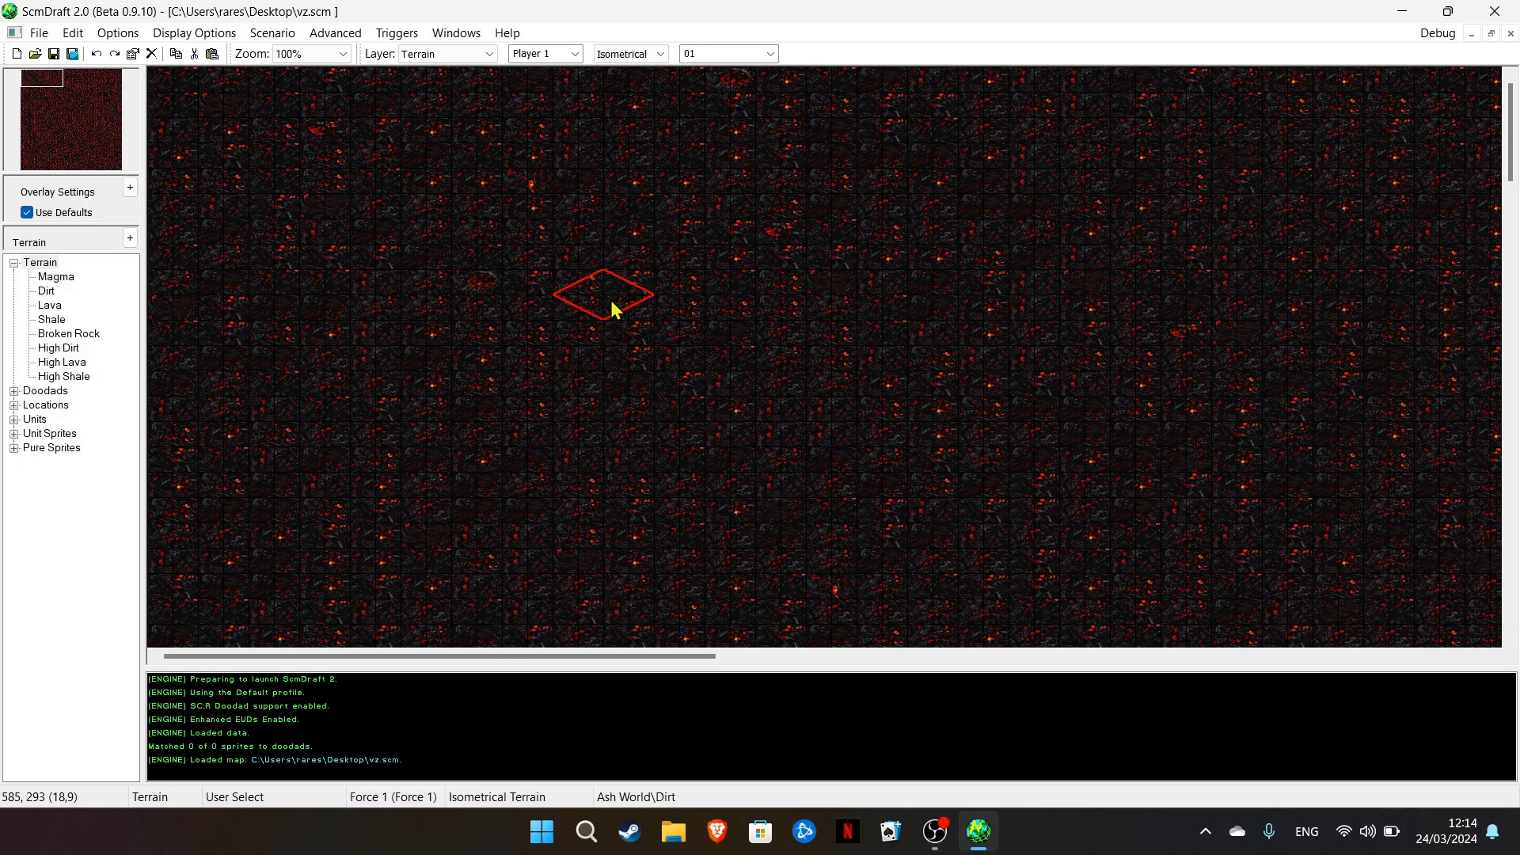
click(75, 109)
mouse_move(690, 331)
mouse_down()
mouse_move(753, 401)
mouse_move(692, 323)
mouse_move(735, 453)
mouse_up()
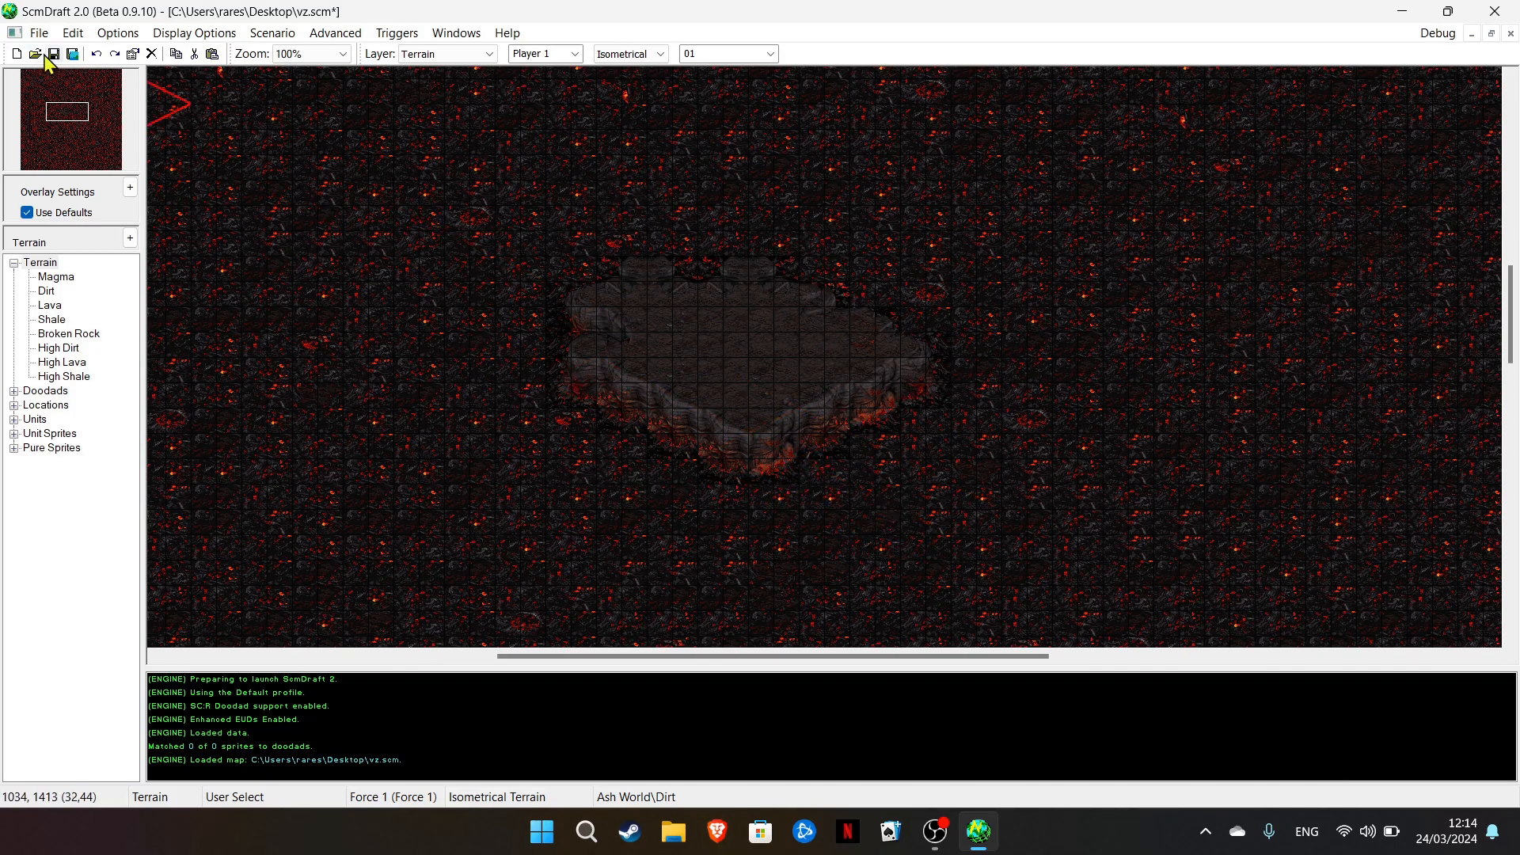
click(92, 57)
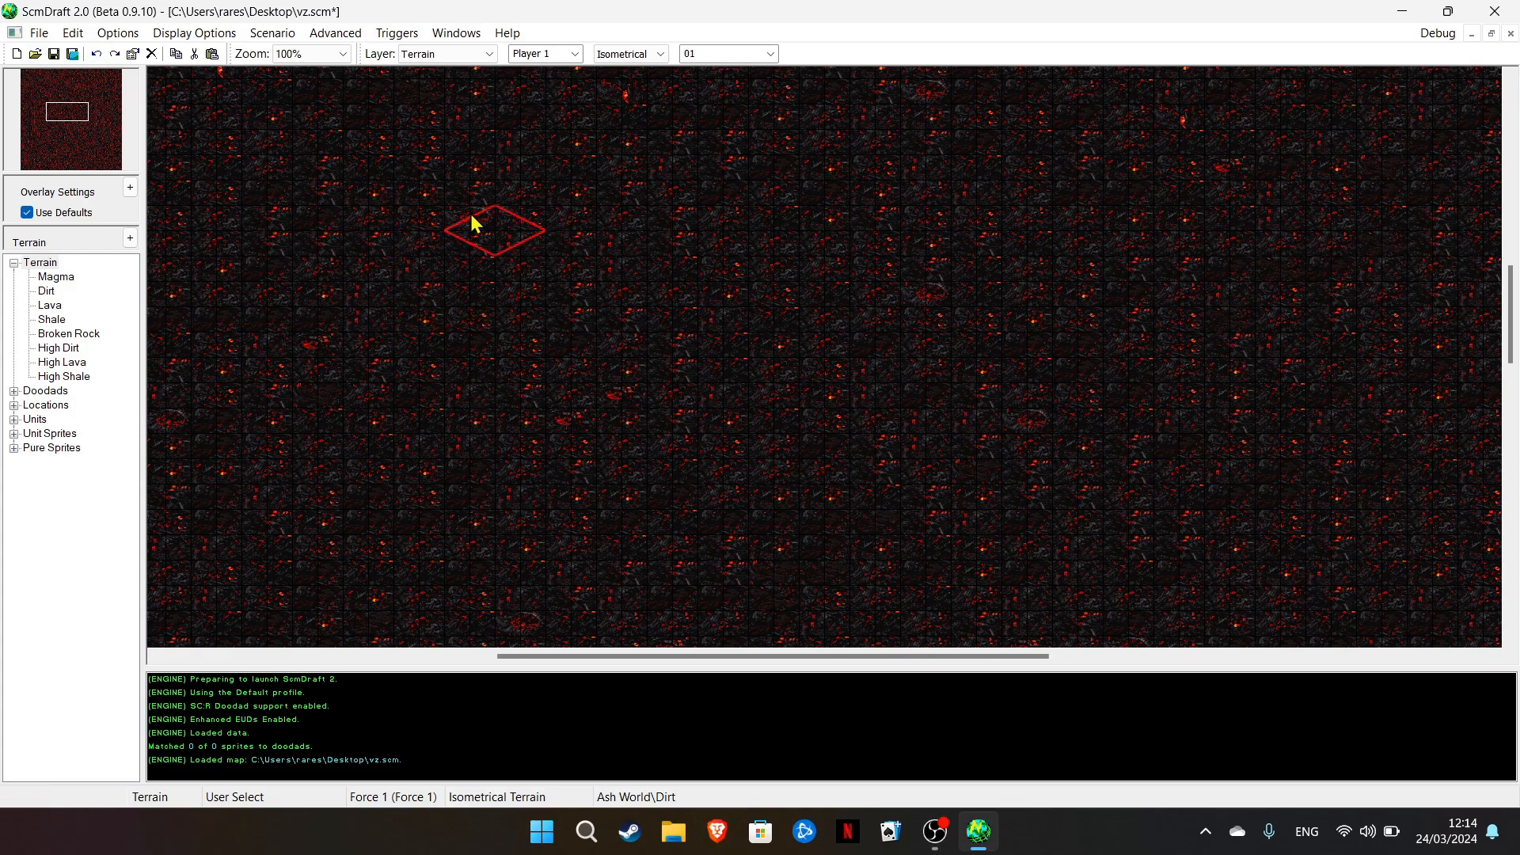
Start a new map and set its scenario size to 192 wide by 192 high
click(39, 33)
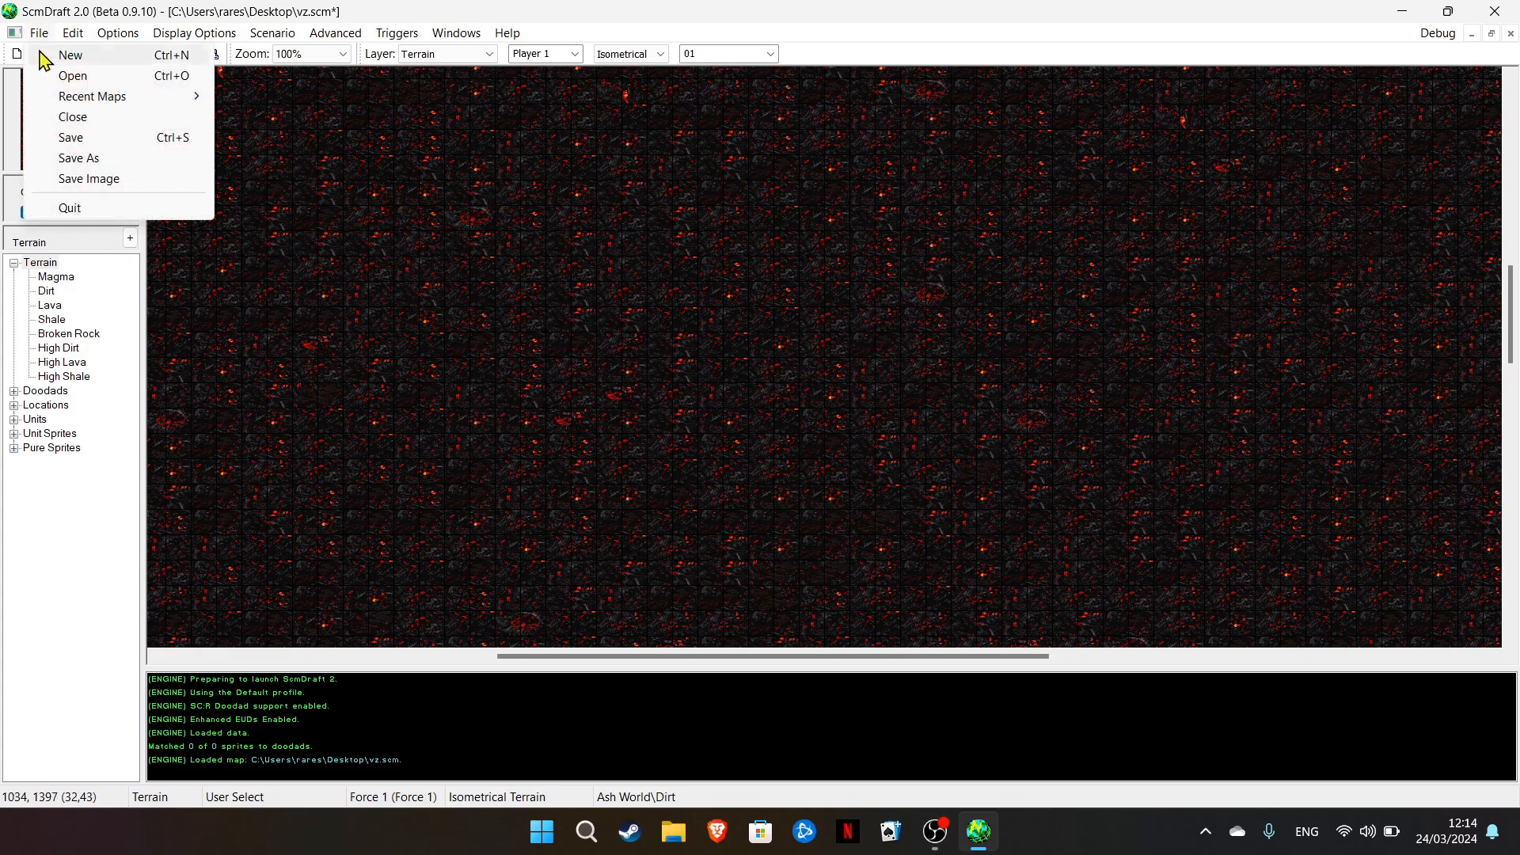
click(77, 61)
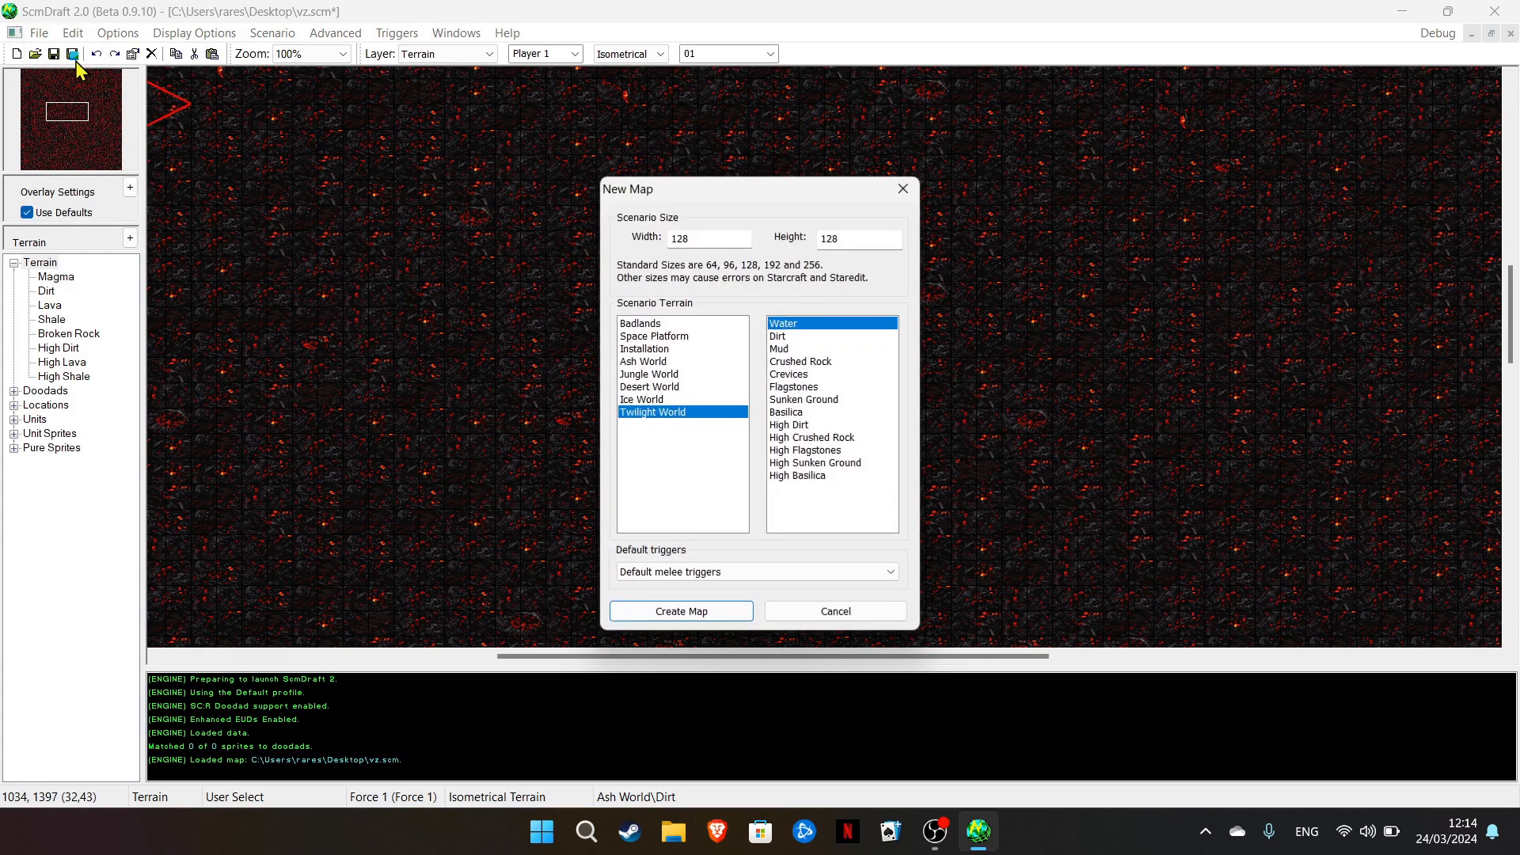
drag(691, 186, 682, 119)
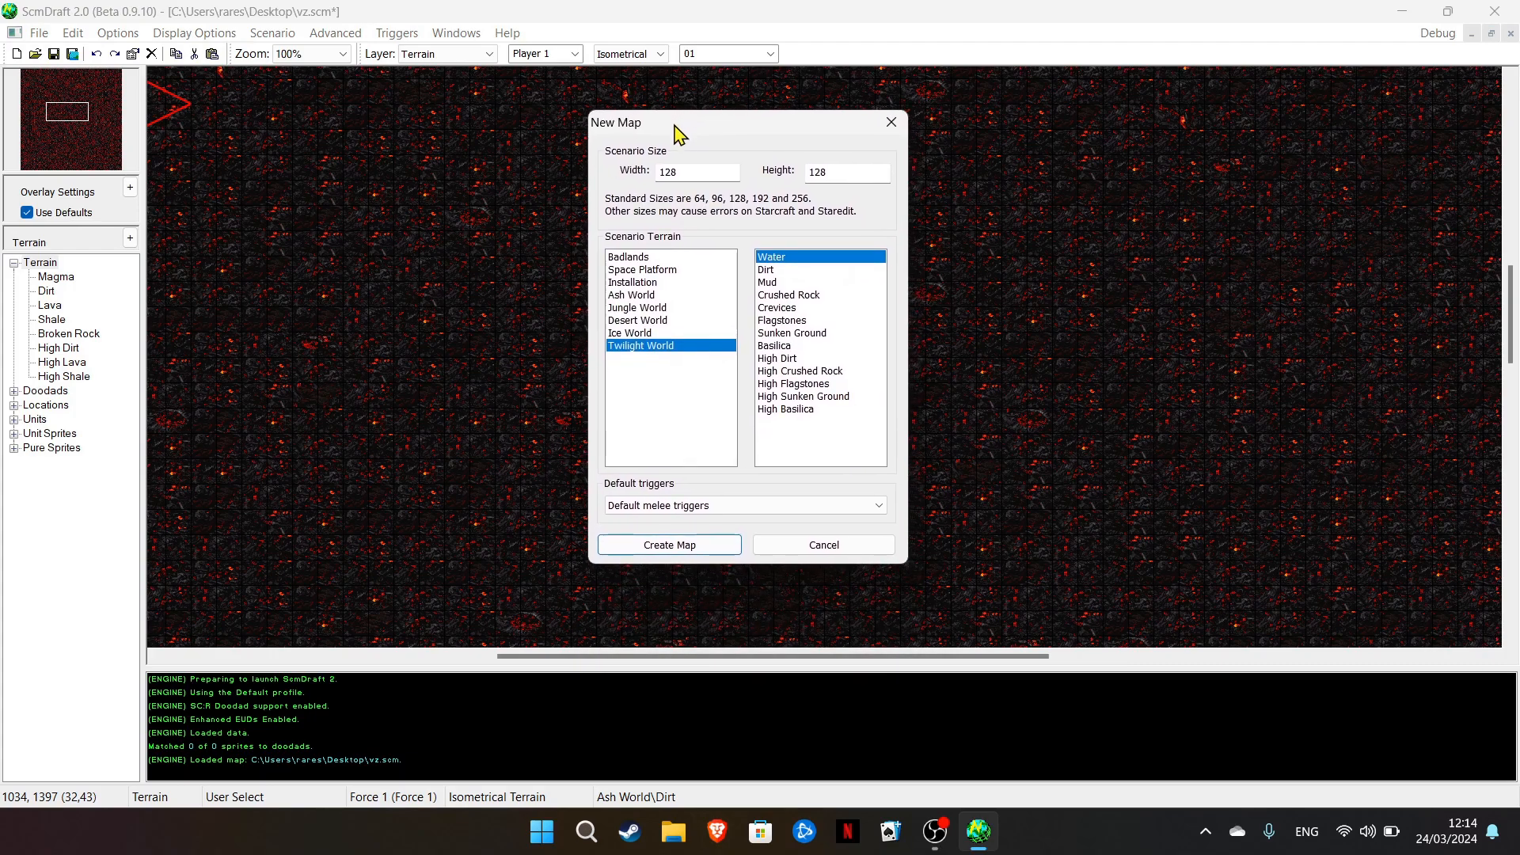
double_click(678, 171)
key(Tab)
double_click(705, 172)
double_click(700, 171)
text(192)
double_click(825, 171)
drag(708, 127, 654, 107)
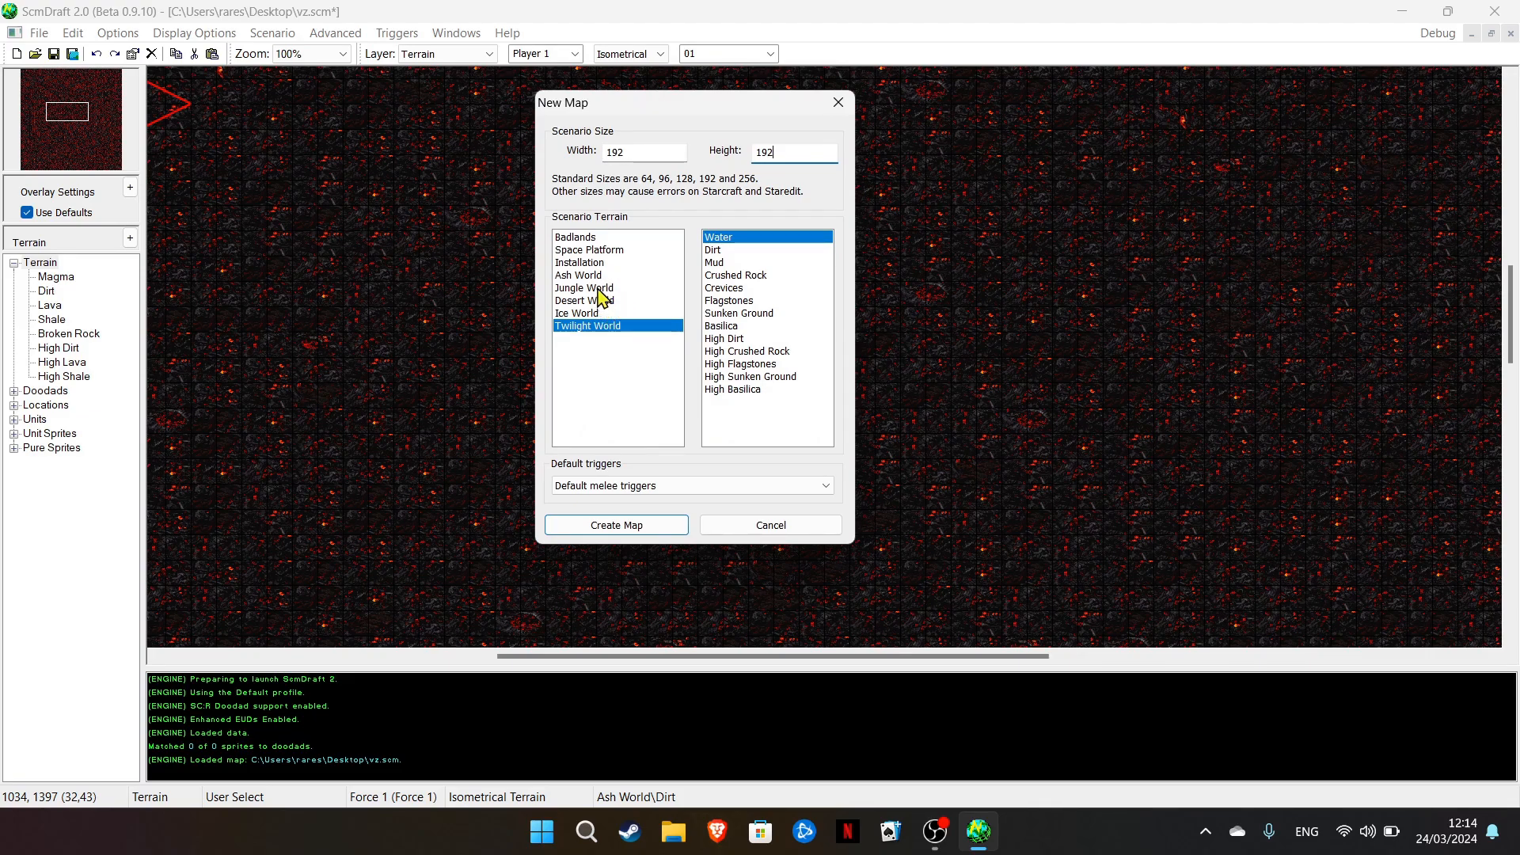
Create the map with the Jungle World tileset, Dirt as base terrain and default melee triggers
click(587, 315)
drag(654, 248, 597, 331)
click(587, 289)
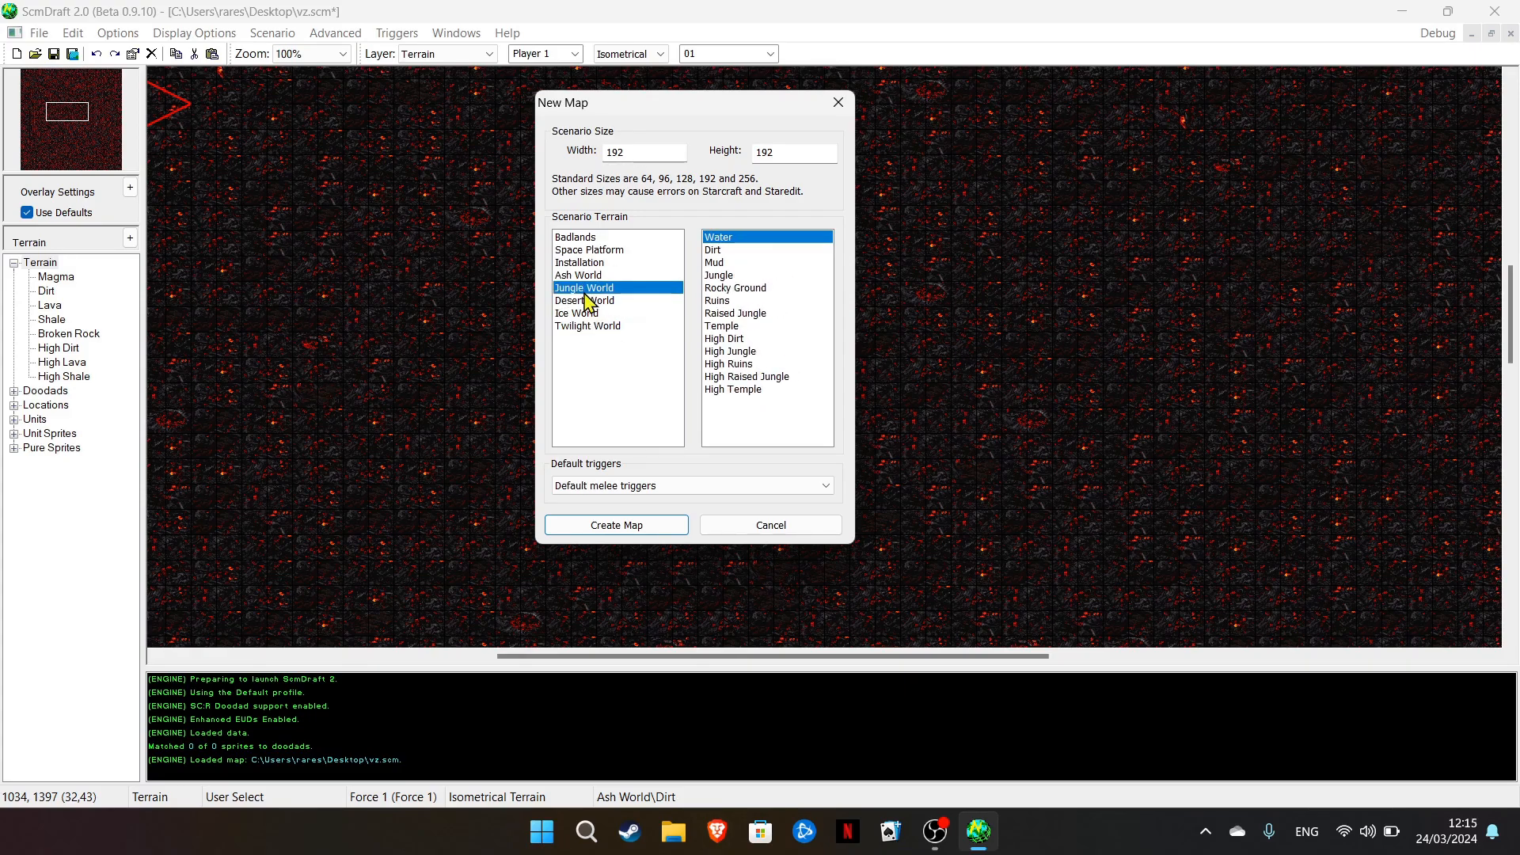
click(713, 250)
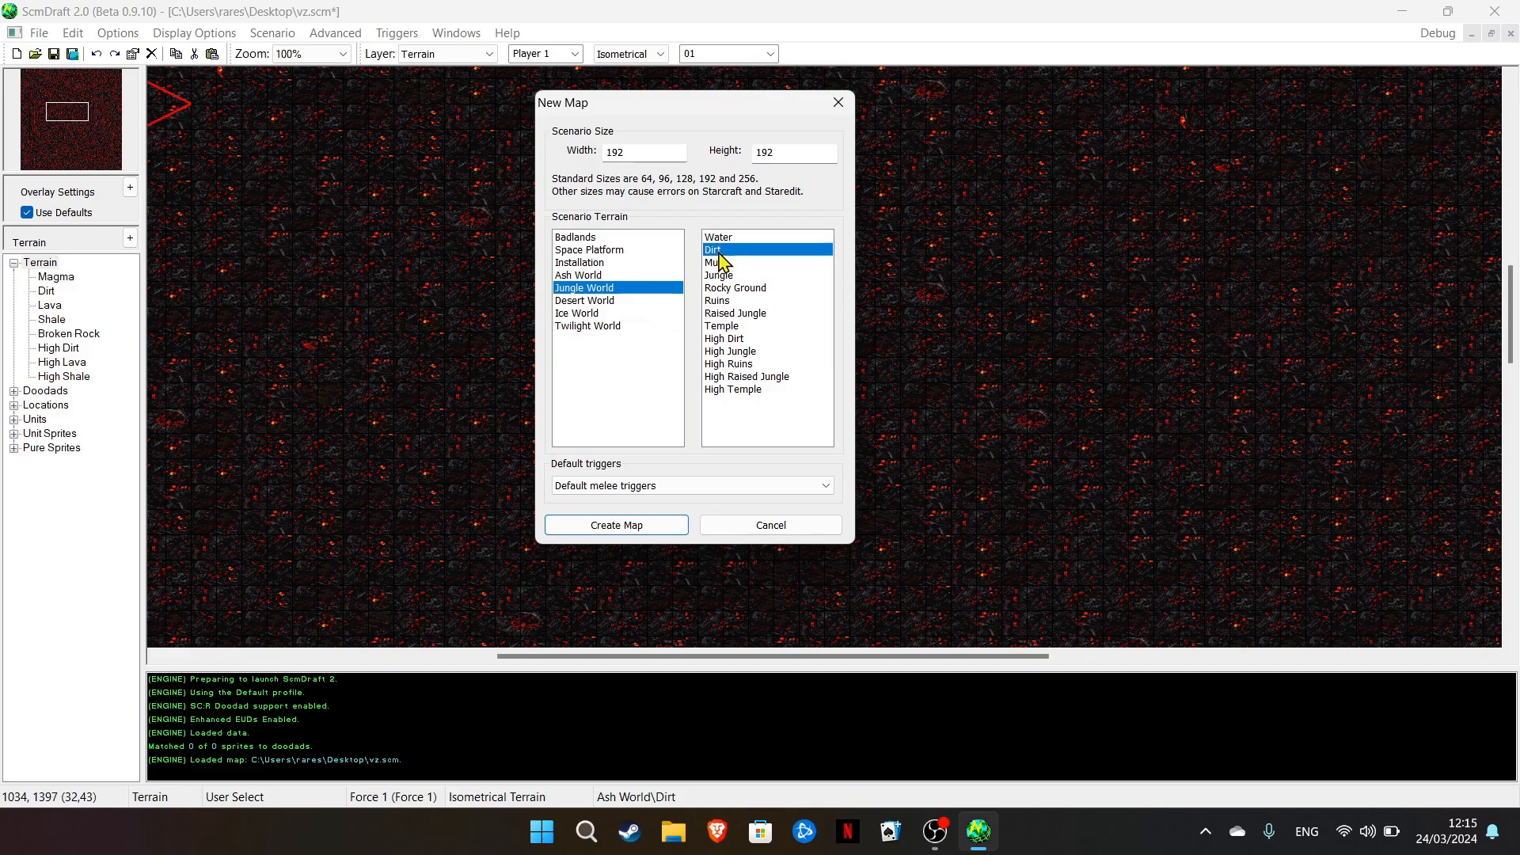
click(594, 487)
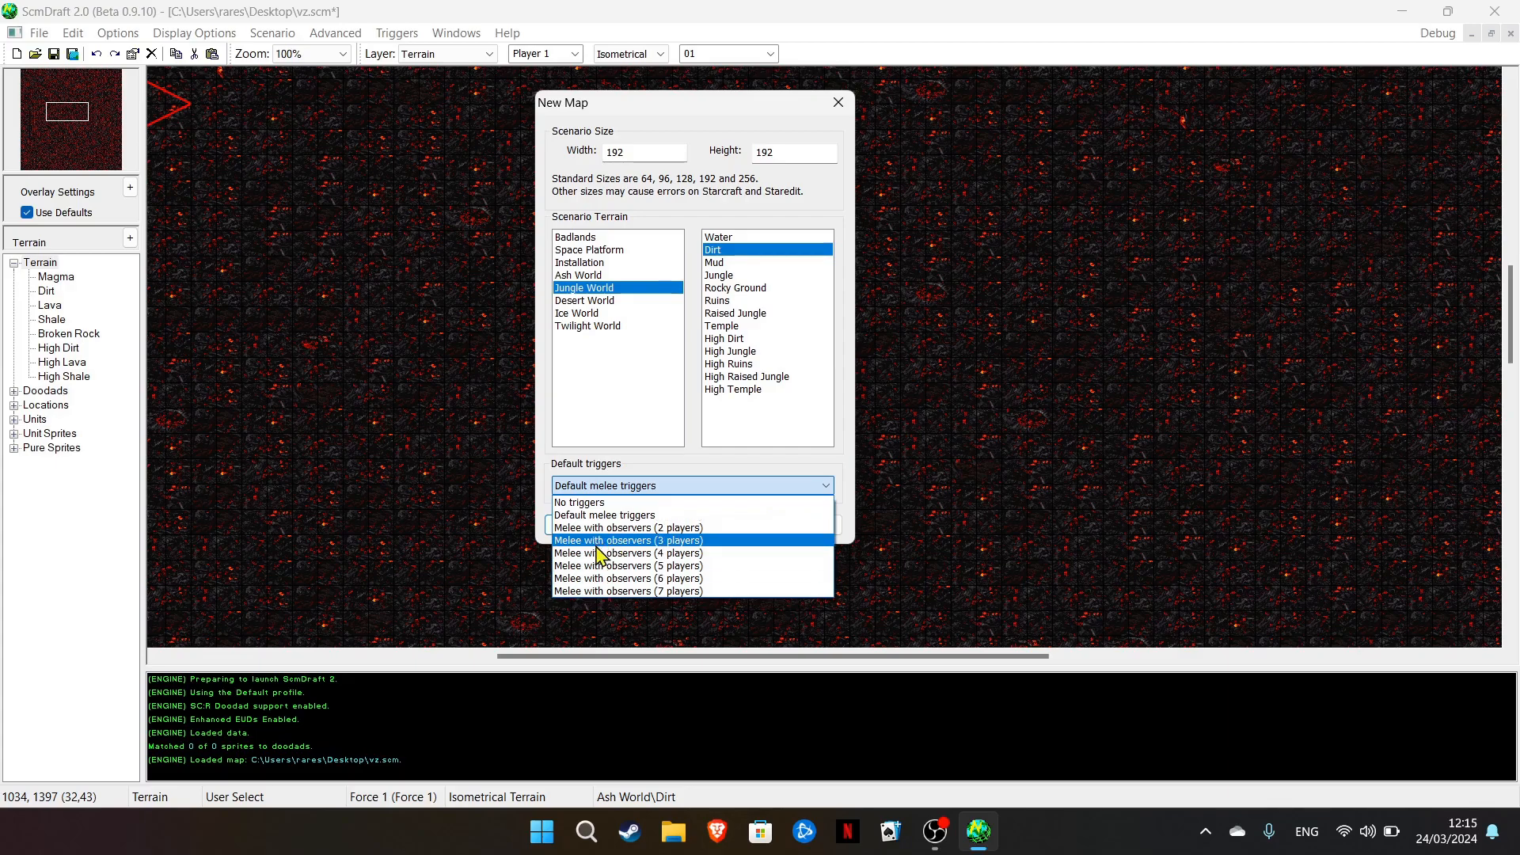
click(602, 515)
click(611, 525)
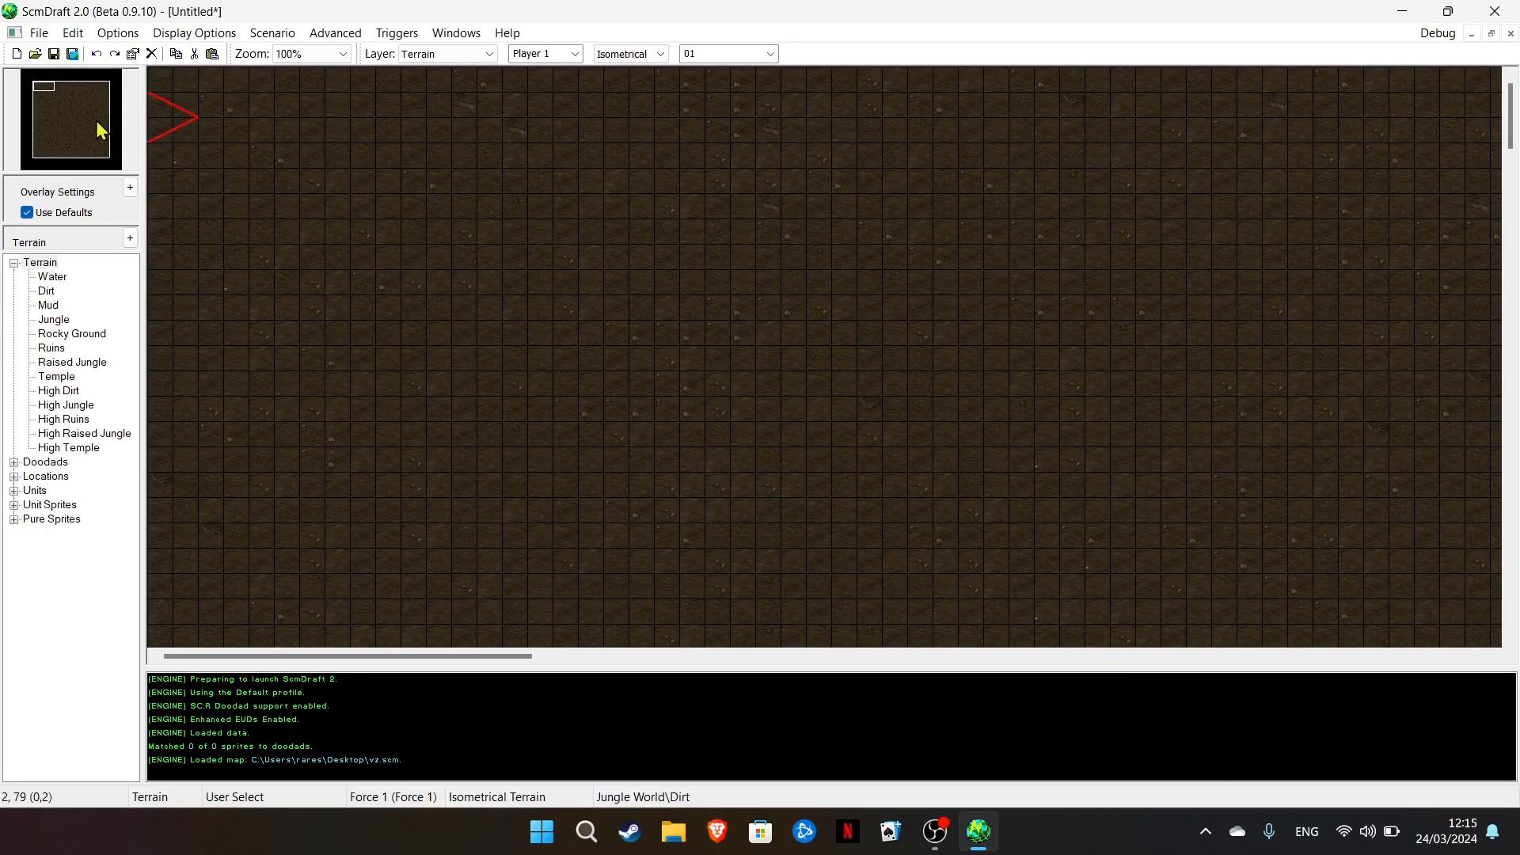
mouse_move(72, 119)
mouse_down()
mouse_move(88, 122)
mouse_move(36, 85)
mouse_move(67, 101)
mouse_move(53, 99)
mouse_up()
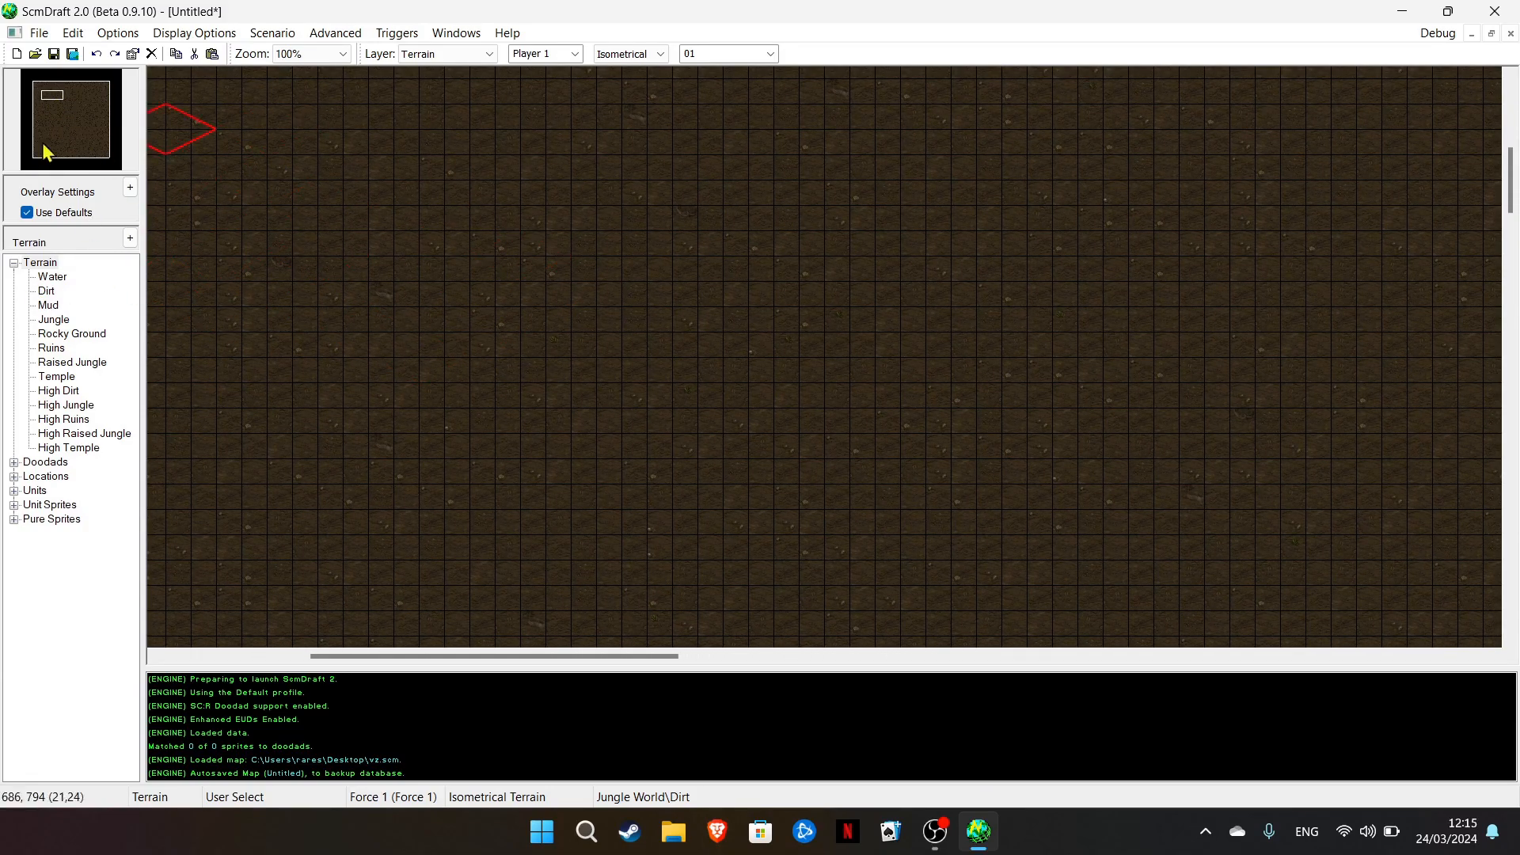
drag(63, 102, 57, 99)
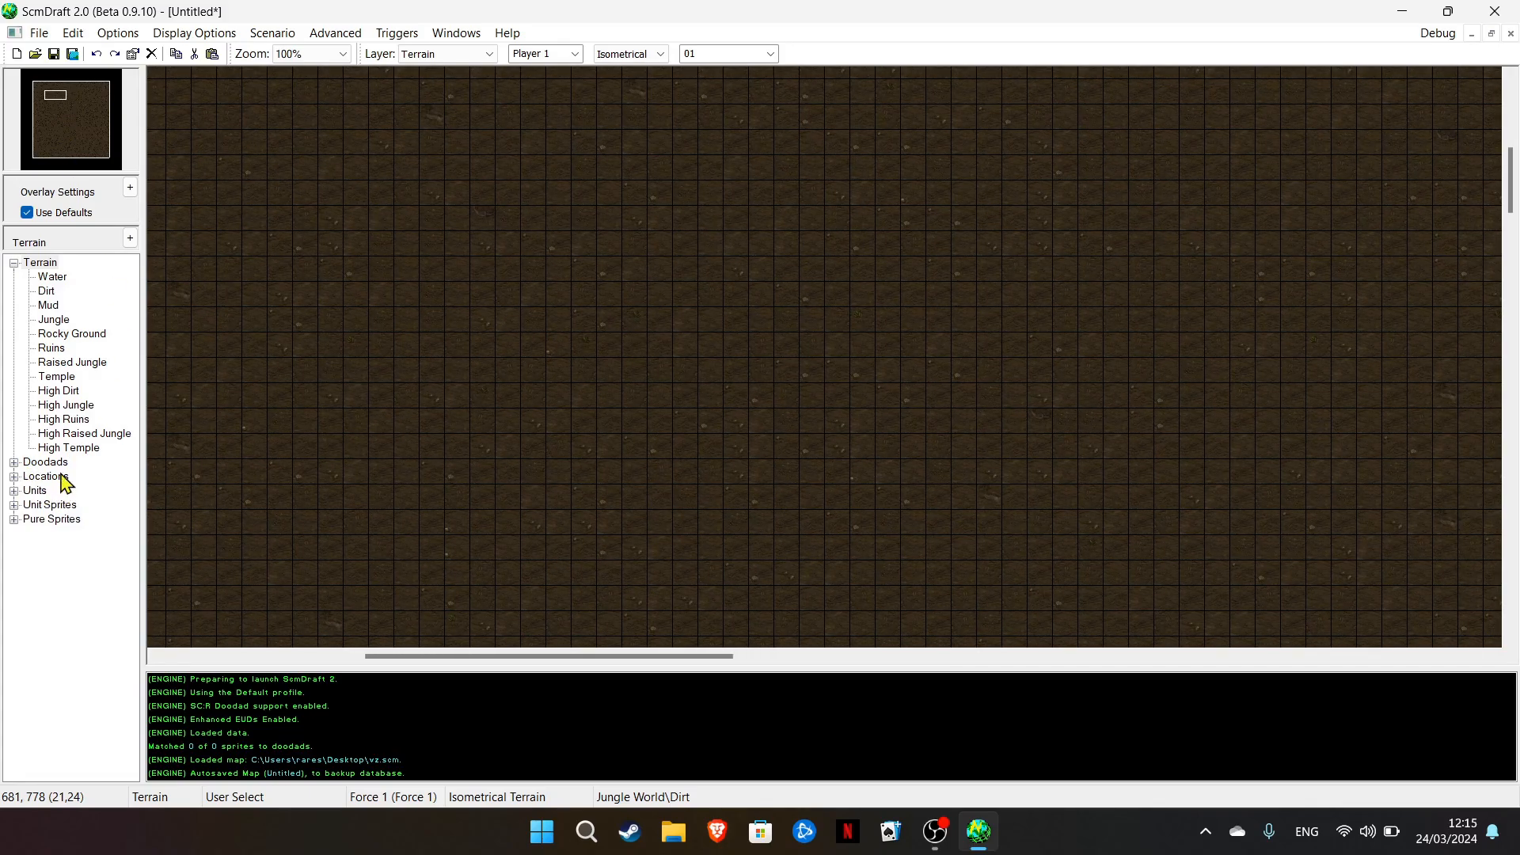
click(13, 462)
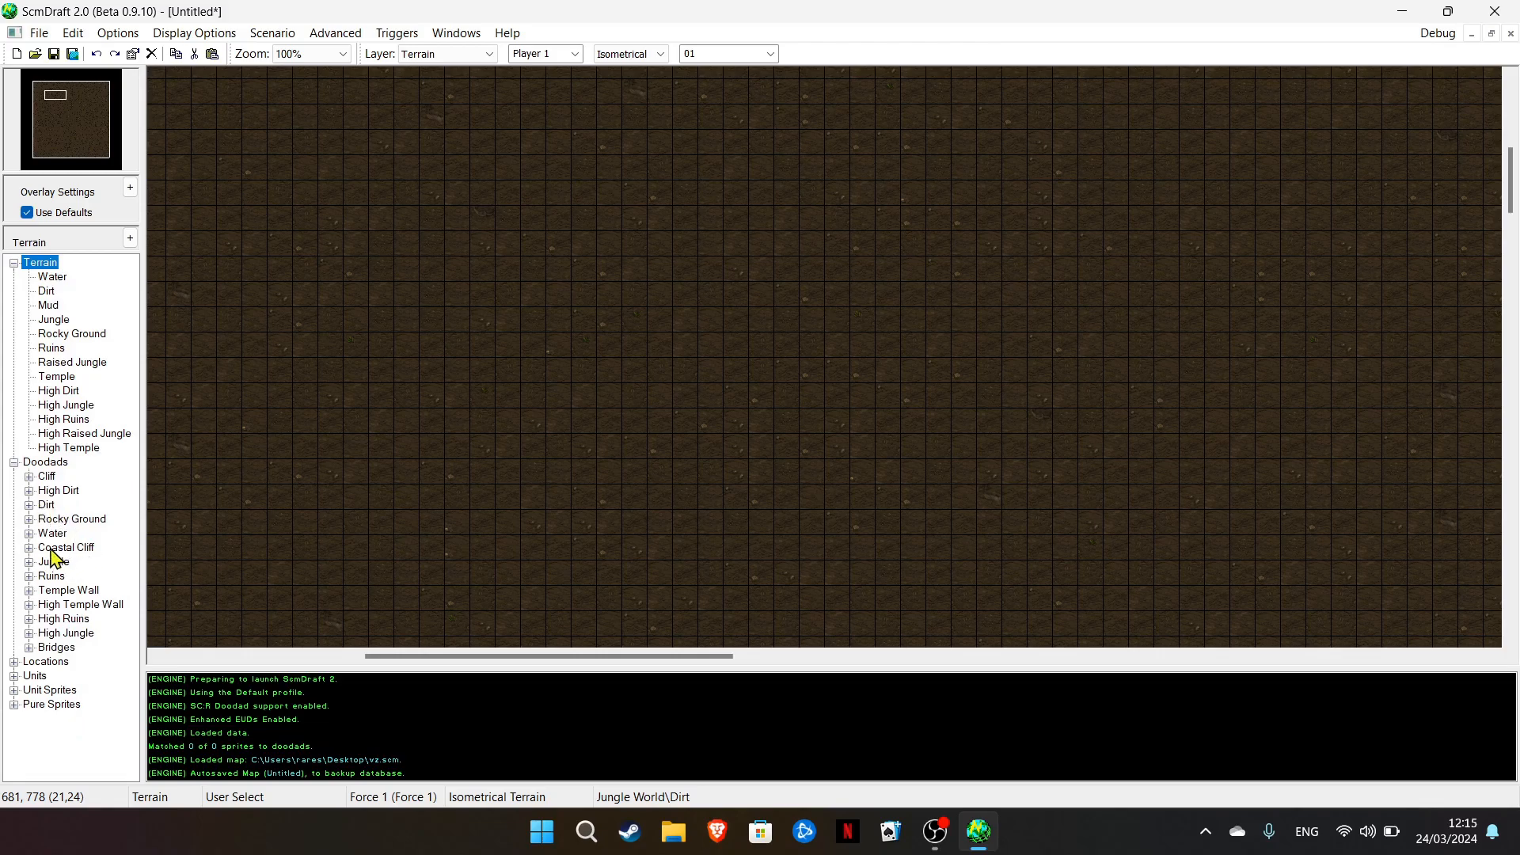
click(30, 534)
click(73, 547)
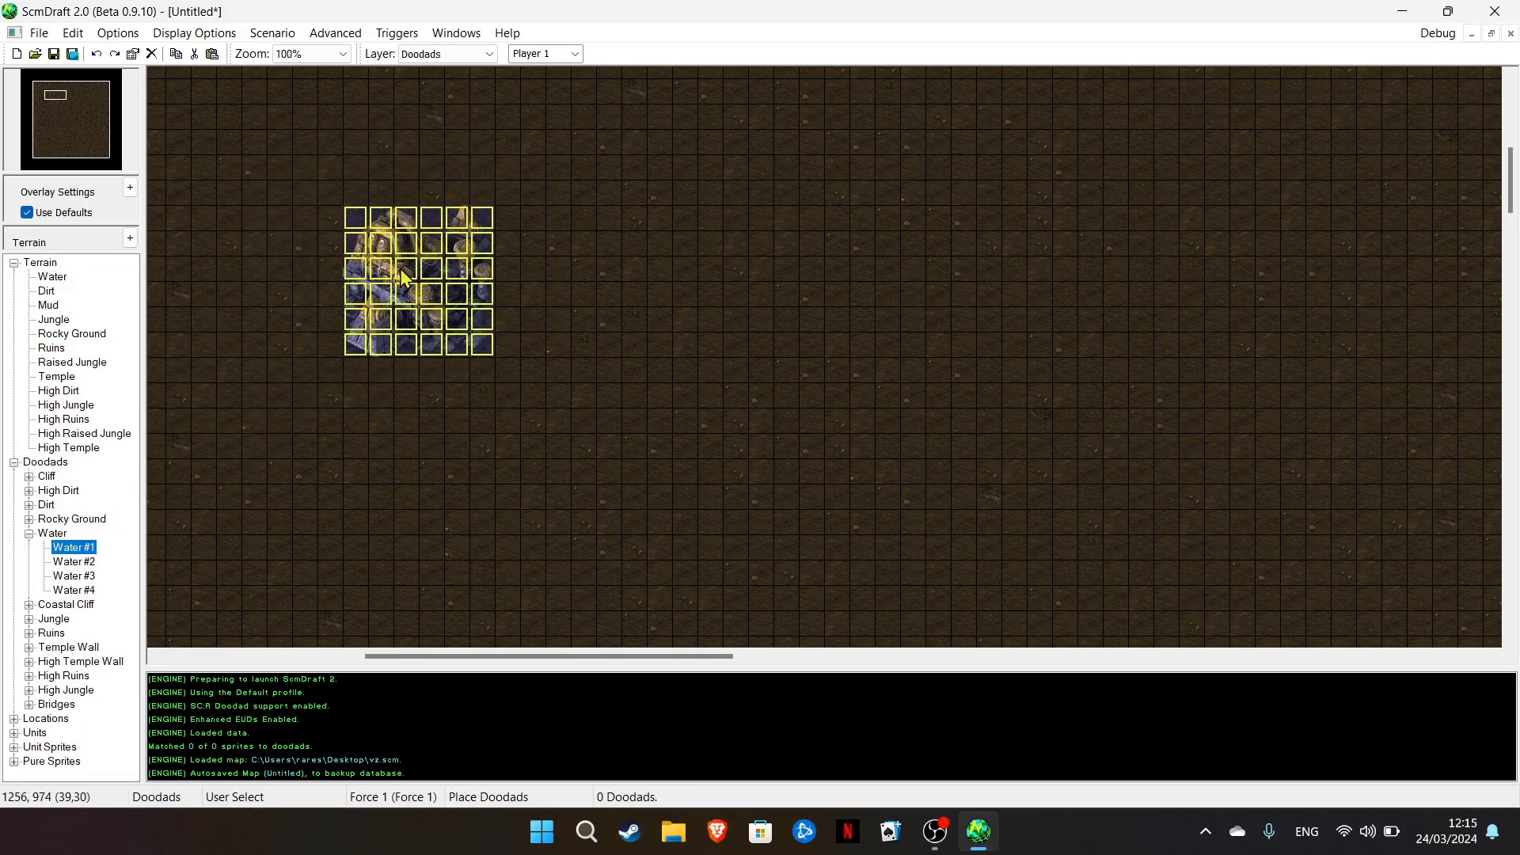
right_click(417, 282)
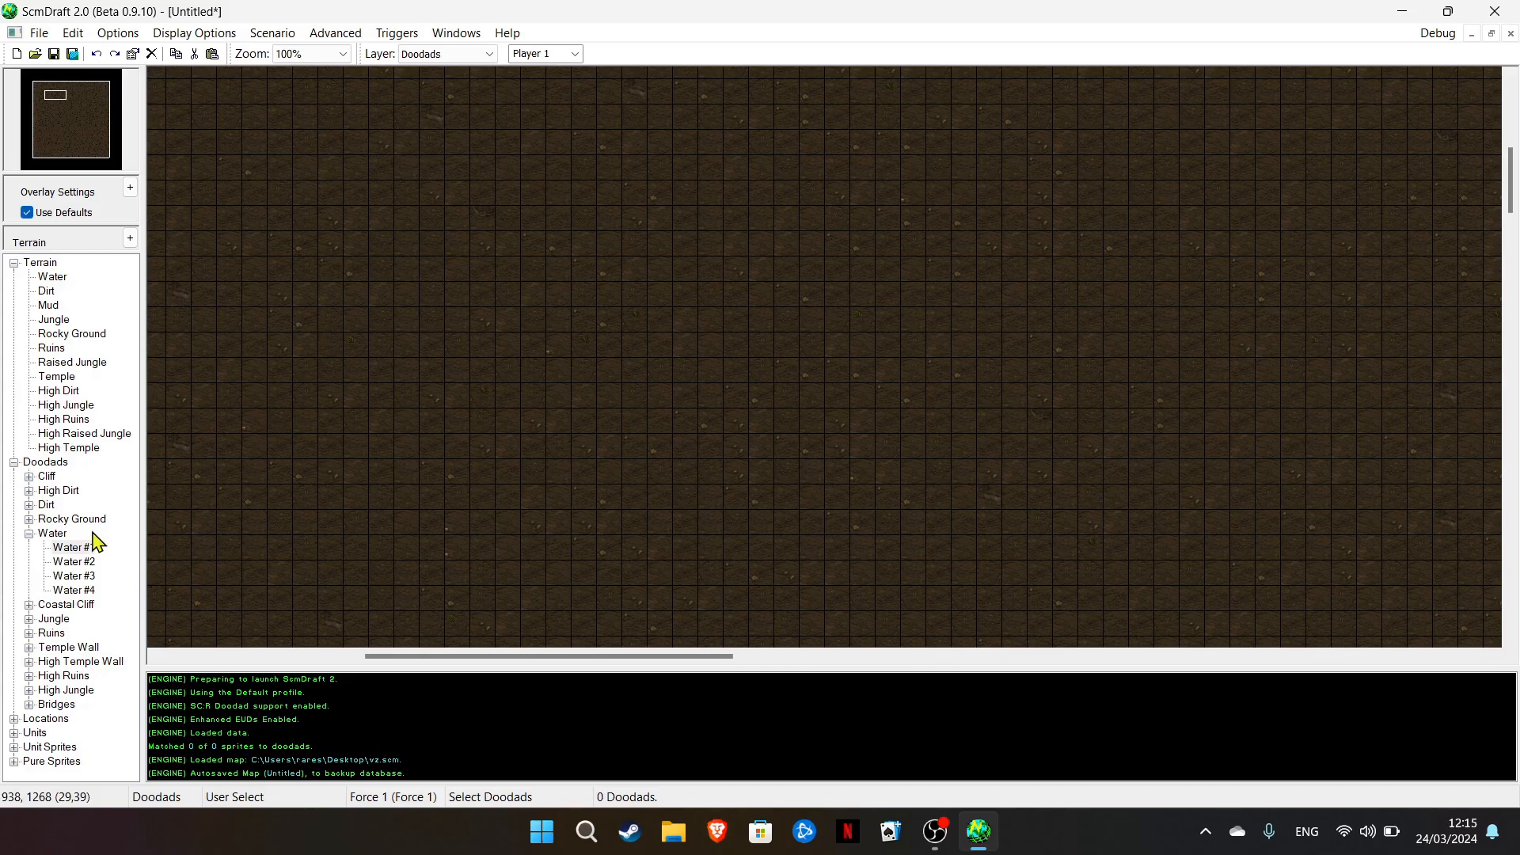
Choose the Rocky Ground #1 doodad and paint freehand trails of it in the map's upper-left and lower-right areas
click(30, 477)
scroll(88, 351, down, 8)
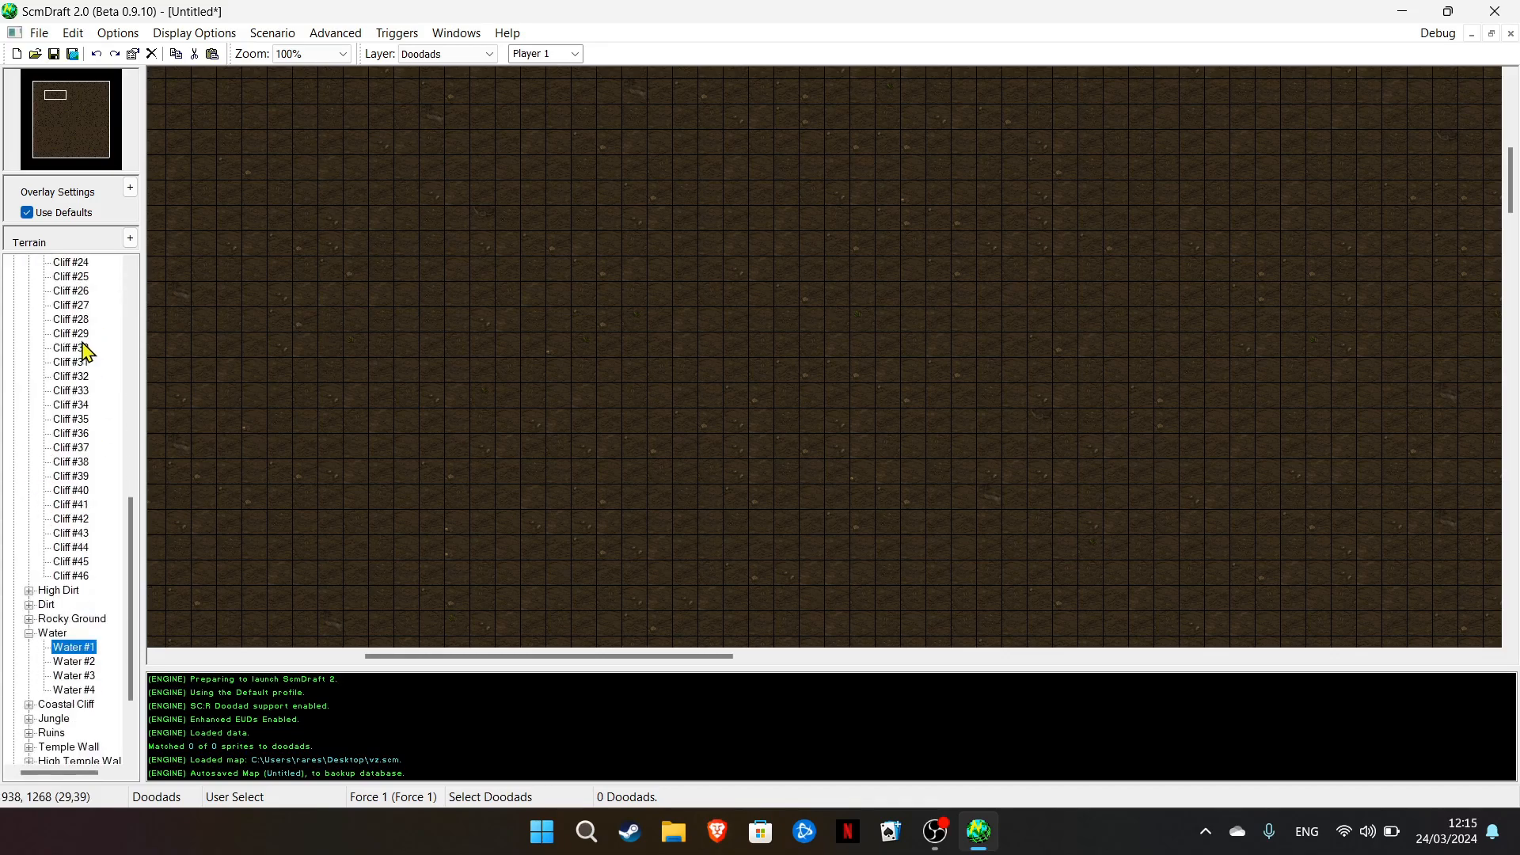
click(28, 590)
scroll(34, 554, down, 8)
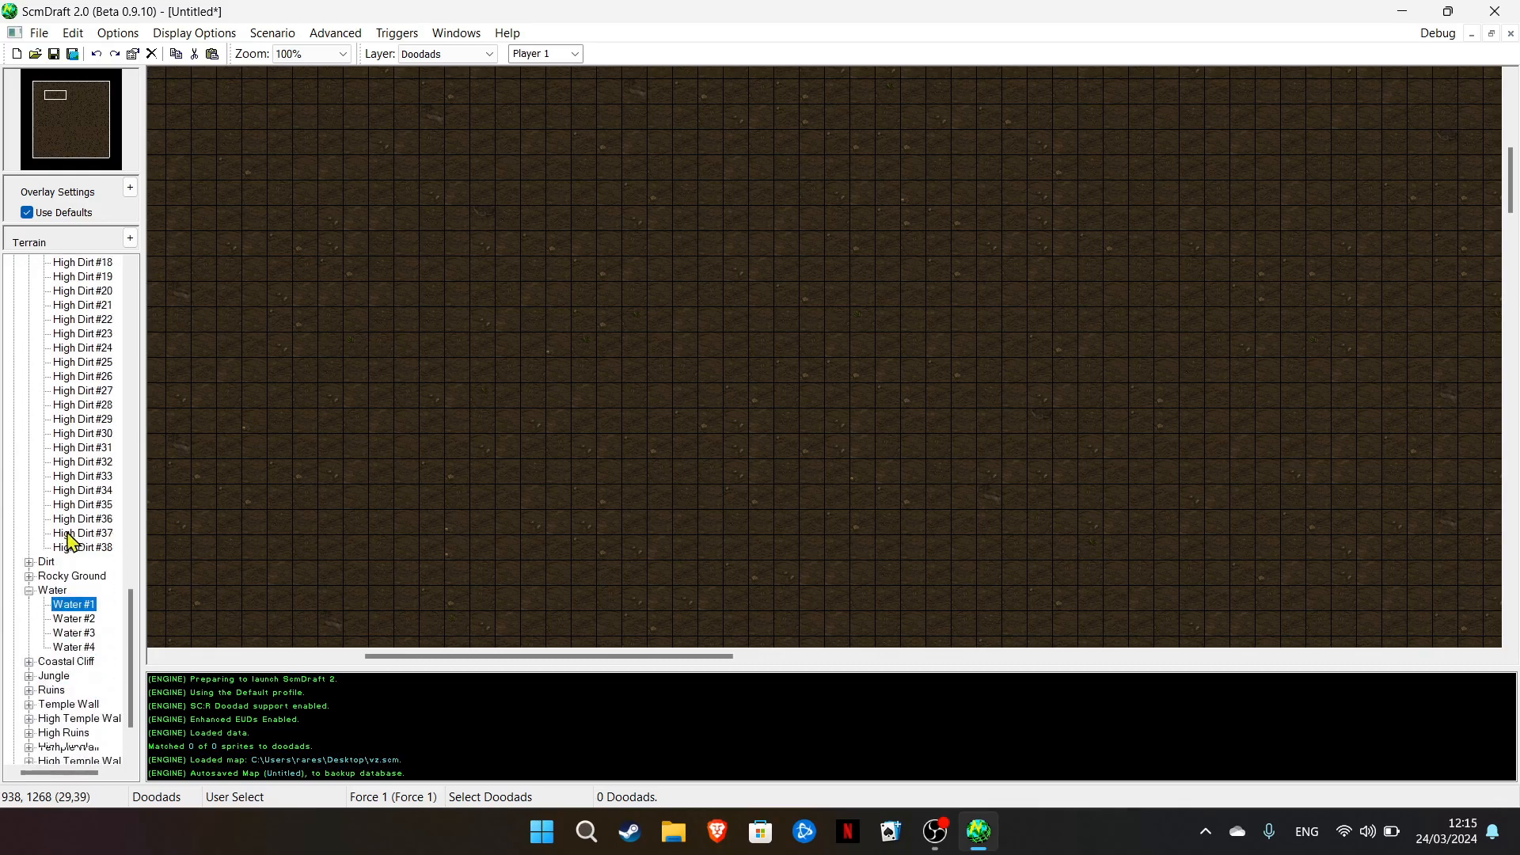
click(29, 492)
scroll(31, 511, down, 15)
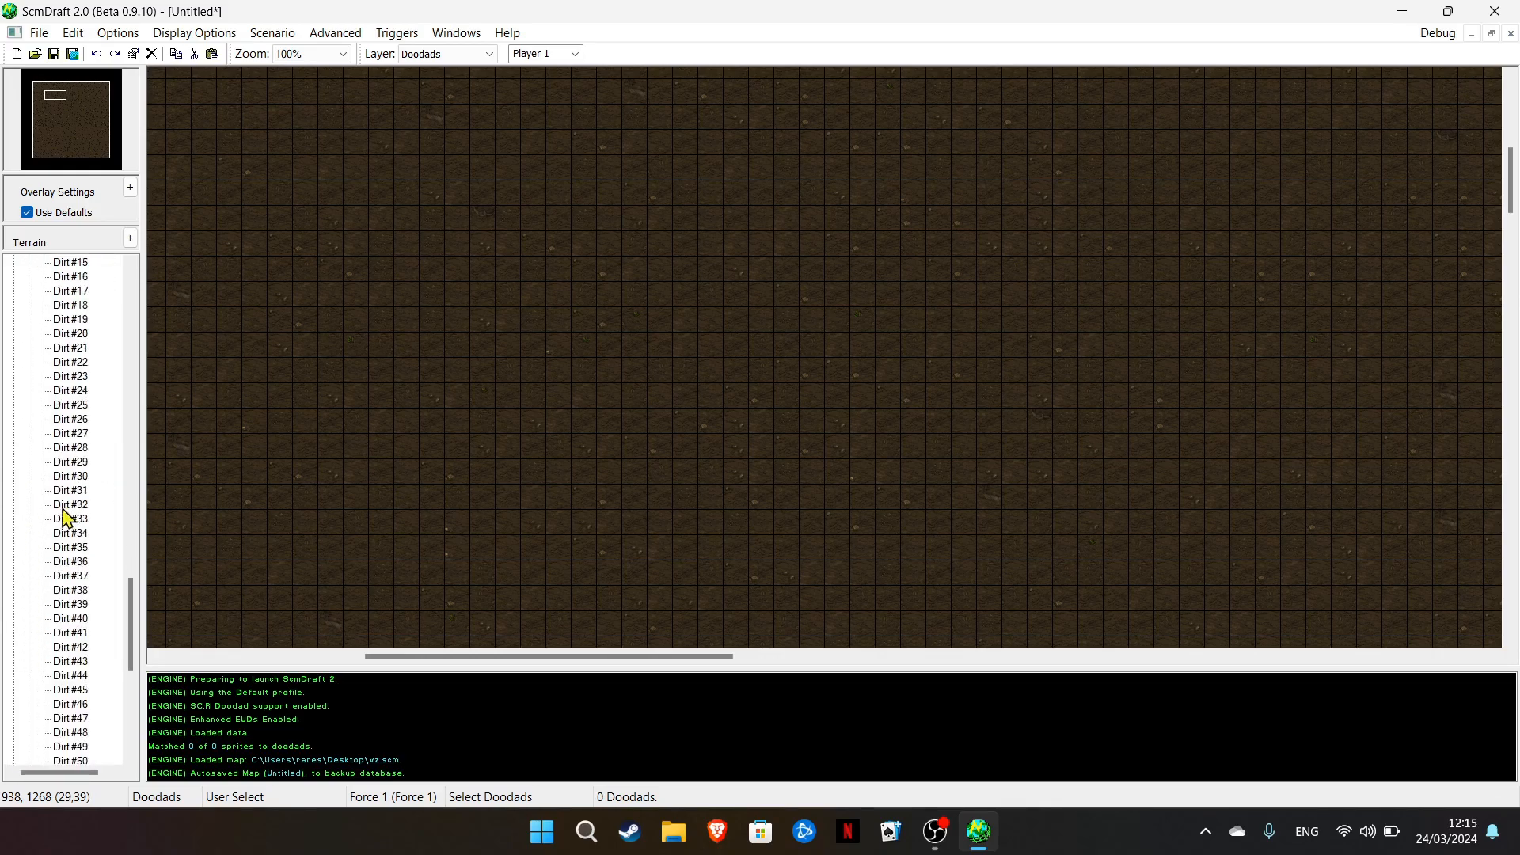
click(30, 505)
click(75, 520)
mouse_move(426, 210)
mouse_down()
mouse_move(336, 245)
mouse_move(487, 392)
mouse_move(461, 393)
mouse_up()
drag(96, 131, 85, 146)
mouse_move(724, 207)
mouse_down()
mouse_move(301, 540)
mouse_move(673, 321)
mouse_up()
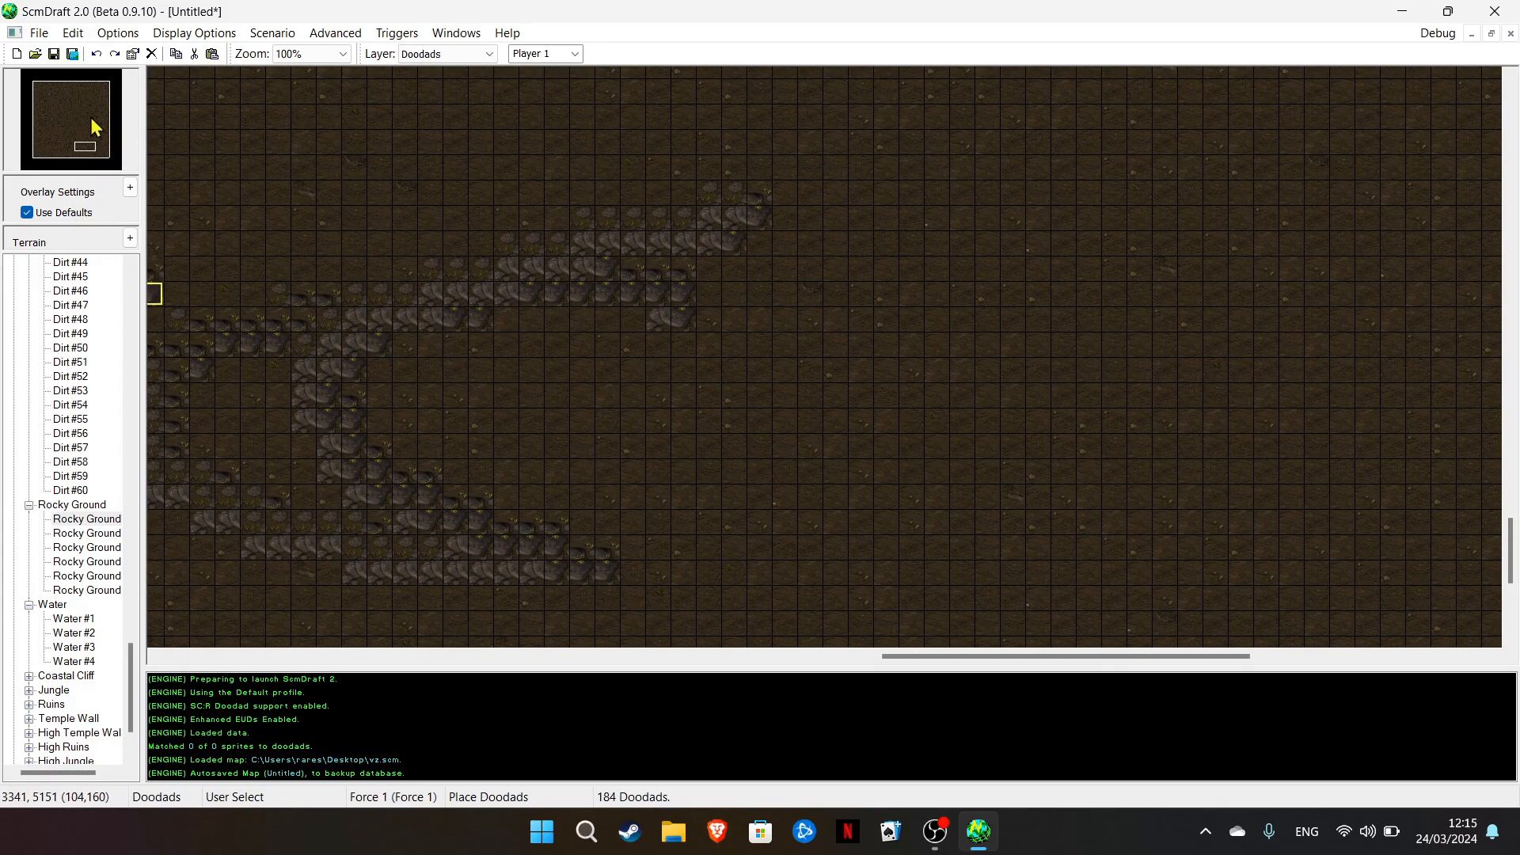
Paint more Rocky Ground #1 trails in the map's upper-right, lower-left, top and left-centre areas
click(110, 101)
mouse_move(745, 187)
mouse_down()
mouse_move(671, 537)
mouse_move(235, 515)
mouse_up()
click(51, 129)
mouse_move(498, 131)
mouse_down()
mouse_move(511, 304)
mouse_move(750, 519)
mouse_move(828, 433)
mouse_up()
drag(85, 103, 57, 87)
mouse_move(574, 133)
mouse_down()
mouse_move(529, 250)
mouse_move(616, 269)
mouse_move(889, 245)
mouse_move(879, 263)
mouse_move(1202, 197)
mouse_move(1009, 383)
mouse_move(1344, 465)
mouse_move(566, 309)
mouse_up()
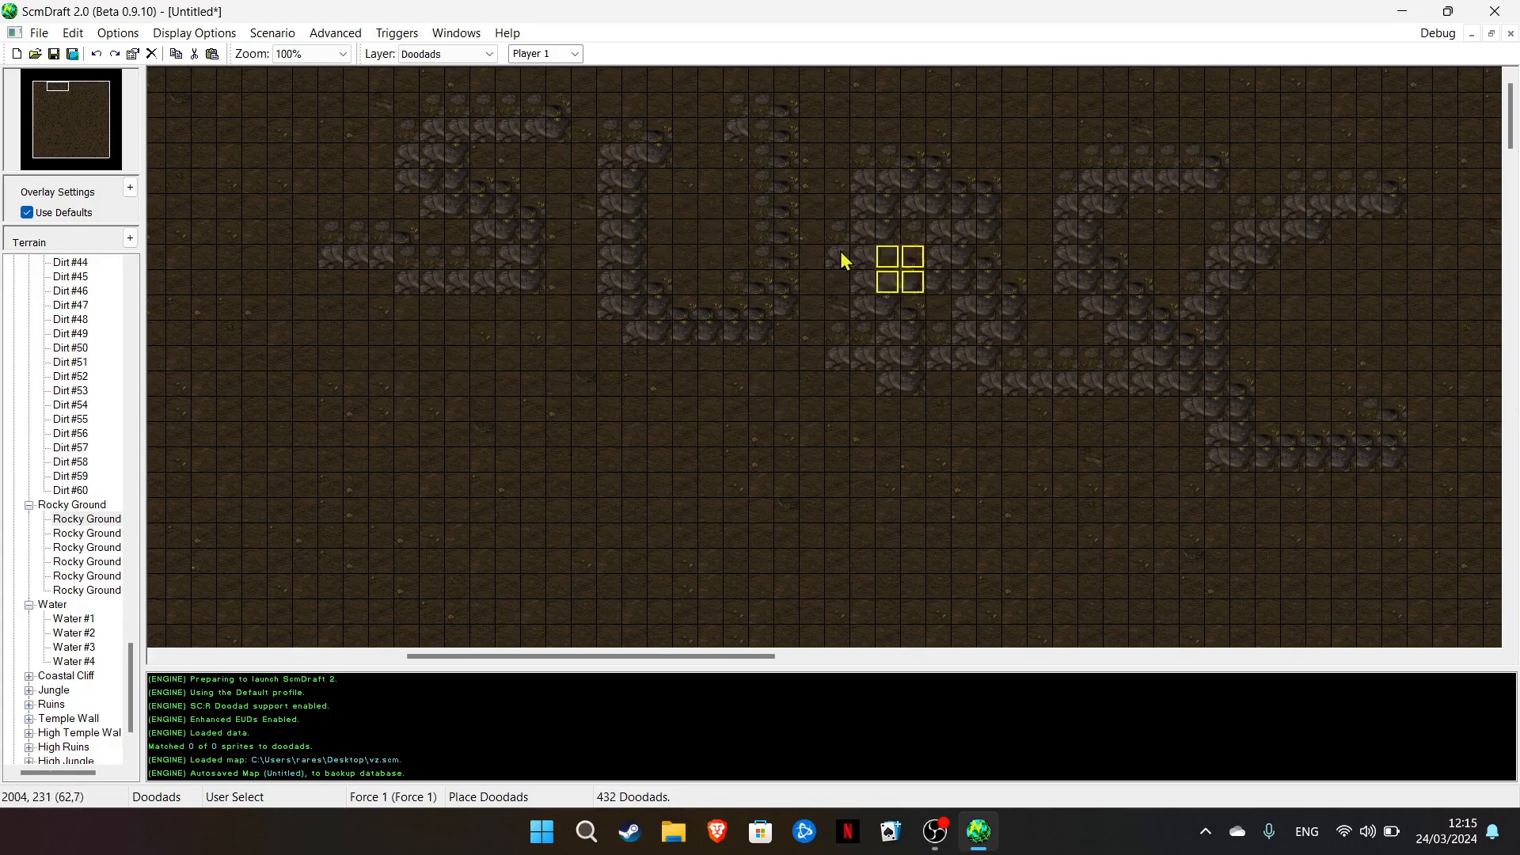
drag(73, 121, 56, 113)
mouse_move(673, 206)
mouse_down()
mouse_move(322, 249)
mouse_move(342, 534)
mouse_up()
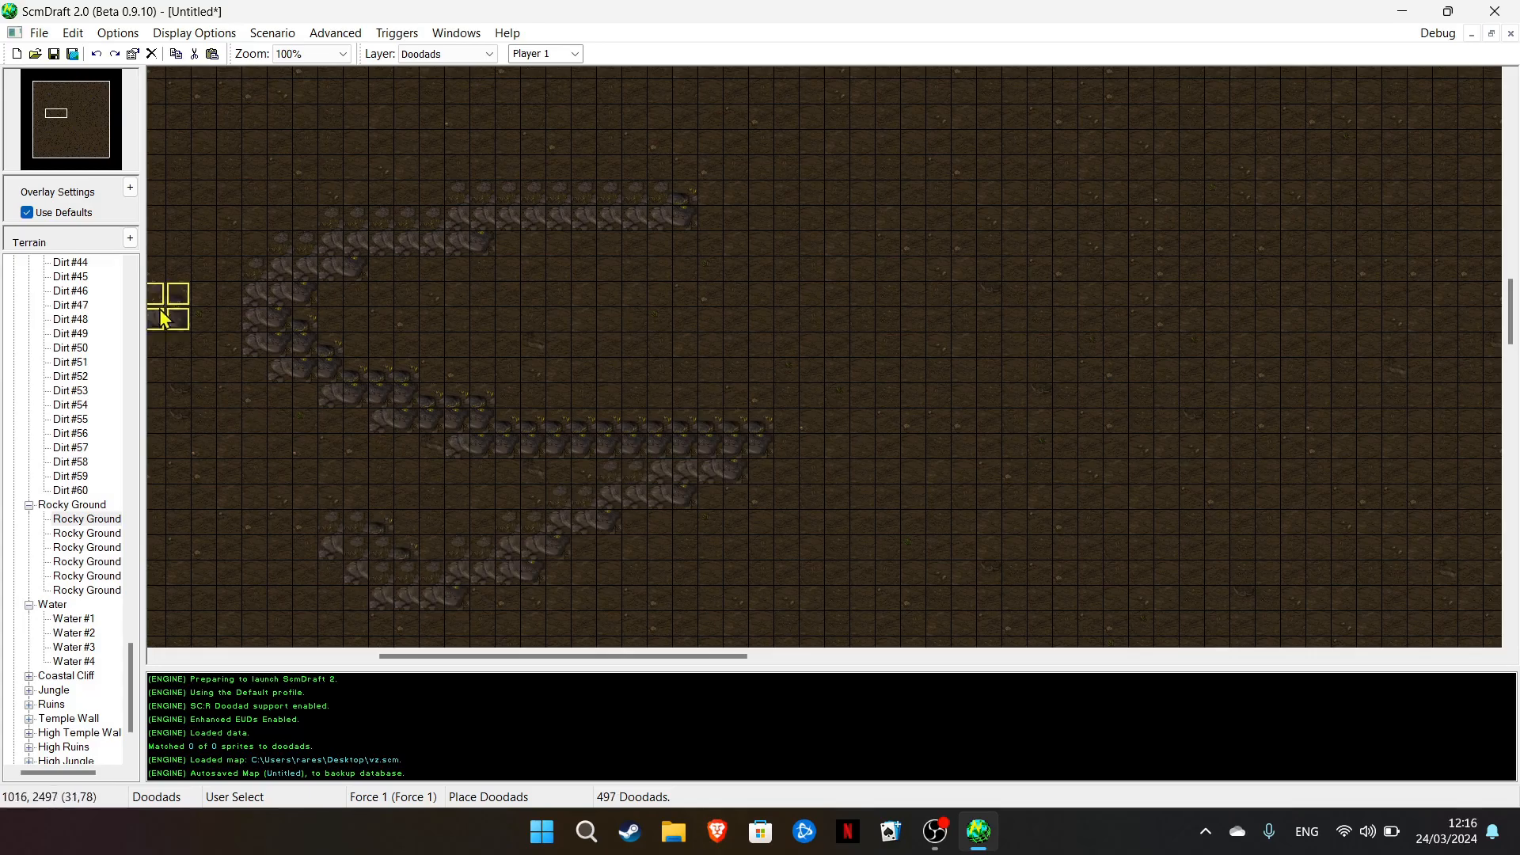
Place an overlapping cluster of Water #1 doodads near the map's centre and a single one just east of it
click(72, 121)
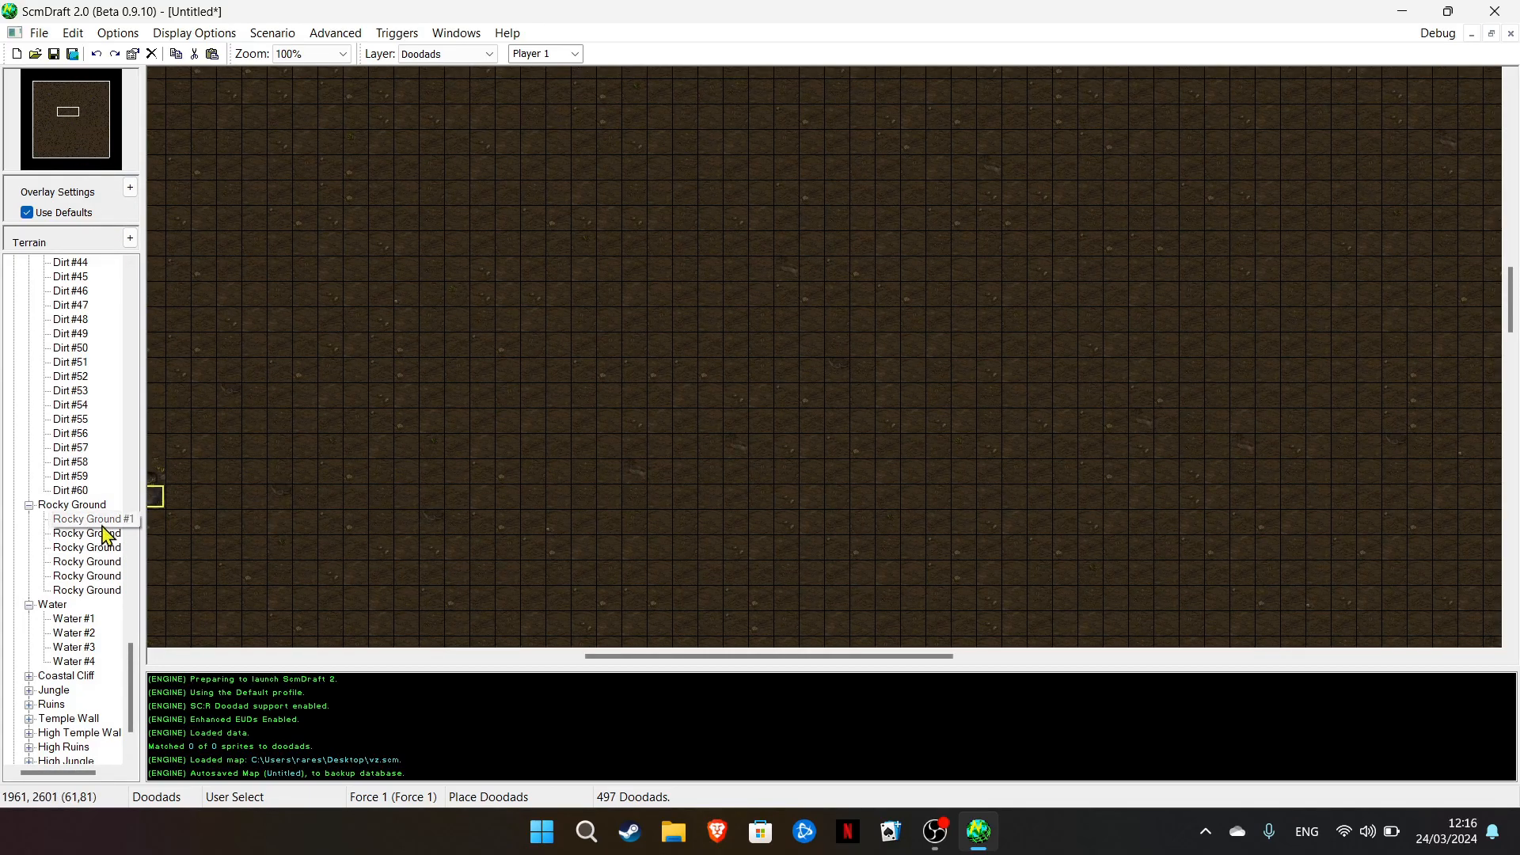
click(79, 619)
drag(653, 242, 504, 411)
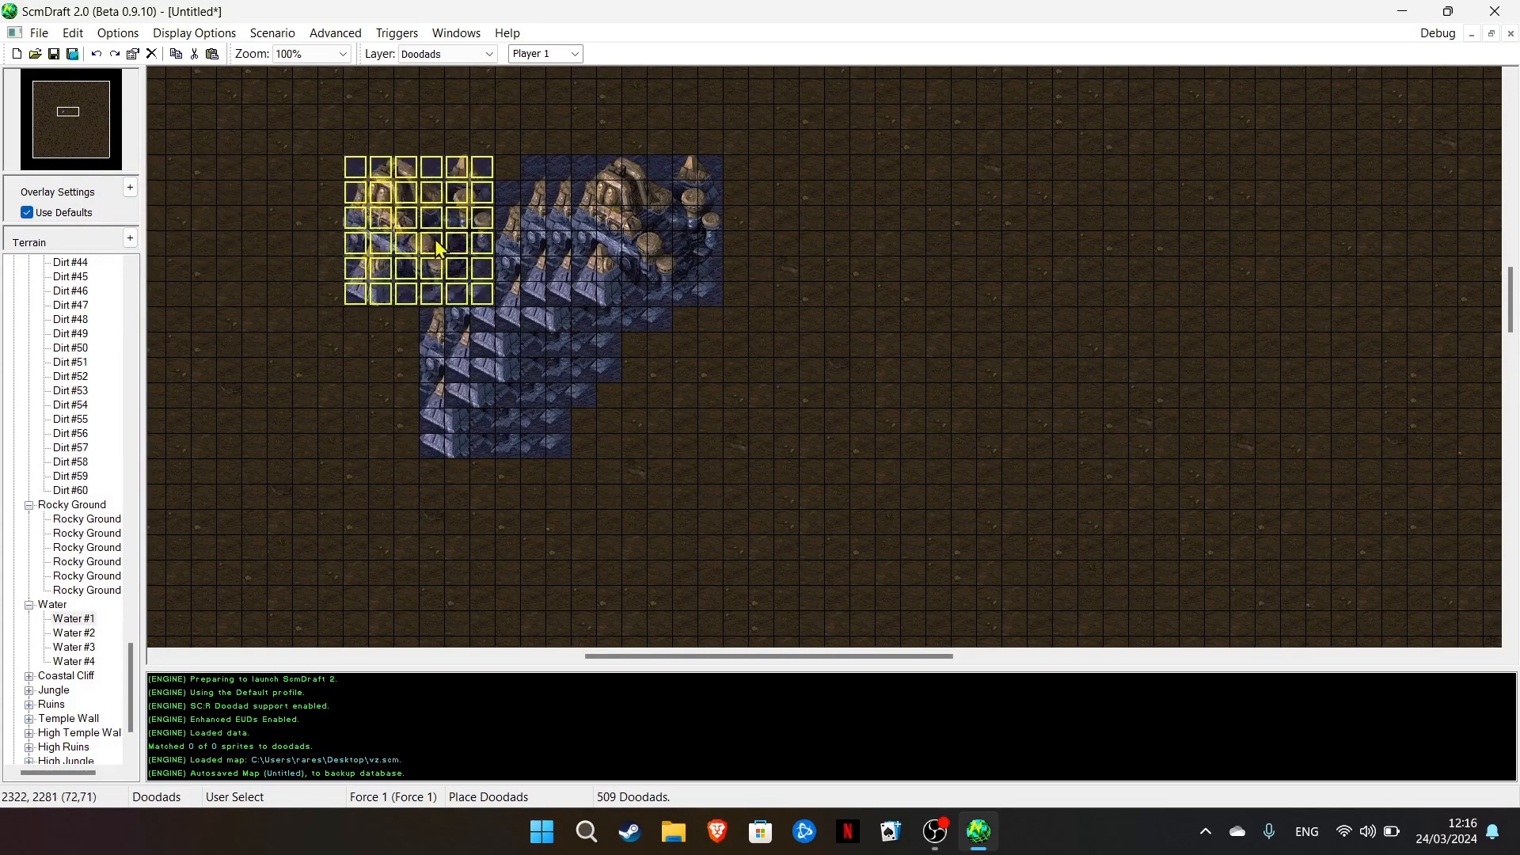
click(933, 317)
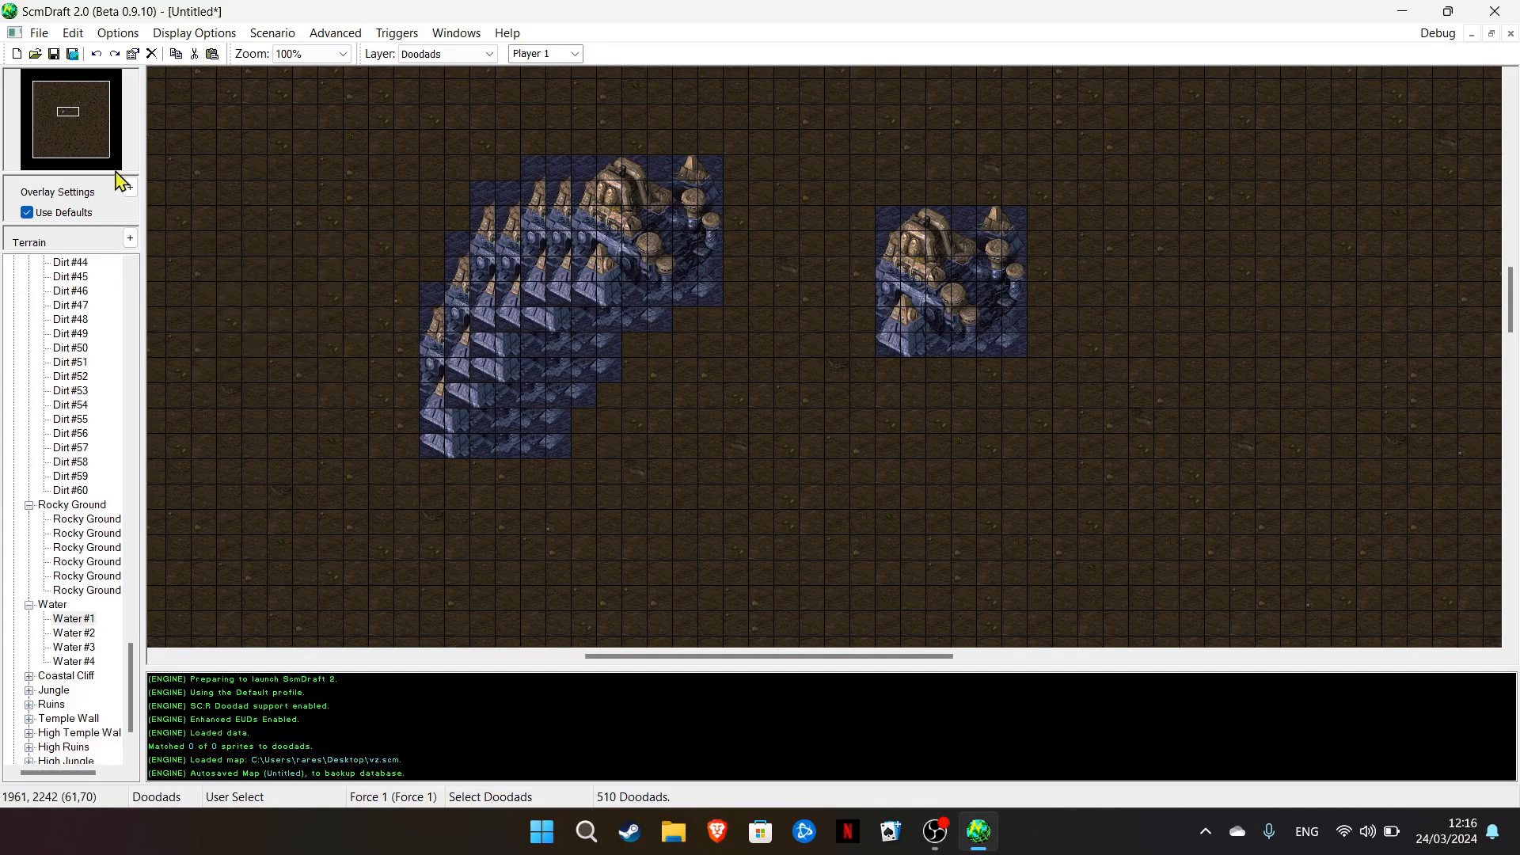
Paint a large lake of Water terrain in the upper part of the map, east of centre
click(77, 101)
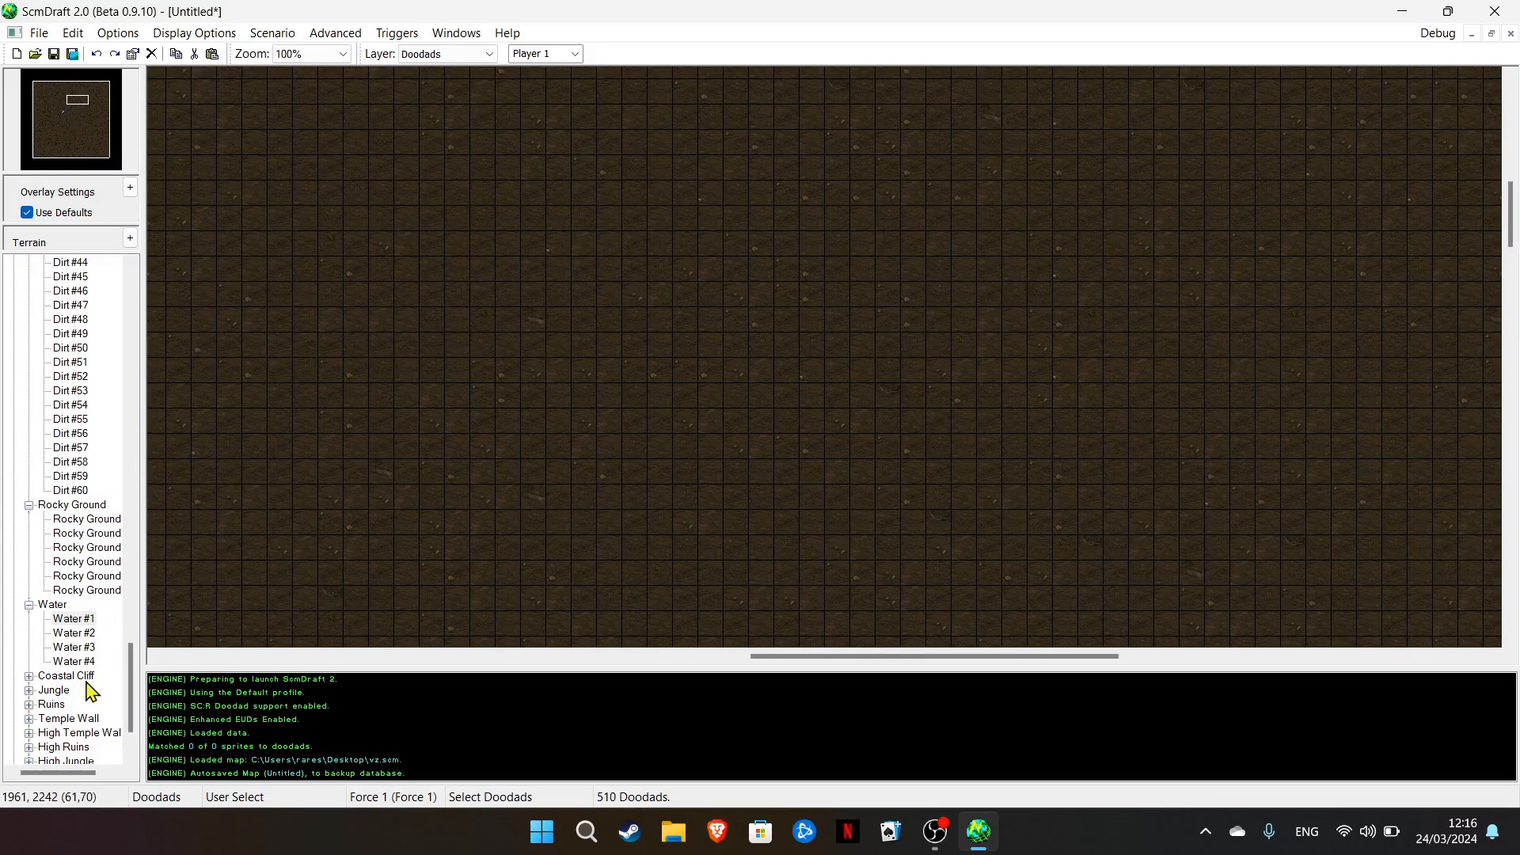
scroll(30, 683, down, 1)
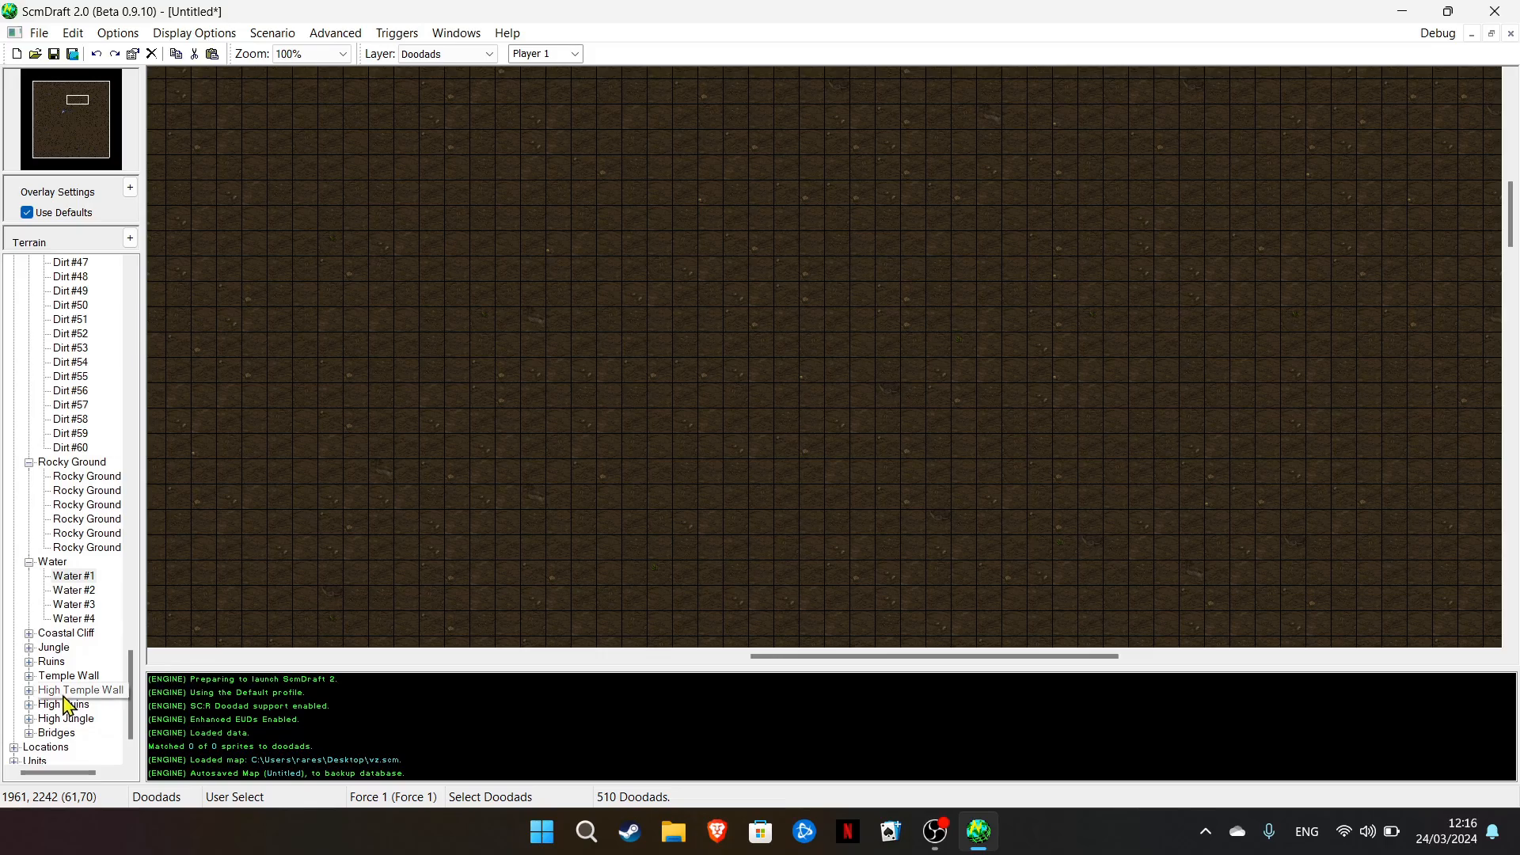
scroll(87, 681, up, 20)
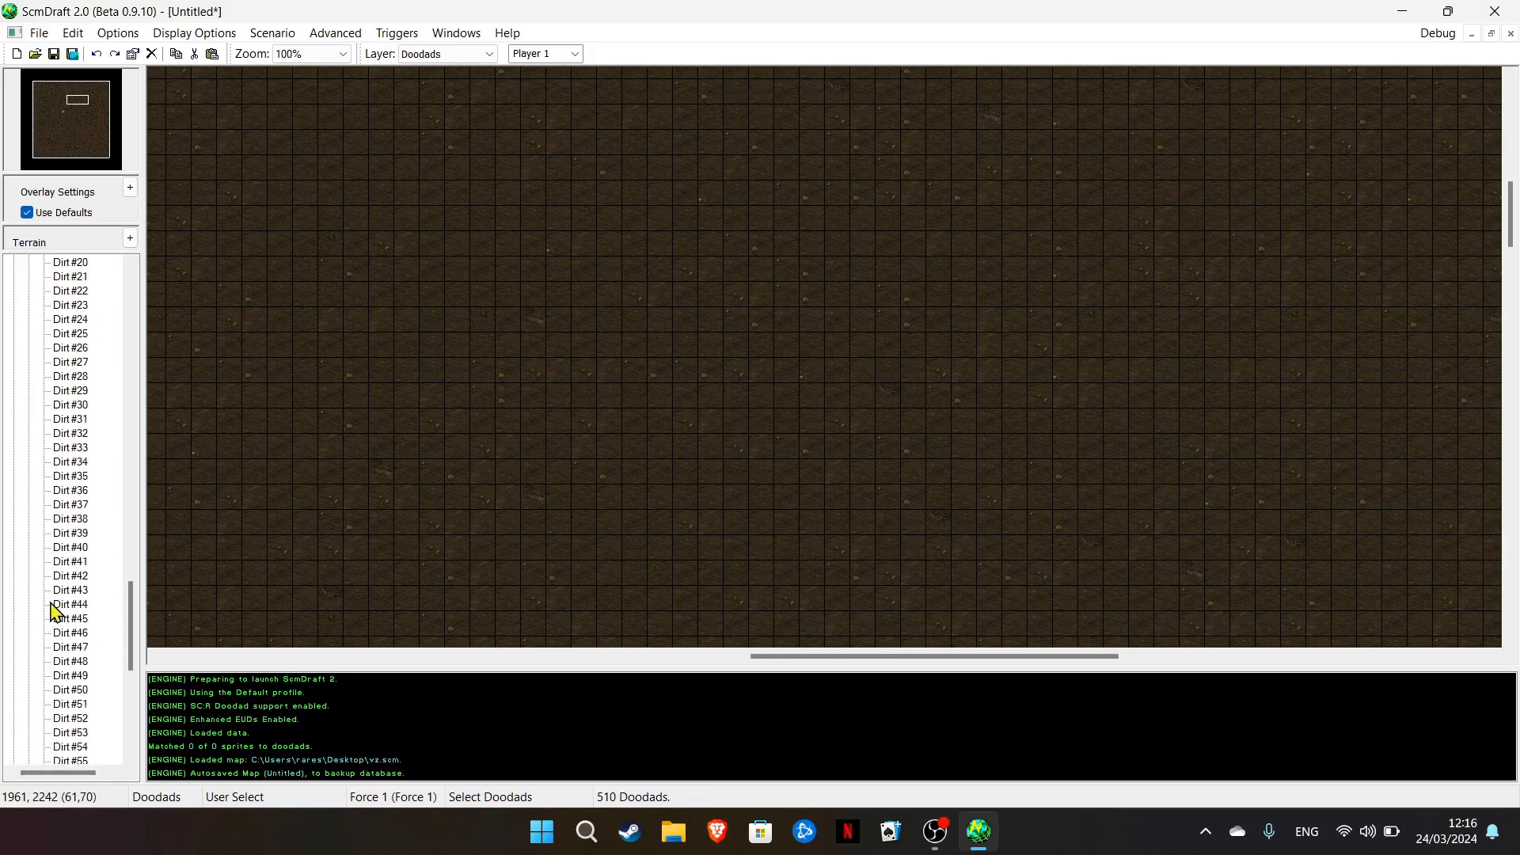
scroll(66, 554, up, 20)
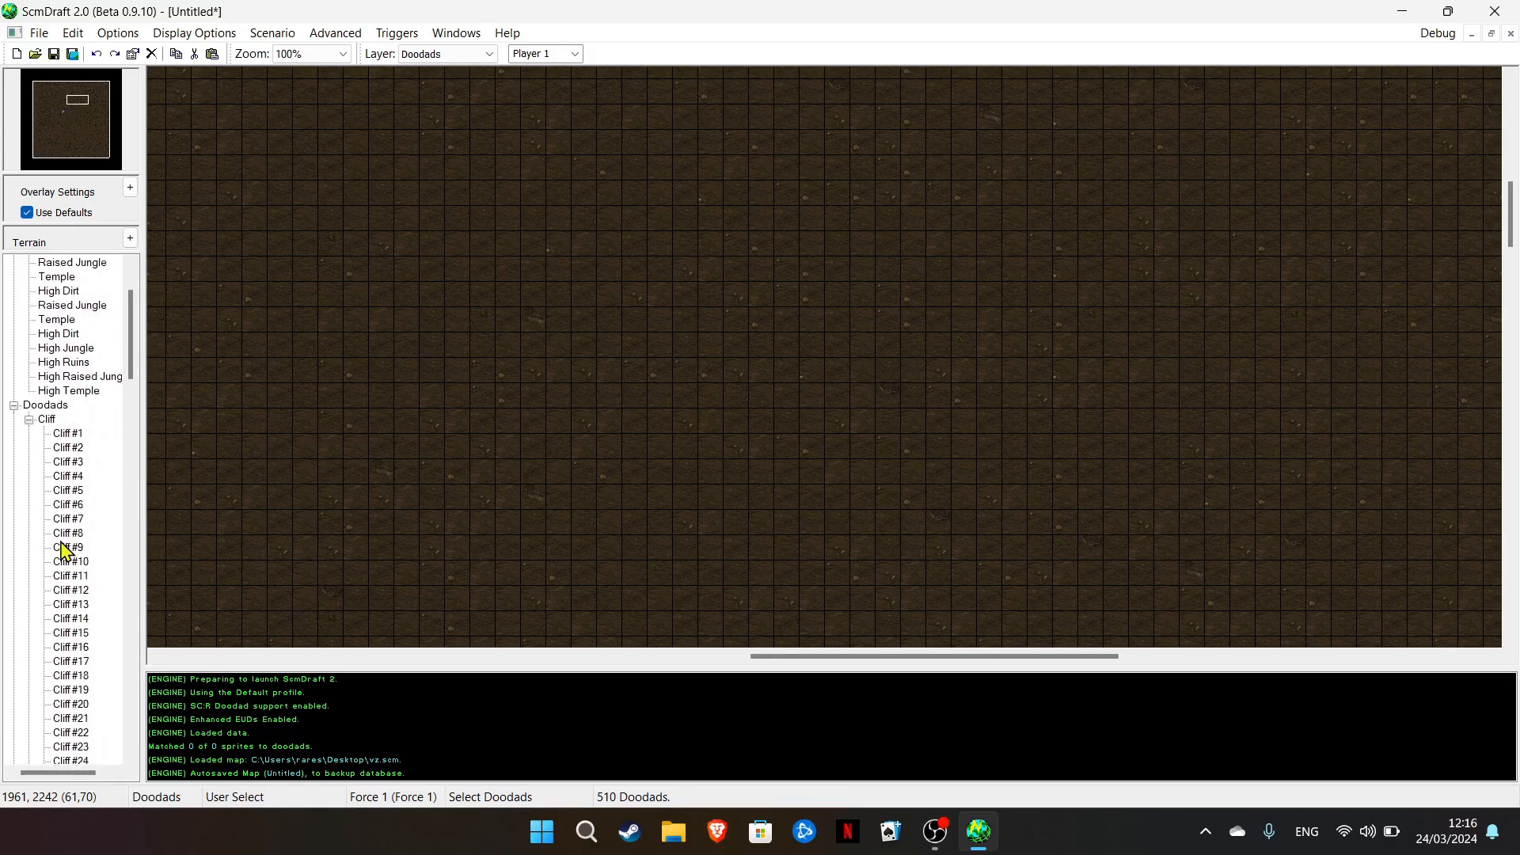
scroll(61, 538, up, 2)
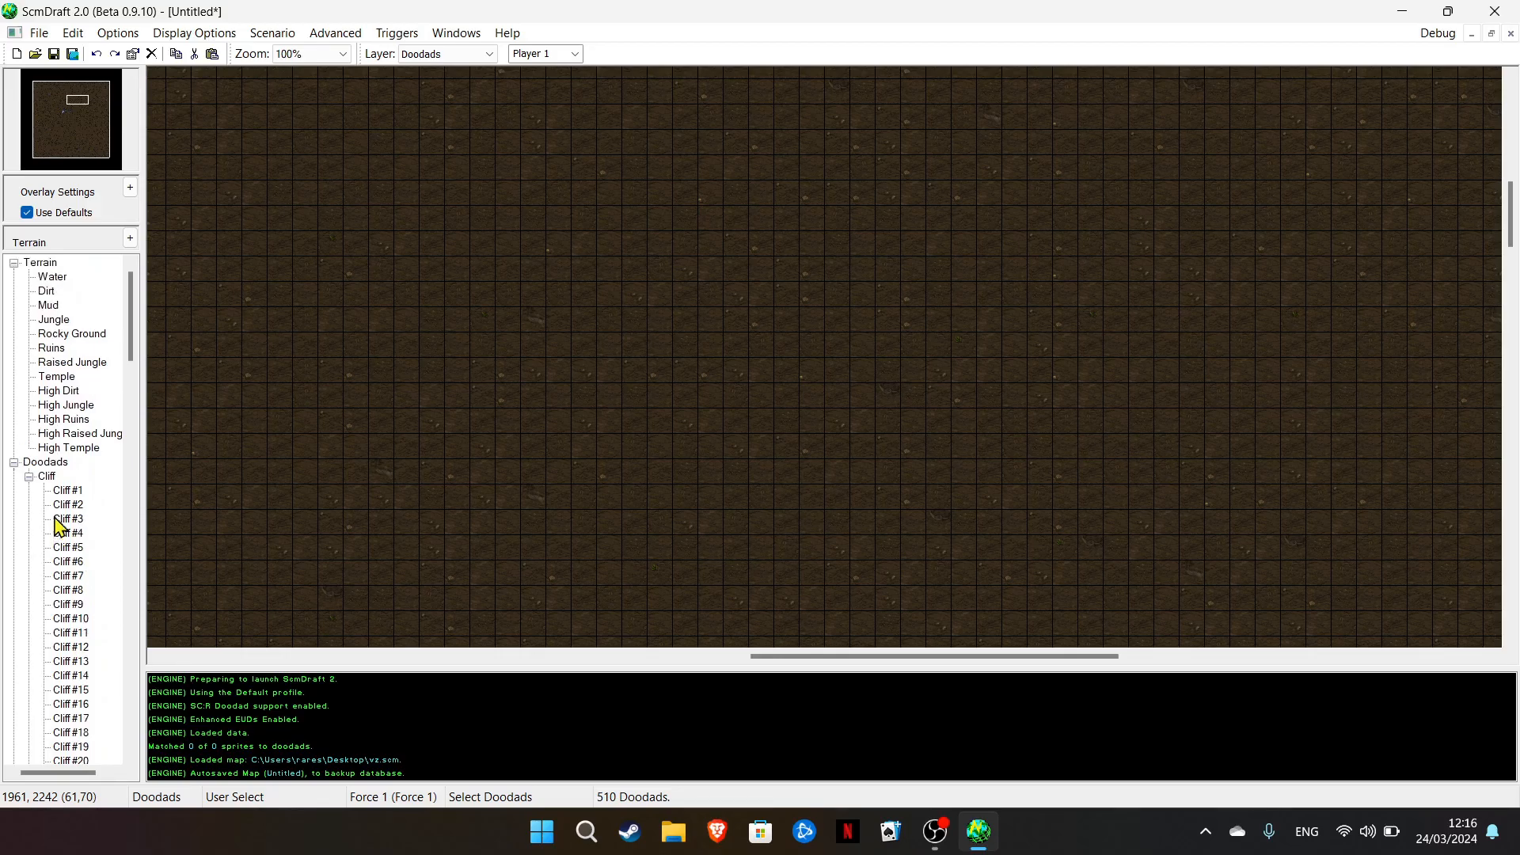
click(52, 276)
mouse_move(911, 214)
mouse_down()
mouse_move(808, 193)
mouse_move(916, 214)
mouse_move(978, 434)
mouse_move(1116, 329)
mouse_move(730, 295)
mouse_up()
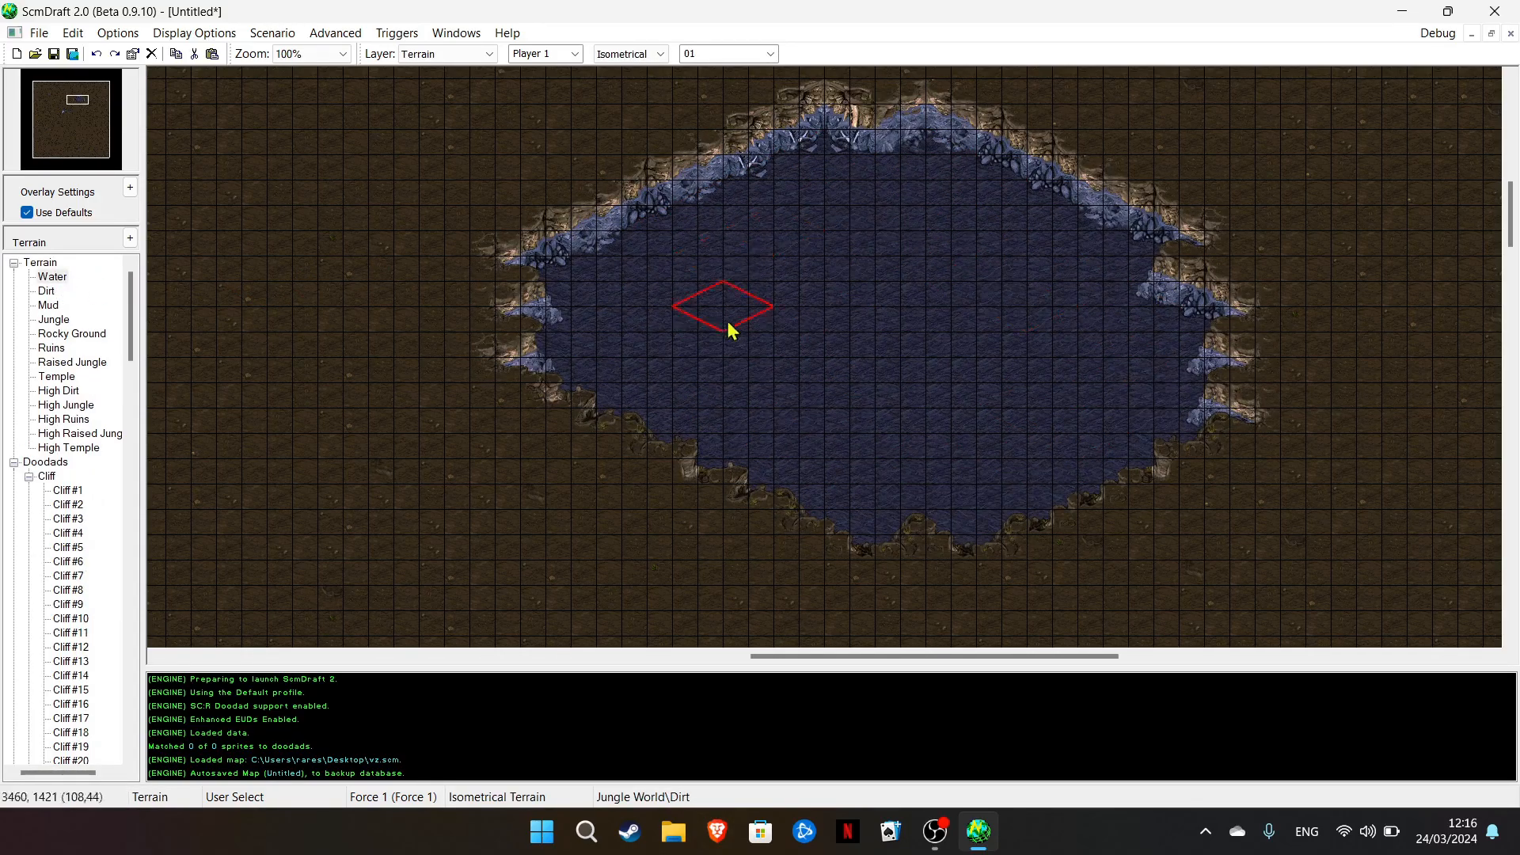
Paint Mud terrain west of the lake, and Jungle terrain east of it and in the map's upper-left area
click(47, 305)
mouse_move(317, 159)
mouse_down()
mouse_move(251, 407)
mouse_move(328, 331)
mouse_up()
click(54, 319)
mouse_move(1307, 138)
mouse_down()
mouse_move(1351, 153)
mouse_move(1361, 513)
mouse_up()
click(59, 93)
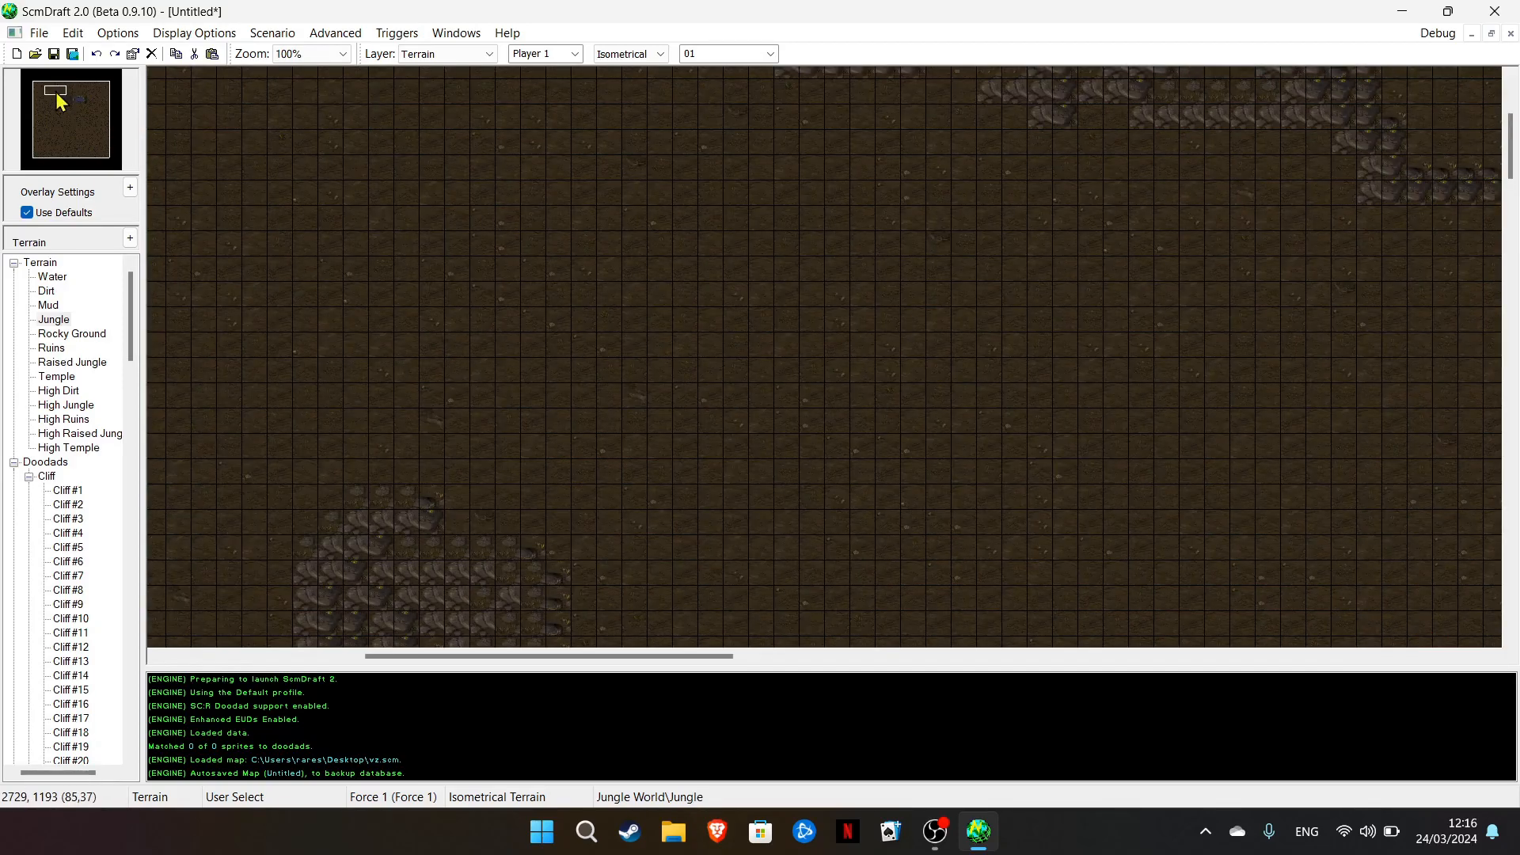
mouse_move(893, 153)
mouse_down()
mouse_move(805, 604)
mouse_move(713, 146)
mouse_move(395, 222)
mouse_up()
Open the map's force settings
drag(69, 126, 102, 136)
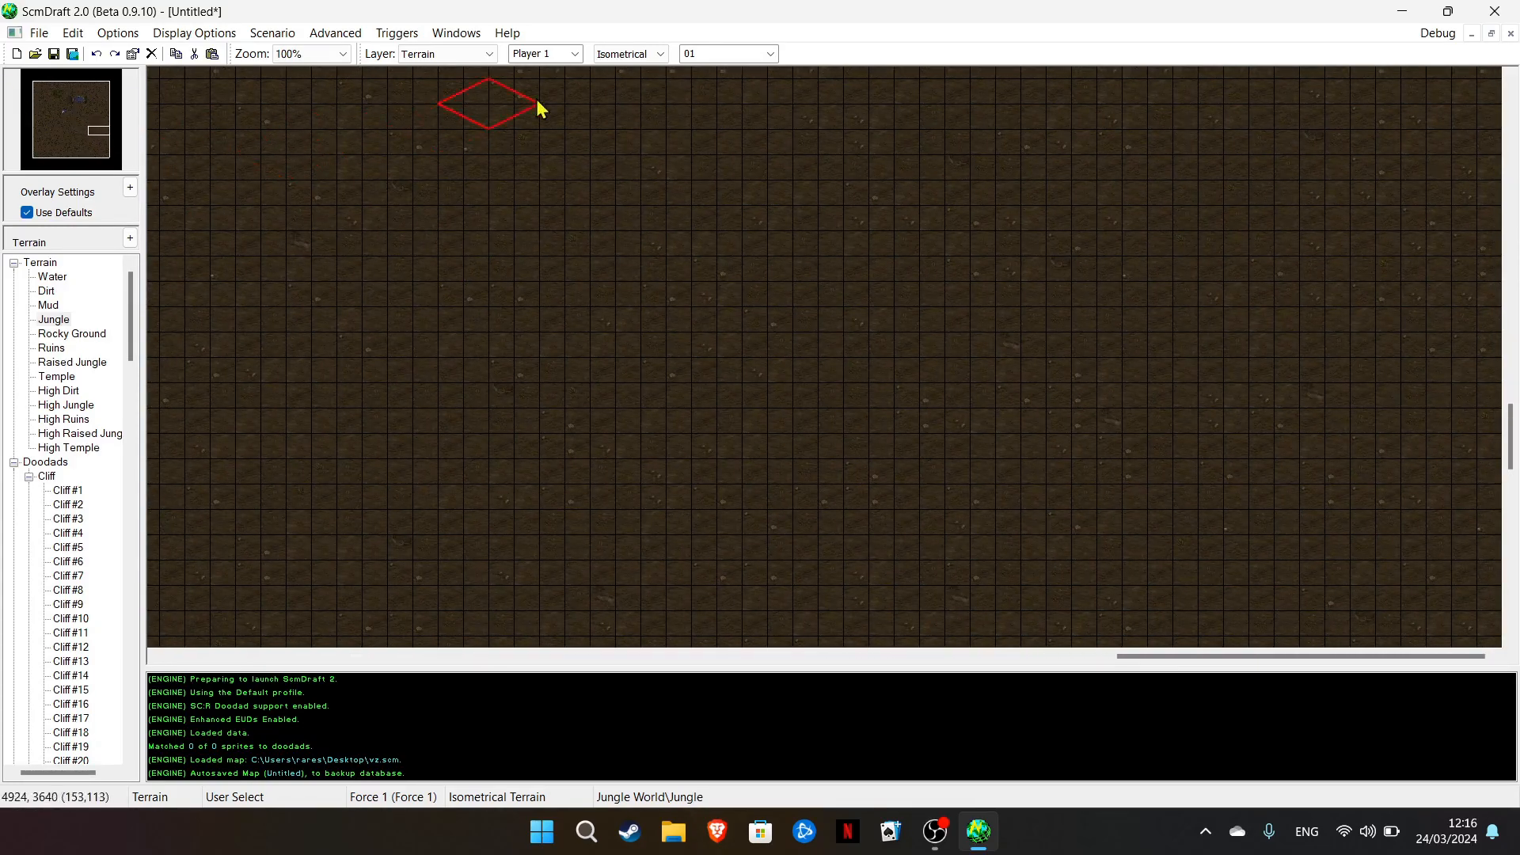
click(573, 54)
click(582, 57)
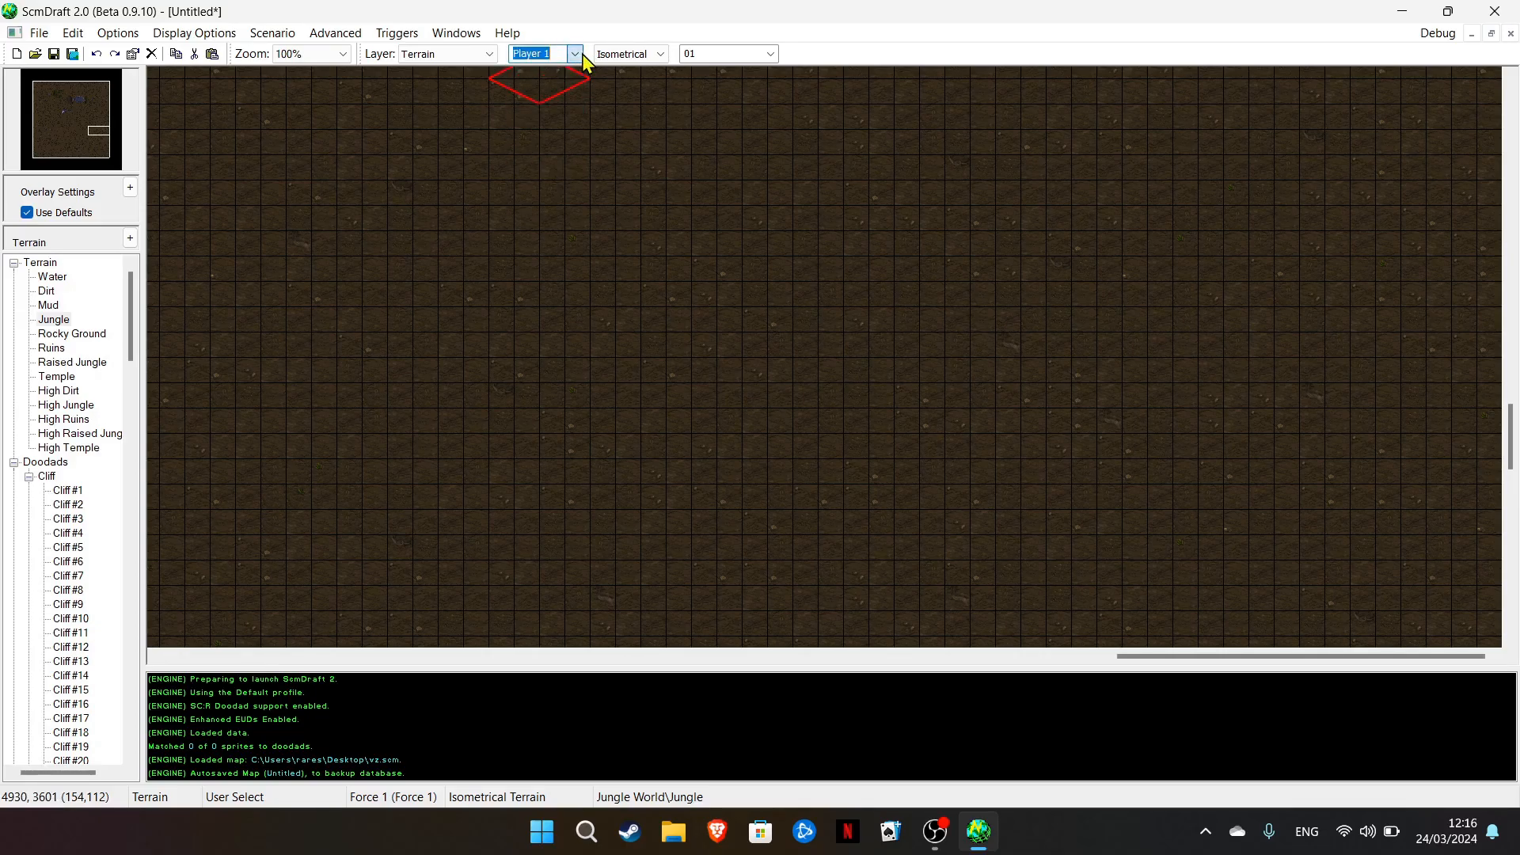
click(270, 34)
click(281, 95)
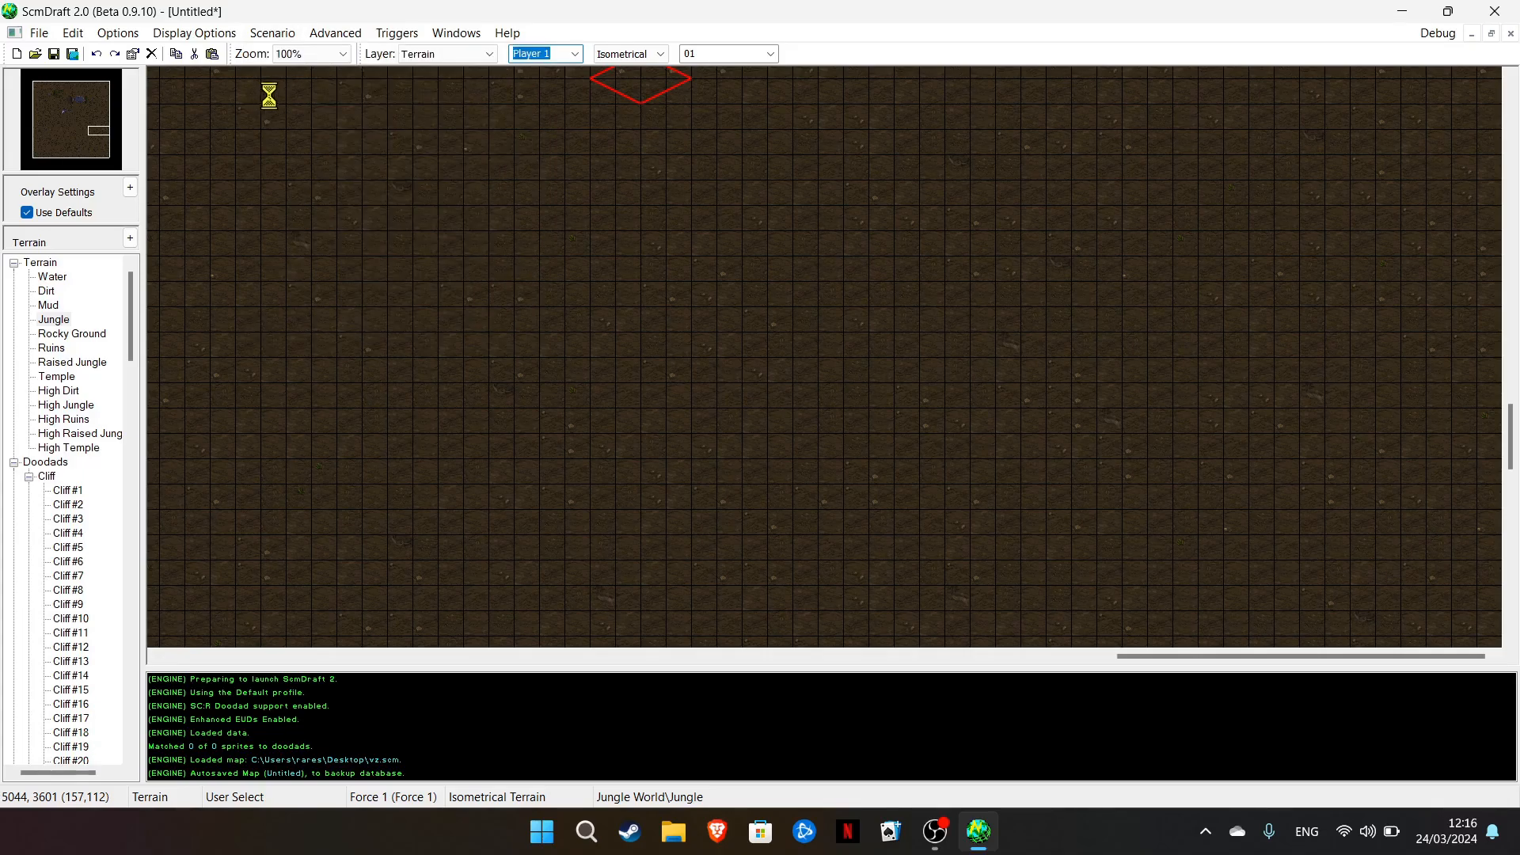
drag(543, 156, 595, 73)
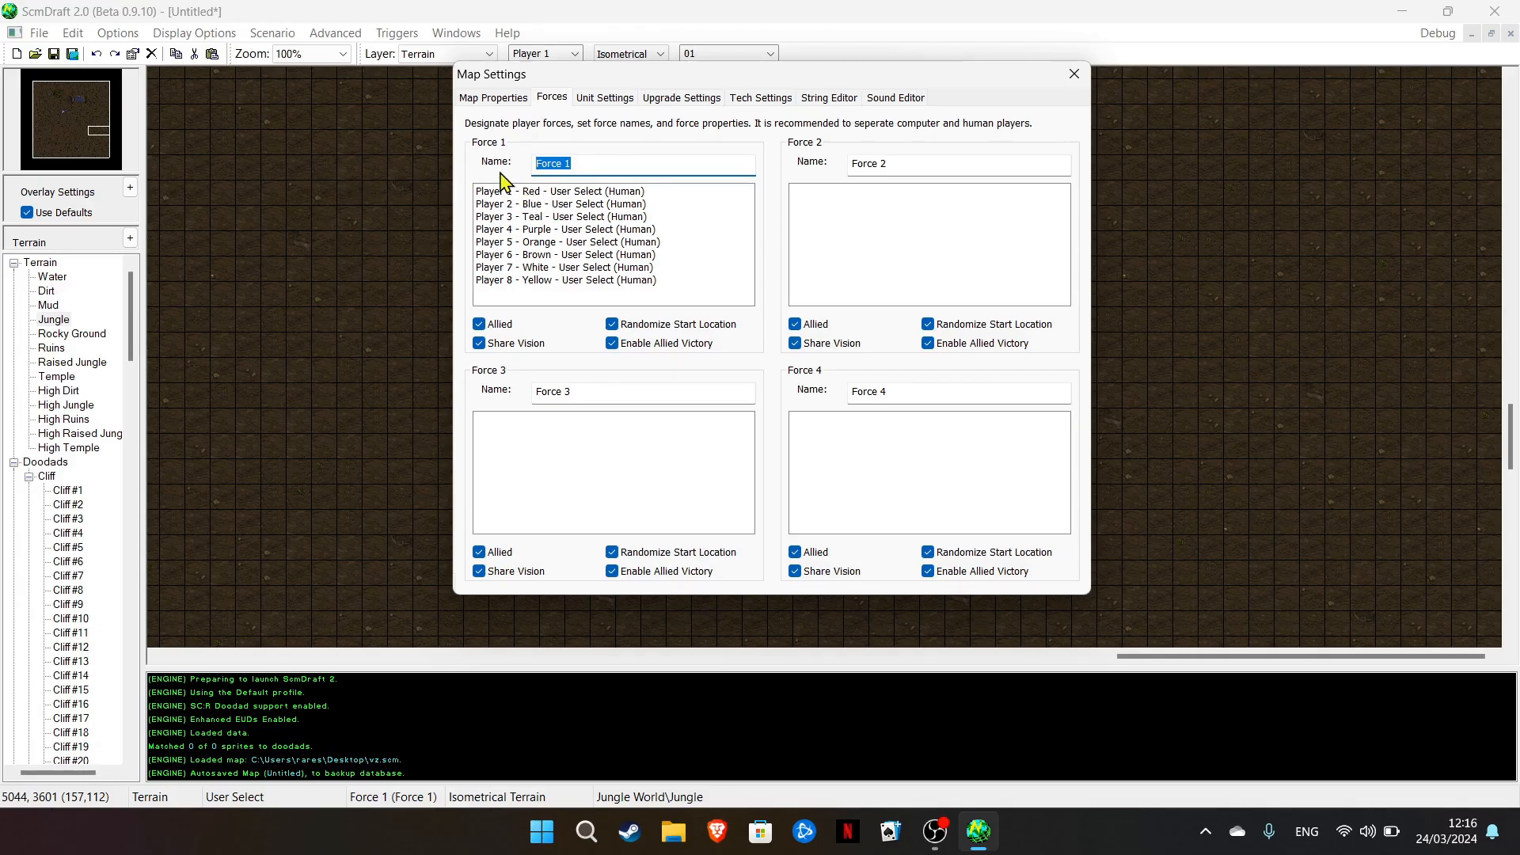
Rename Force 1 as "hkbskgbskgnskgnkjn" and Force 2 as "oysigskughukfhkudhiu"
key(BackSpace)
text(hkbskgbskgnskgnkjn)
key(Tab)
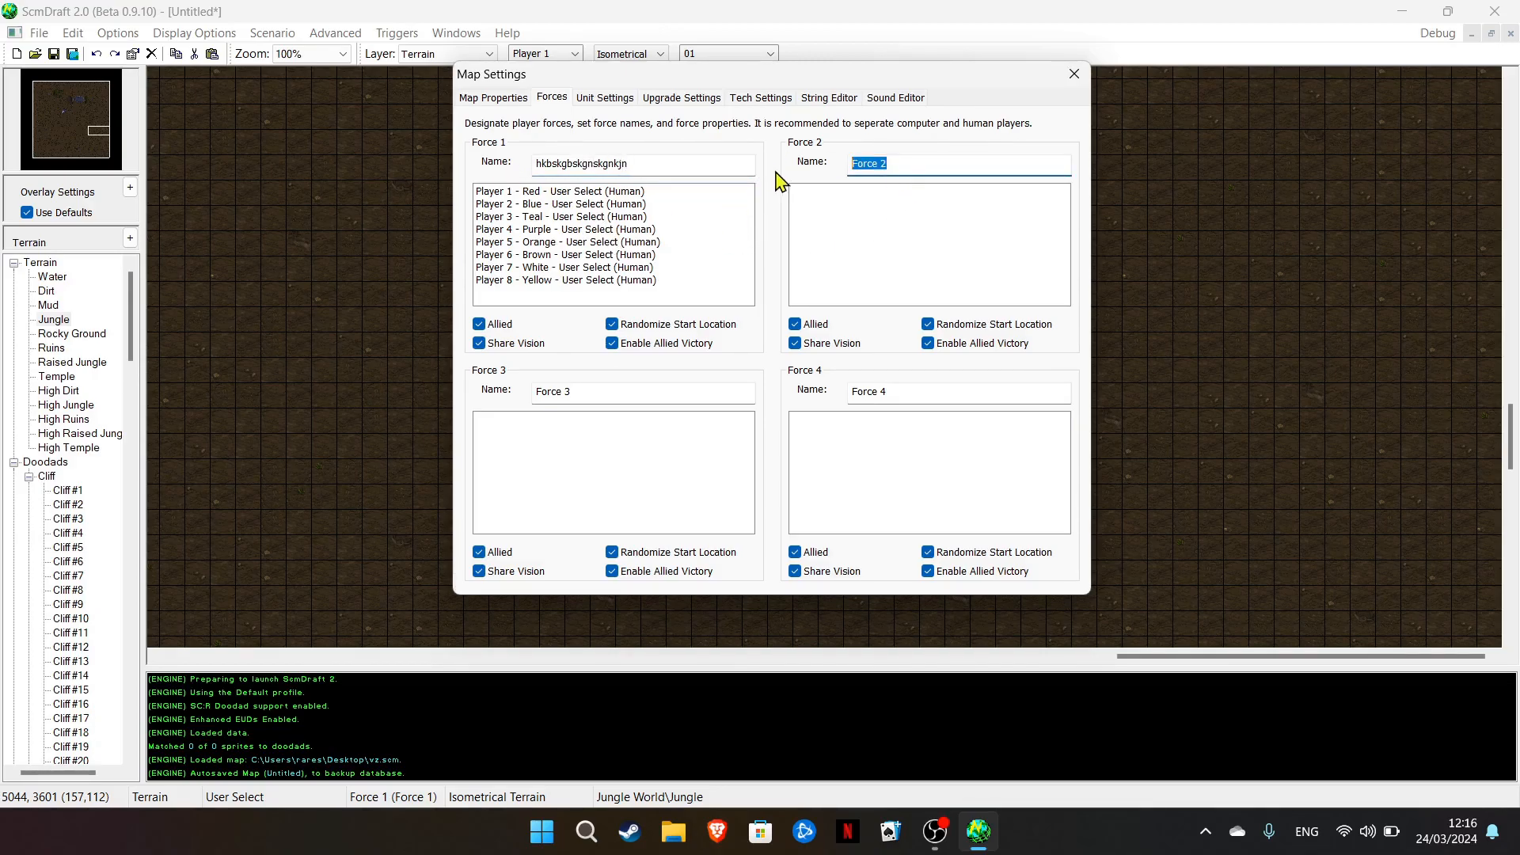
text(oysigskughukfhkudhiu)
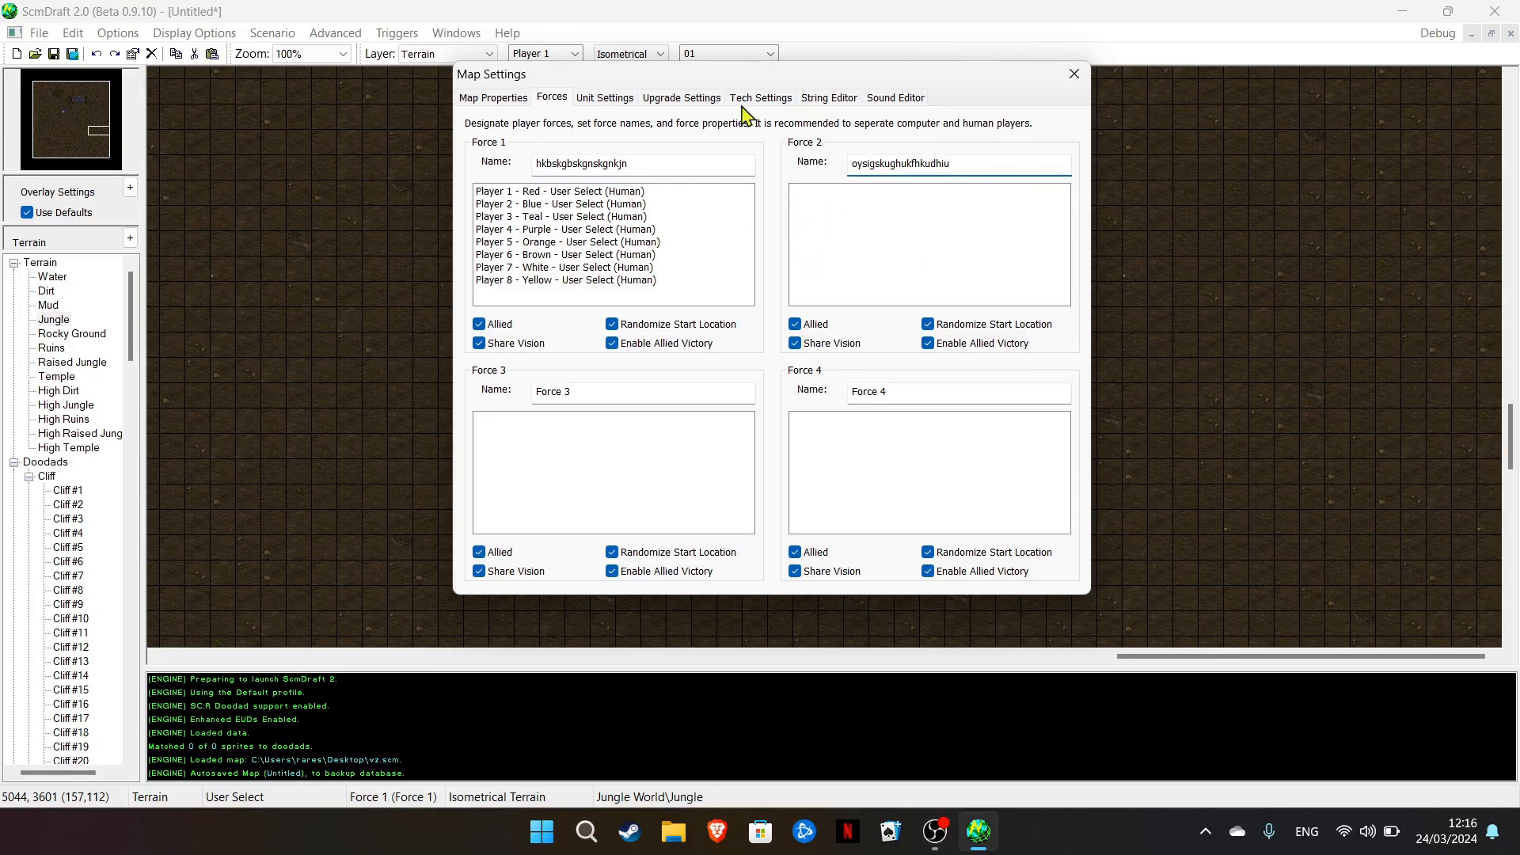
drag(631, 70, 681, 45)
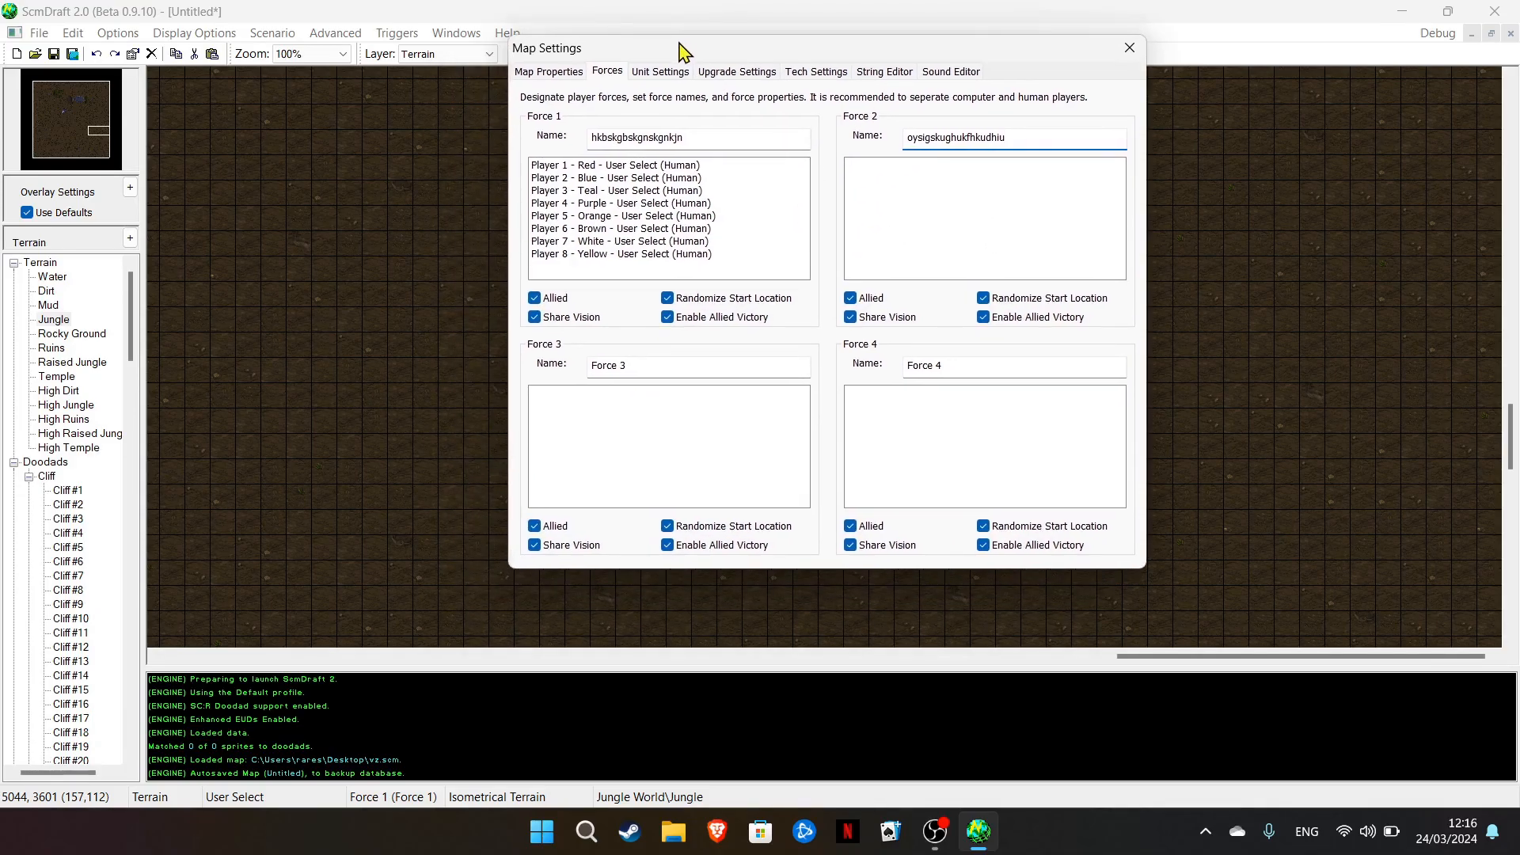
Move Players 3 through 8 from Force 1 into Force 2, leaving Players 1 and 2 in Force 1
click(630, 203)
click(596, 242)
click(597, 255)
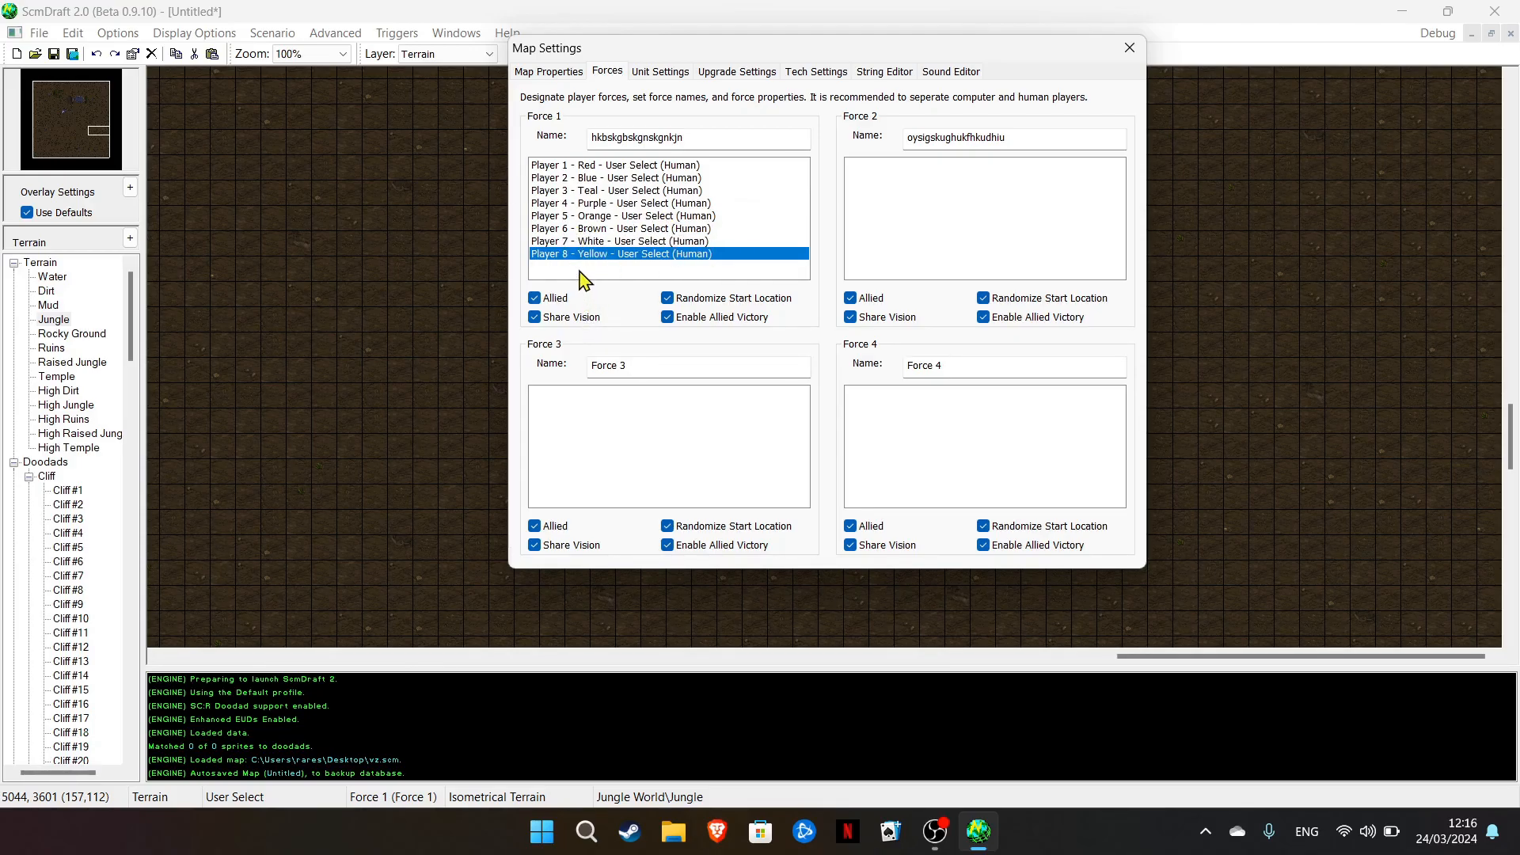
click(596, 166)
click(595, 179)
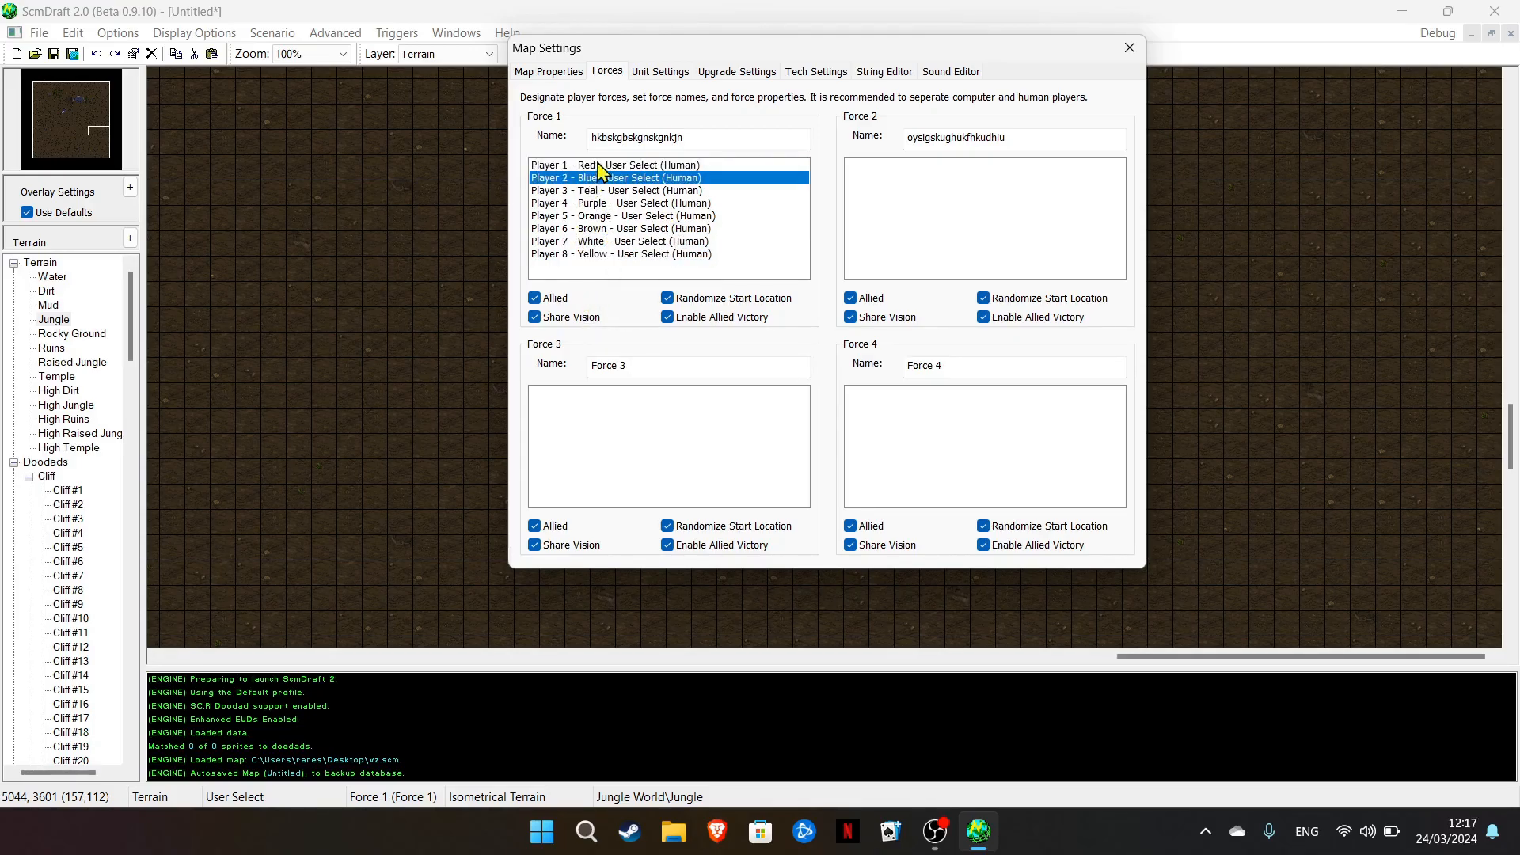
click(629, 191)
drag(619, 194, 906, 190)
click(613, 194)
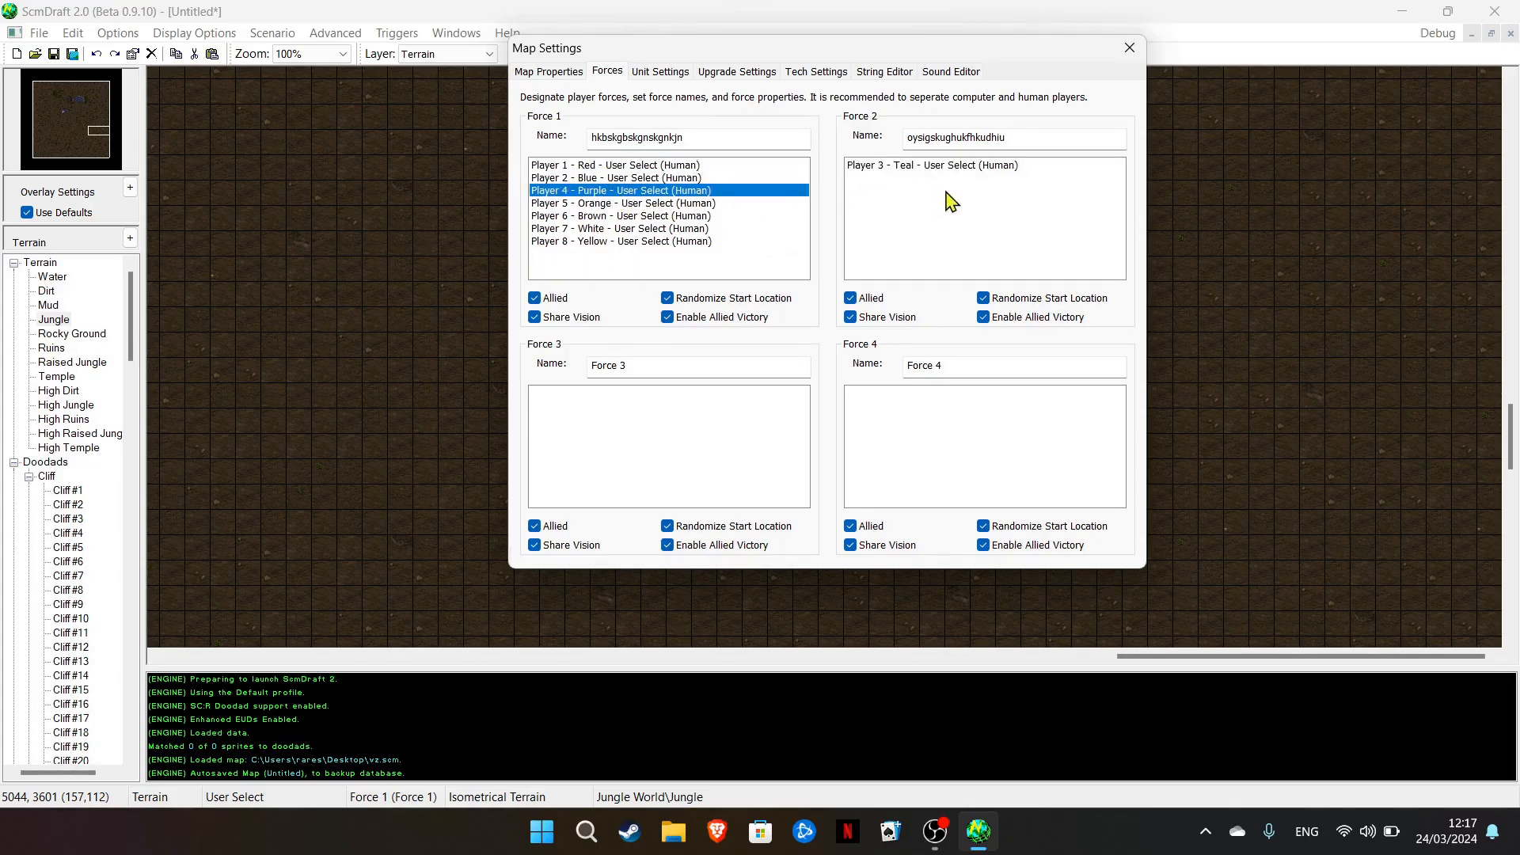
drag(630, 196, 938, 194)
click(662, 195)
drag(608, 194, 848, 203)
drag(669, 193, 895, 224)
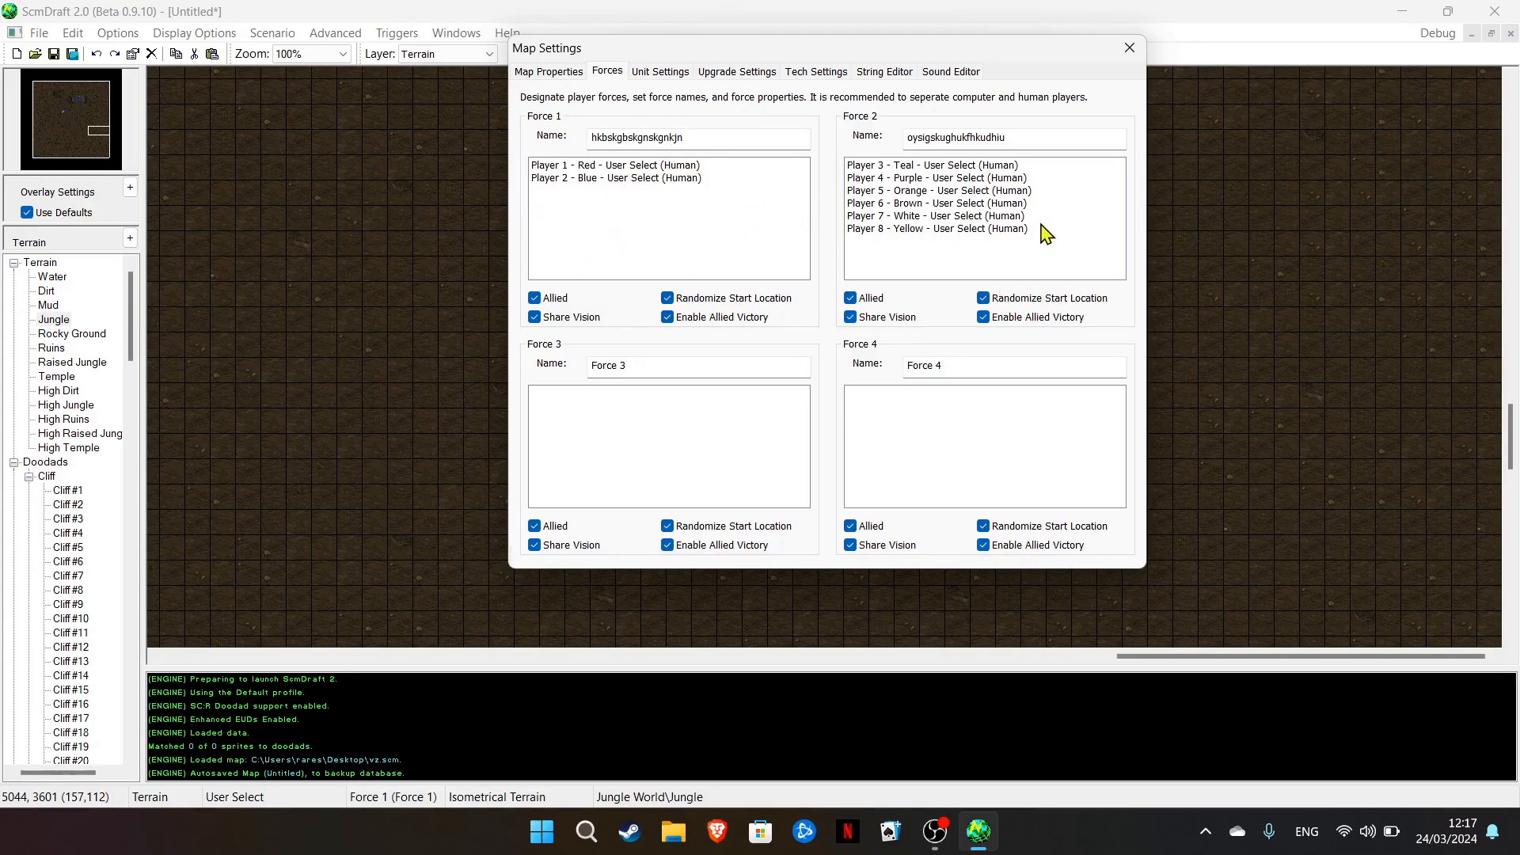
In the map properties, set Player 1's owner to Human, race to Terran and color to White
click(559, 76)
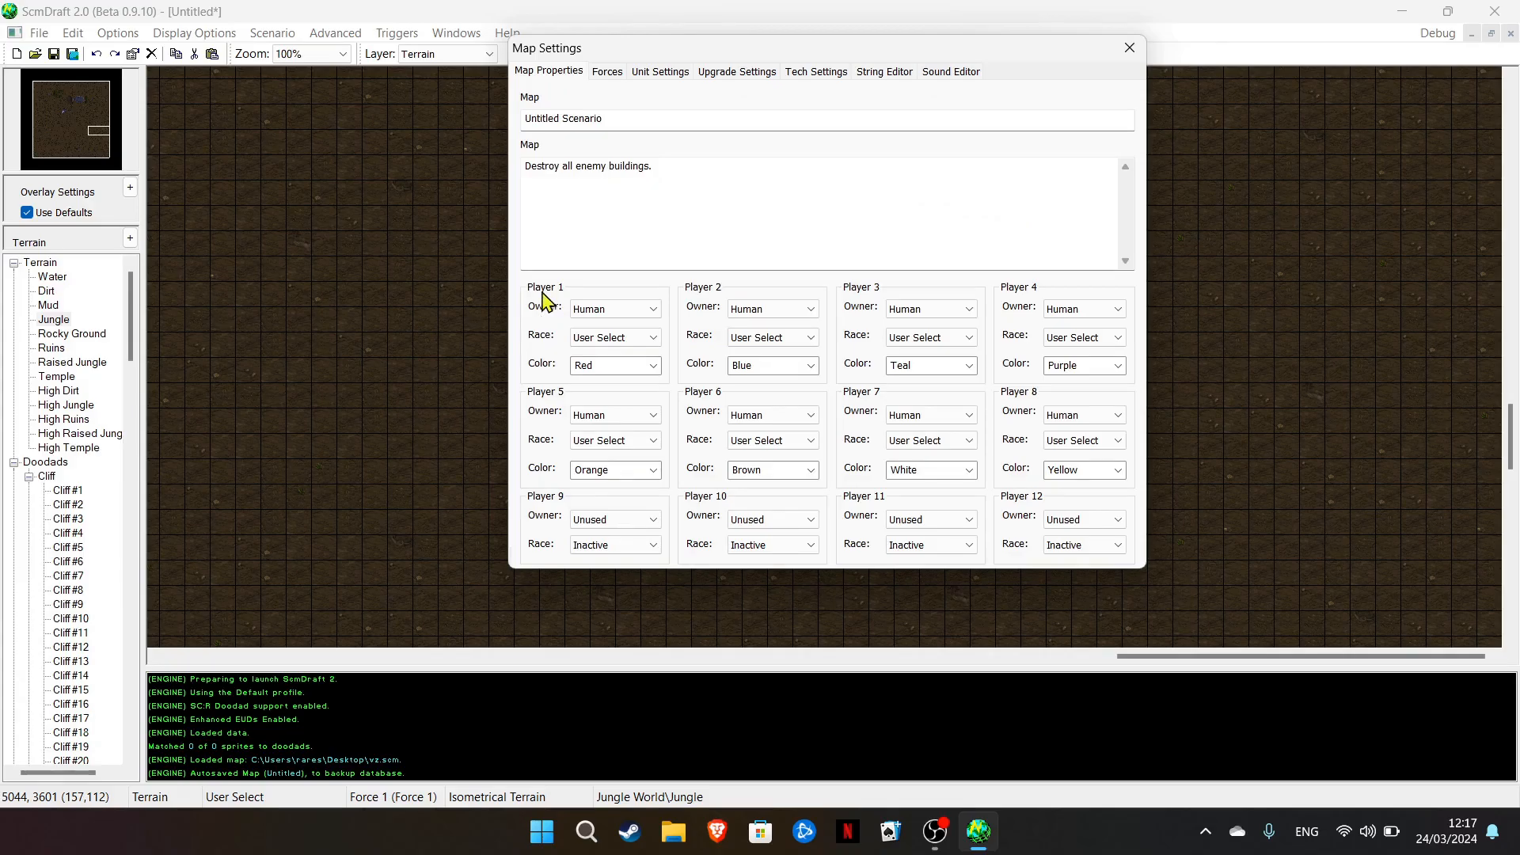
click(599, 309)
click(588, 361)
click(590, 336)
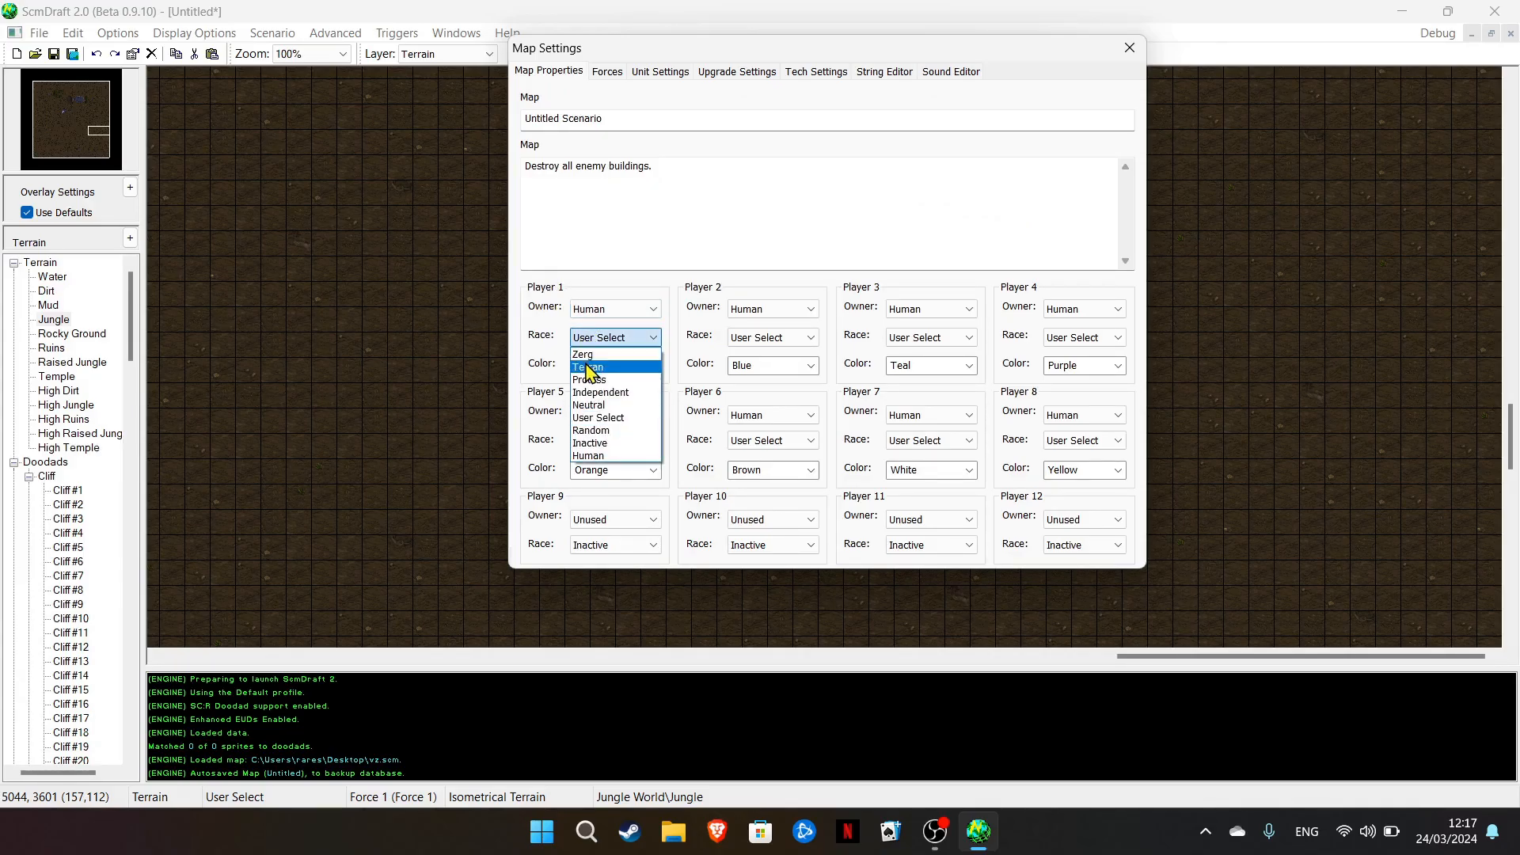
click(582, 365)
click(657, 368)
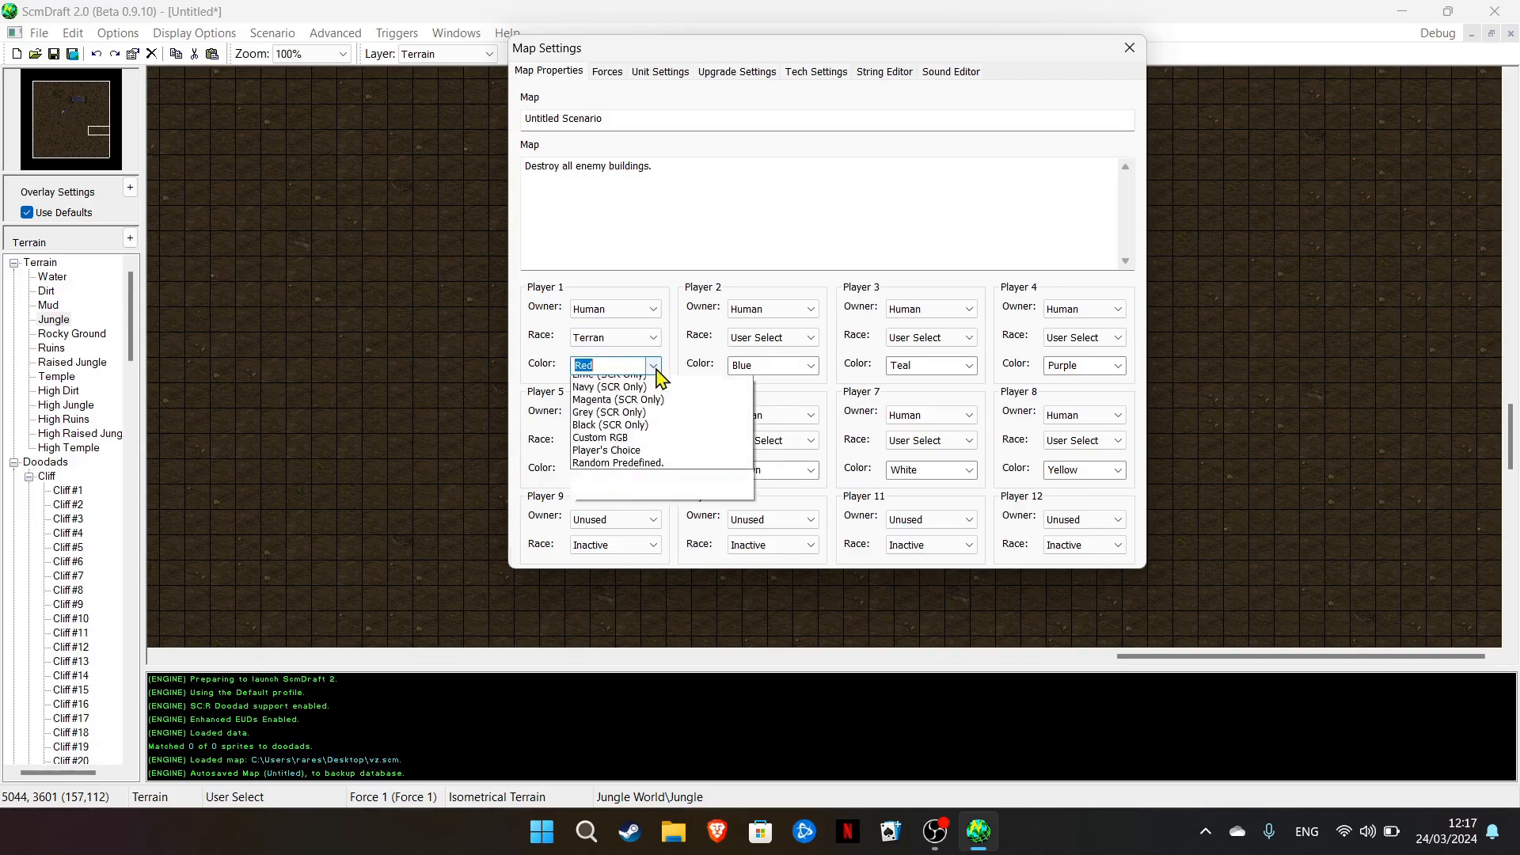
click(611, 463)
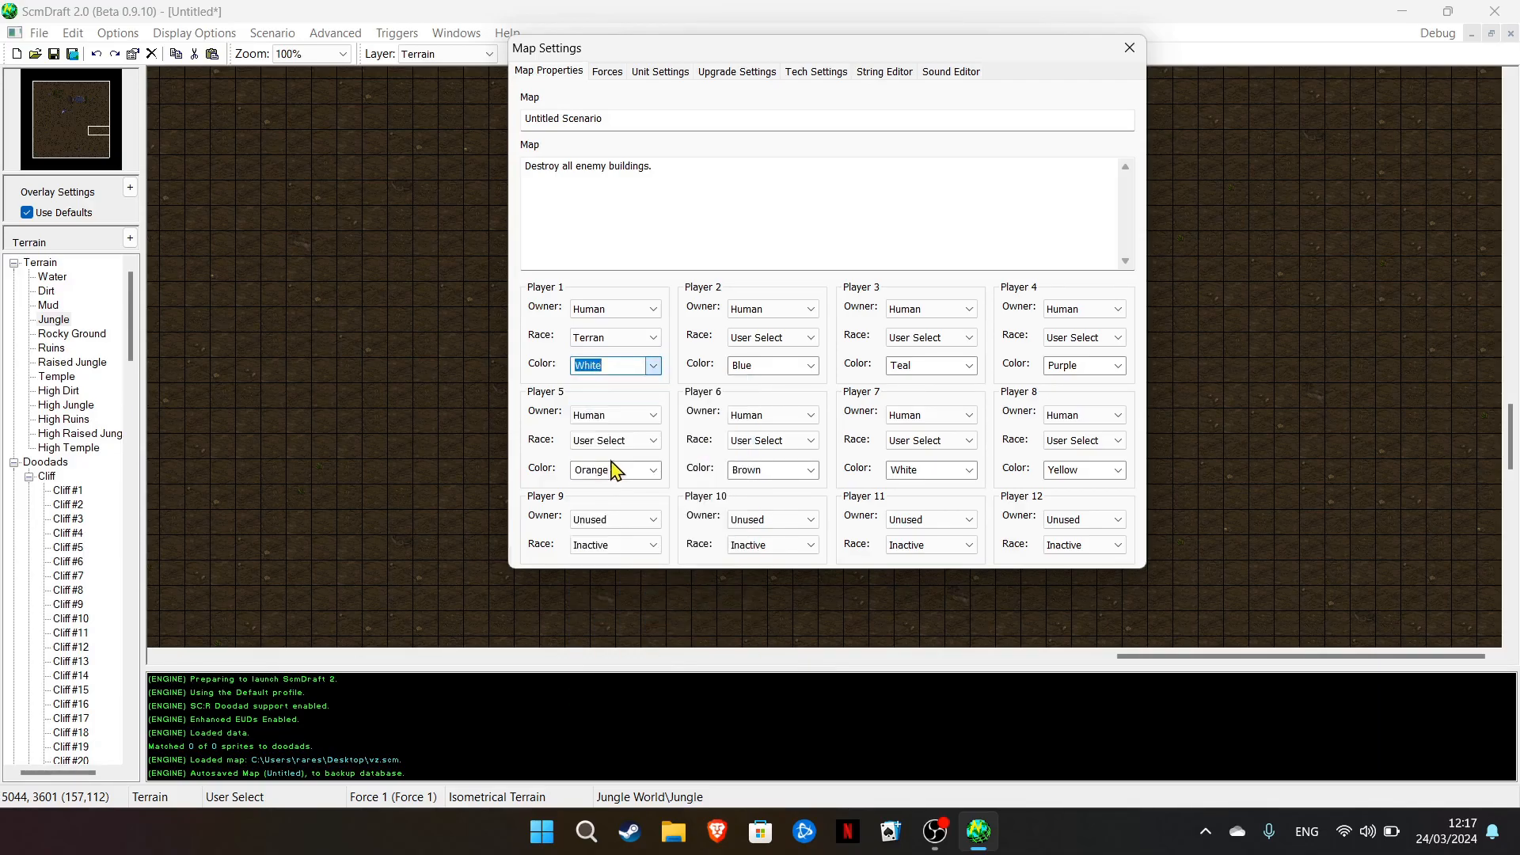
Set Player 2's owner to Human, race to Protoss and color to Yellow
click(748, 311)
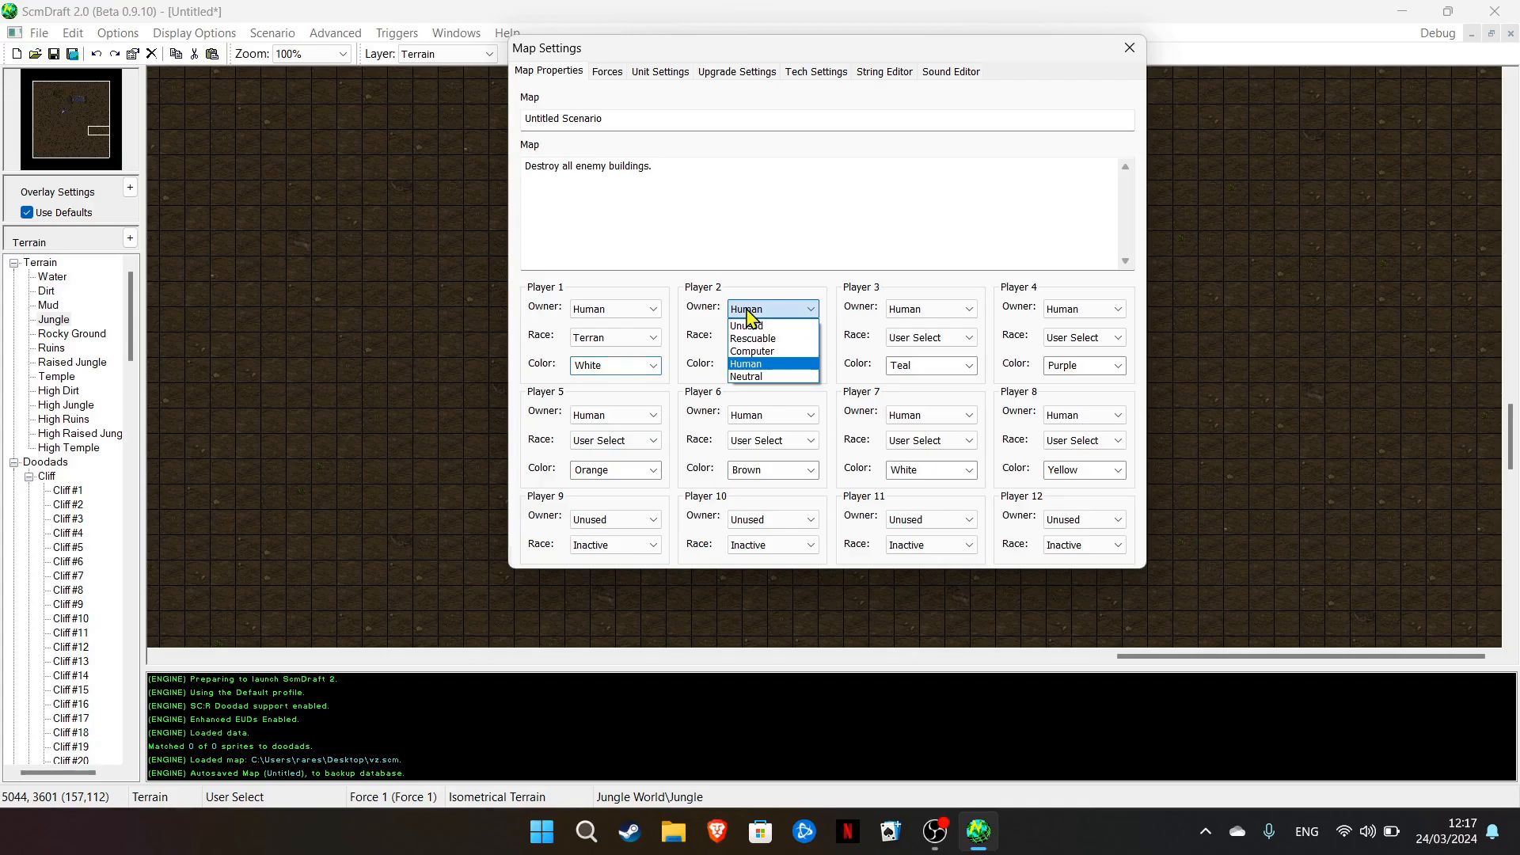
click(745, 364)
click(746, 338)
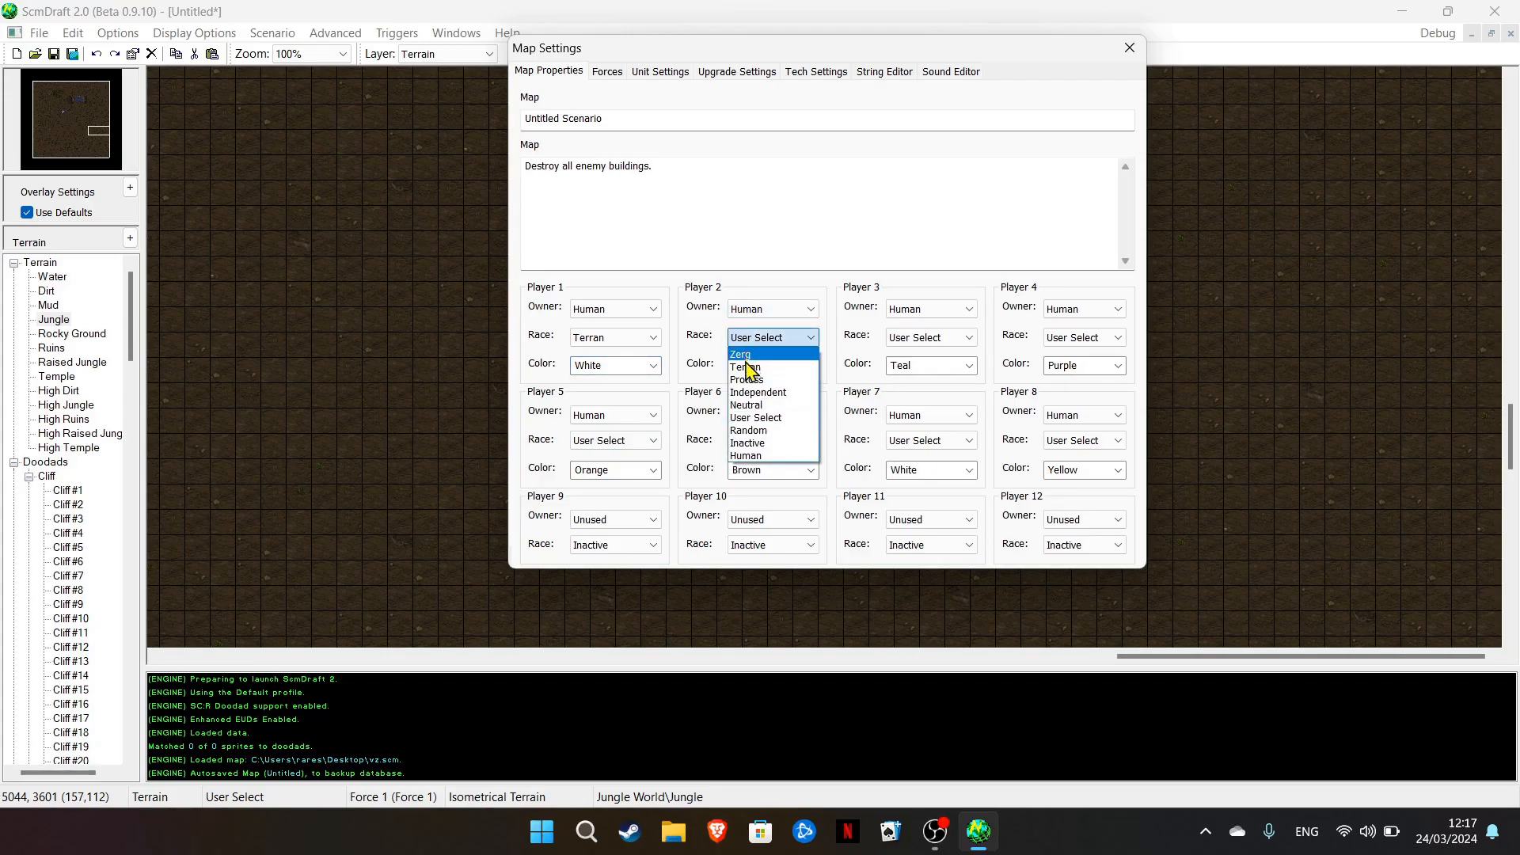
click(748, 381)
click(743, 369)
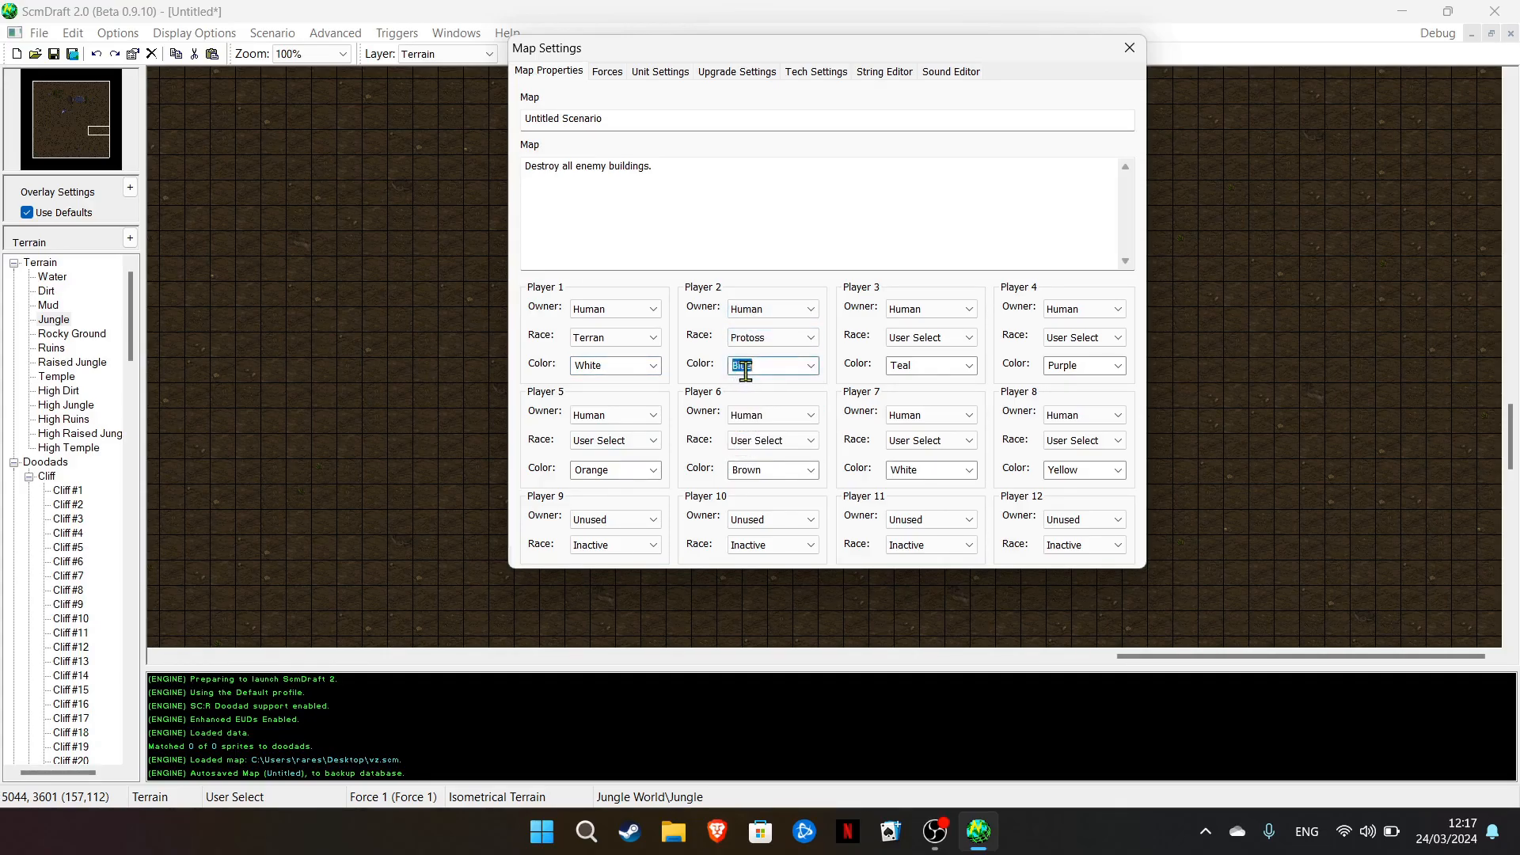
click(811, 367)
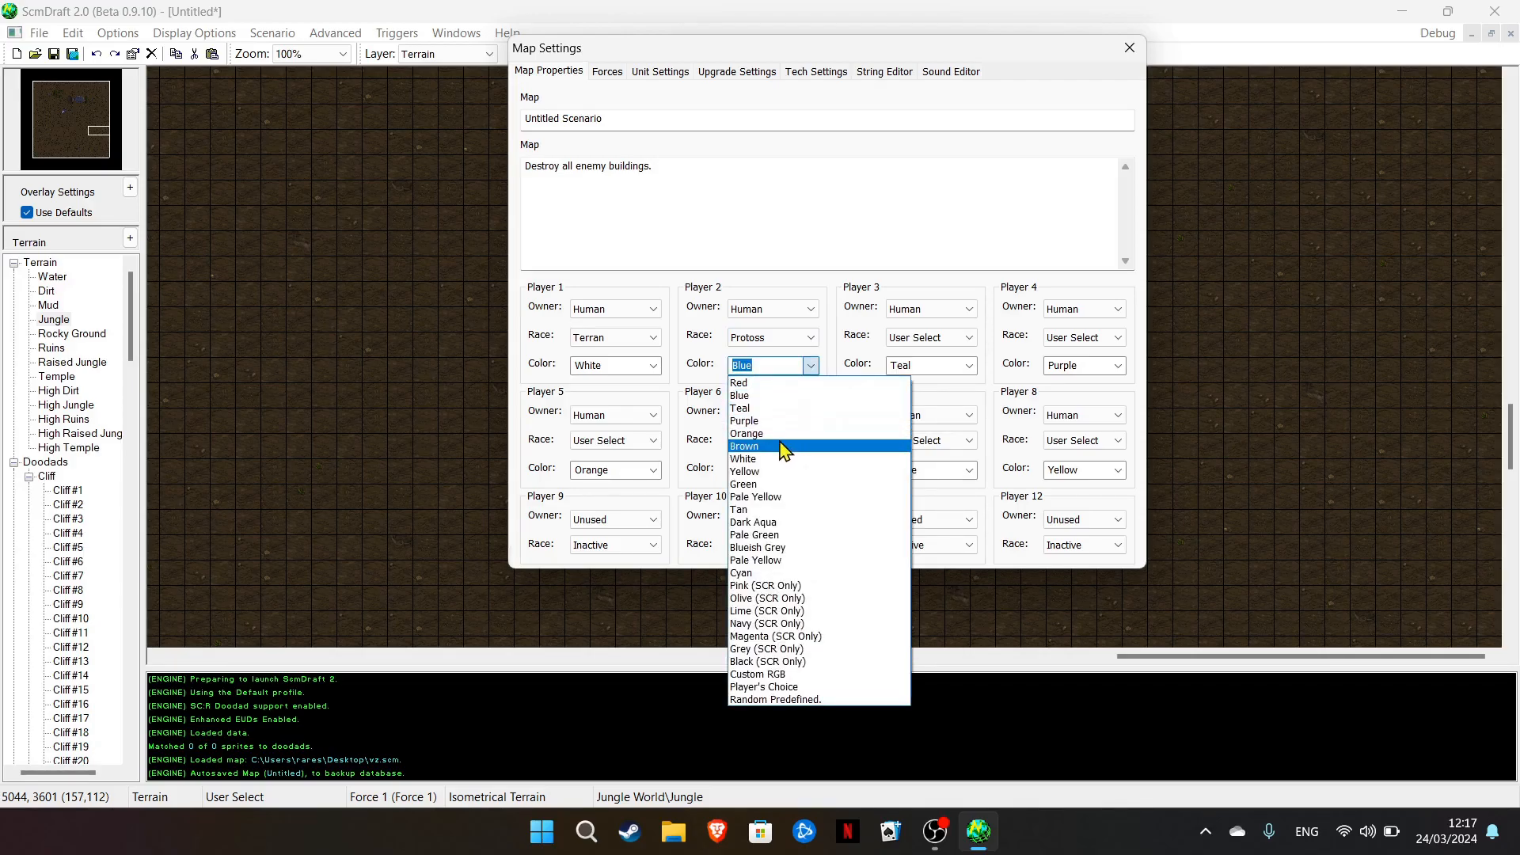
click(764, 473)
click(878, 228)
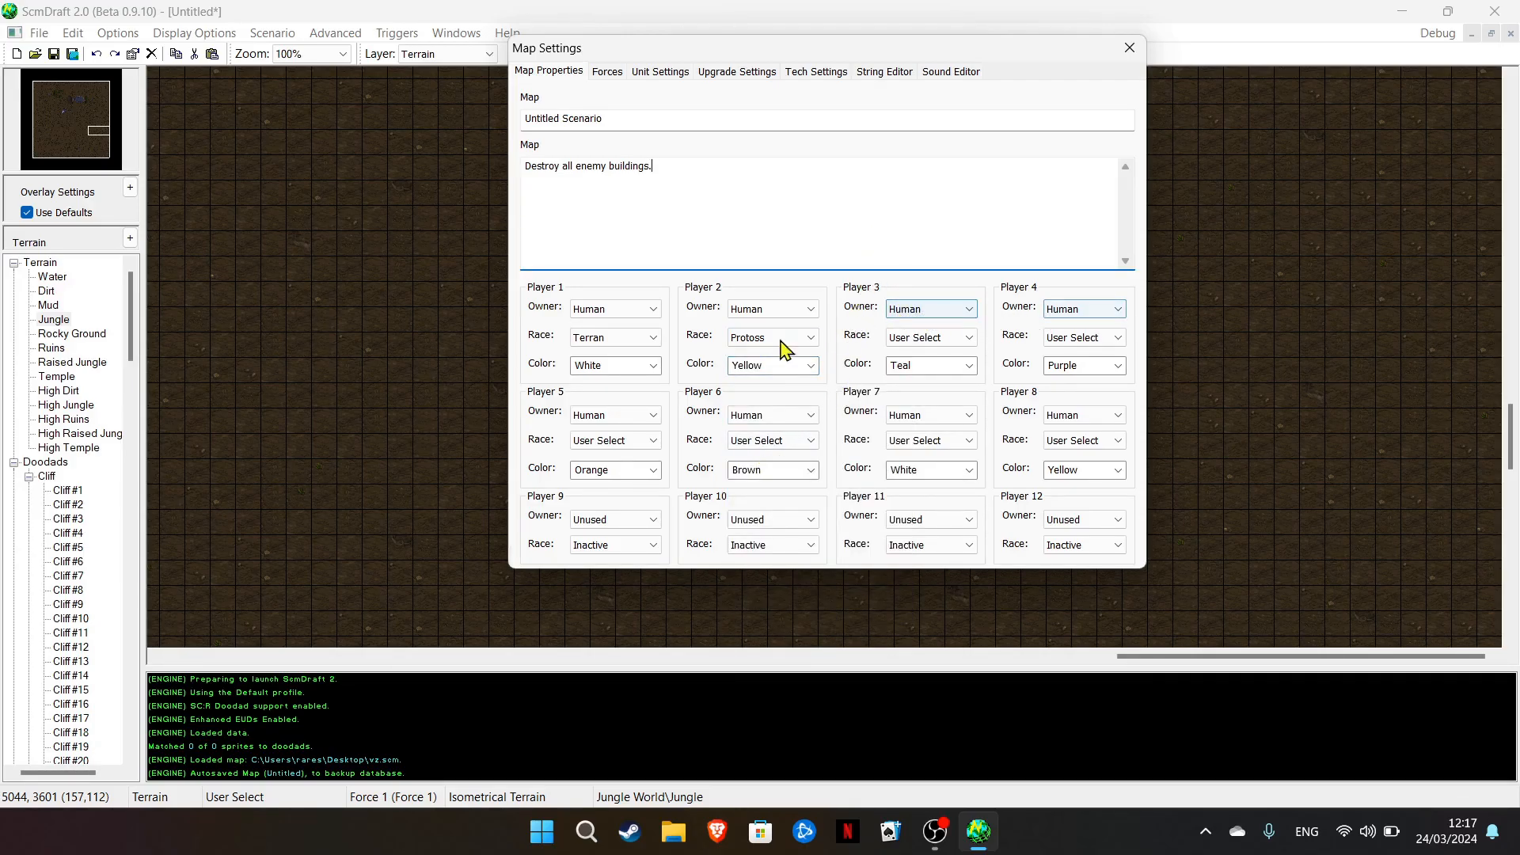
Set the owner of Players 3, 4 and 5 to Computer
click(951, 313)
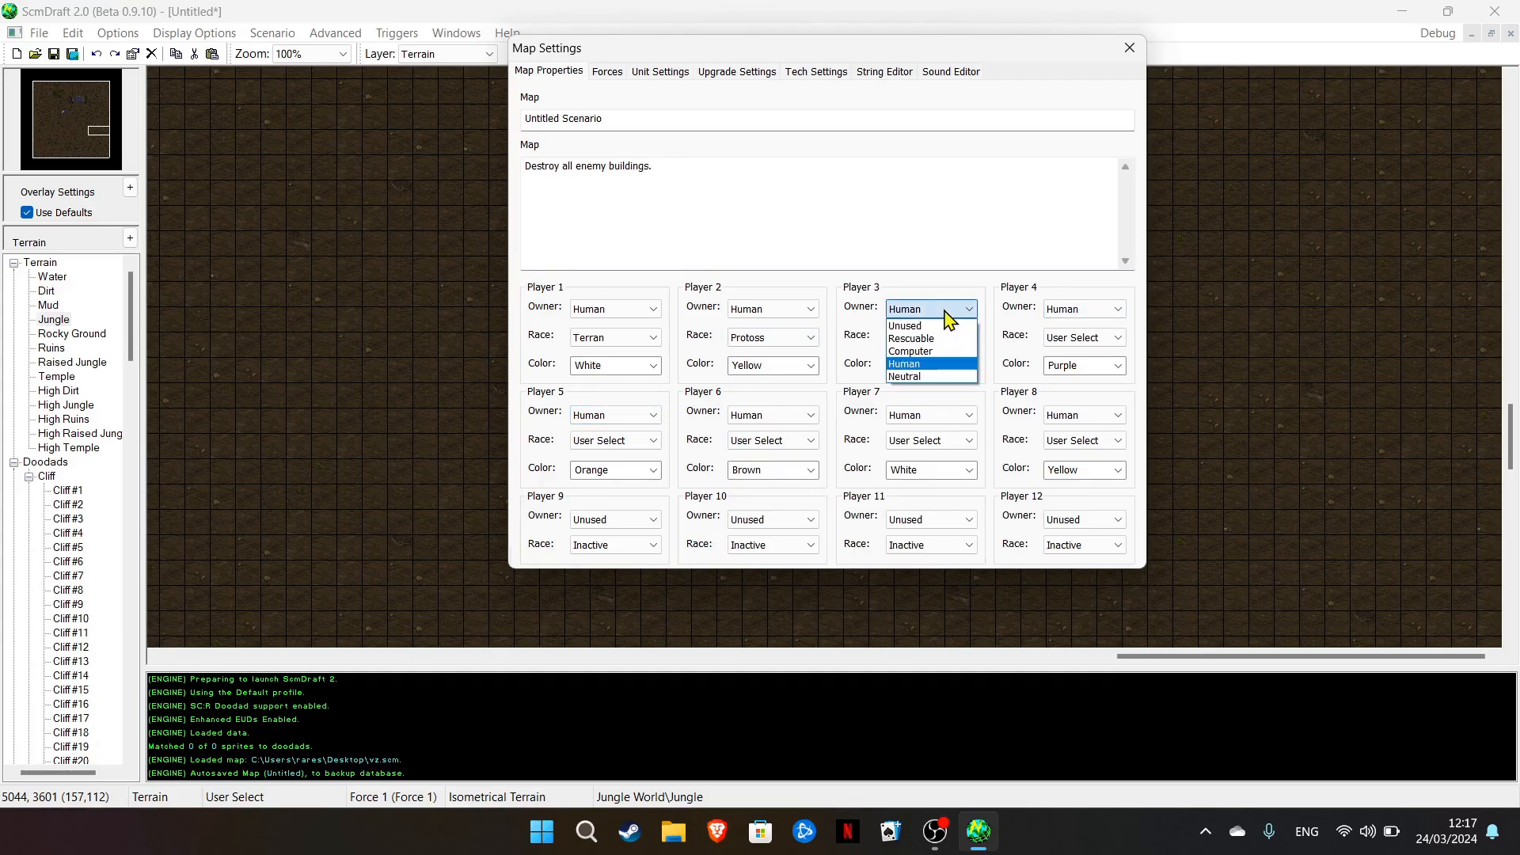
click(919, 351)
click(1083, 309)
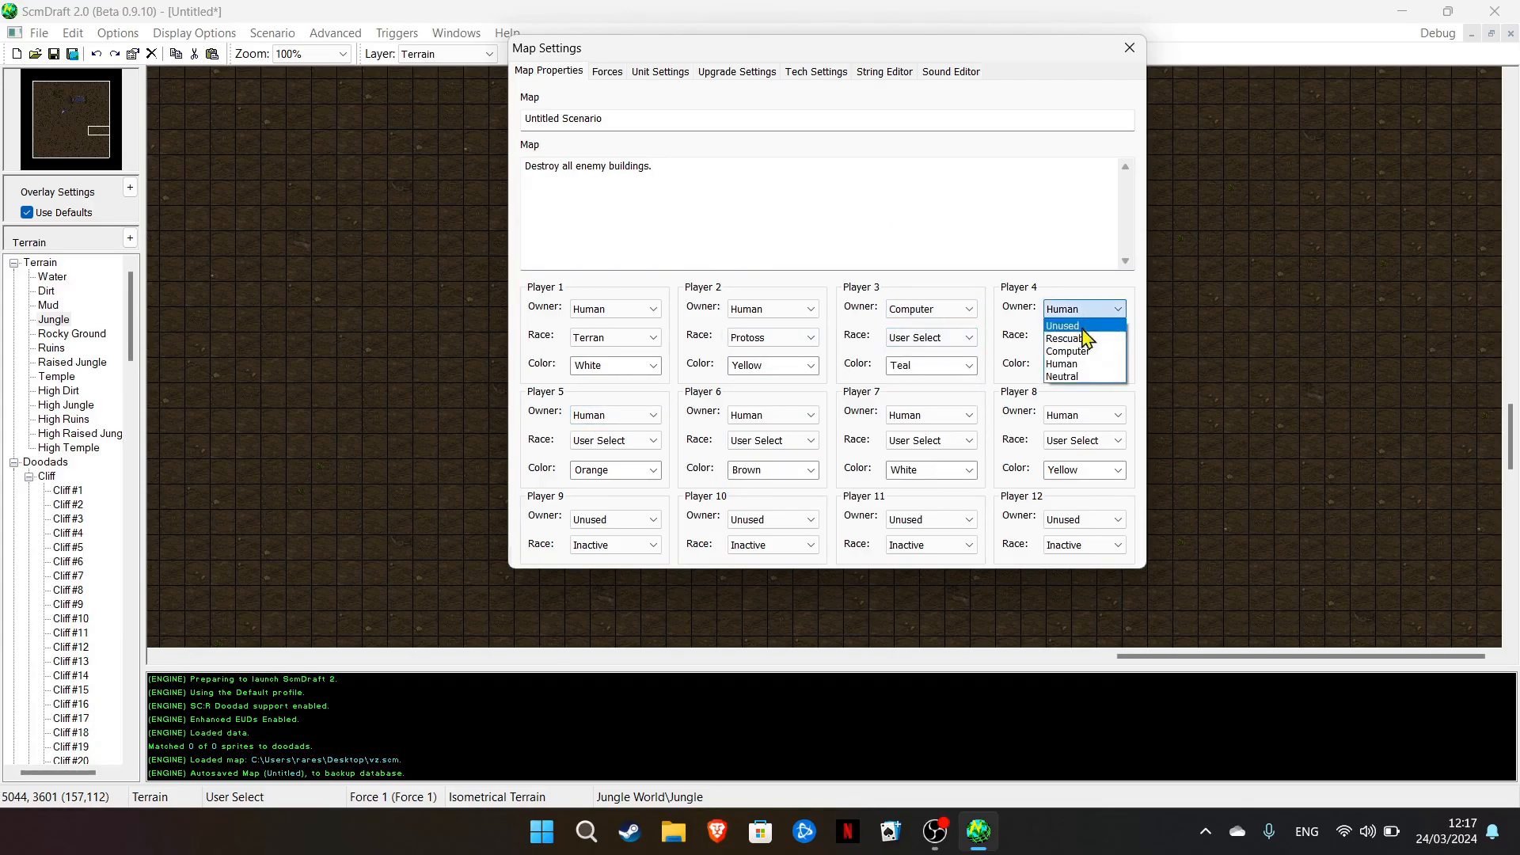
click(1069, 351)
click(615, 415)
click(600, 458)
Set the race of Players 3, 4 and 5 to Zerg
click(923, 338)
click(932, 354)
click(1096, 340)
click(1093, 367)
click(1093, 341)
click(1088, 357)
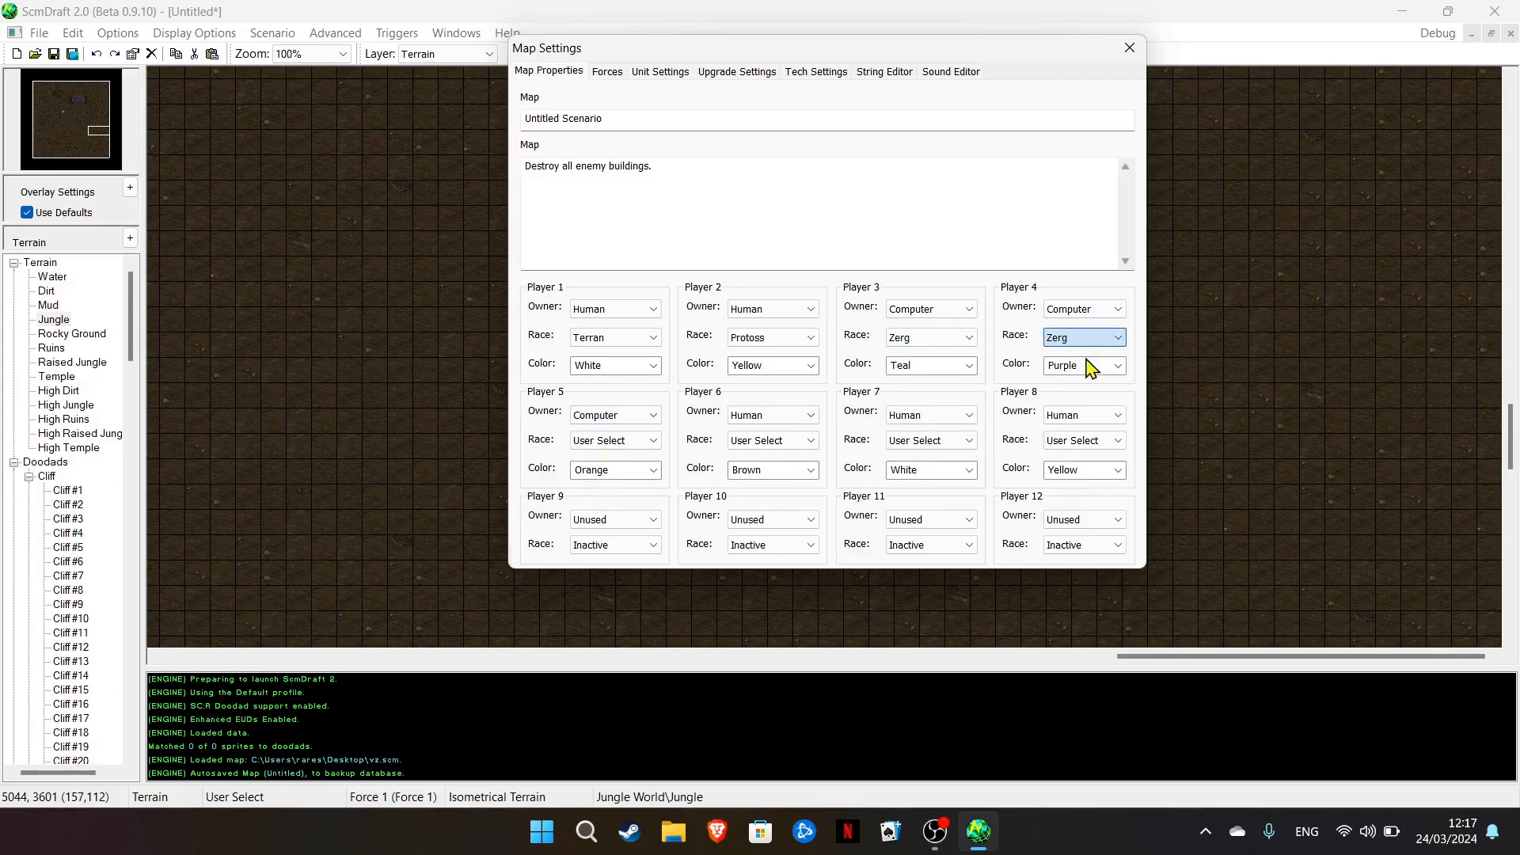
click(593, 415)
click(597, 412)
click(606, 440)
click(605, 457)
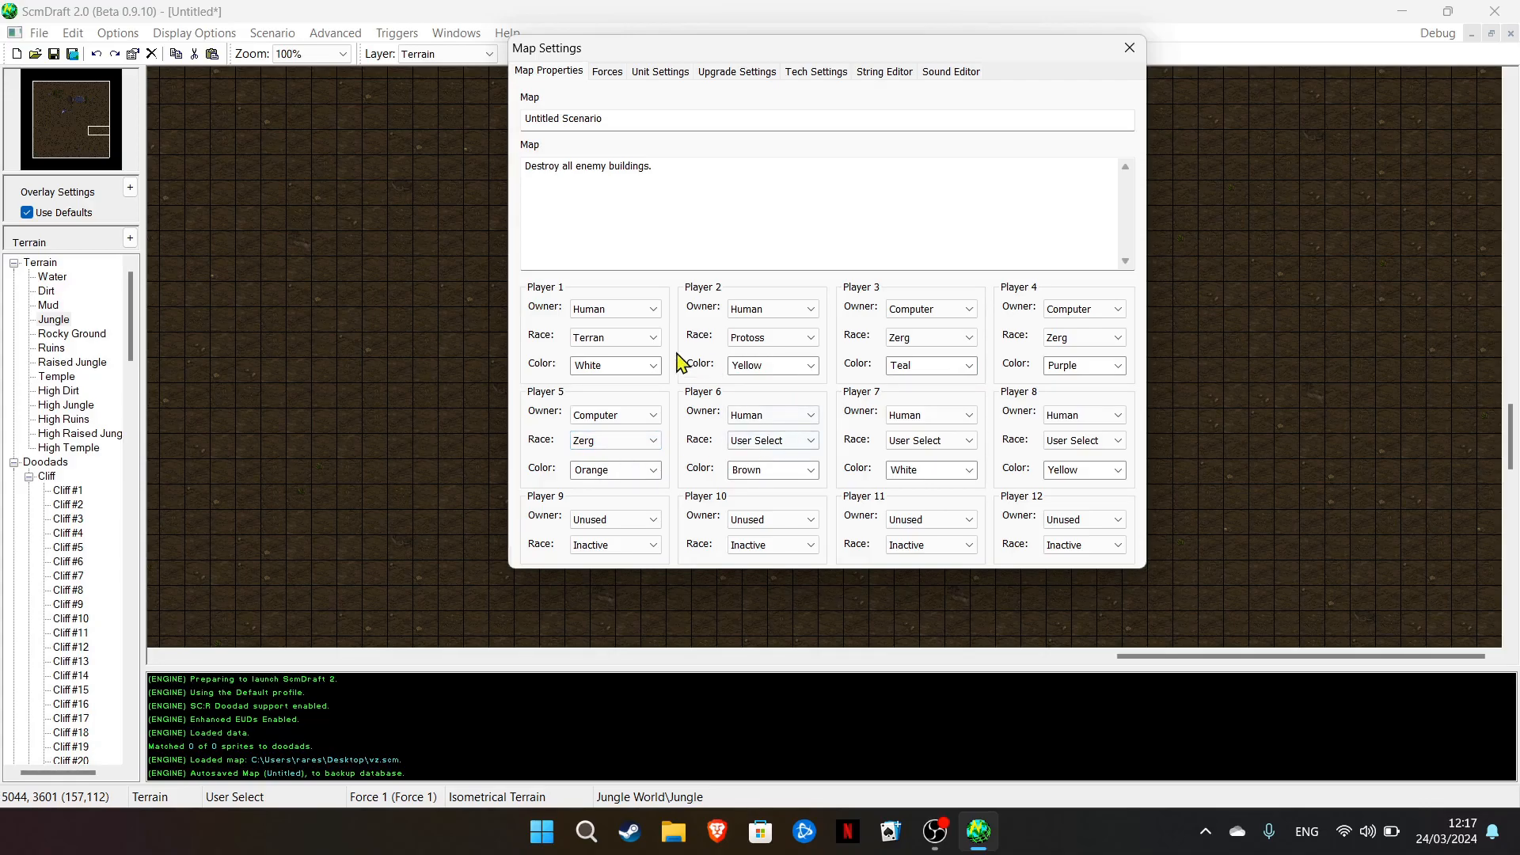
Title the map "The Purging" and replace its description with "PURGE THEM ALL"
click(625, 119)
text(fffffffff)
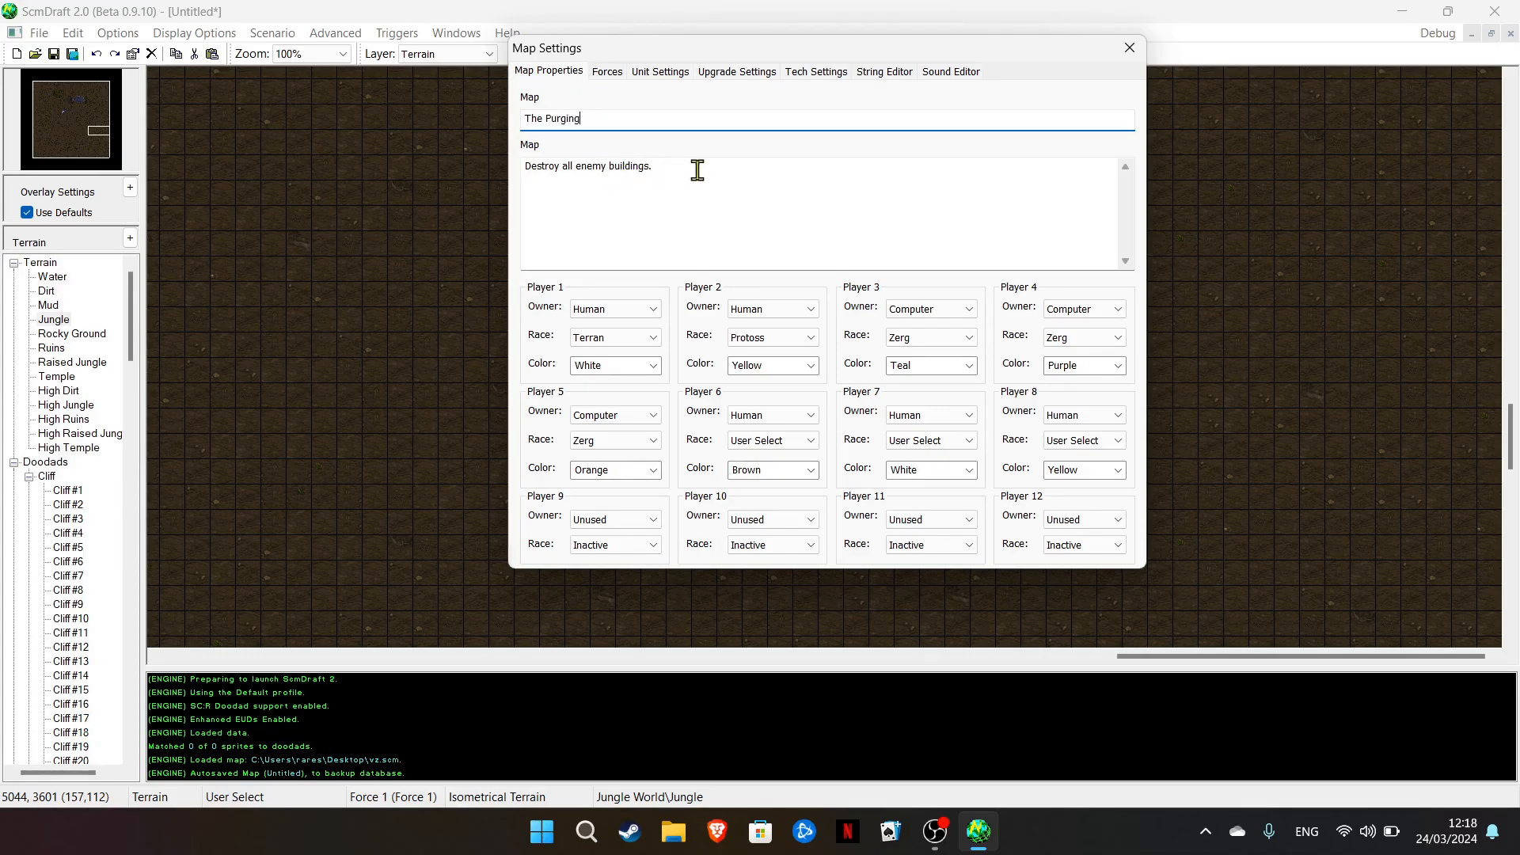
key(Tab)
text(P)
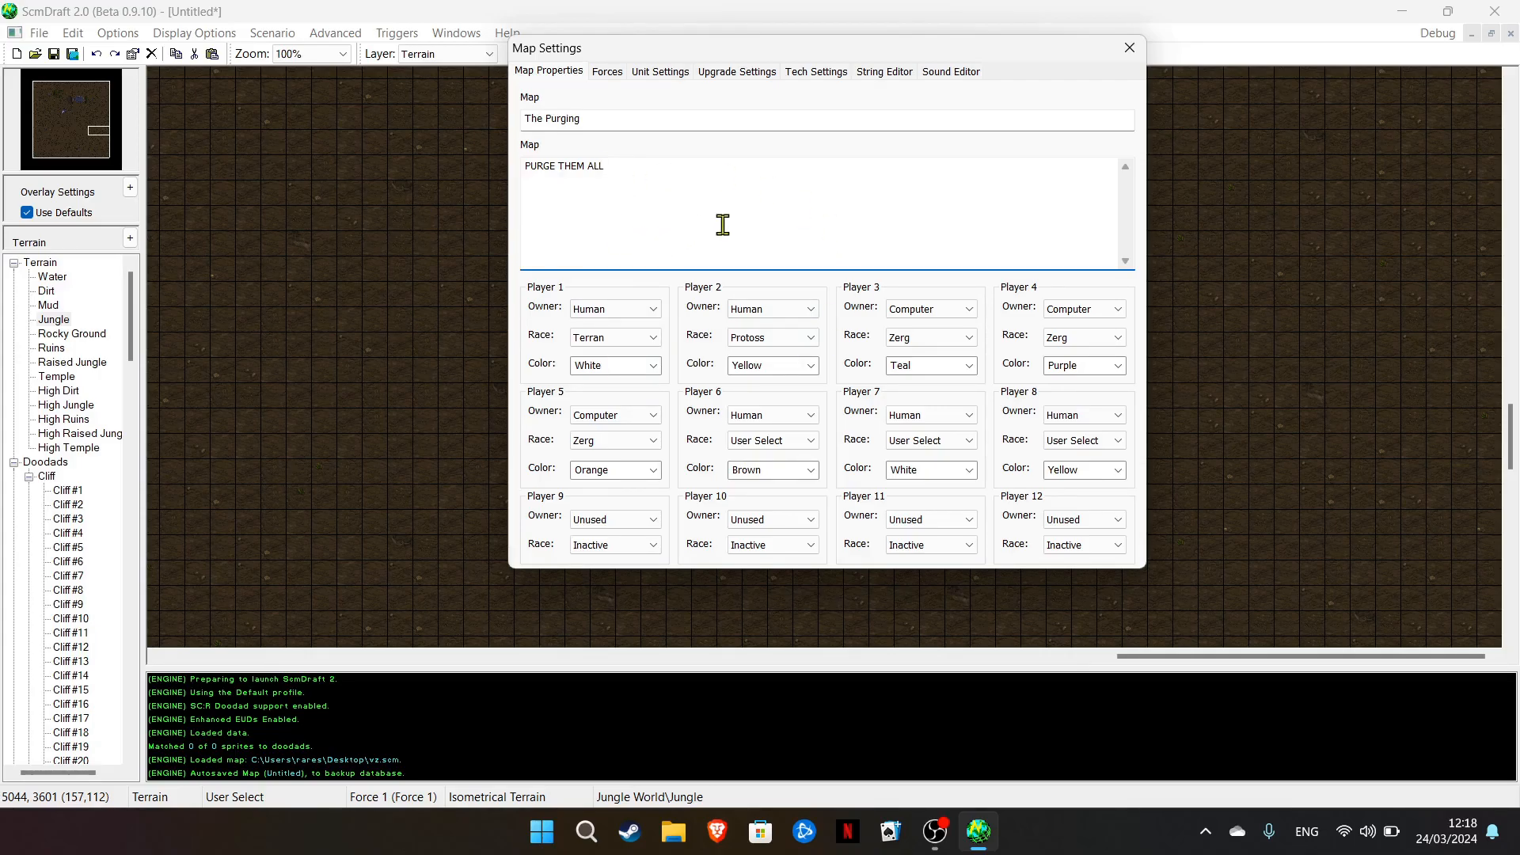
Review the force assignments and the unit, upgrade, tech, string and sound settings, and close the map settings
click(610, 75)
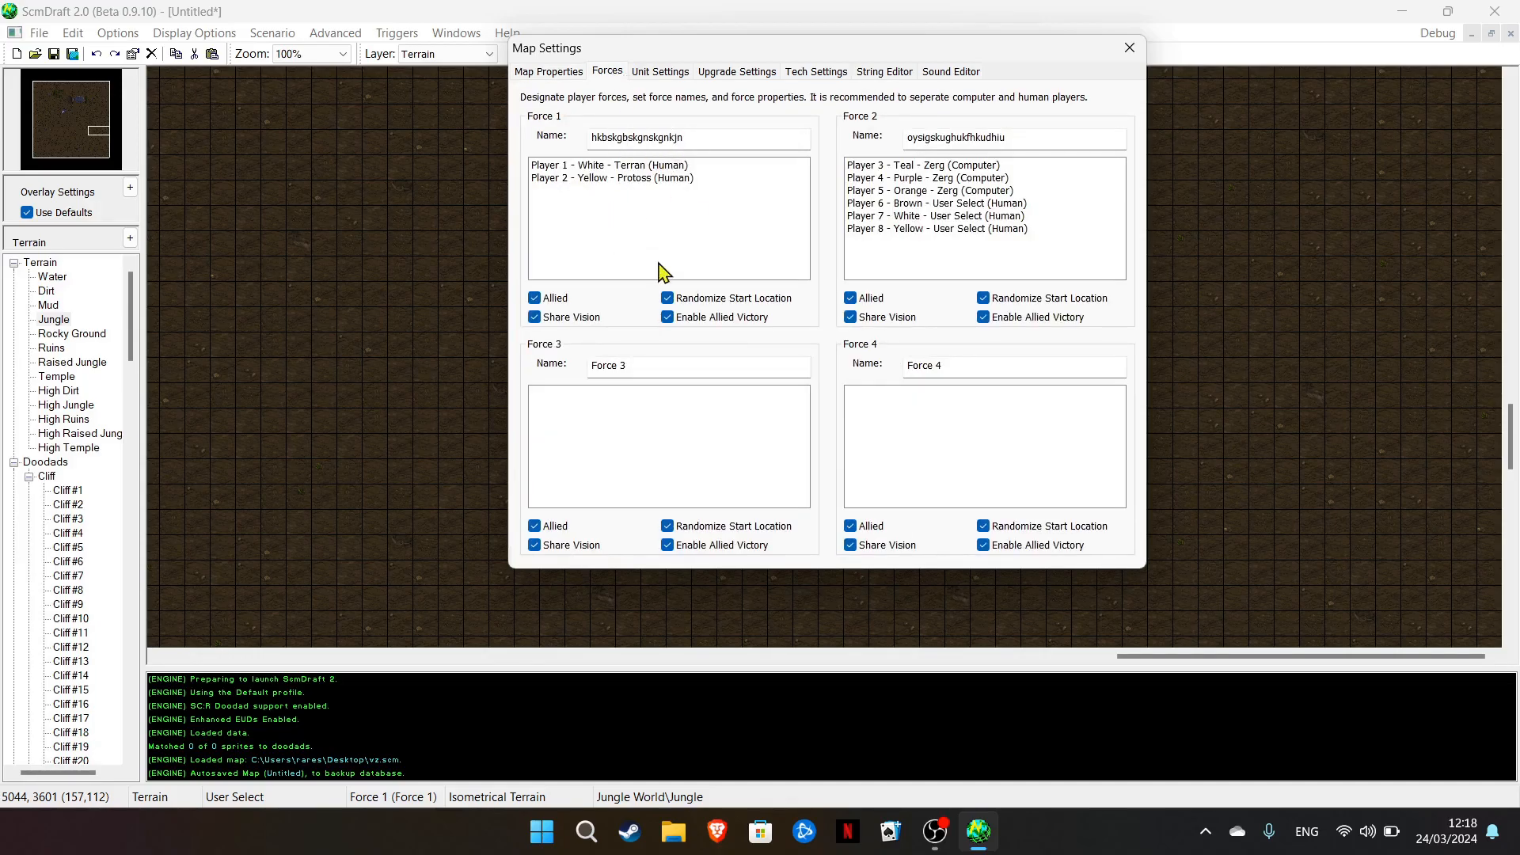
drag(891, 168, 931, 238)
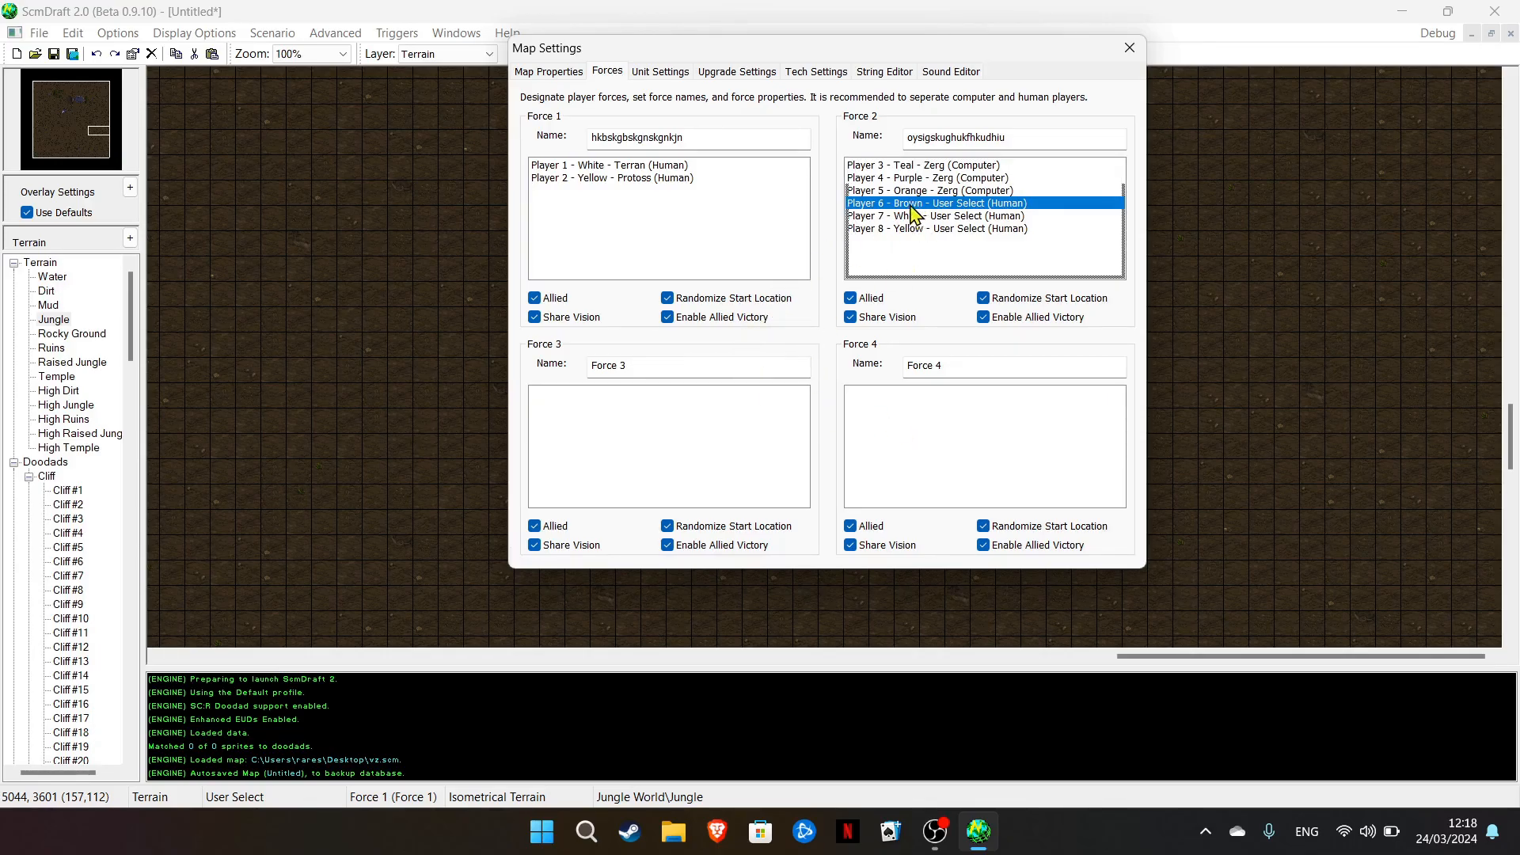
click(662, 73)
click(816, 72)
click(885, 73)
click(951, 73)
click(702, 75)
click(669, 73)
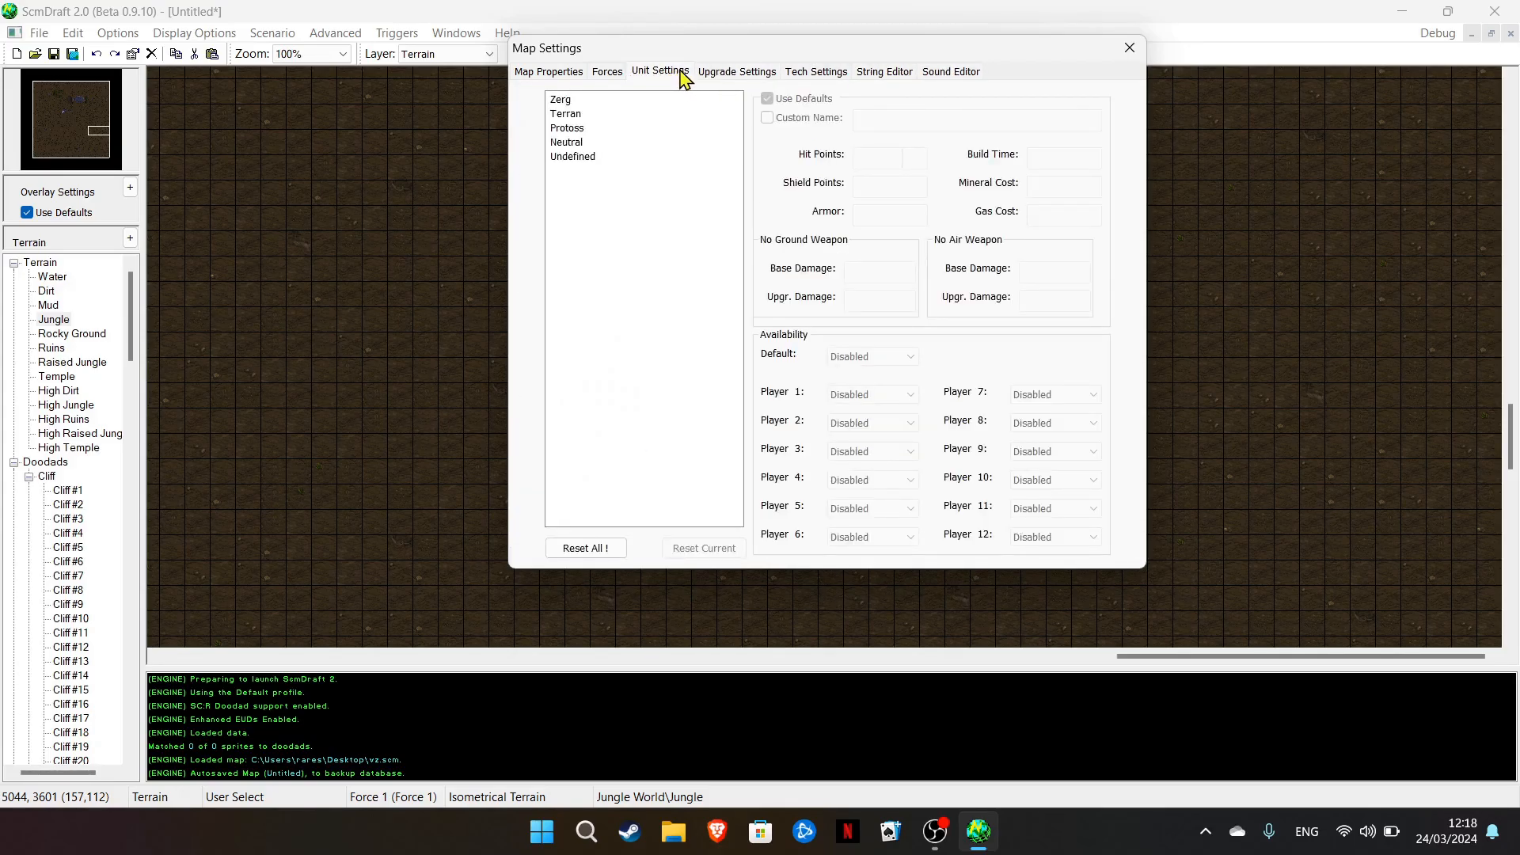
click(1130, 48)
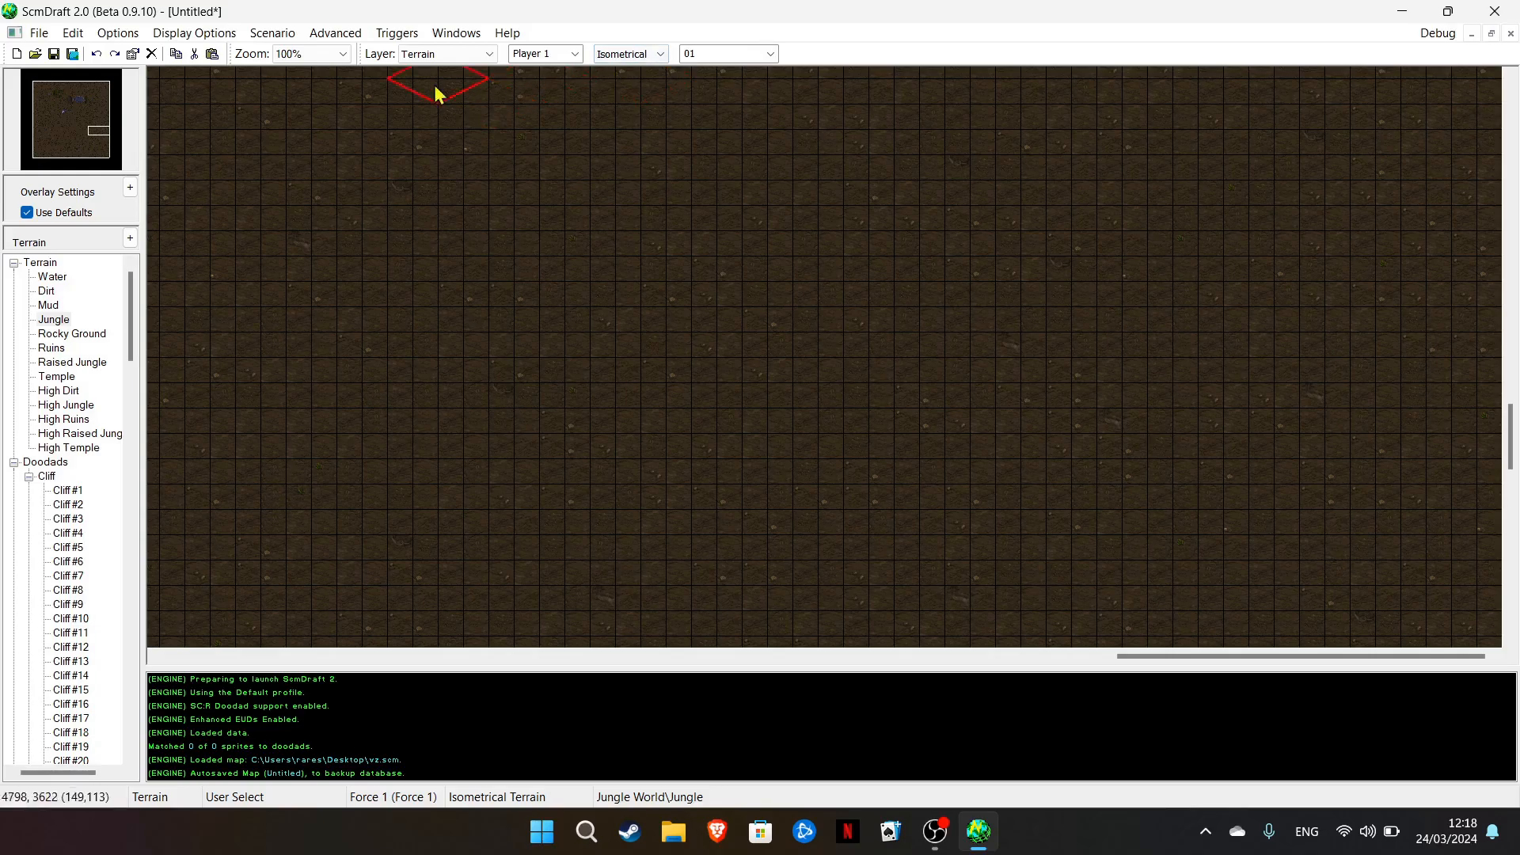
Place Player 1's Start Location, from the neutral units, near the centre of the map
drag(83, 122, 73, 124)
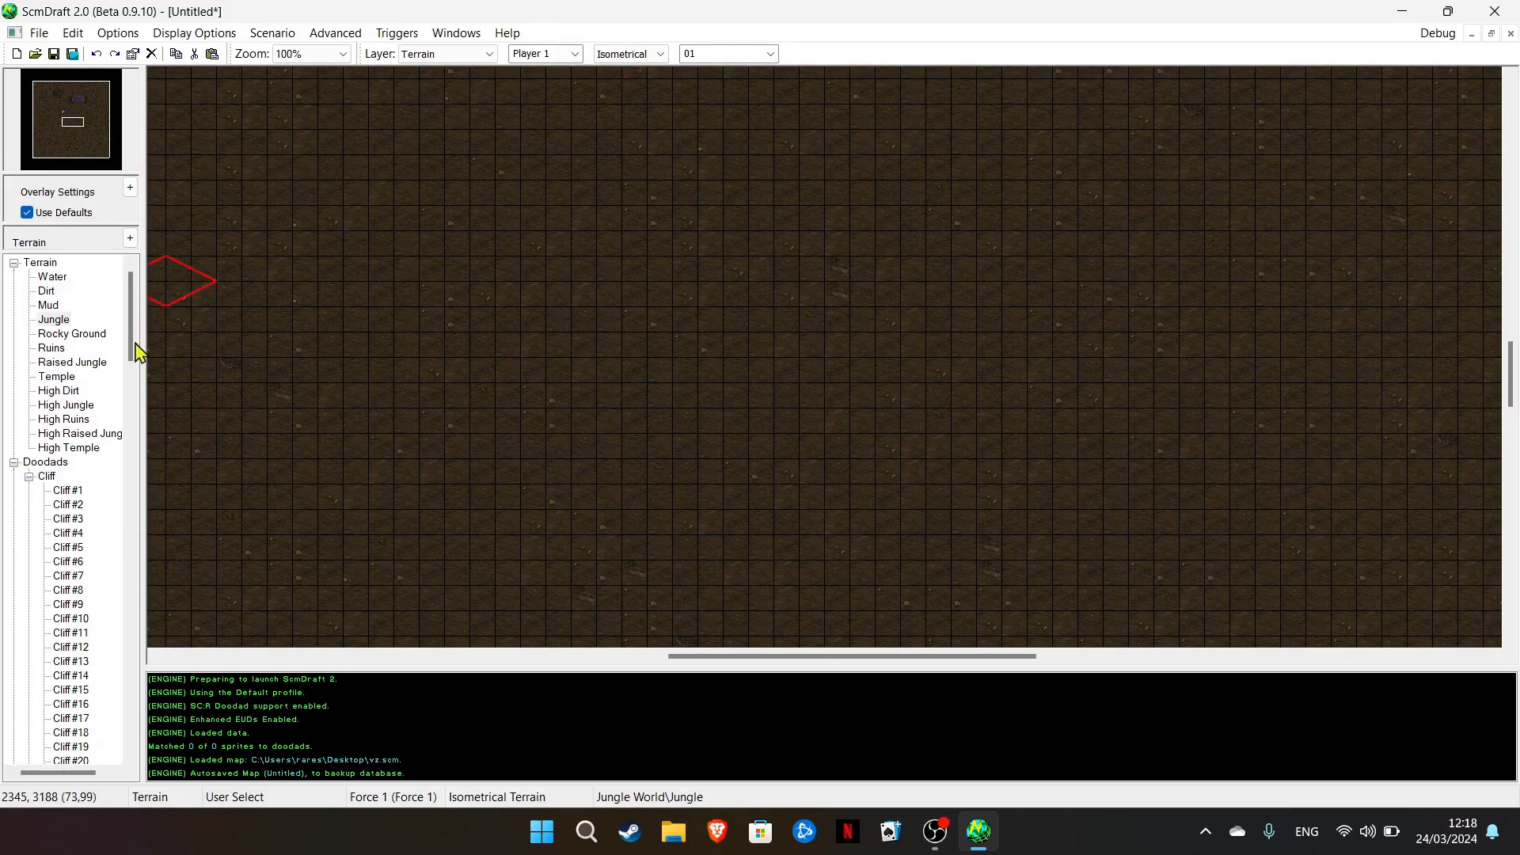
scroll(44, 357, down, 20)
scroll(59, 372, down, 1)
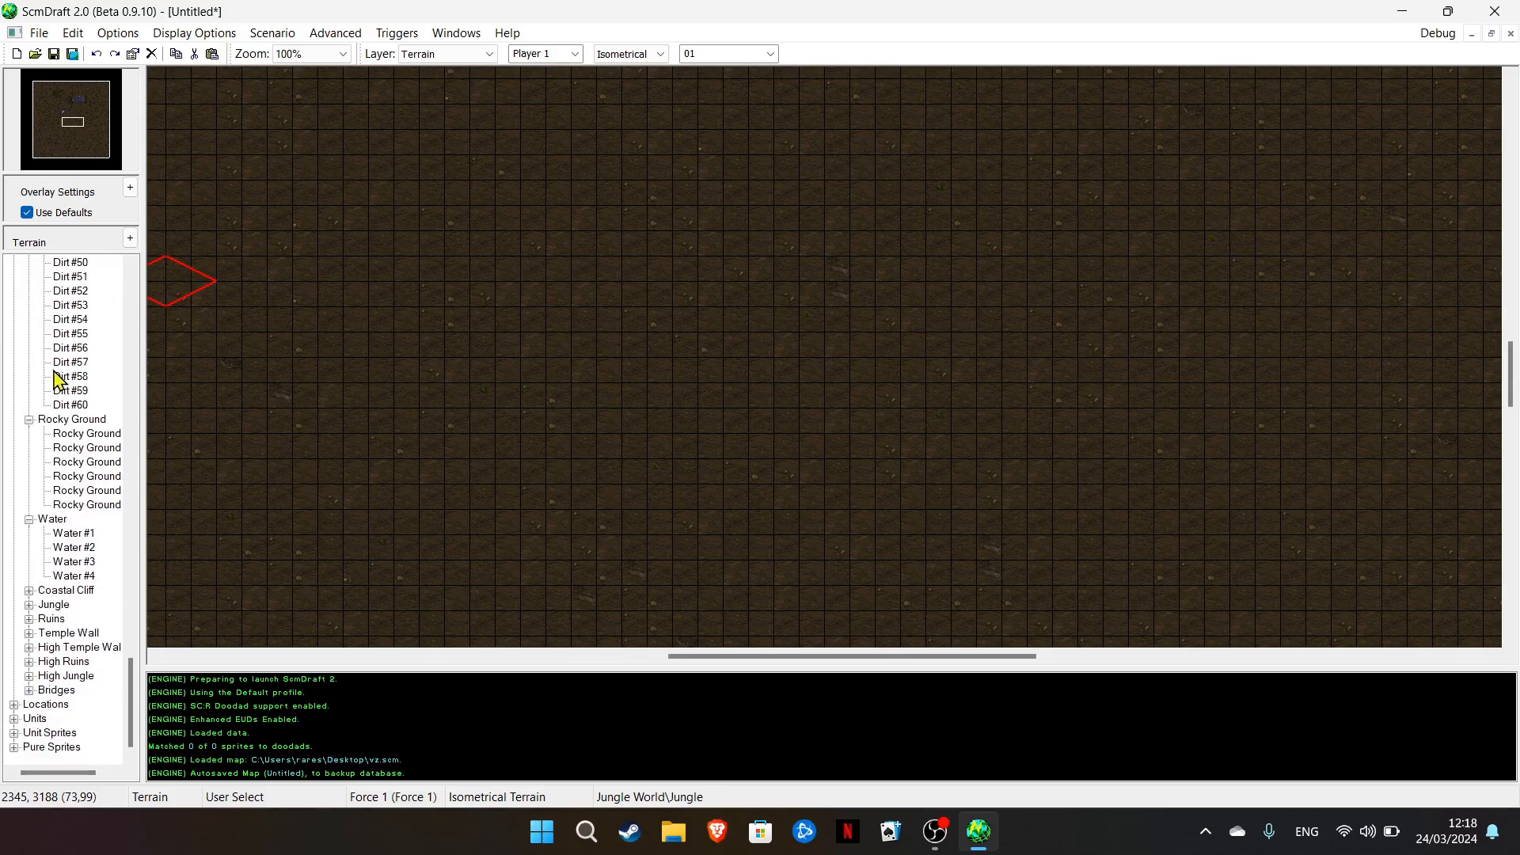
click(14, 719)
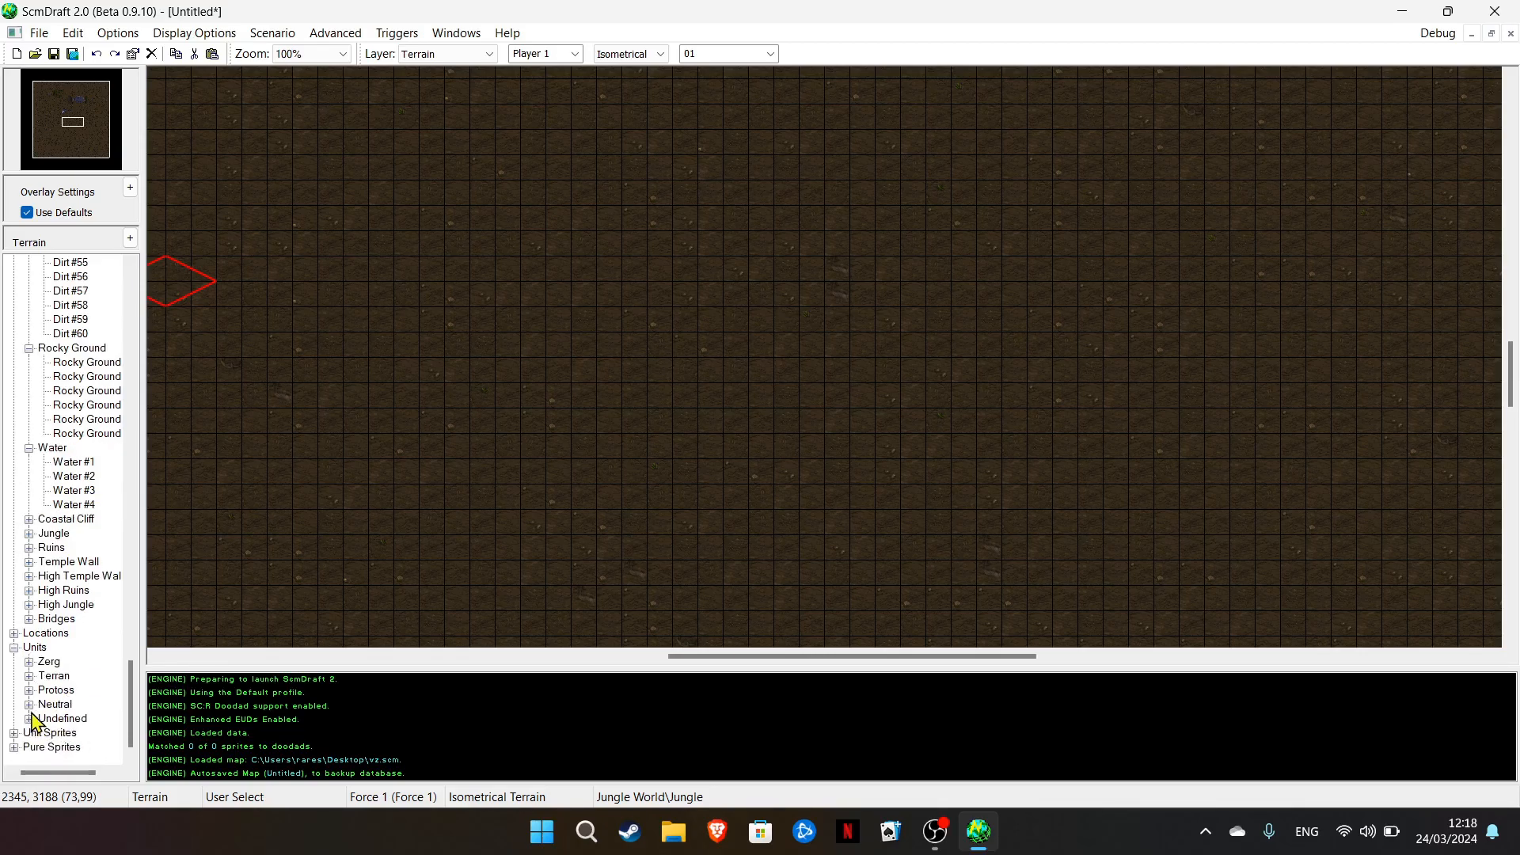
click(30, 705)
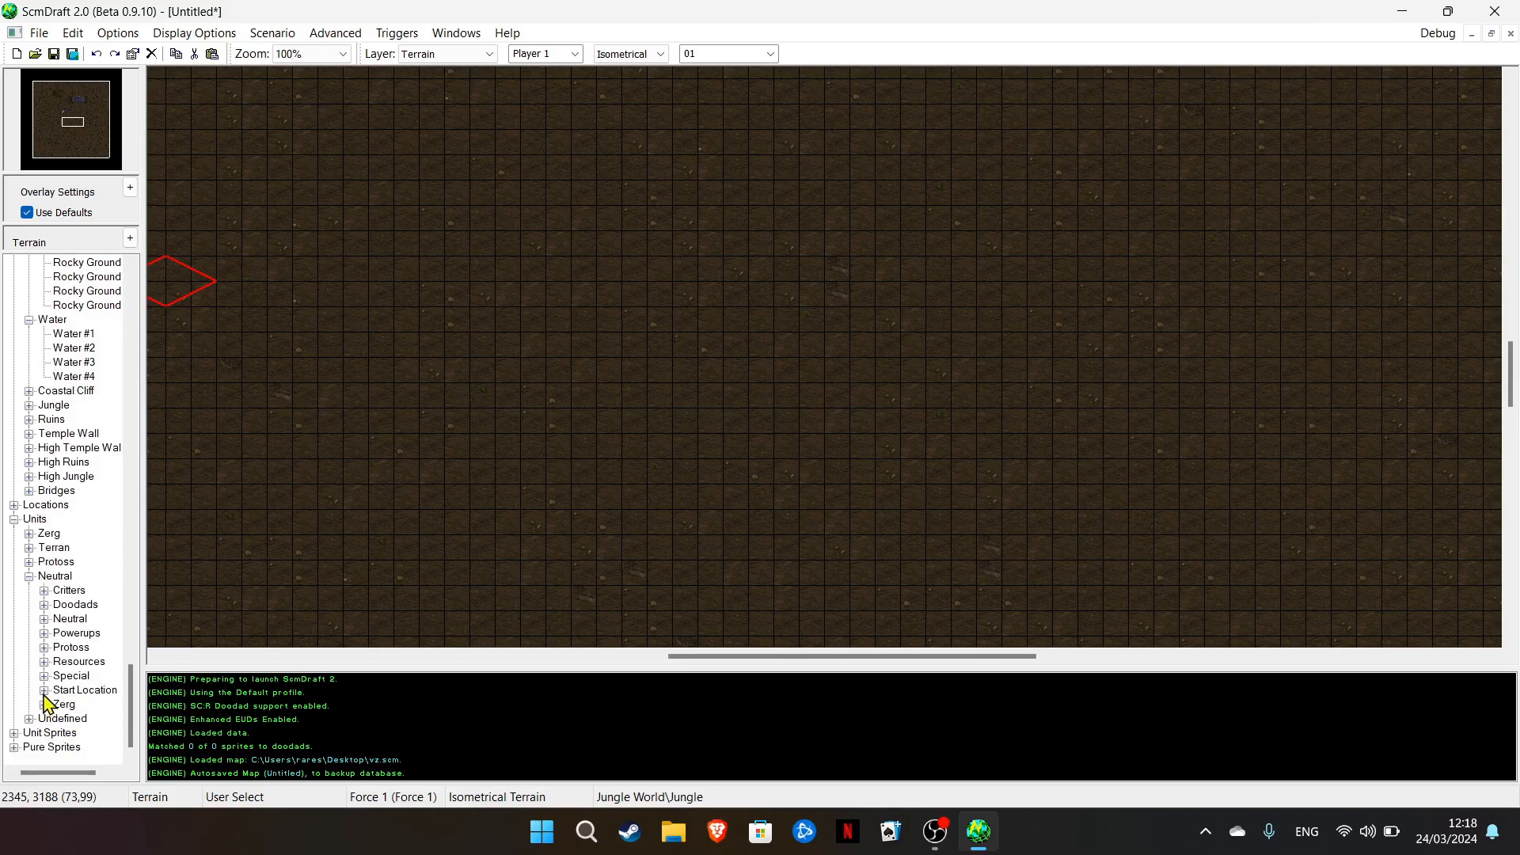
click(45, 691)
click(91, 704)
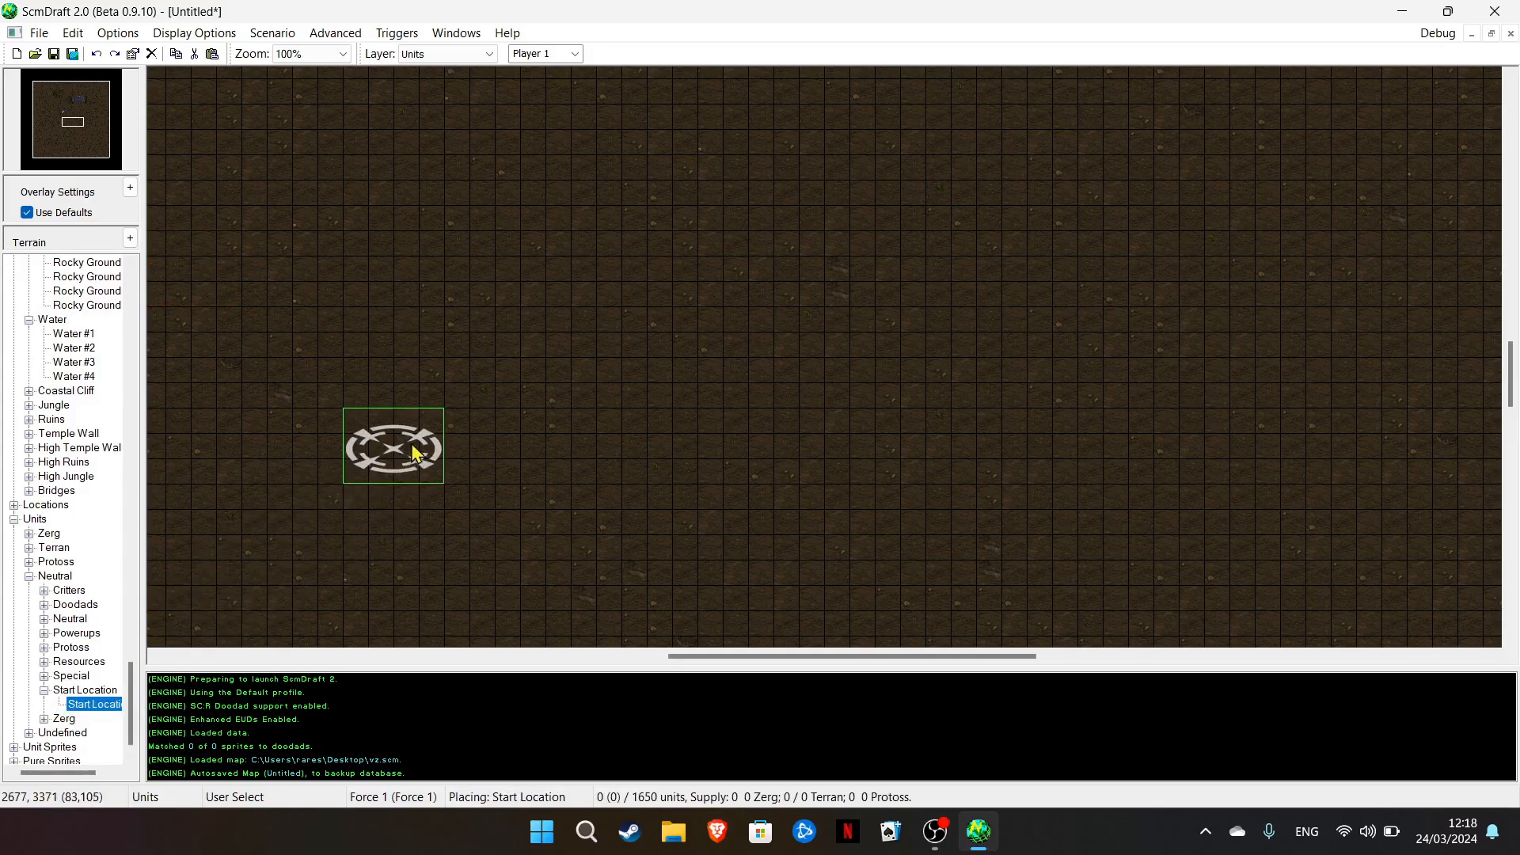
click(608, 313)
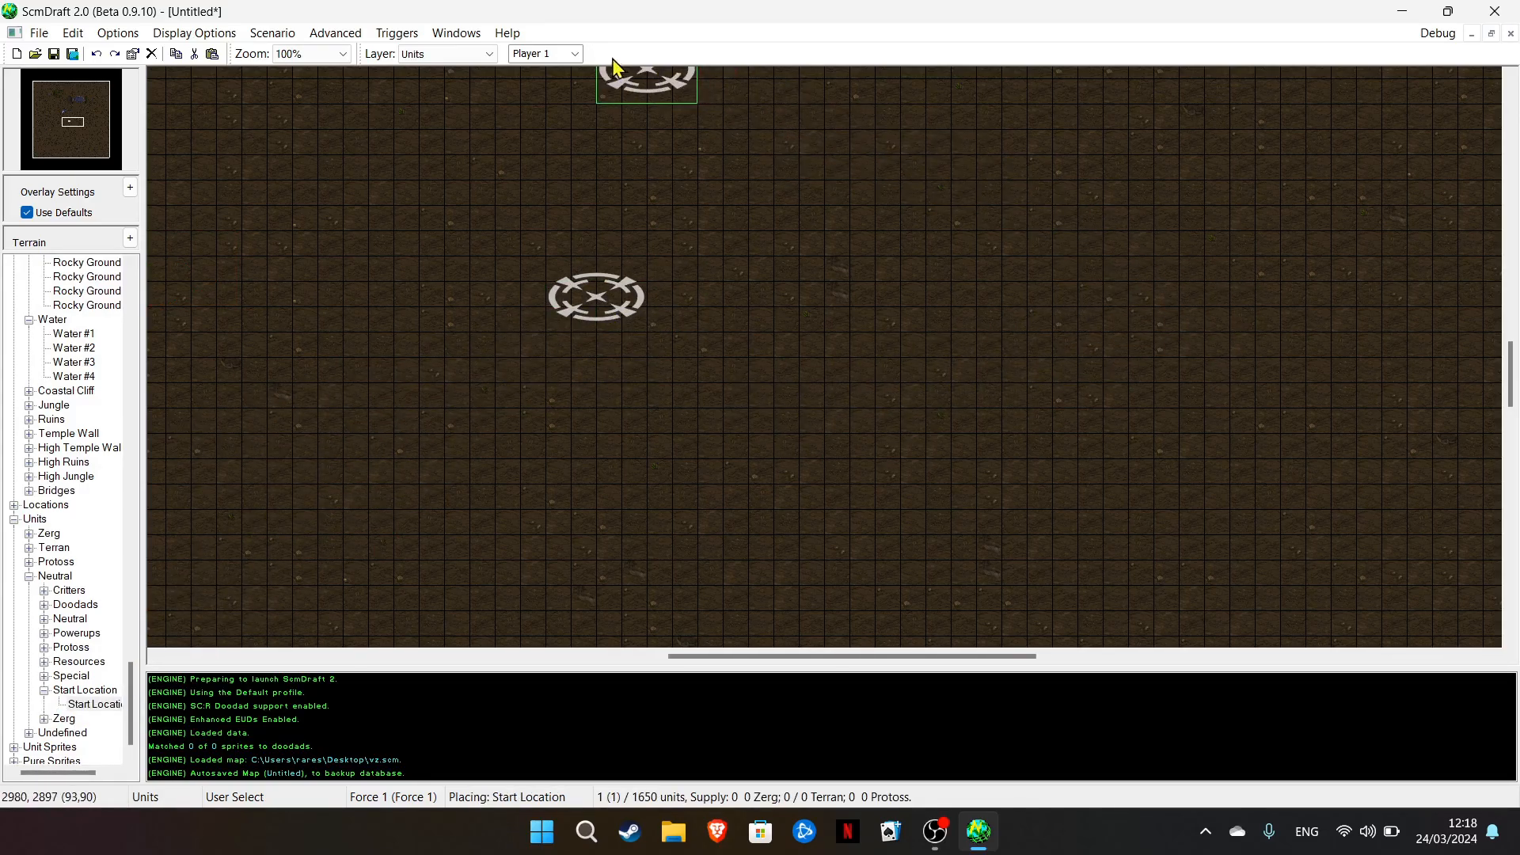
Place Player 2's Start Location about 30 tiles east of Player 1's and end the placement
click(575, 54)
click(551, 84)
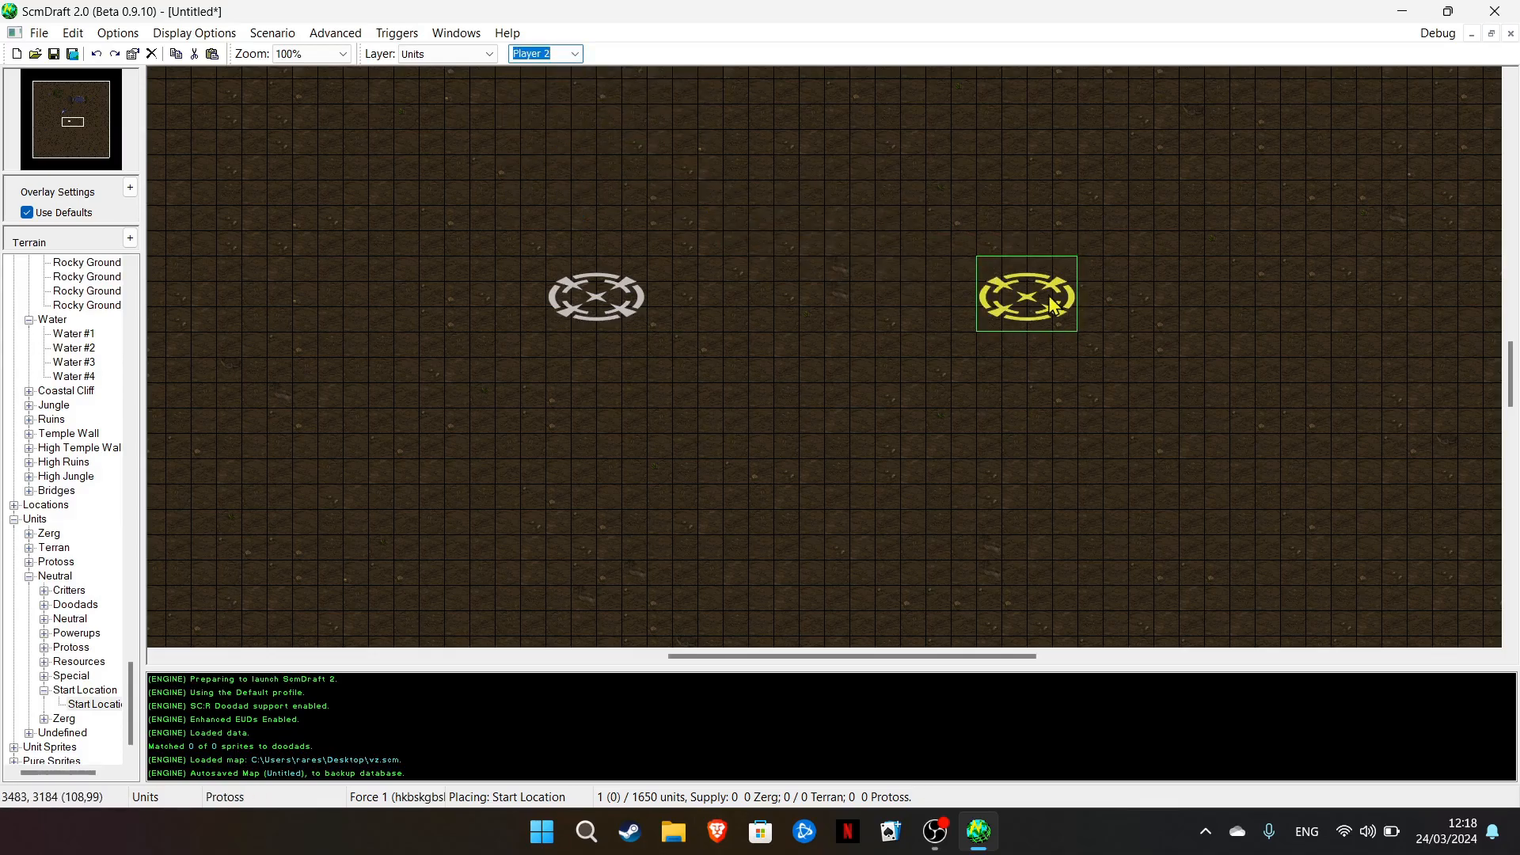
click(1371, 314)
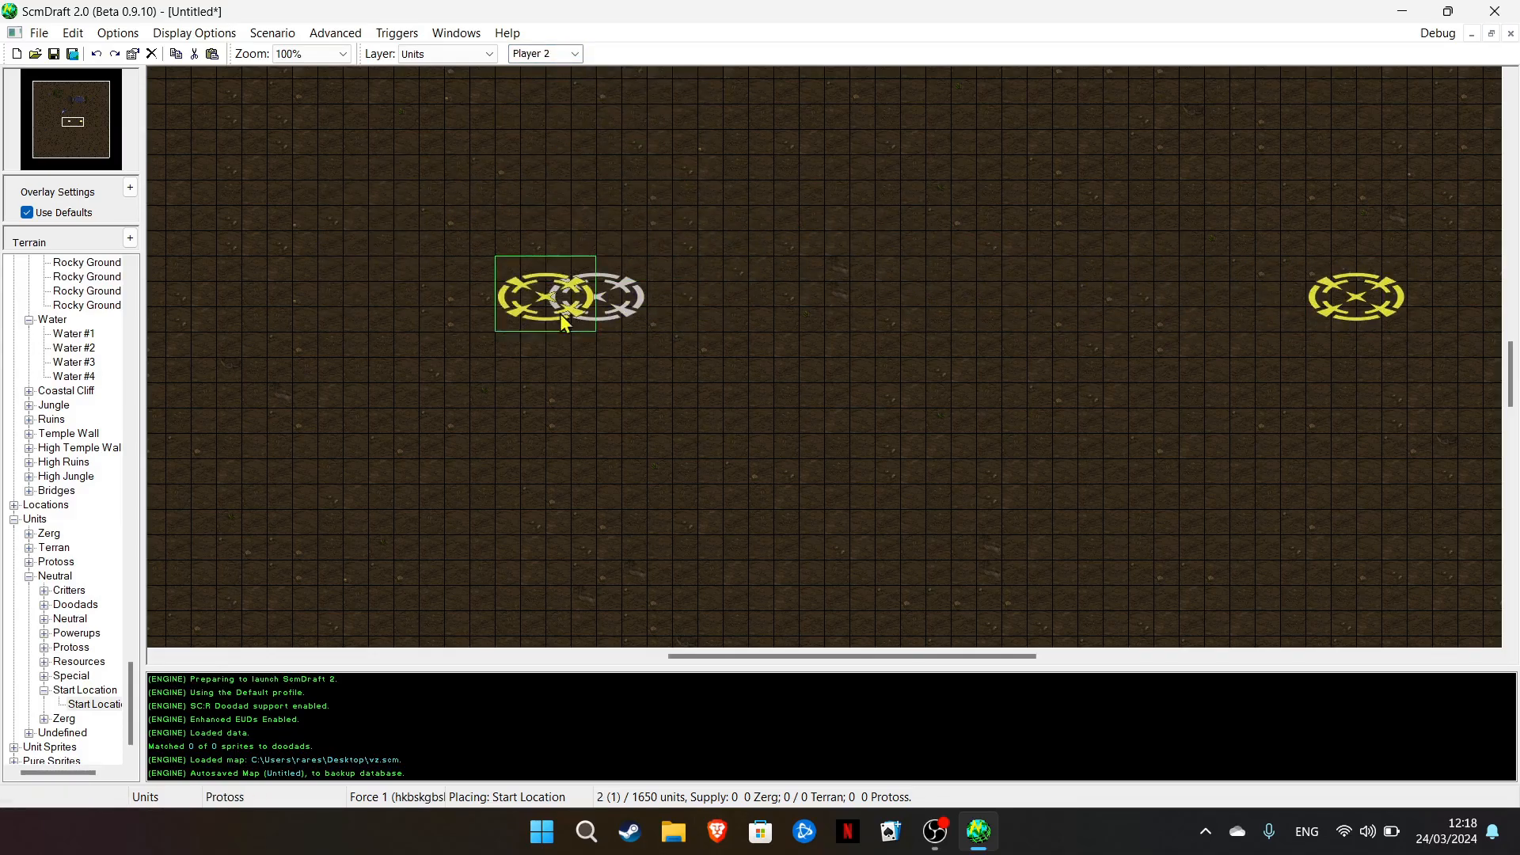
right_click(642, 297)
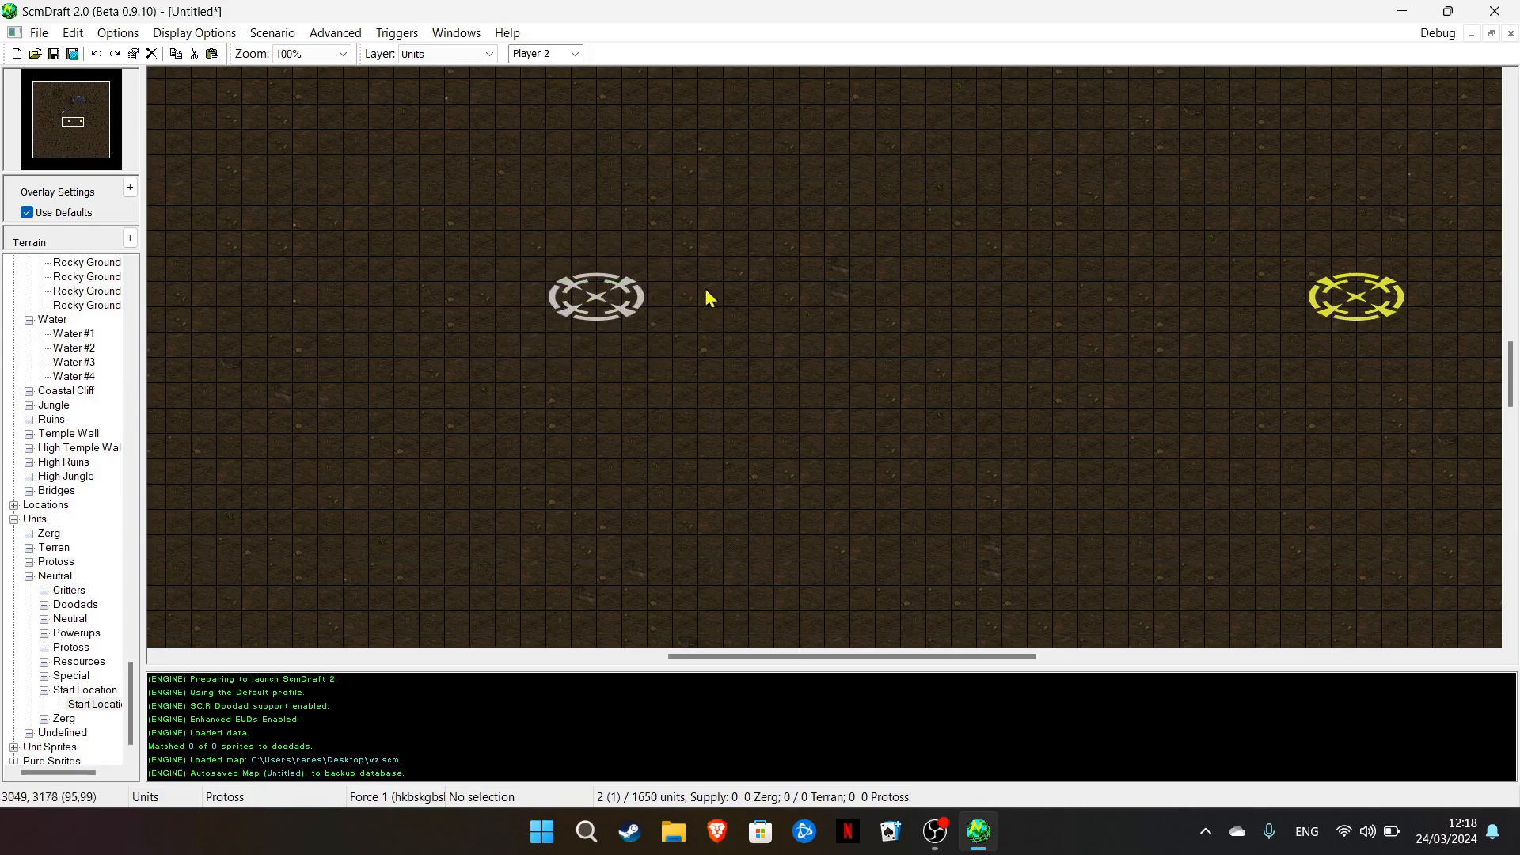
Select Player 2's Start Location, east of Player 1's, and reassign it to Player 1
drag(1367, 269, 1501, 411)
drag(77, 132, 73, 125)
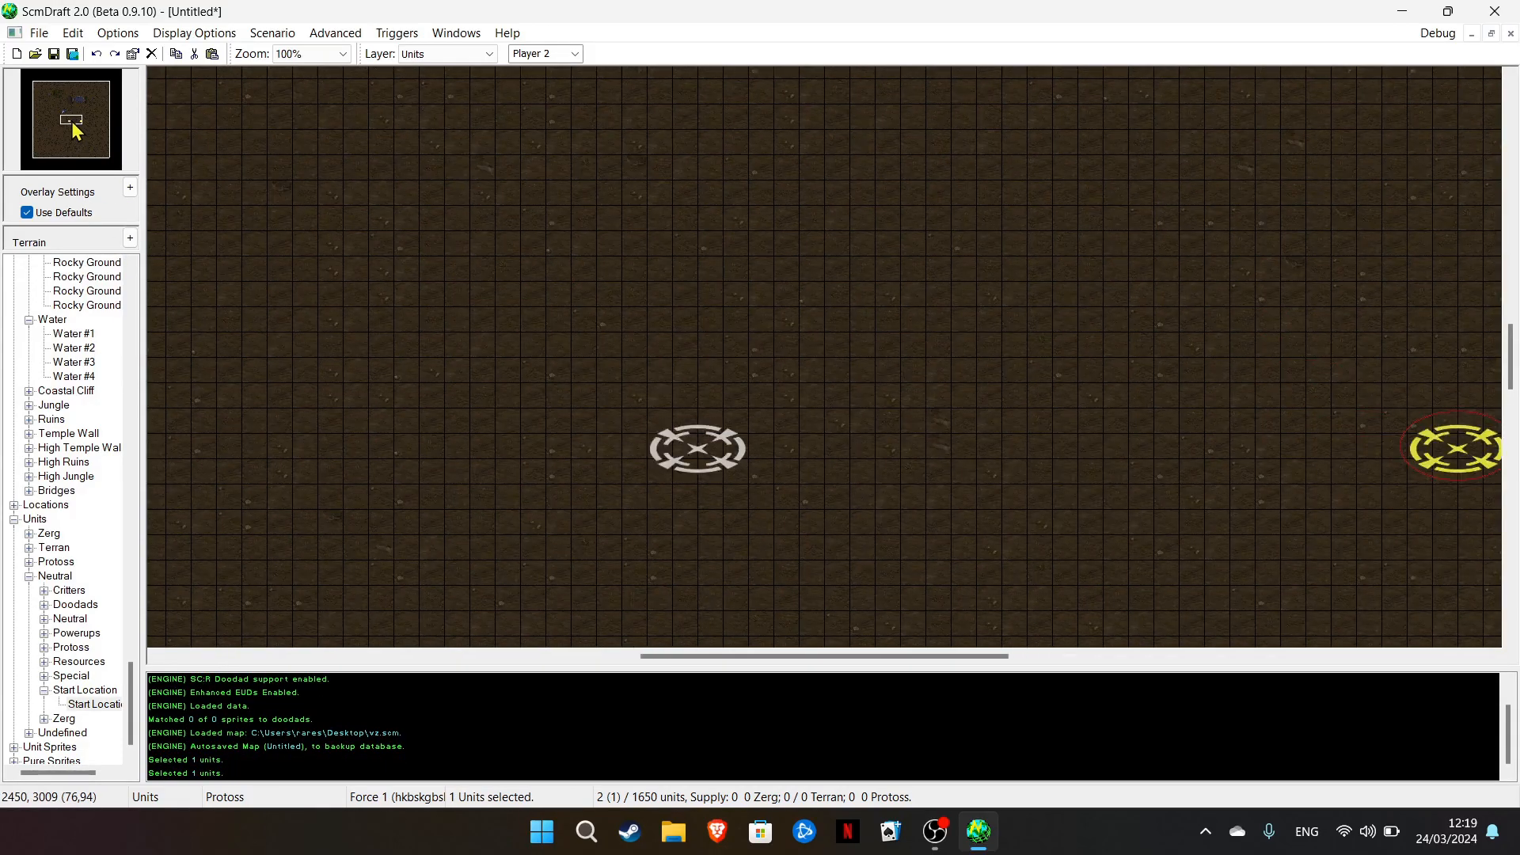
click(570, 54)
click(565, 72)
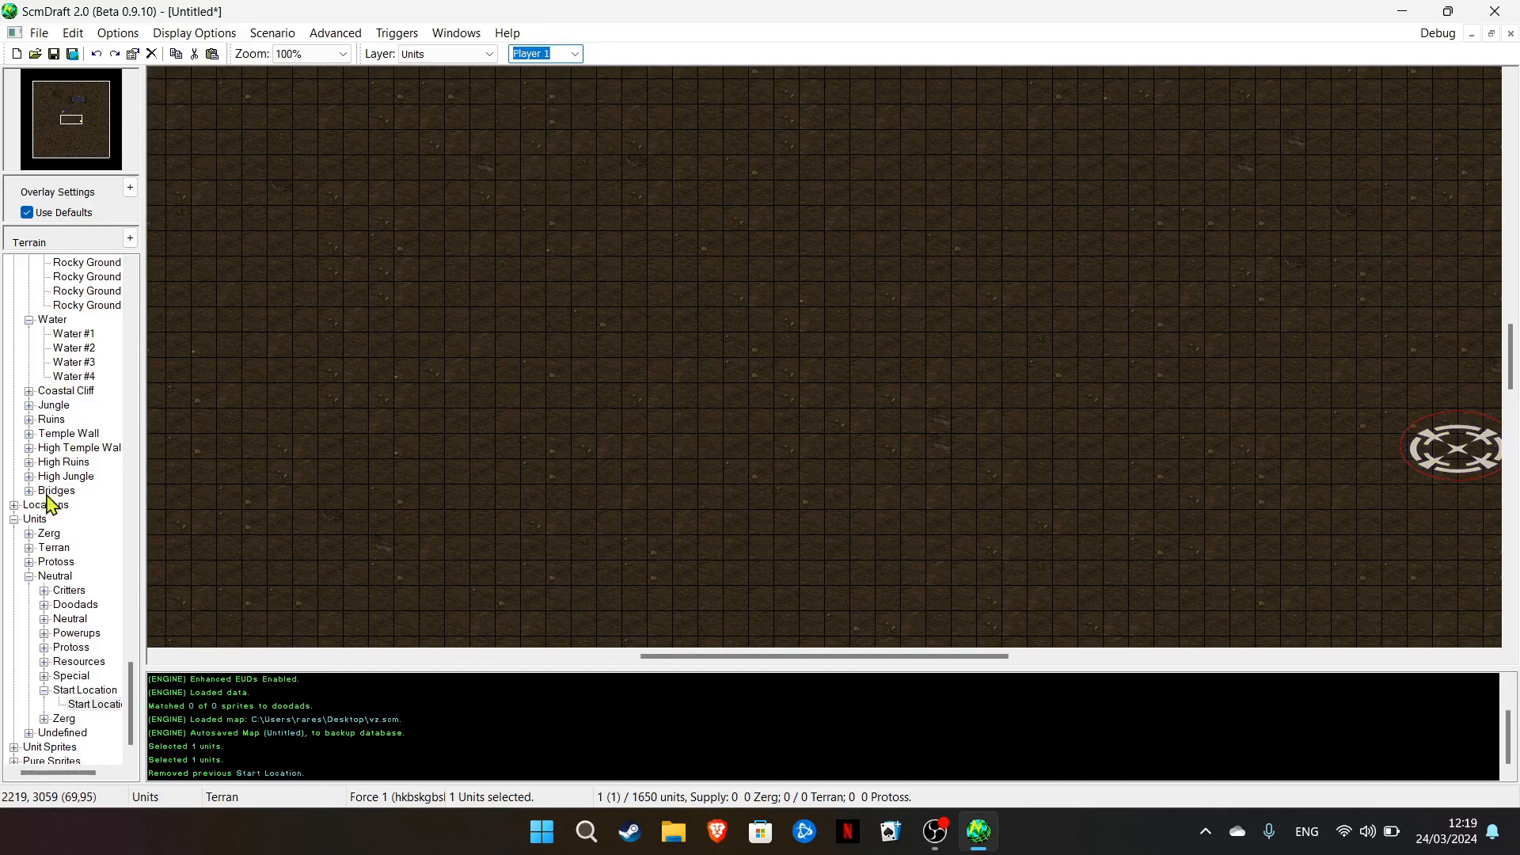
Reassign the selected Start Location to Player 2
click(29, 548)
drag(80, 137, 77, 130)
scroll(47, 484, down, 3)
click(575, 53)
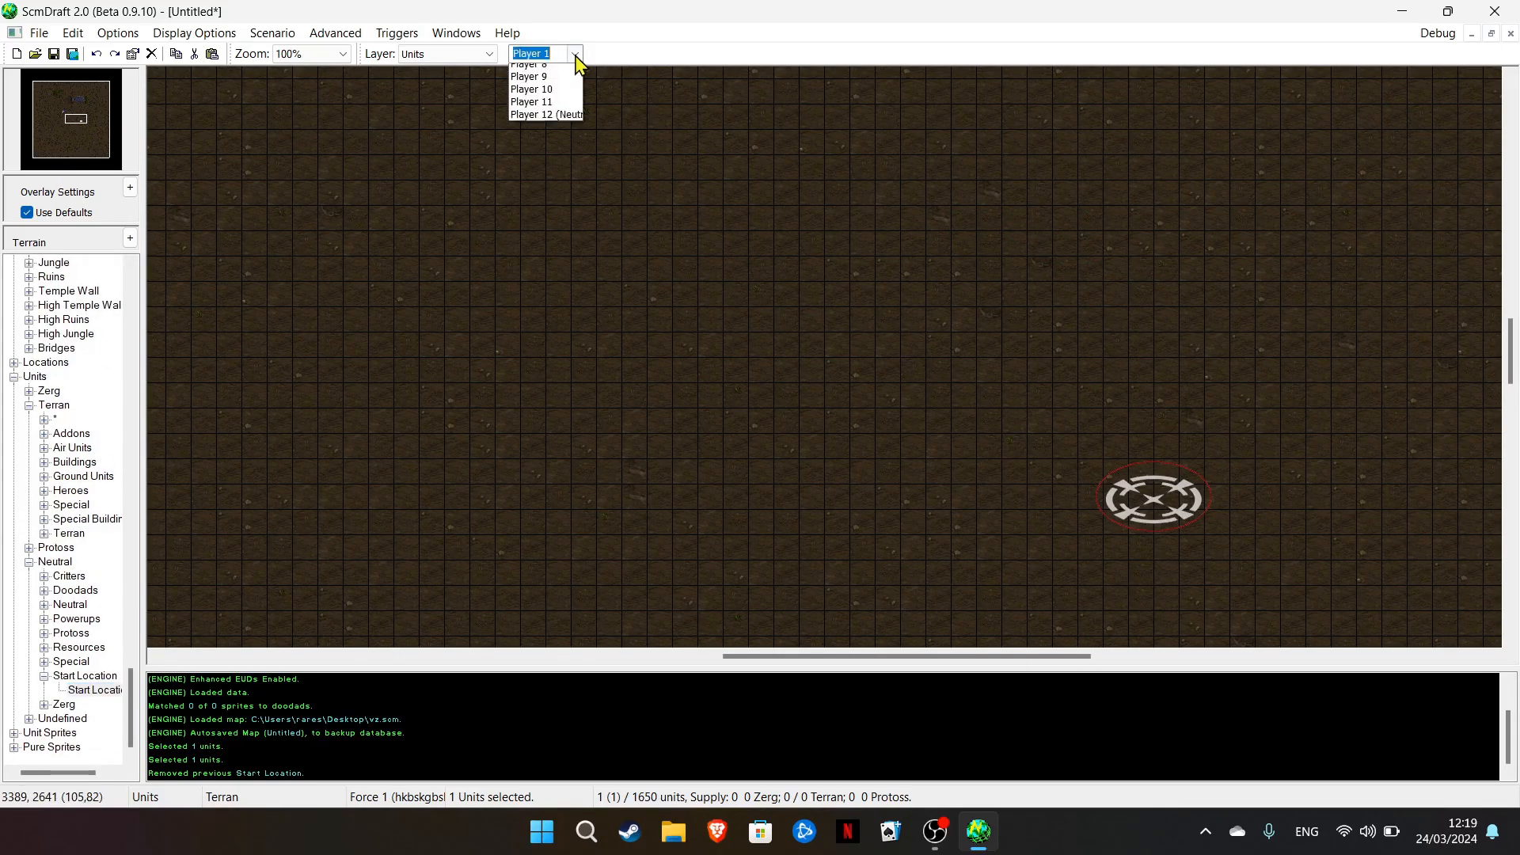
click(542, 75)
click(575, 53)
click(534, 71)
click(575, 53)
click(547, 84)
Place Player 1's Start Location again, about 28 tiles west and 4 tiles north of Player 2's, and end the placement
click(575, 53)
click(537, 71)
click(96, 692)
click(444, 397)
right_click(428, 570)
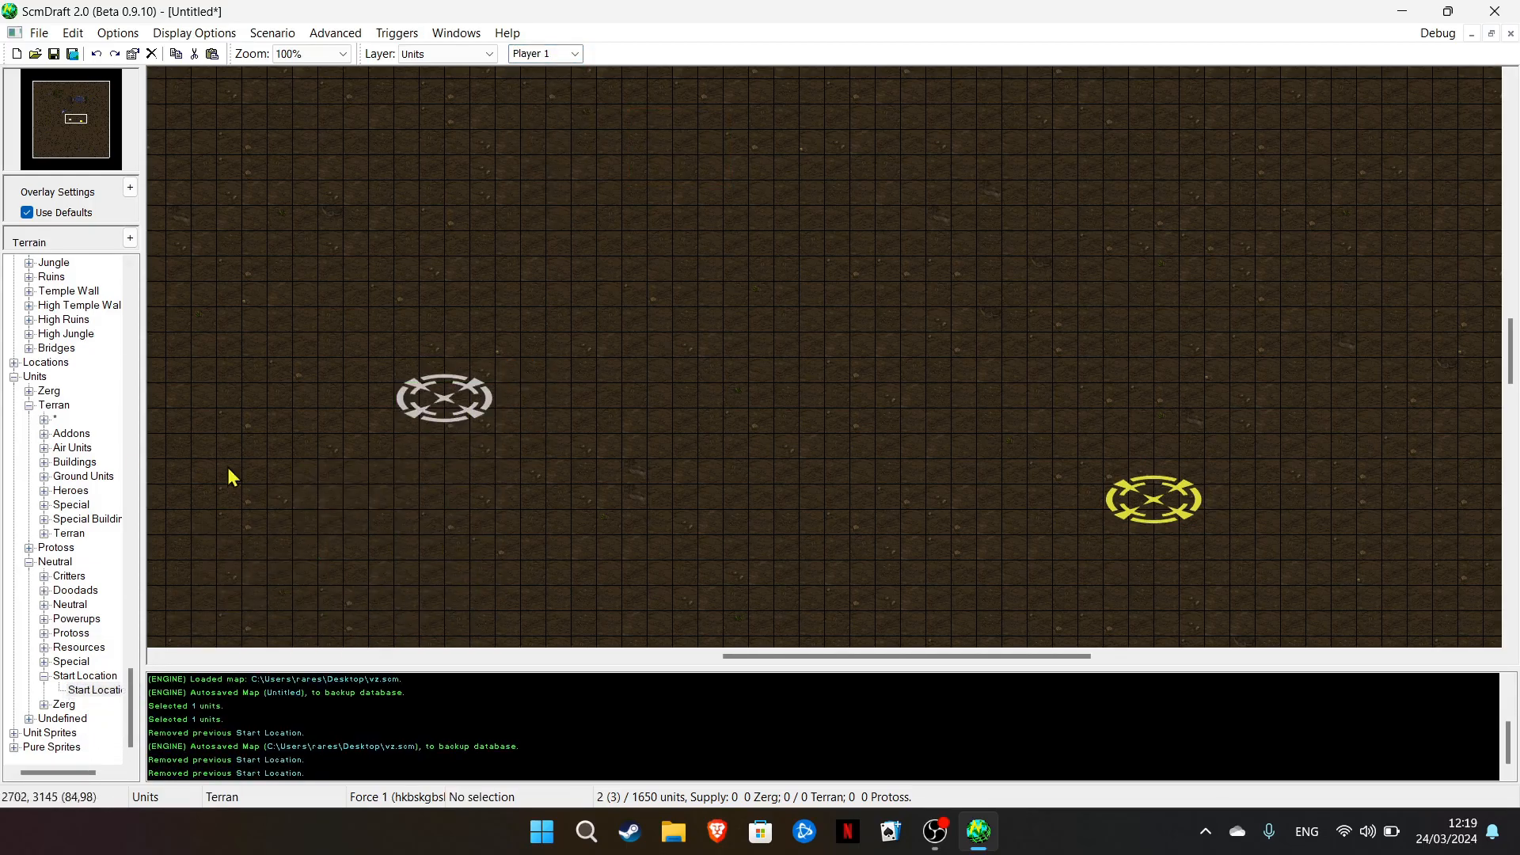
Place a Terran Command Center for Player 1 directly on its Start Location
click(67, 117)
click(69, 120)
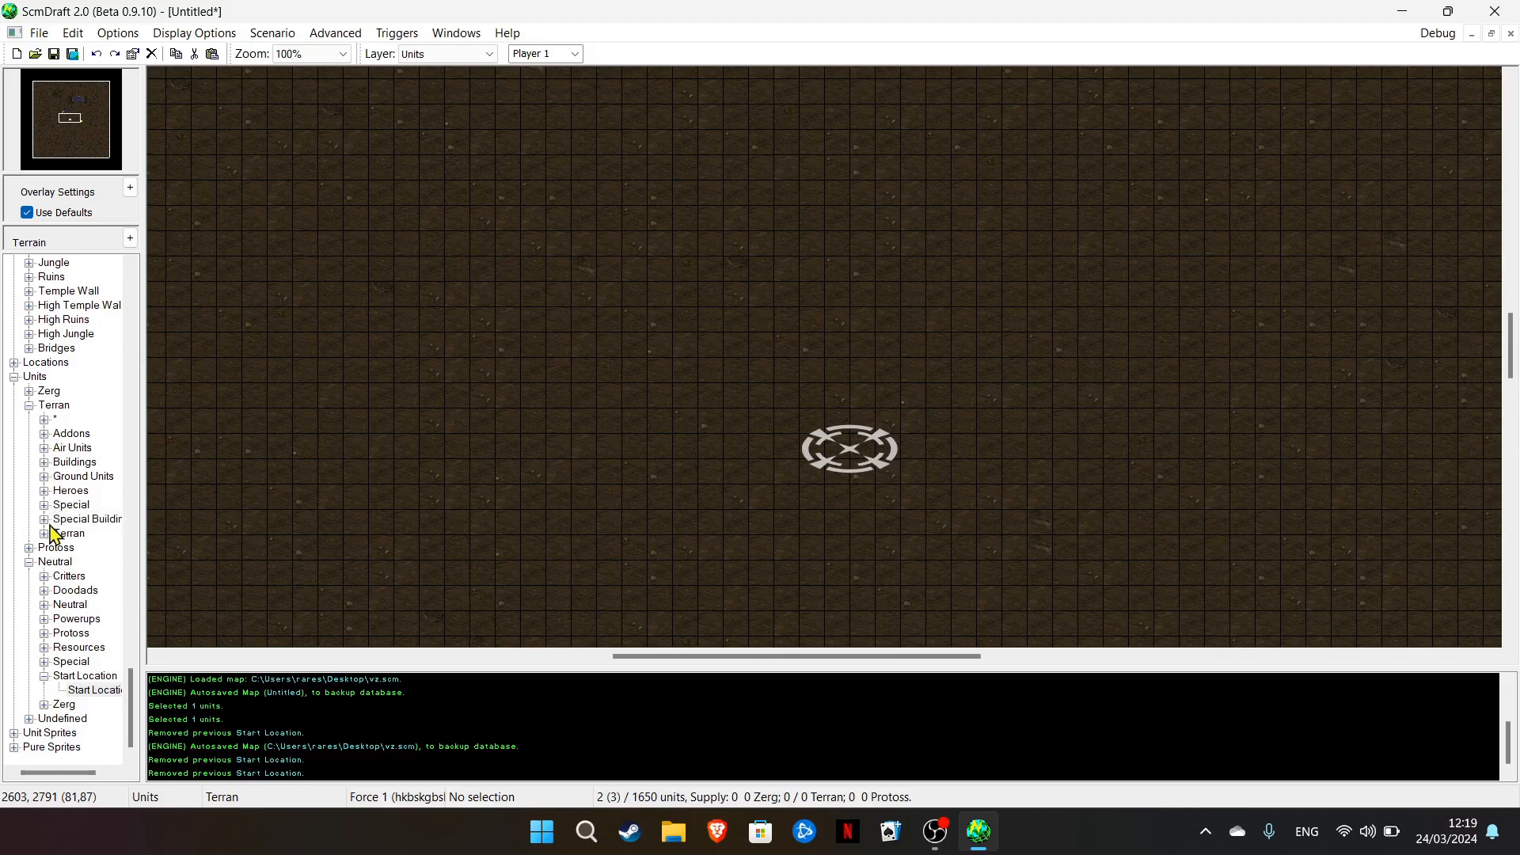
click(45, 533)
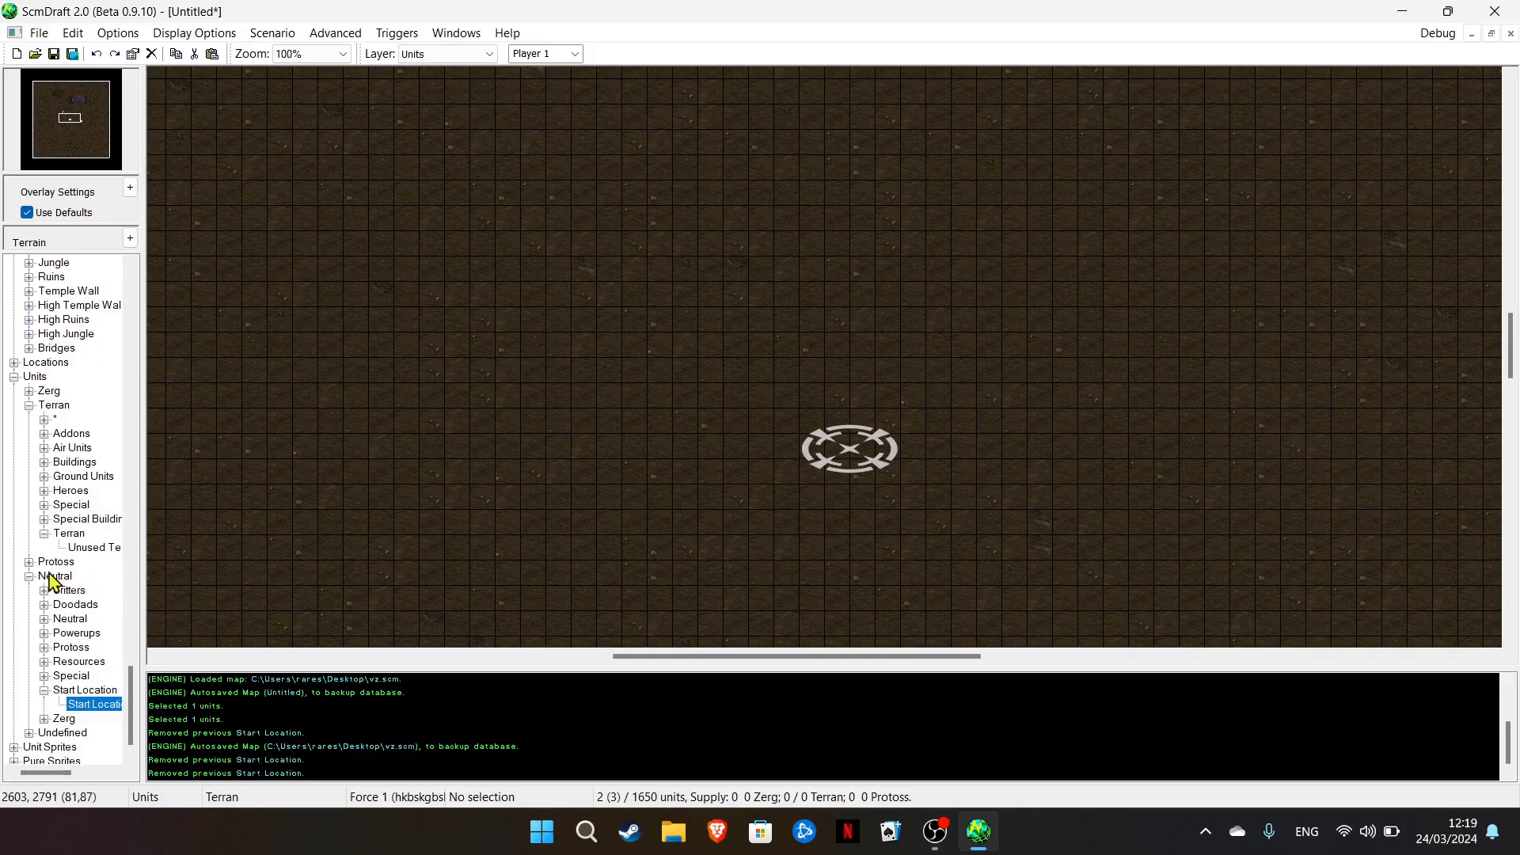
scroll(49, 580, up, 6)
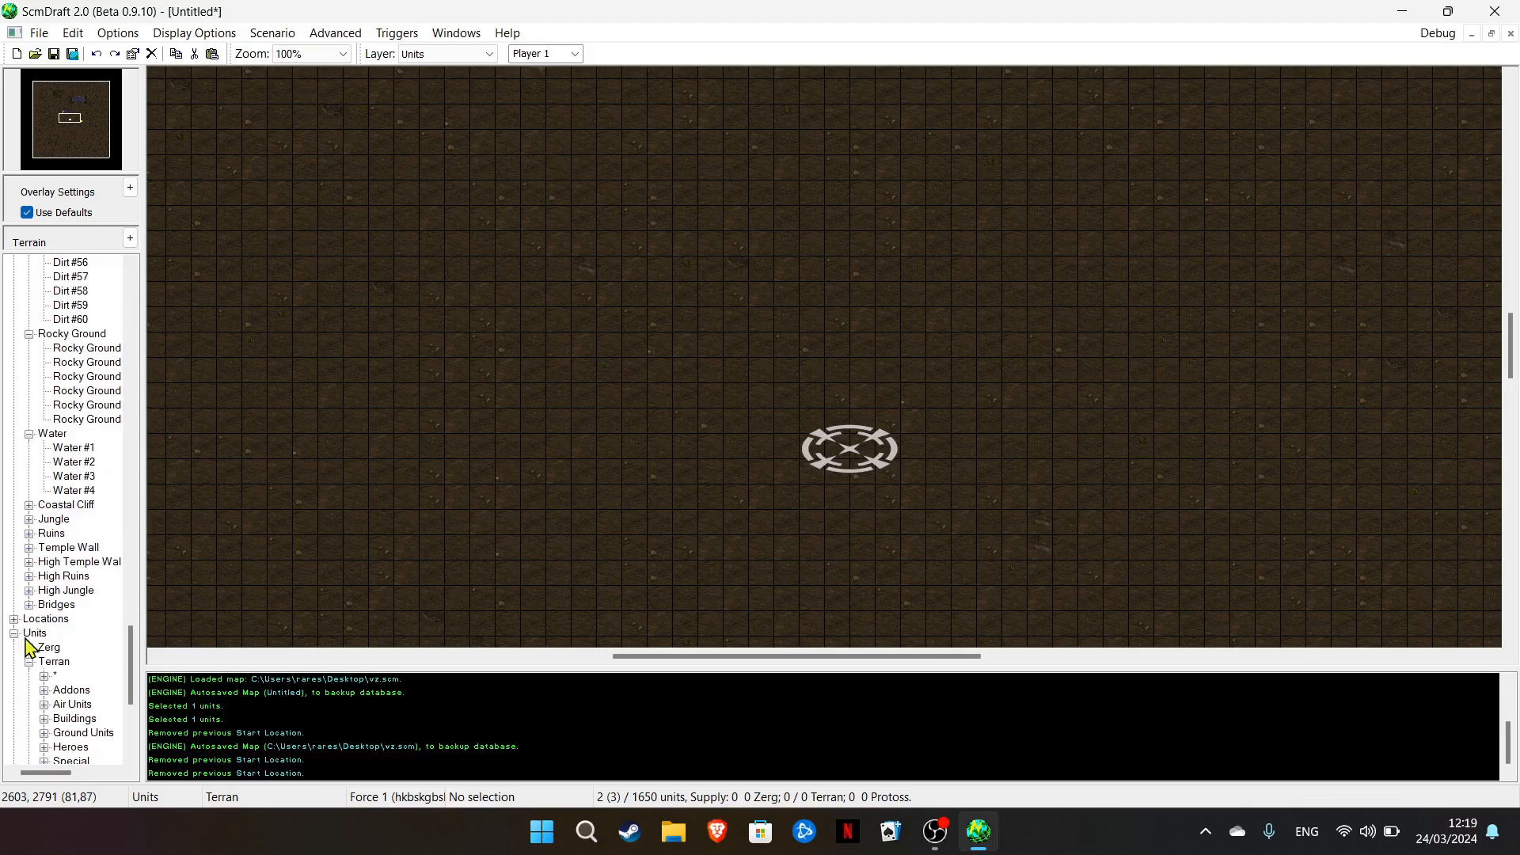
scroll(48, 641, down, 3)
click(44, 591)
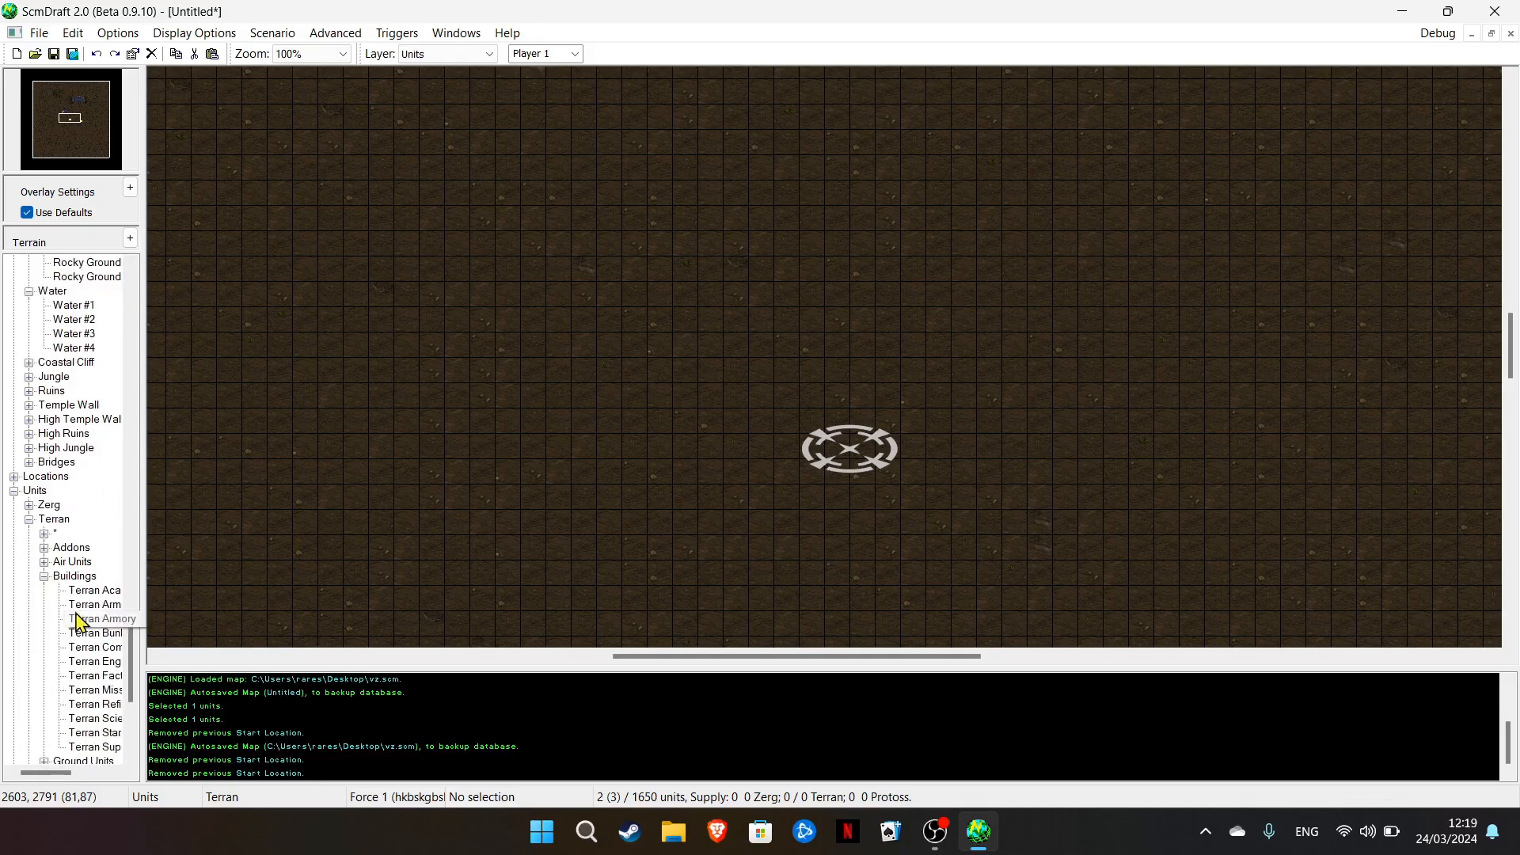
scroll(87, 622, down, 2)
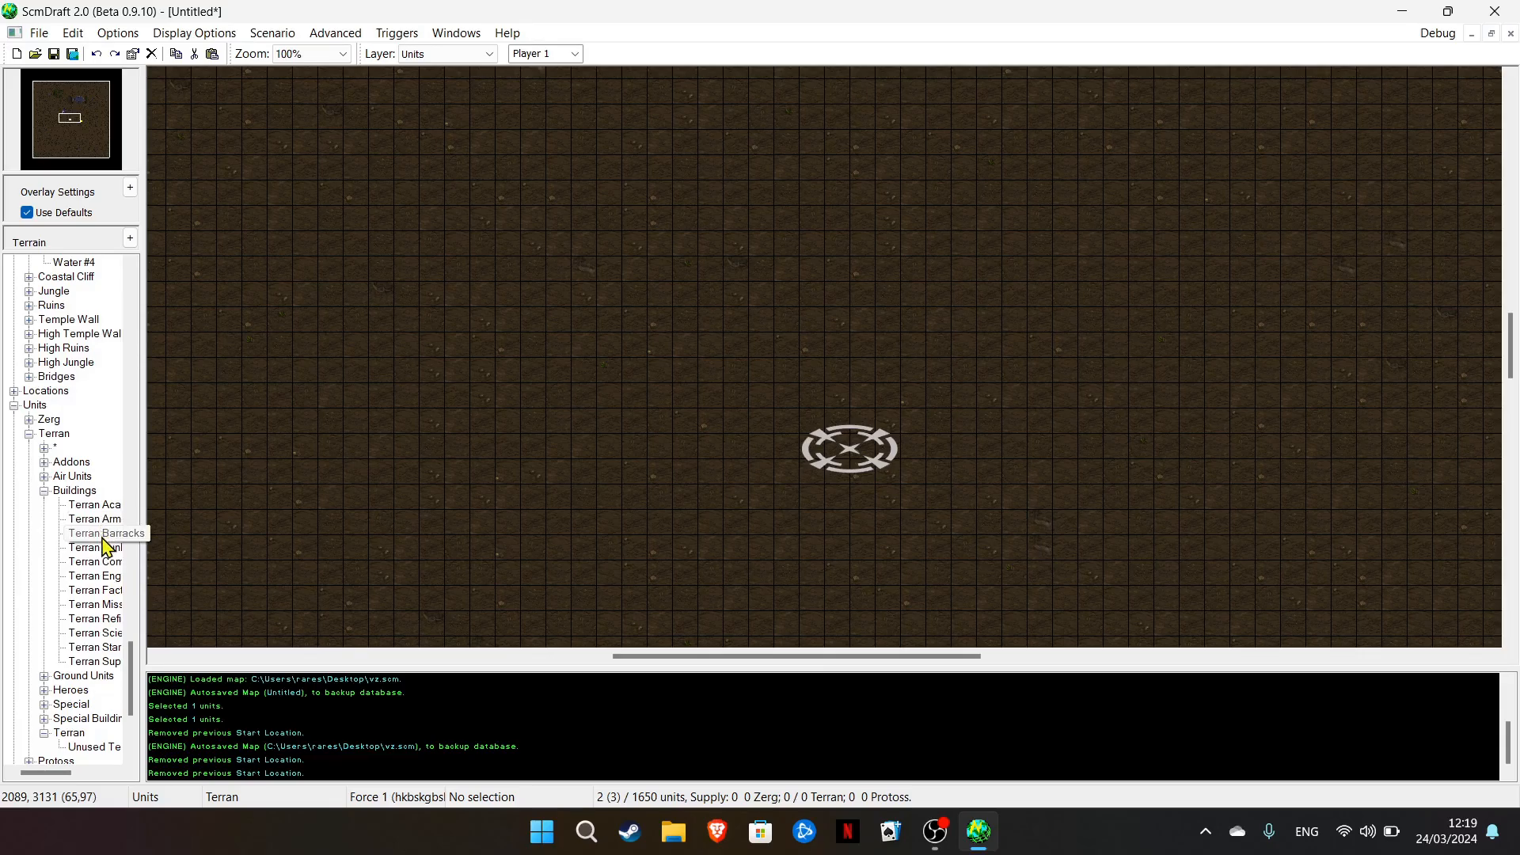
click(100, 563)
click(850, 446)
Place two Terran Engineering Bays west and southwest of the Command Center and two Terran Factories east and southeast of it
click(93, 575)
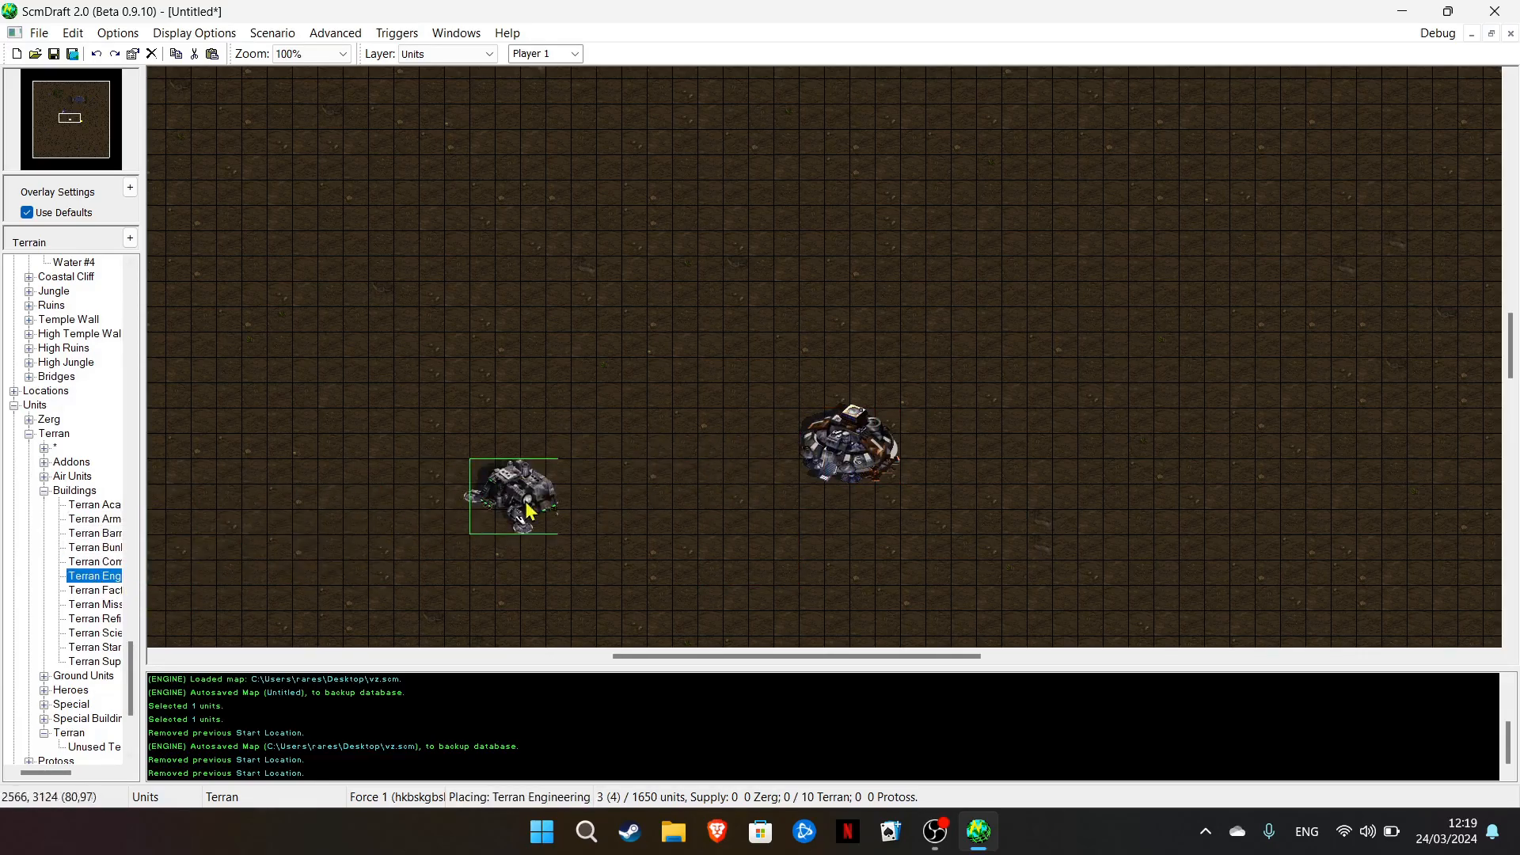
click(480, 434)
click(582, 586)
click(95, 589)
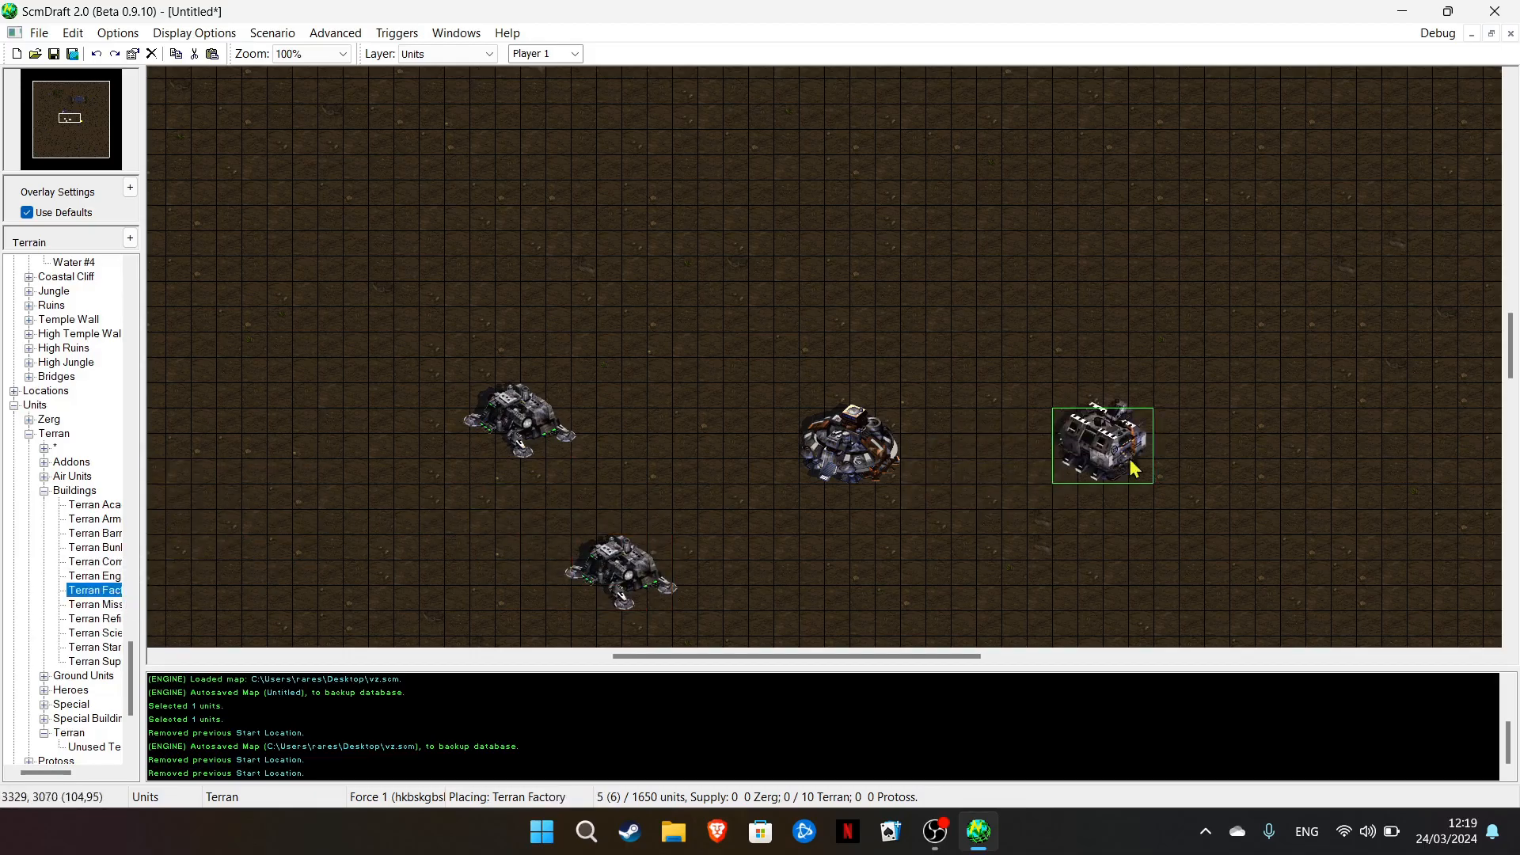
click(1087, 436)
click(1036, 612)
Place six Terran Missile Turrets around the base, three on its western side and three on its eastern side
click(89, 606)
click(394, 349)
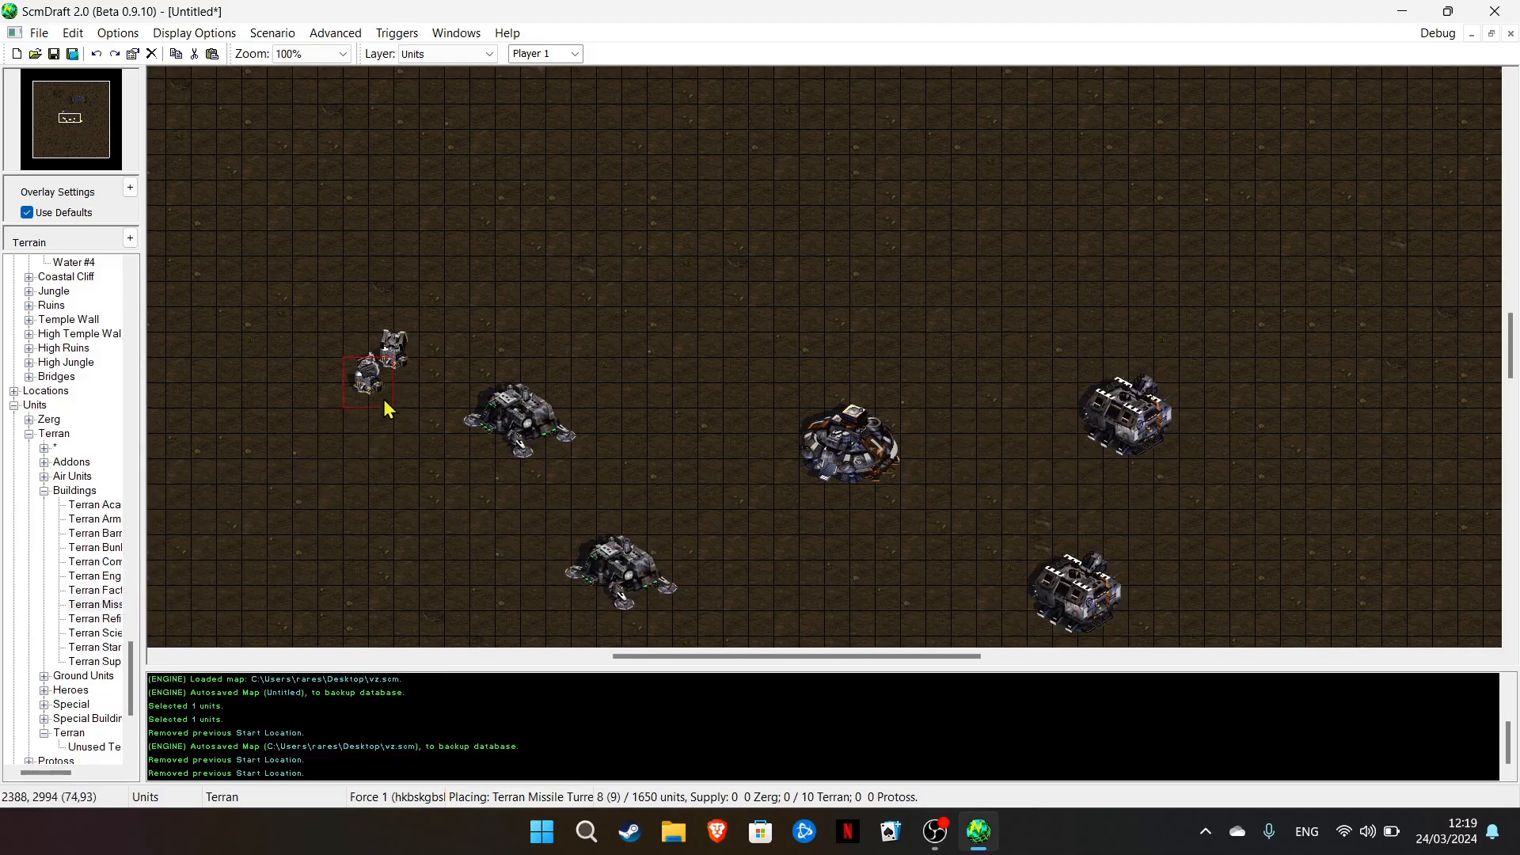
click(342, 525)
click(1306, 399)
click(1306, 578)
click(546, 298)
click(1178, 298)
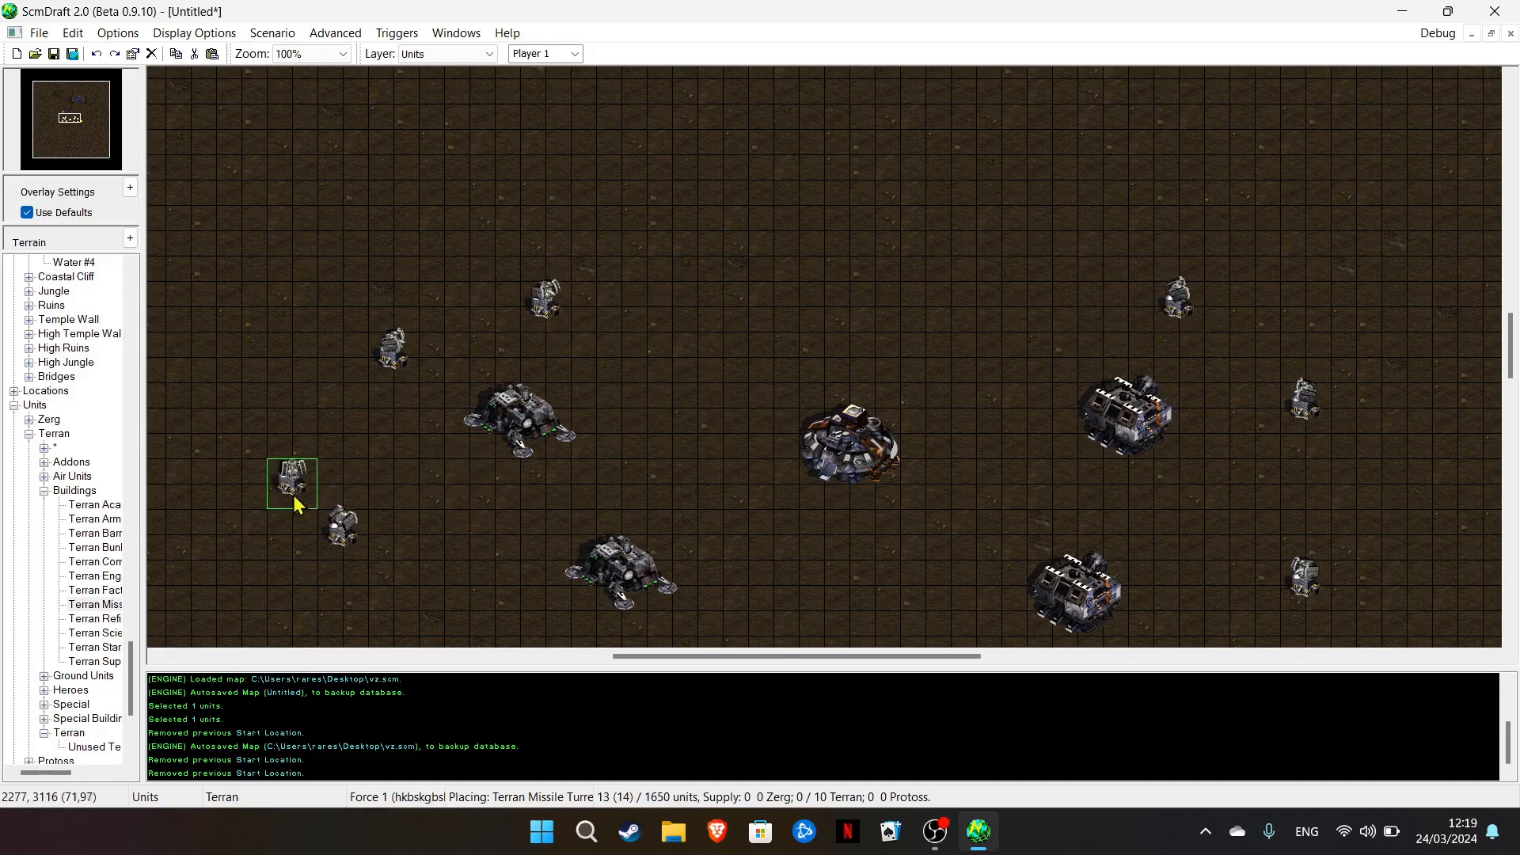
Place a Terran Science Facility at the base's western edge and two Terran Starports southwest and southeast of the Command Center, and end the placement
click(105, 636)
click(291, 420)
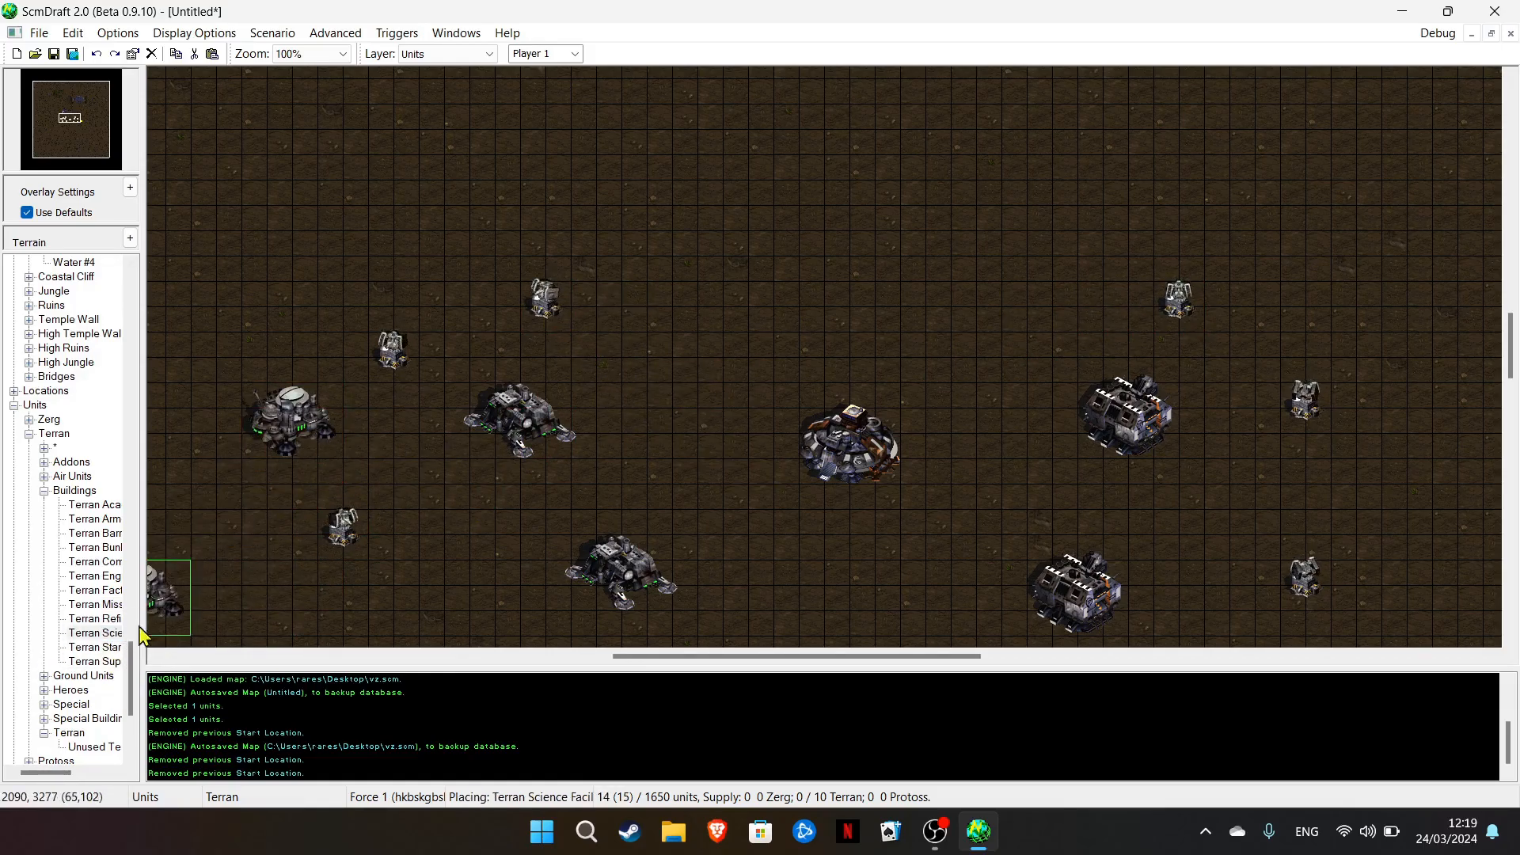
click(95, 647)
click(969, 564)
click(437, 534)
right_click(501, 513)
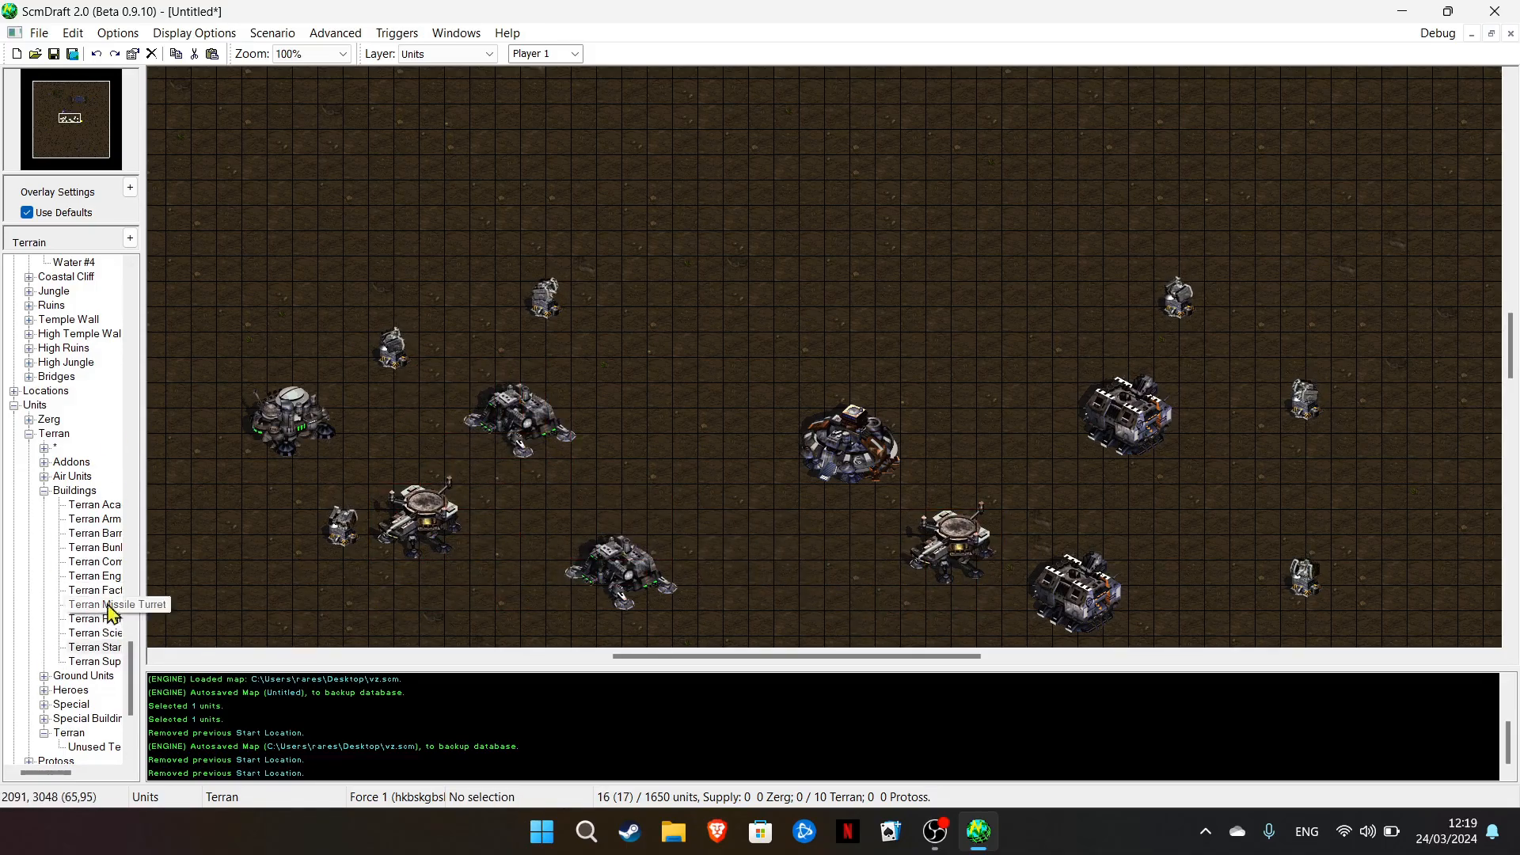
Place Terran SCVs in an arc just north of the Command Center
drag(57, 122, 79, 192)
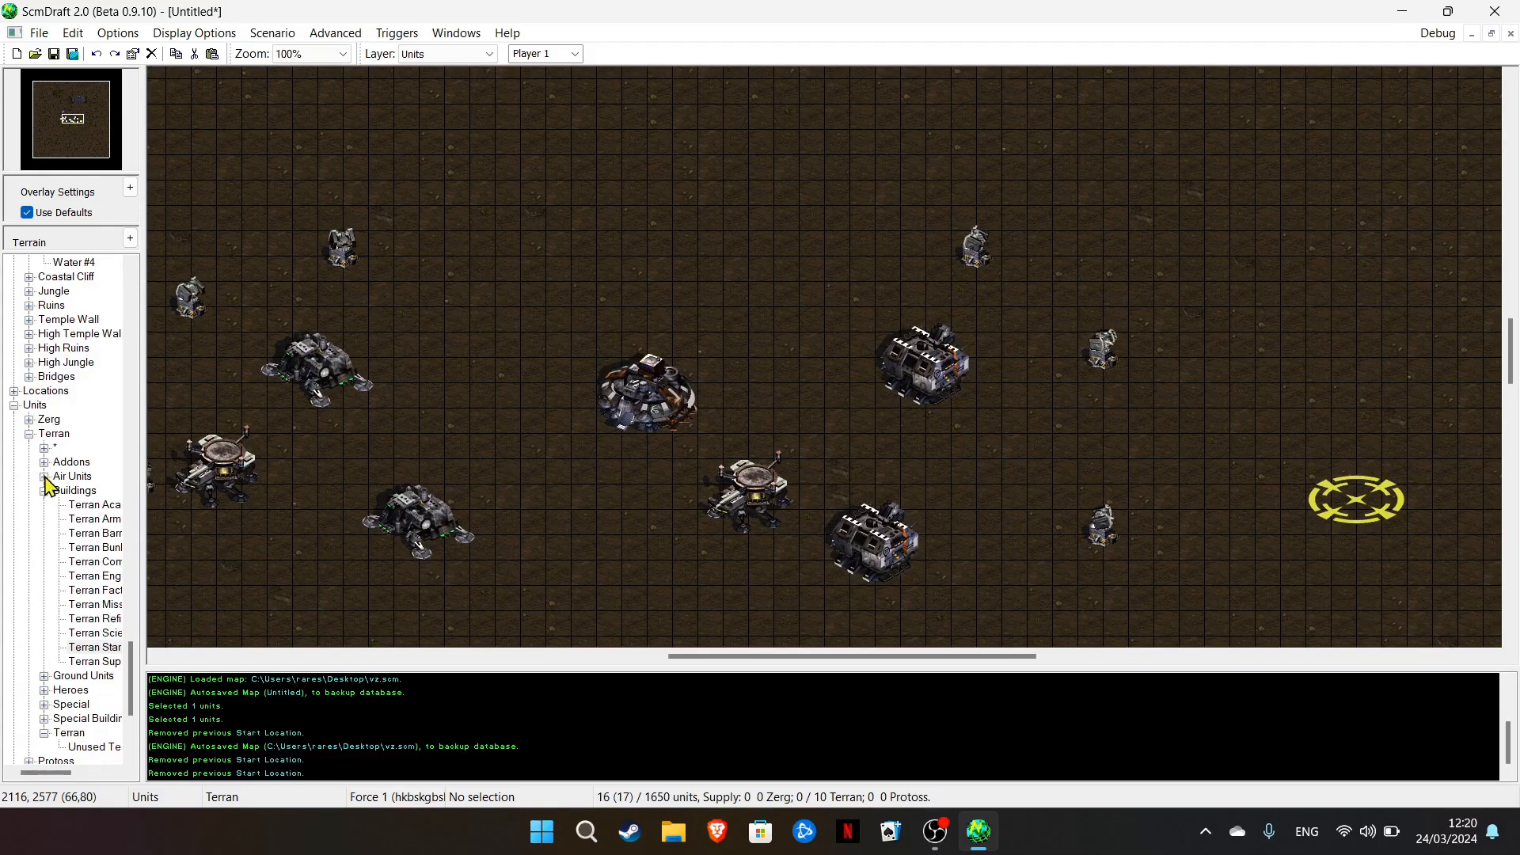
click(79, 647)
click(44, 675)
scroll(80, 653, down, 4)
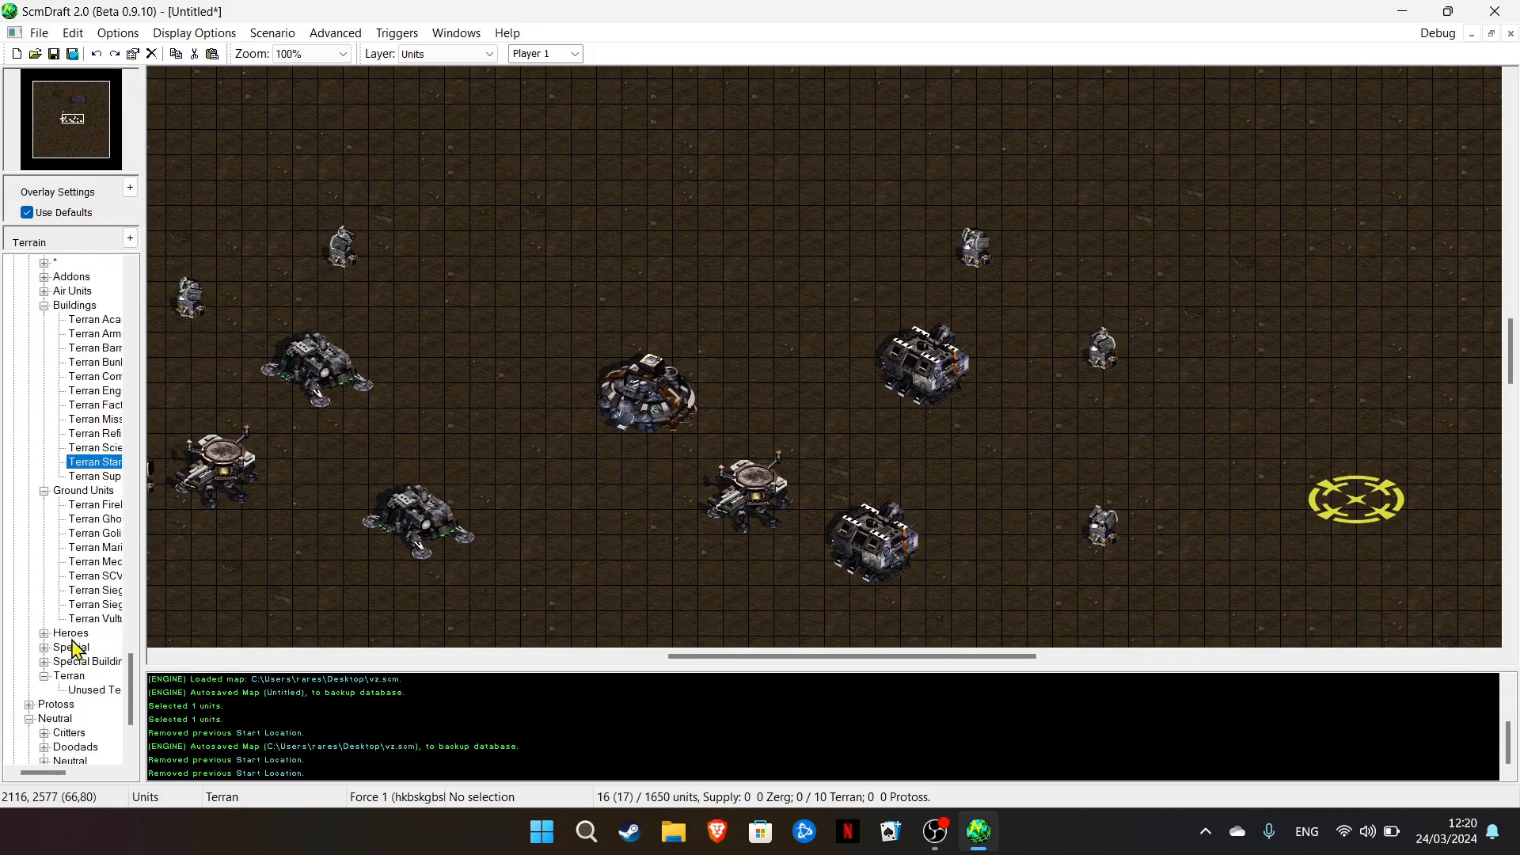
click(102, 575)
click(554, 320)
click(734, 341)
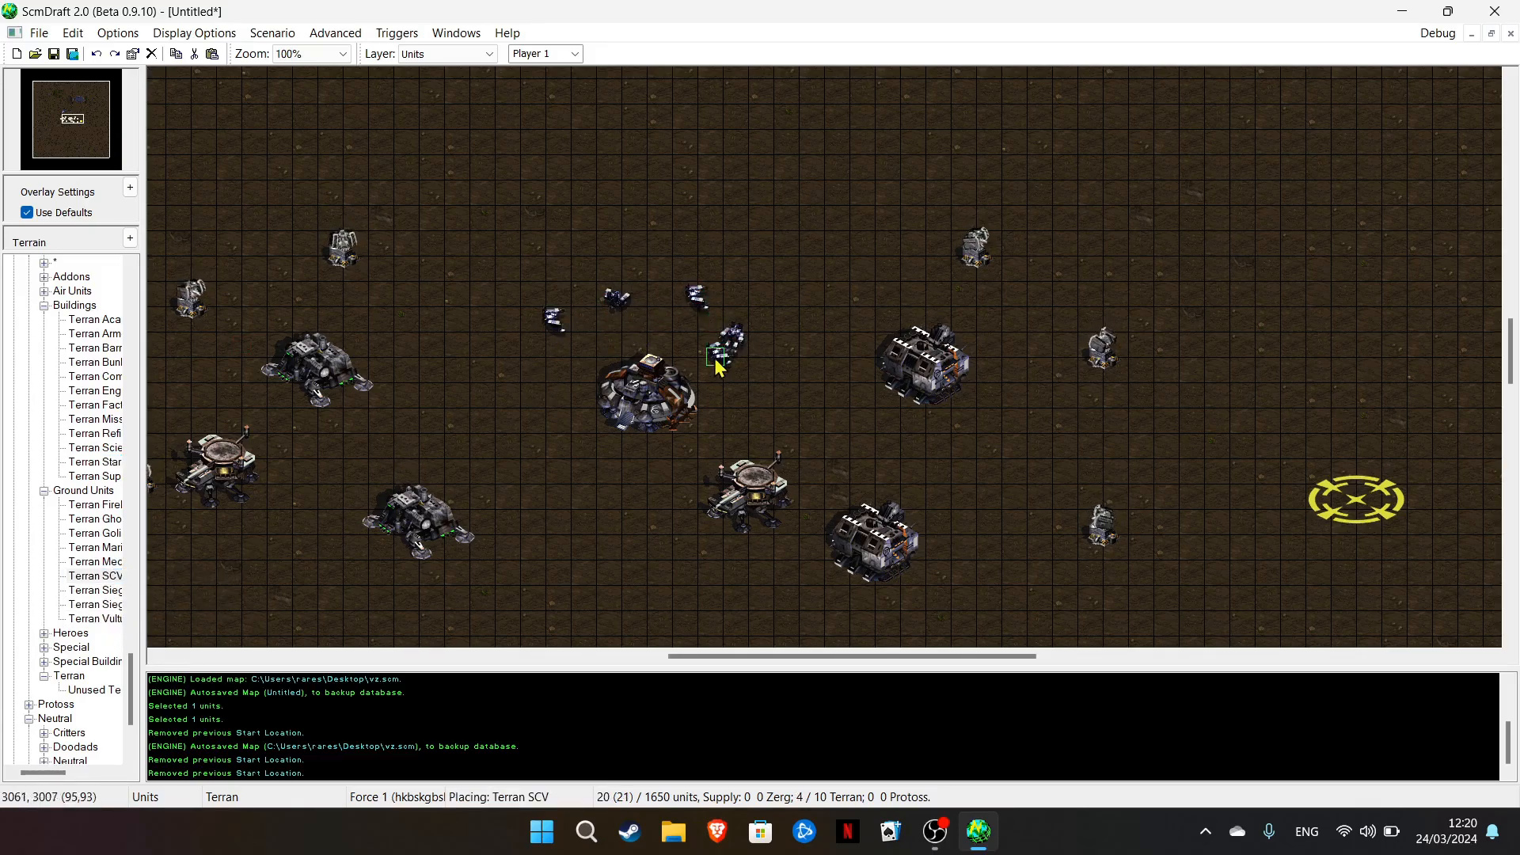
Lower the system volume to 22
key(XF86AudioRaiseVolume)
key(XF86AudioLowerVolume)
key(XF86AudioLowerVolume)
key(XF86AudioLowerVolume)
key(XF86AudioLowerVolume)
key(XF86AudioLowerVolume)
key(XF86AudioLowerVolume)
key(XF86AudioLowerVolume)
key(XF86AudioLowerVolume)
key(XF86AudioLowerVolume)
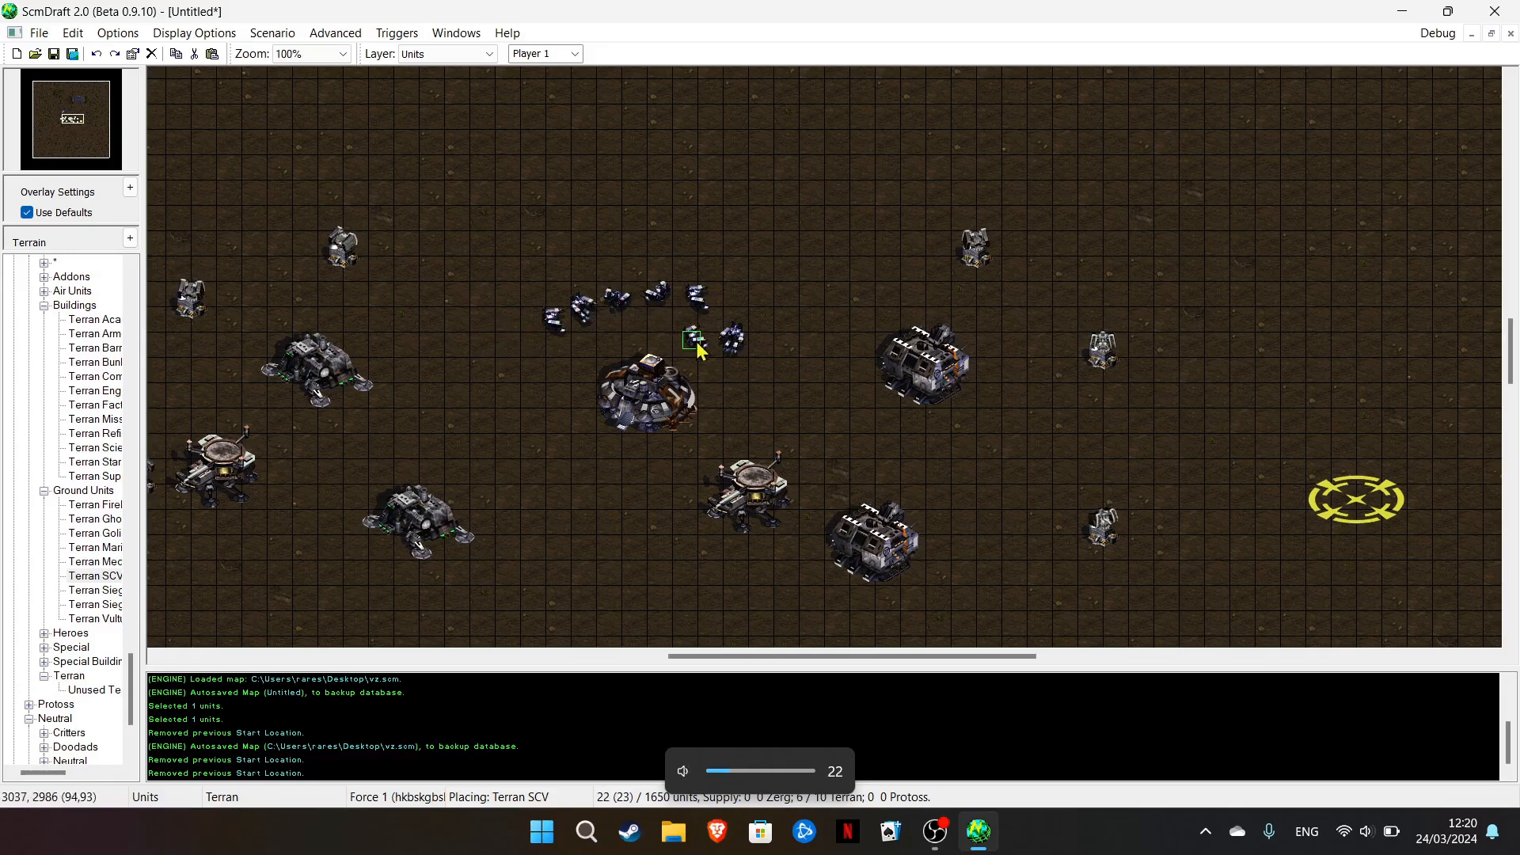
Complete the arc with a seventh SCV, and place two Siege Tanks in siege mode and two in tank mode around the Command Center
click(695, 348)
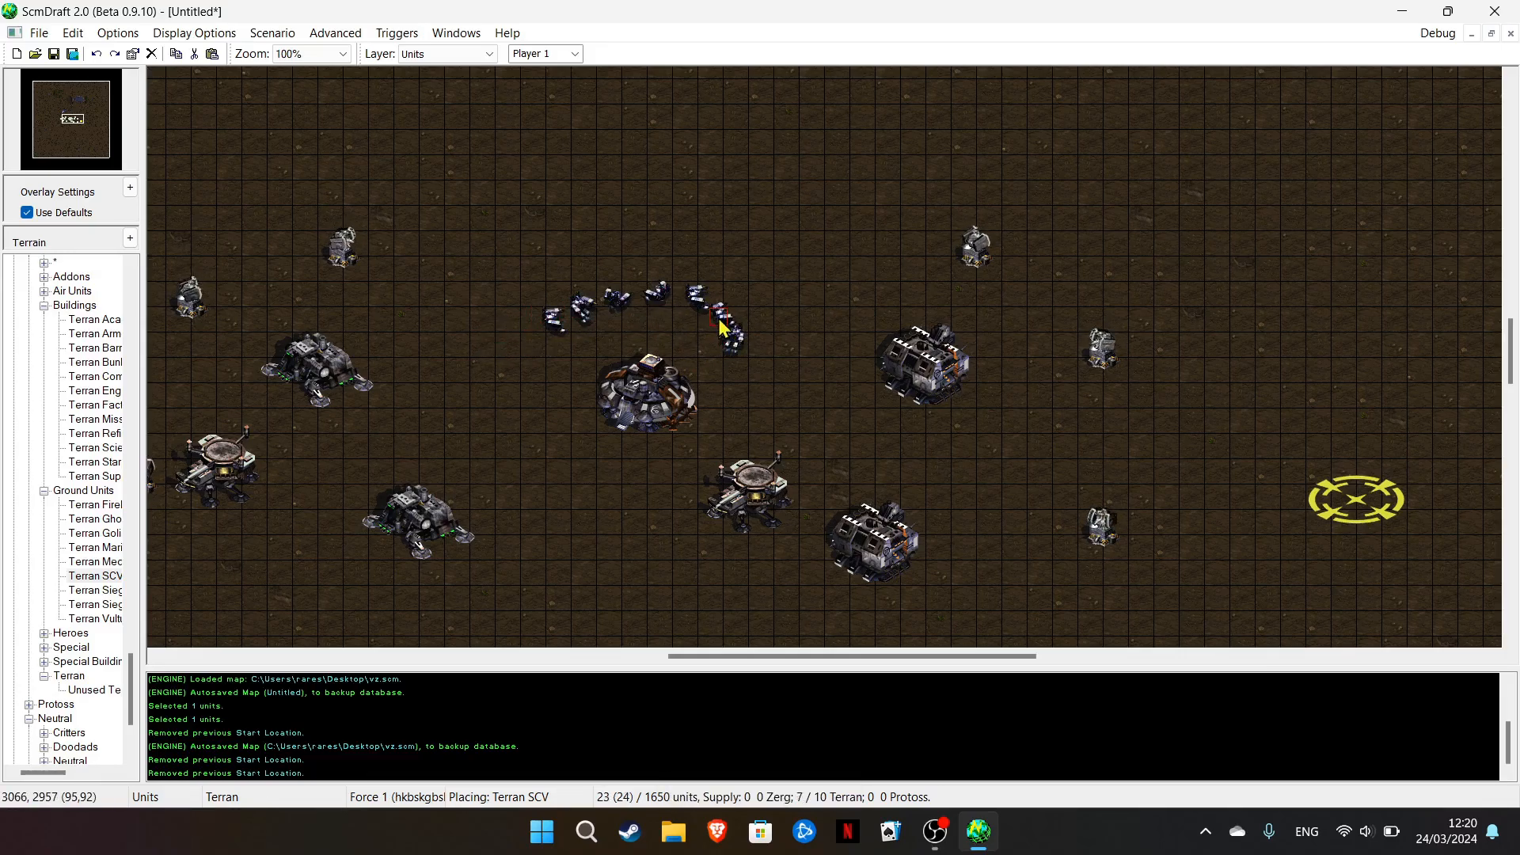
click(111, 603)
click(430, 399)
click(783, 420)
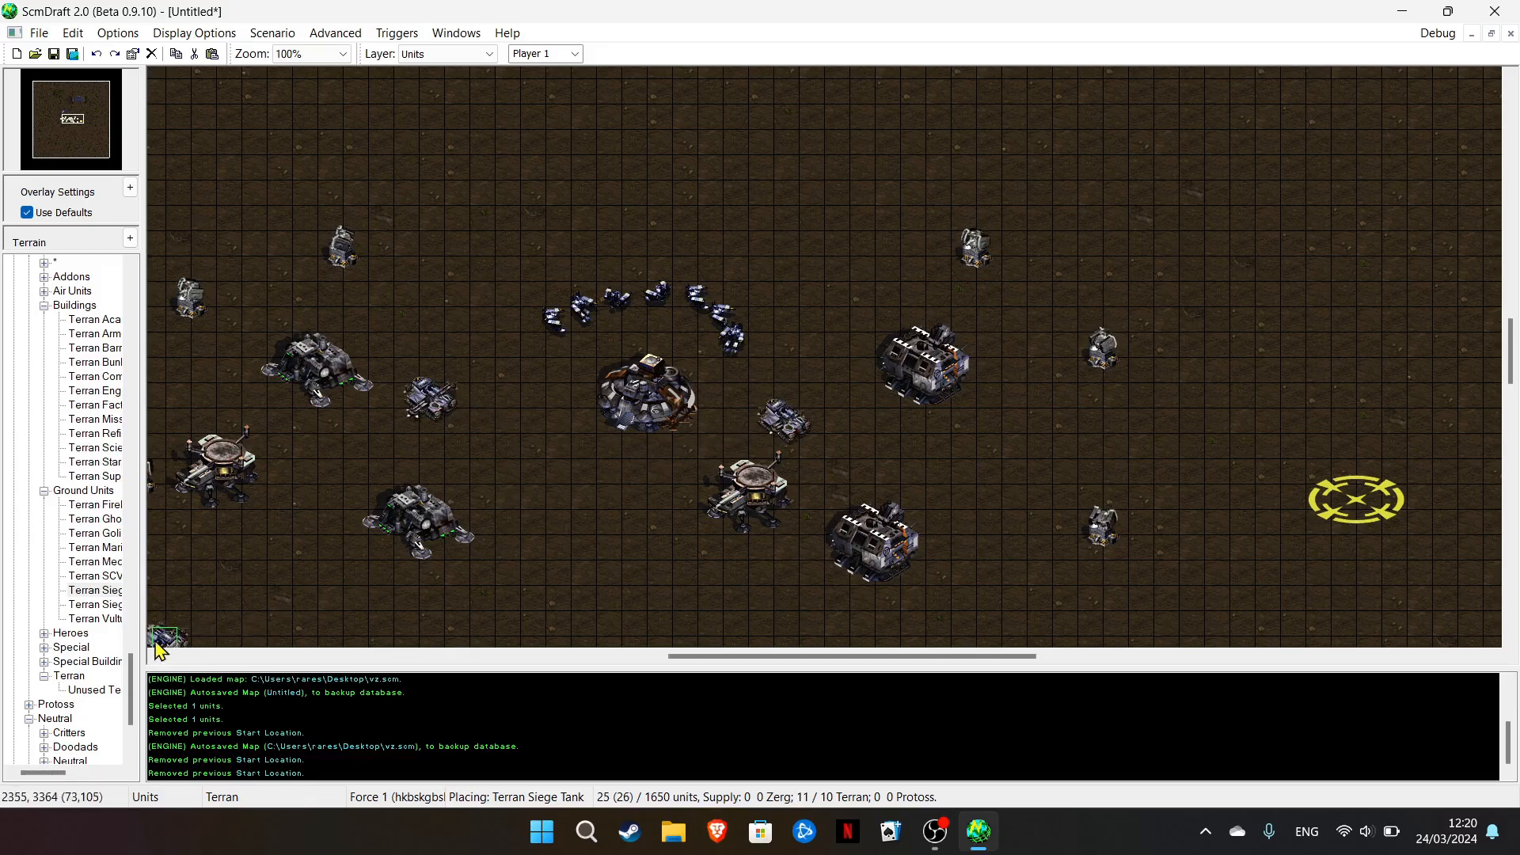
click(475, 459)
click(653, 465)
Place four Terran Vultures around the Command Center, two on its western side and two on its eastern side
click(113, 621)
click(486, 386)
click(567, 463)
click(816, 389)
click(881, 446)
Place four Terran Firebats, two on each side of the base, and two Terran Ghosts beside the Command Center
click(98, 508)
click(306, 460)
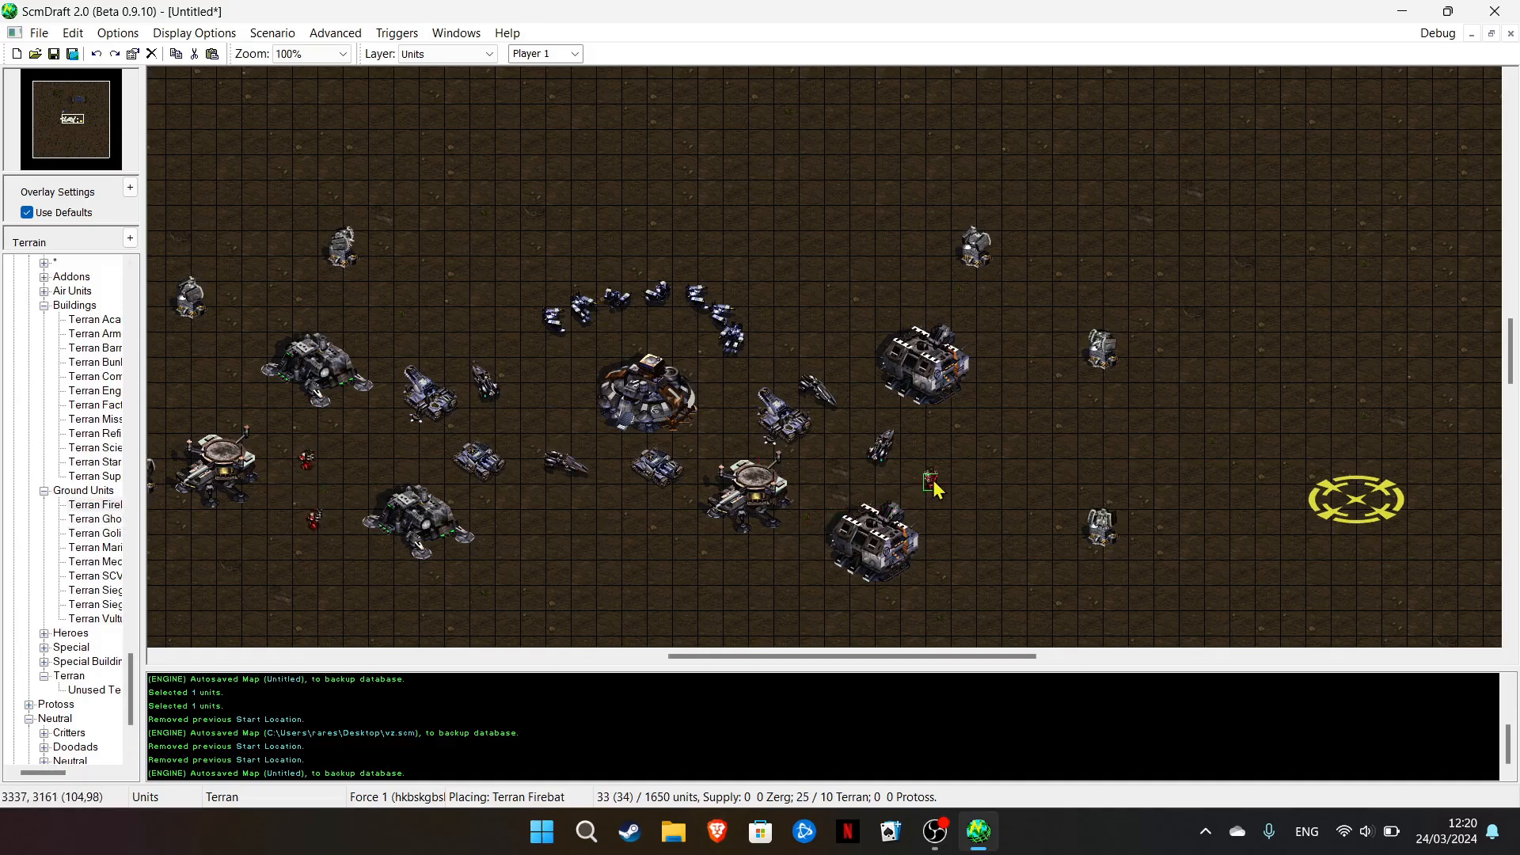
click(96, 520)
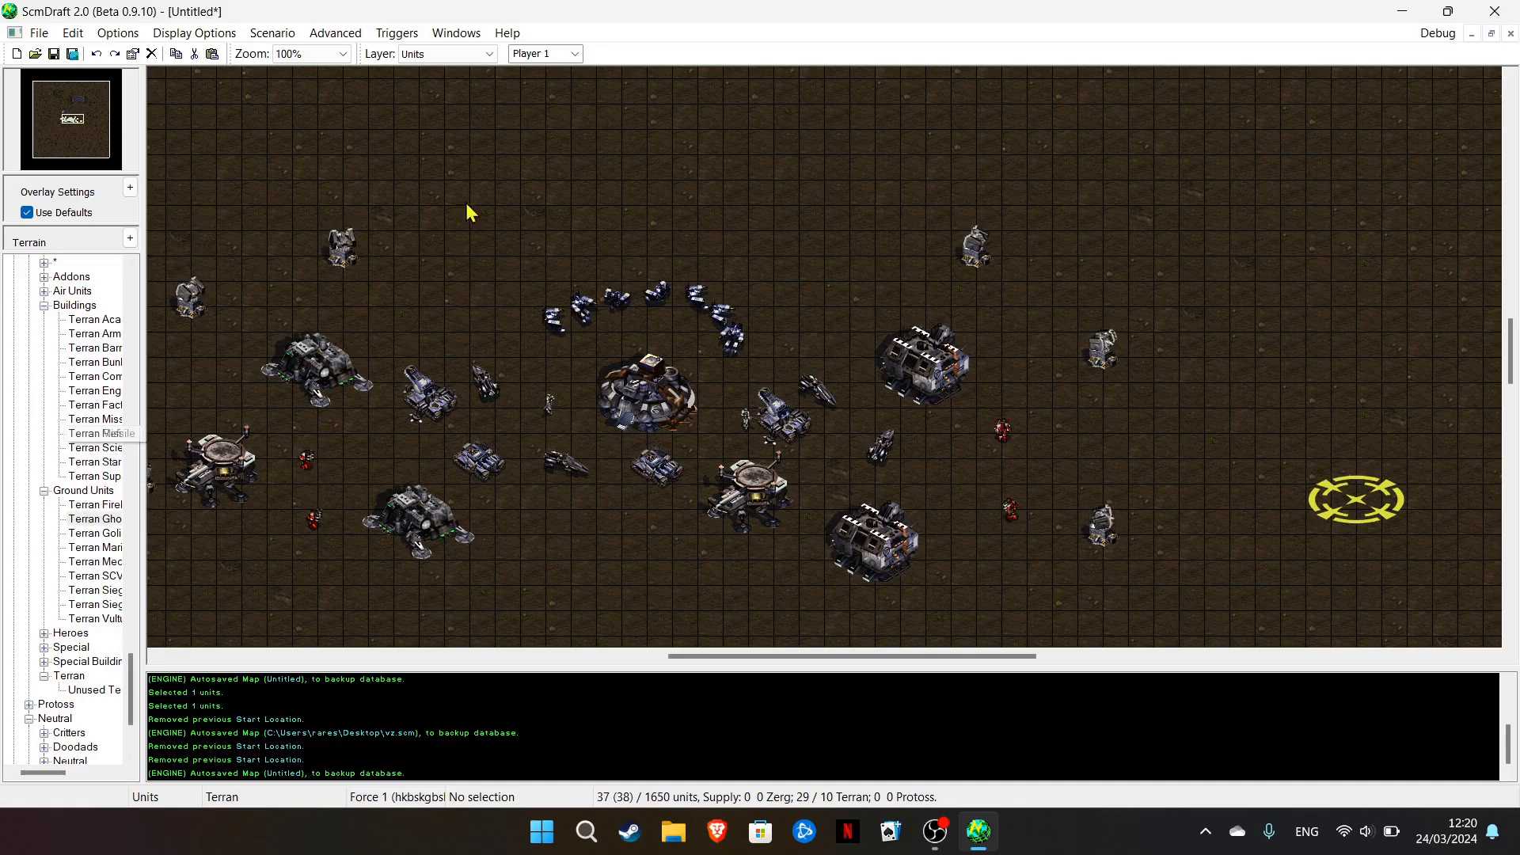
Place thirteen neutral-resource Mineral Fields for Player 1 in an arc north of the SCVs
scroll(57, 581, down, 1)
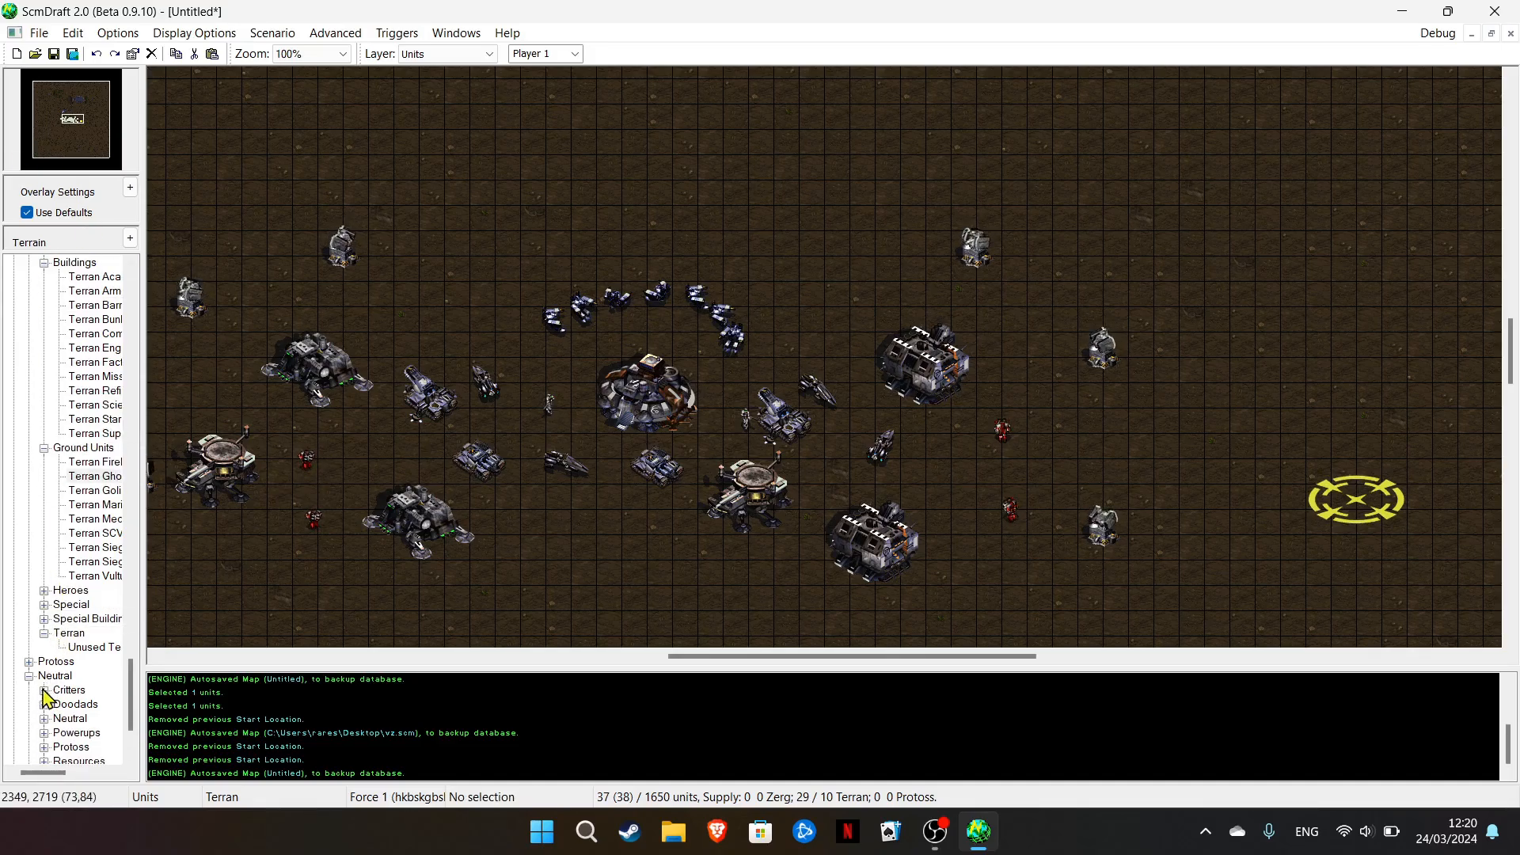
scroll(56, 744, down, 2)
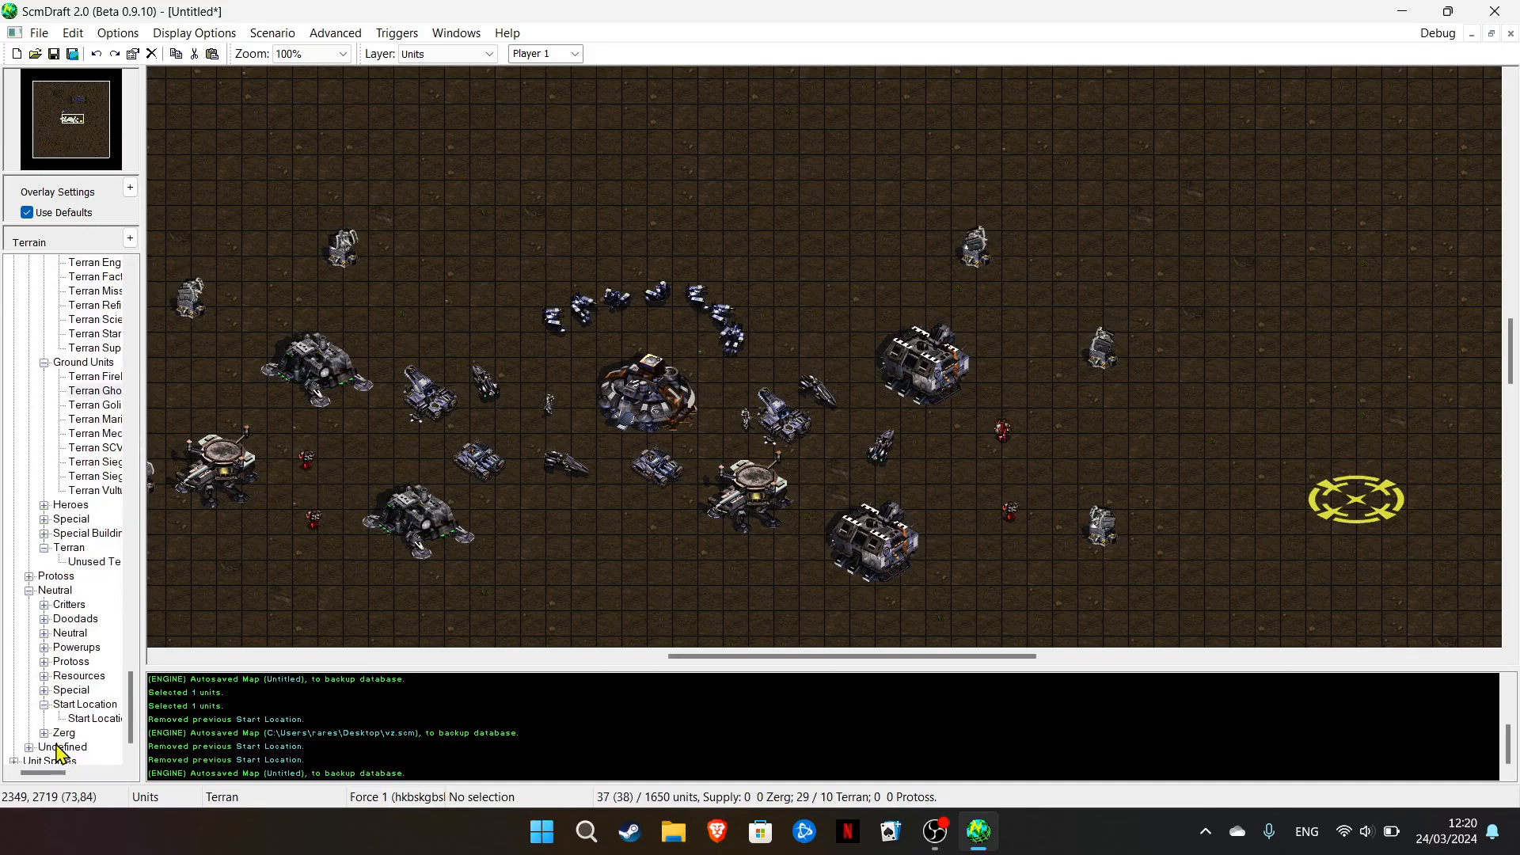
click(44, 675)
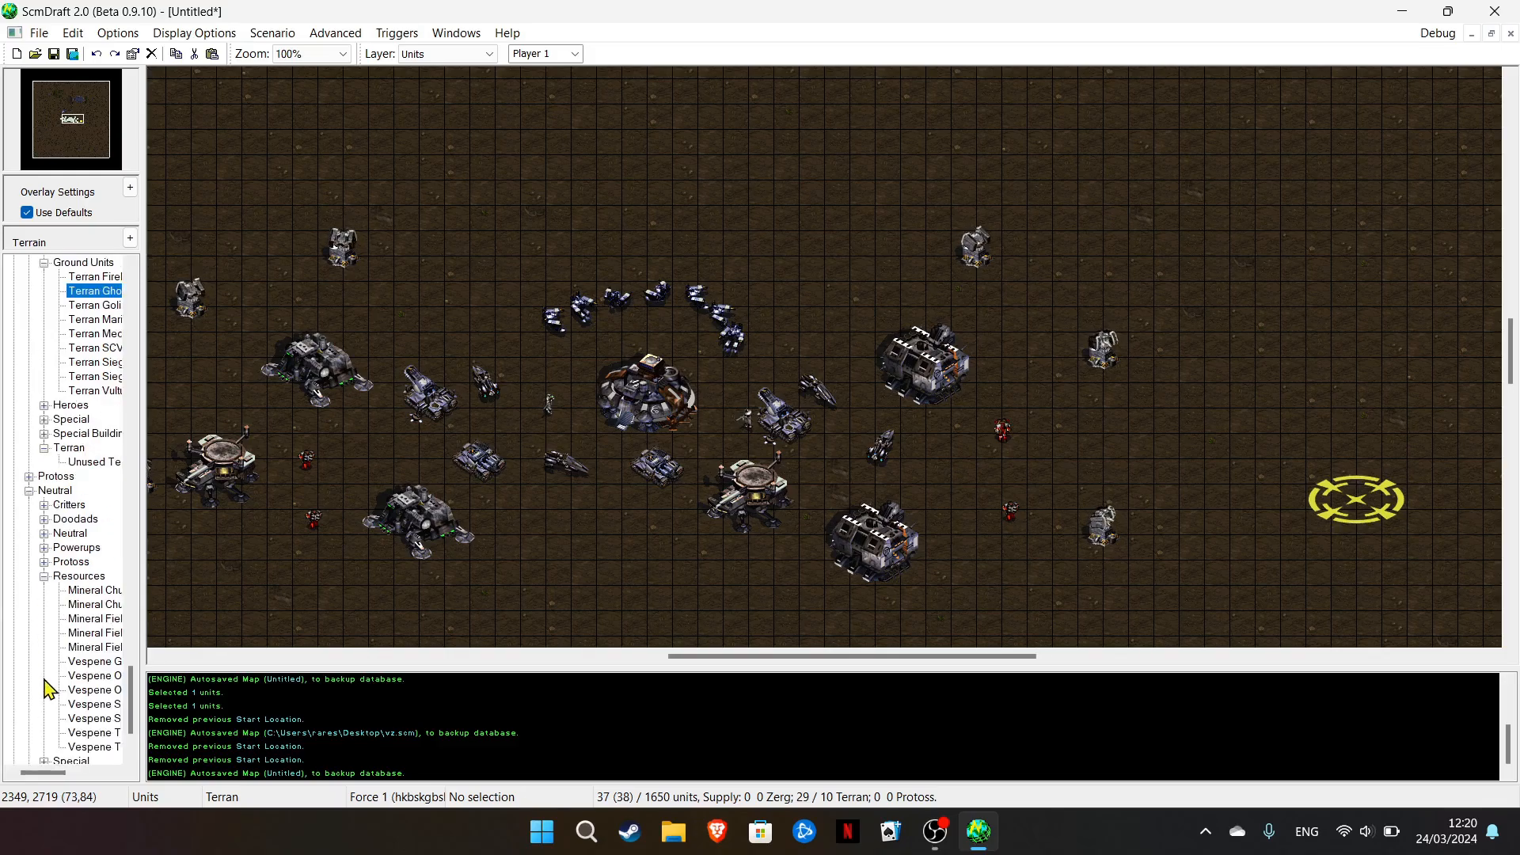
click(92, 618)
click(499, 337)
mouse_move(497, 331)
mouse_down()
mouse_move(563, 274)
mouse_move(764, 282)
mouse_move(831, 327)
mouse_up()
click(448, 276)
click(452, 324)
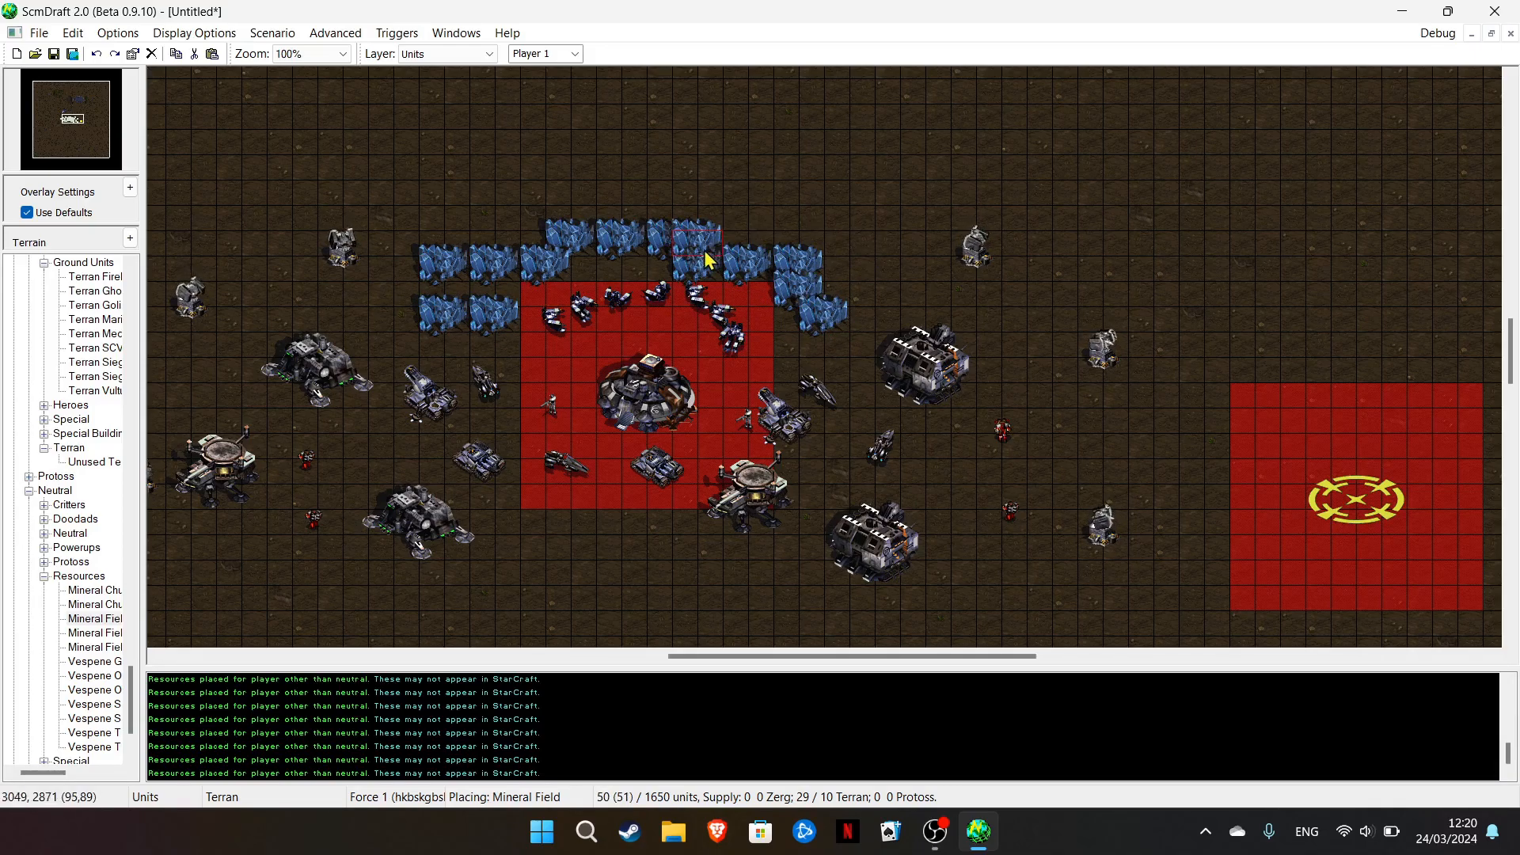
Place a Vespene Geyser south of the Command Center and end the placement
click(93, 661)
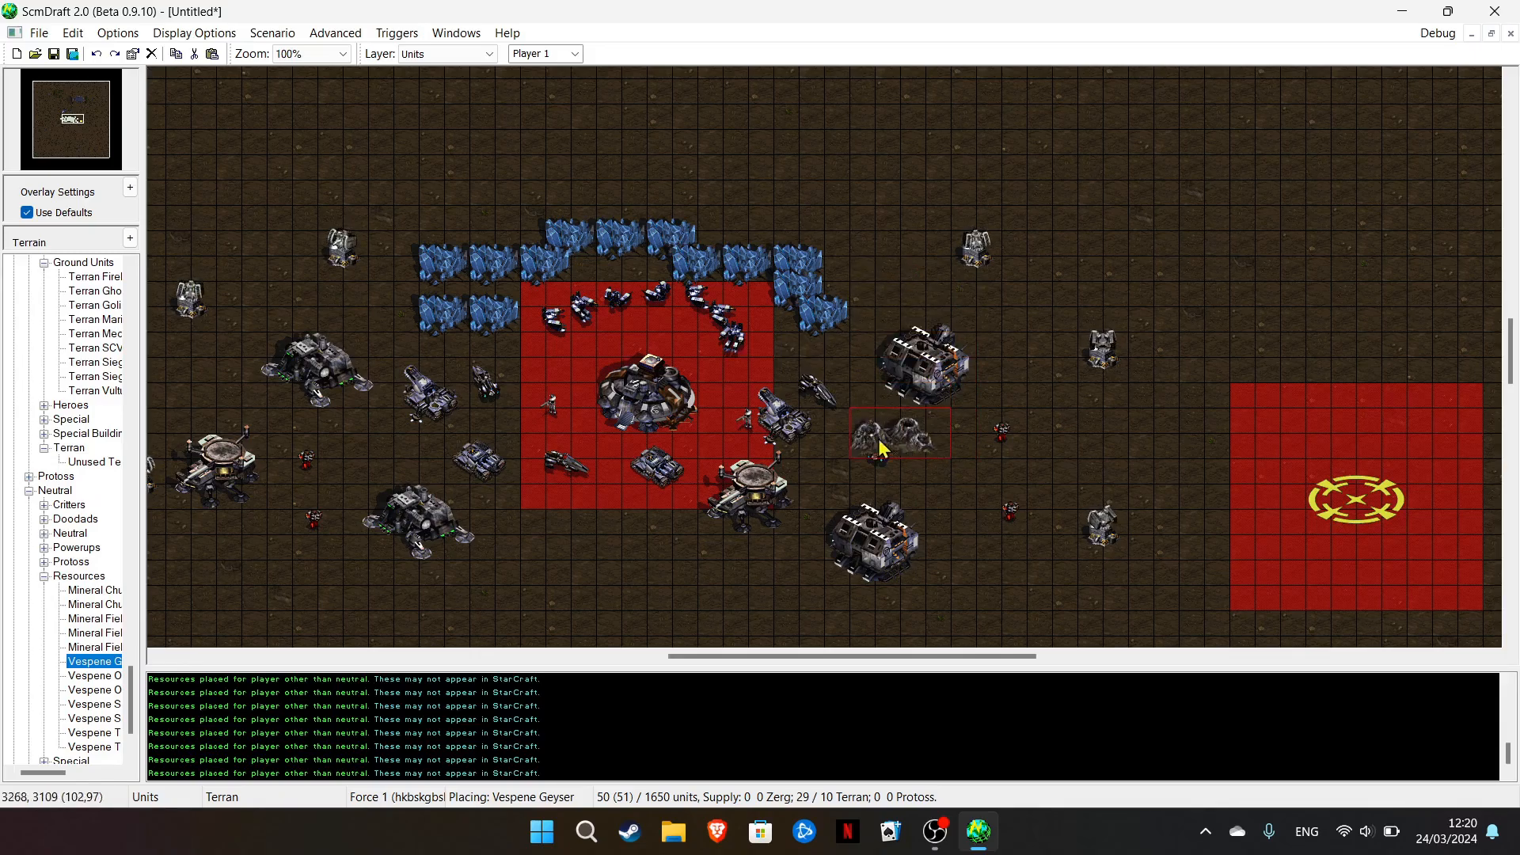
click(669, 577)
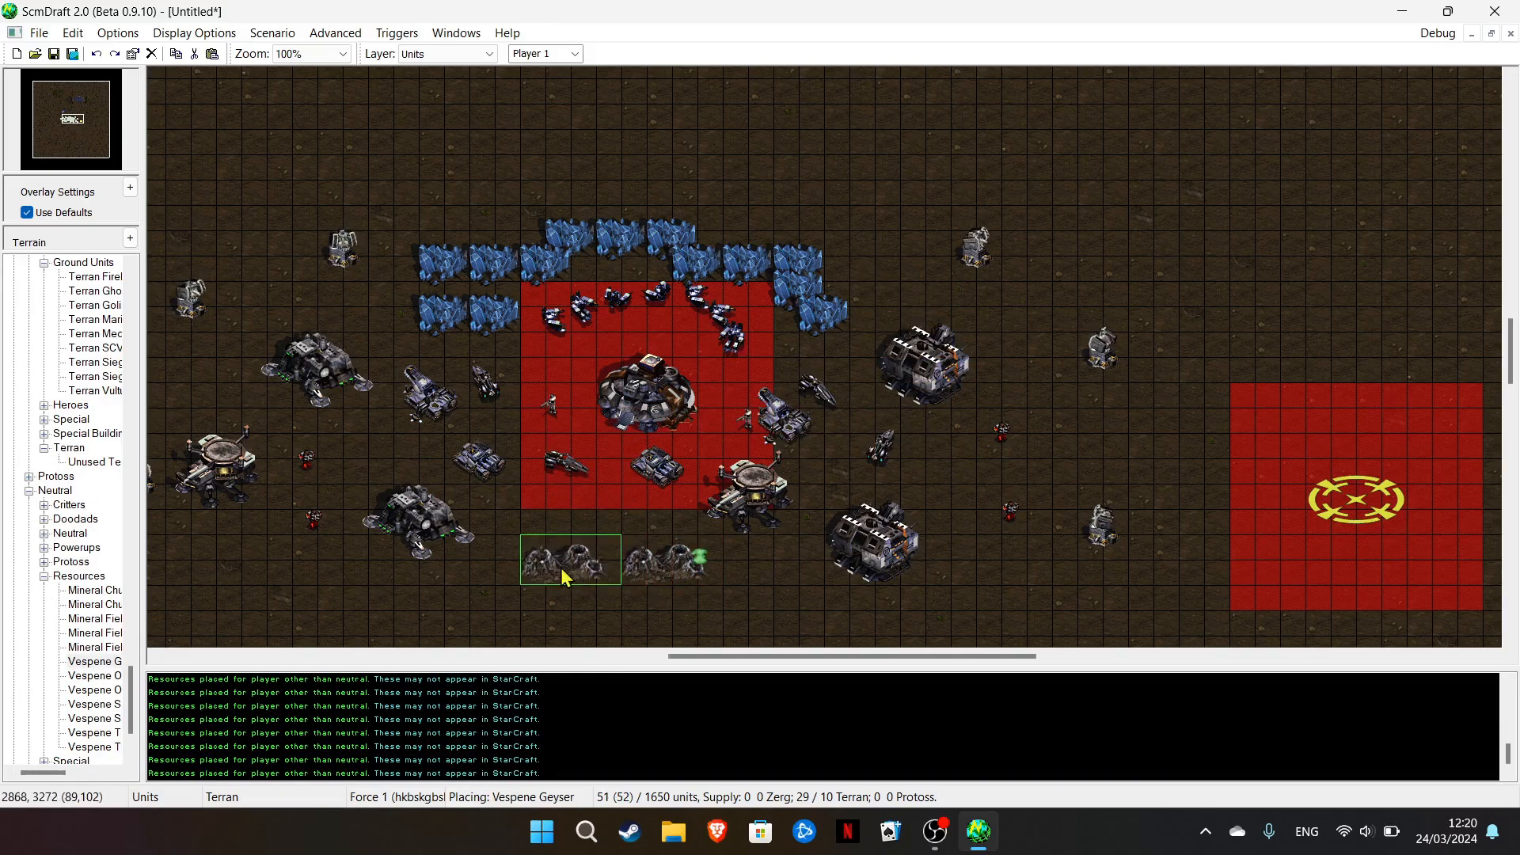
key(Escape)
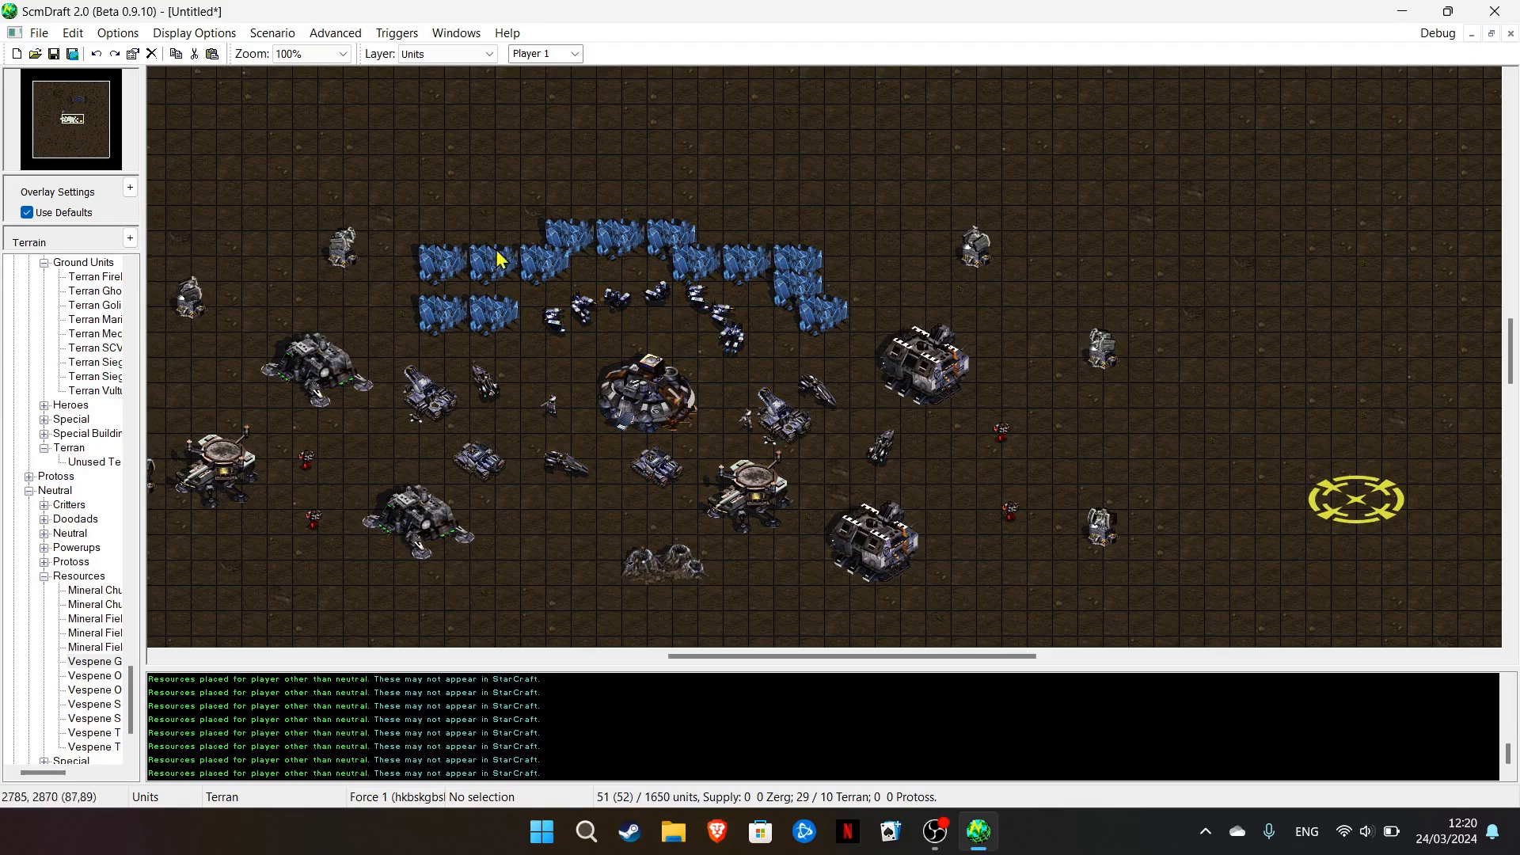
Switch to Player 2 and place a Protoss Nexus on the start location east of the Terran base
drag(77, 100, 72, 123)
click(84, 120)
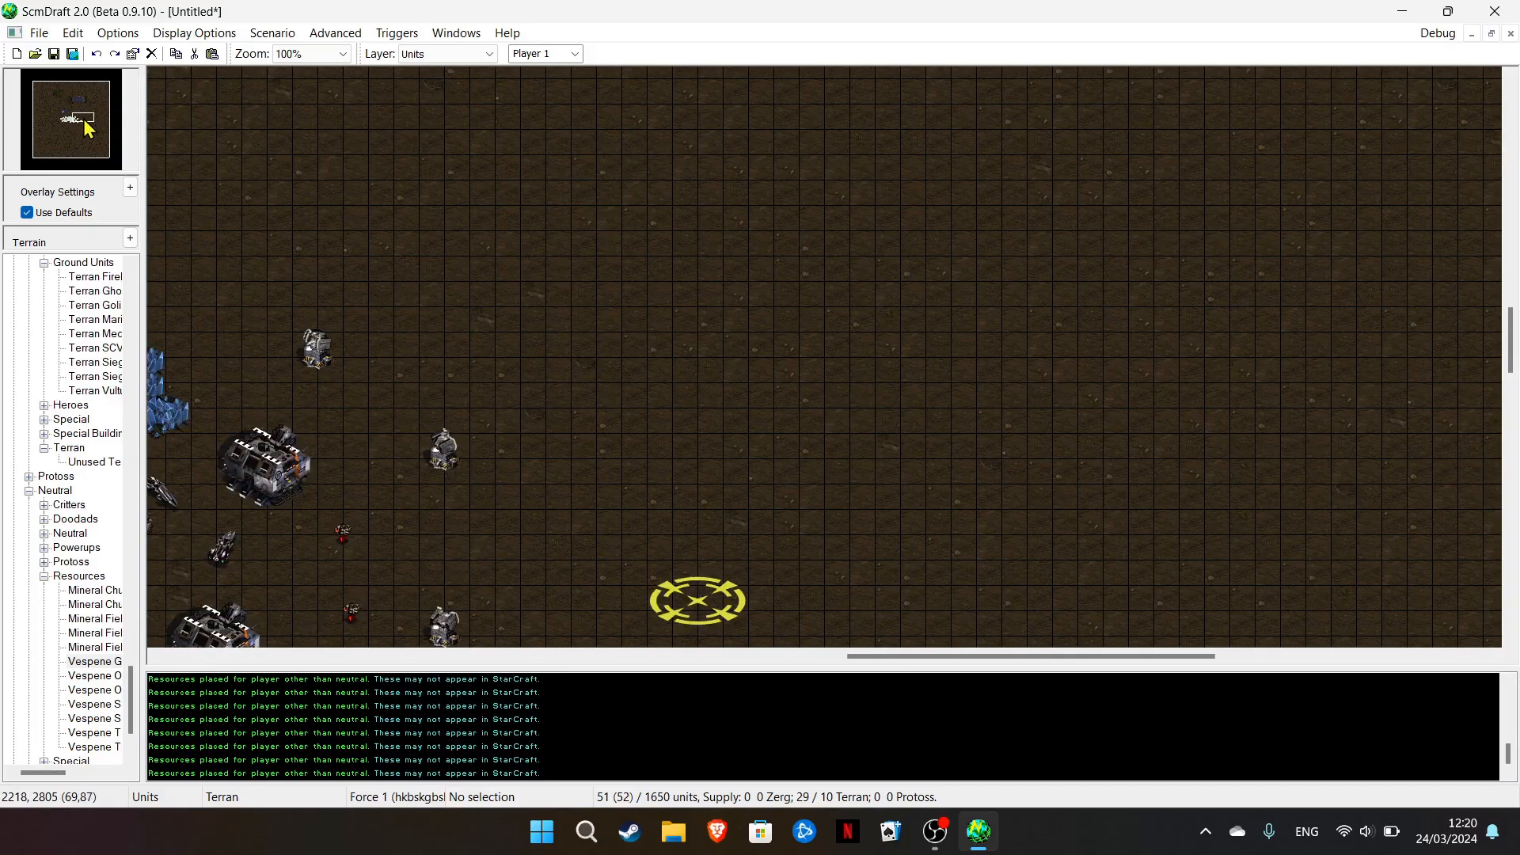
click(83, 122)
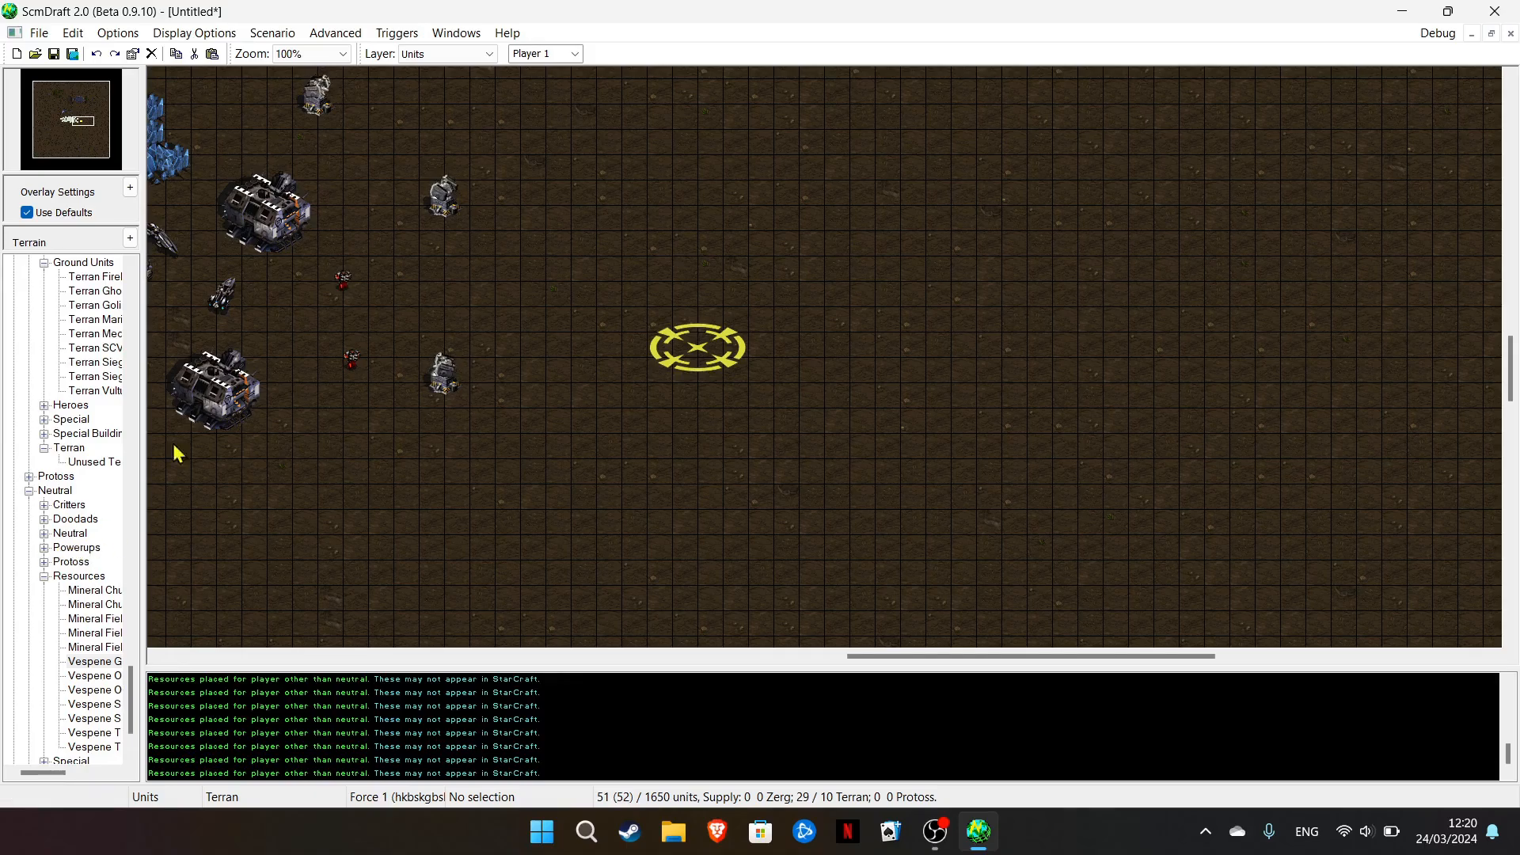
click(575, 53)
click(543, 80)
scroll(82, 523, down, 2)
scroll(73, 511, up, 3)
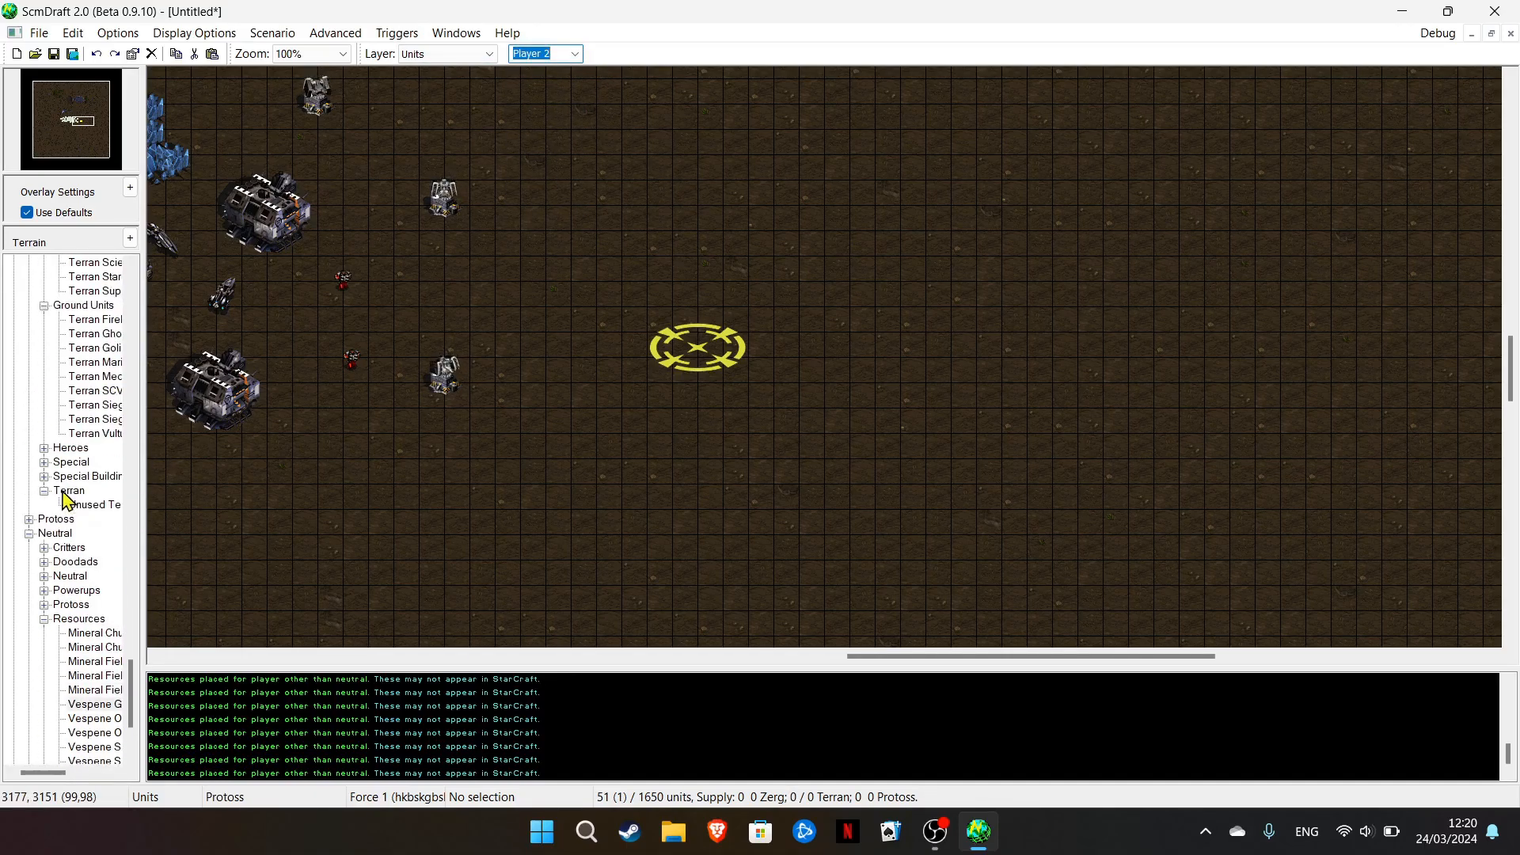
click(31, 521)
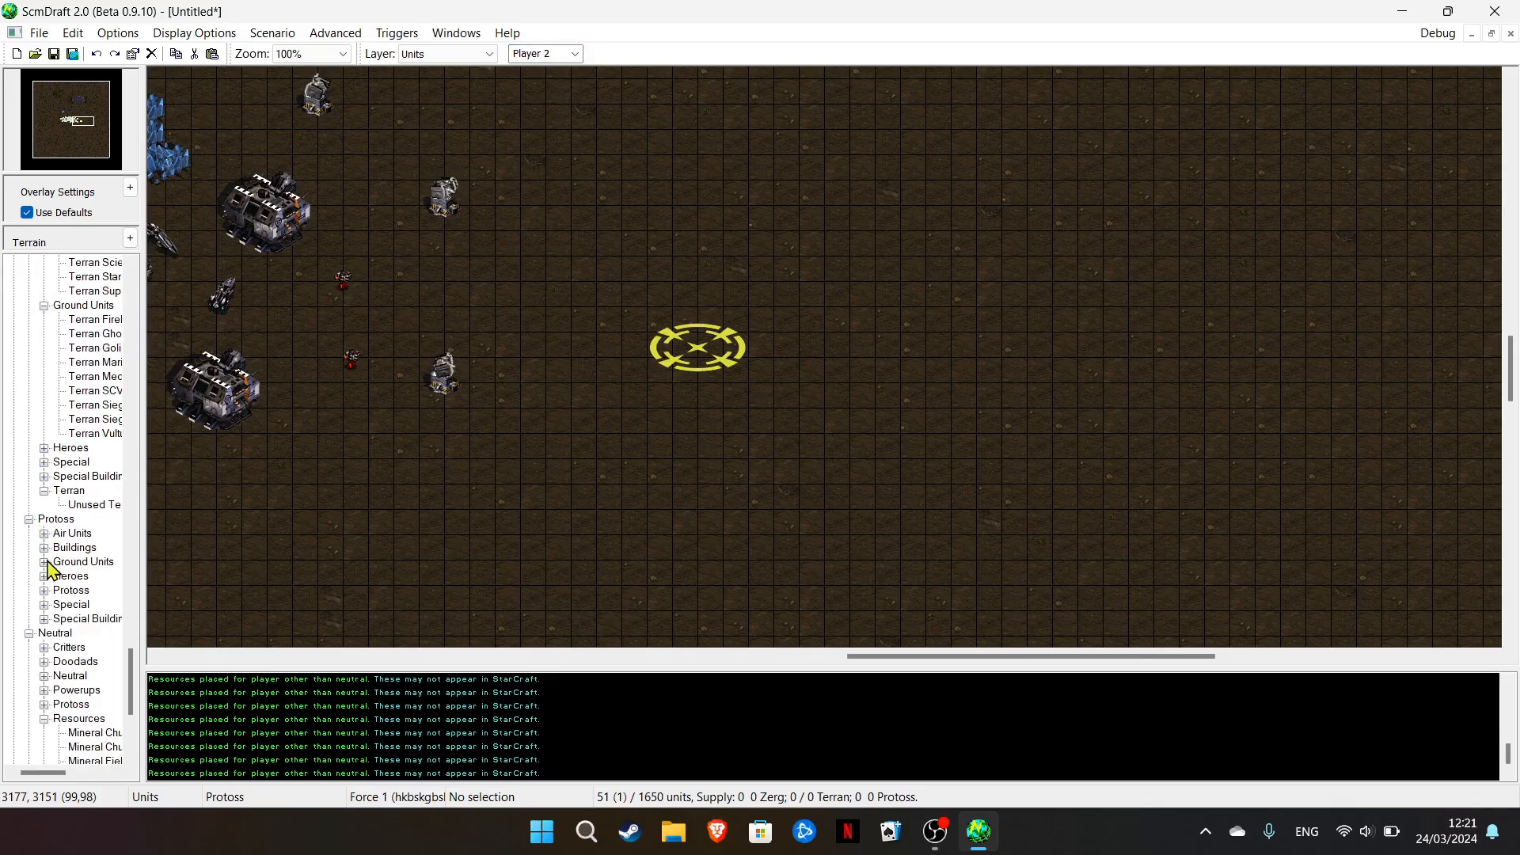
click(45, 547)
scroll(87, 570, down, 1)
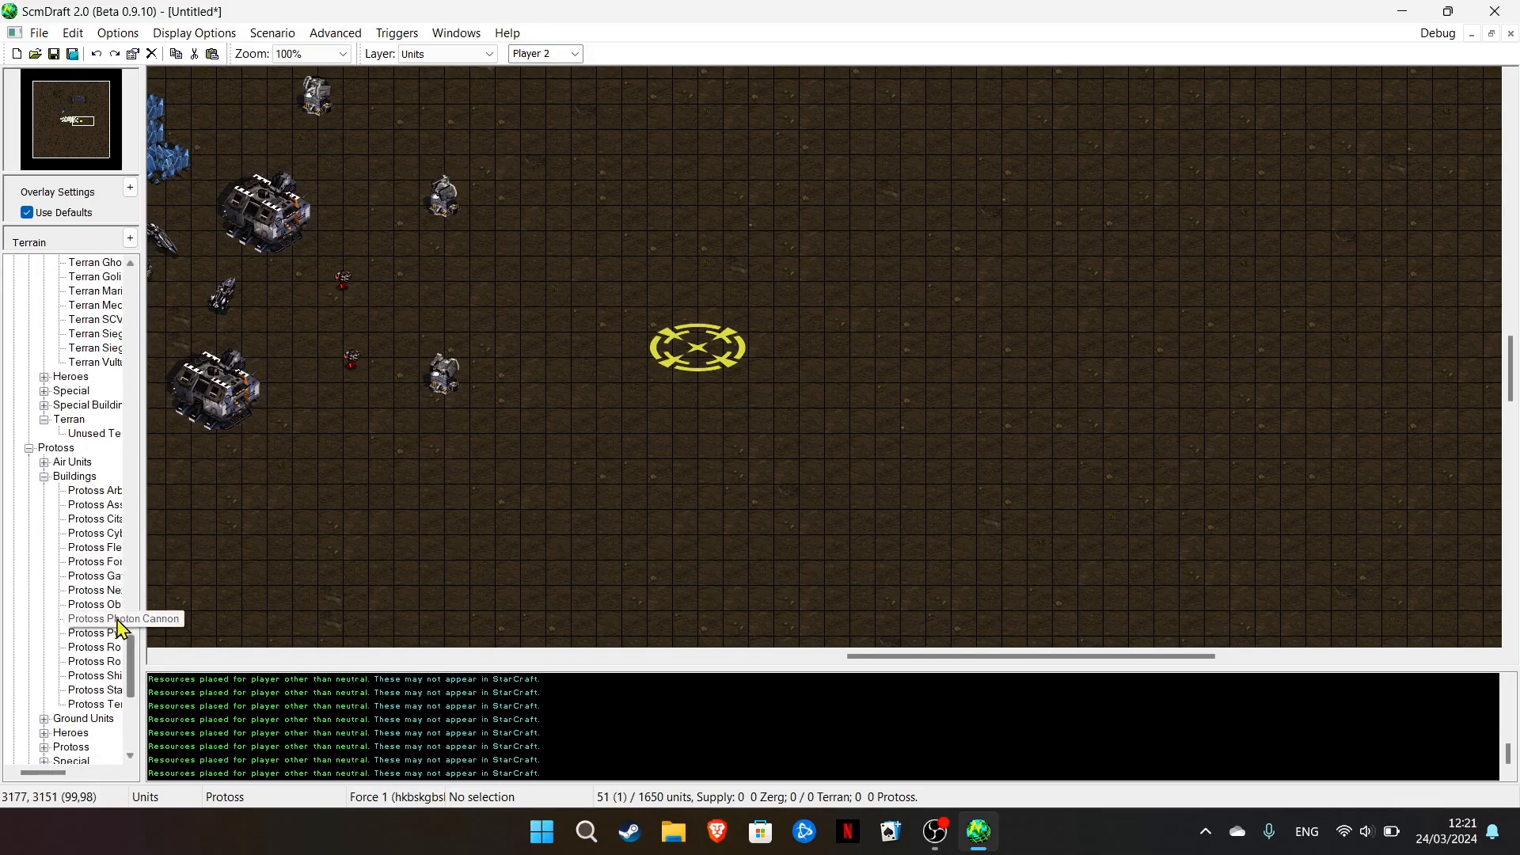
click(93, 590)
Place three Protoss Gateways around the Nexus: one to the southwest, one to the southeast and one to the east
click(91, 575)
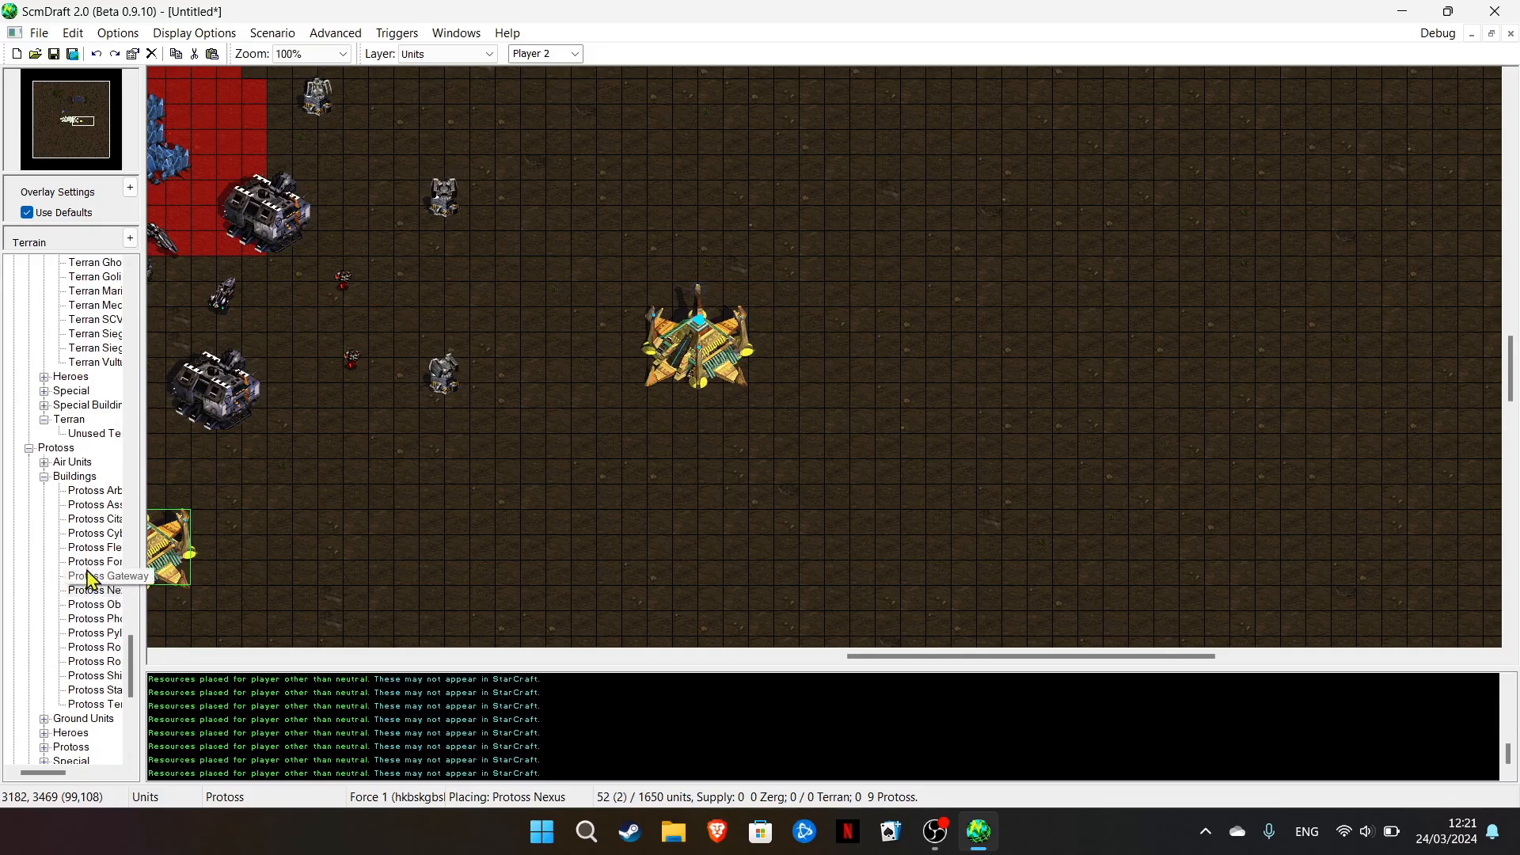
click(571, 469)
click(876, 493)
click(1002, 344)
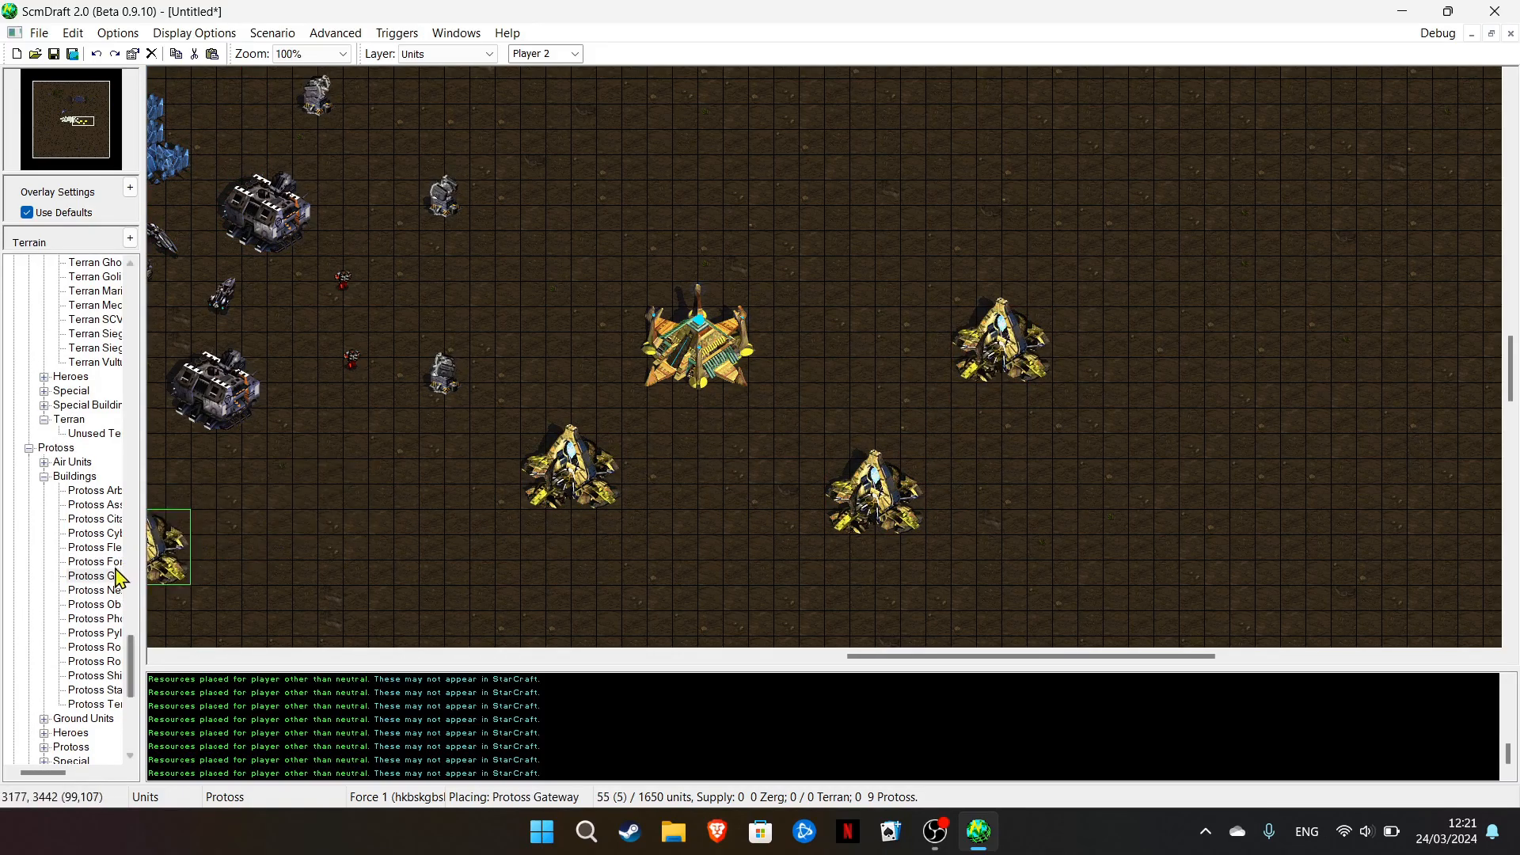
Place three Protoss Pylons between the Nexus and the Gateways, and two Shield Batteries beside the southern Gateways
click(91, 633)
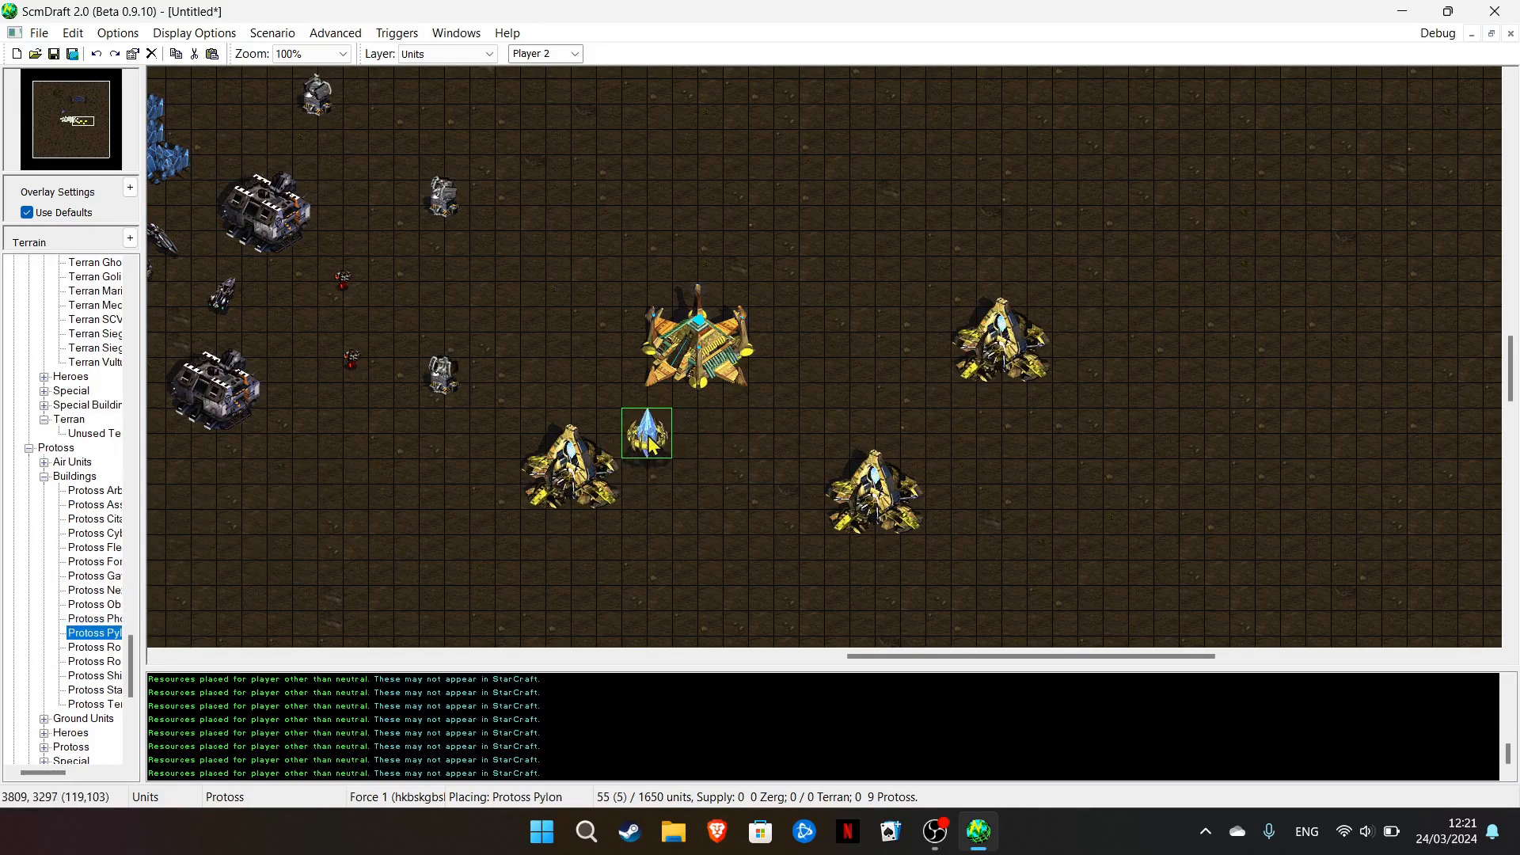
click(648, 412)
click(774, 435)
click(925, 339)
right_click(420, 555)
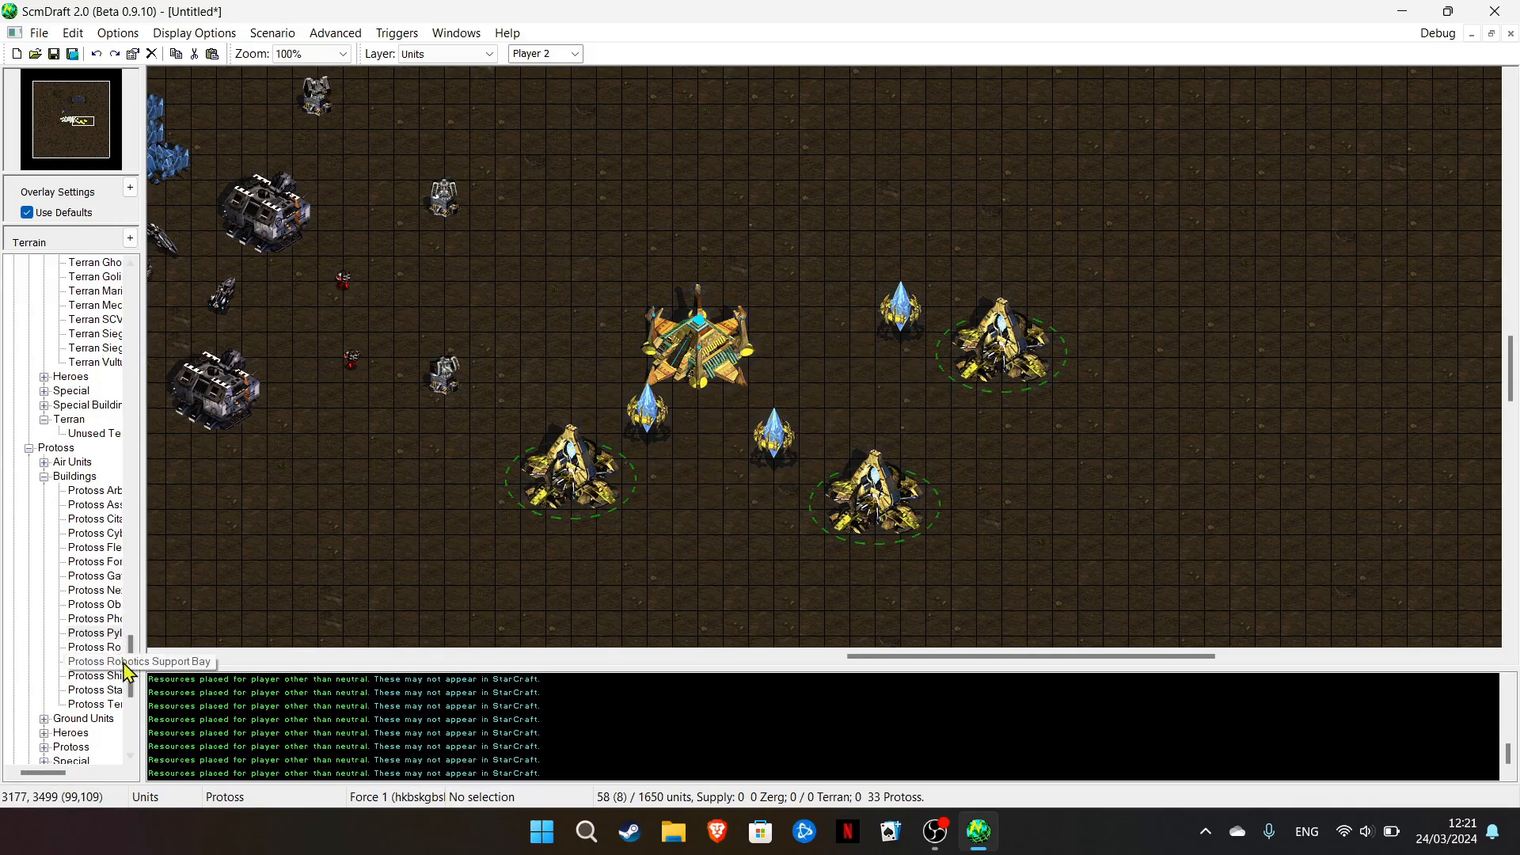
click(95, 676)
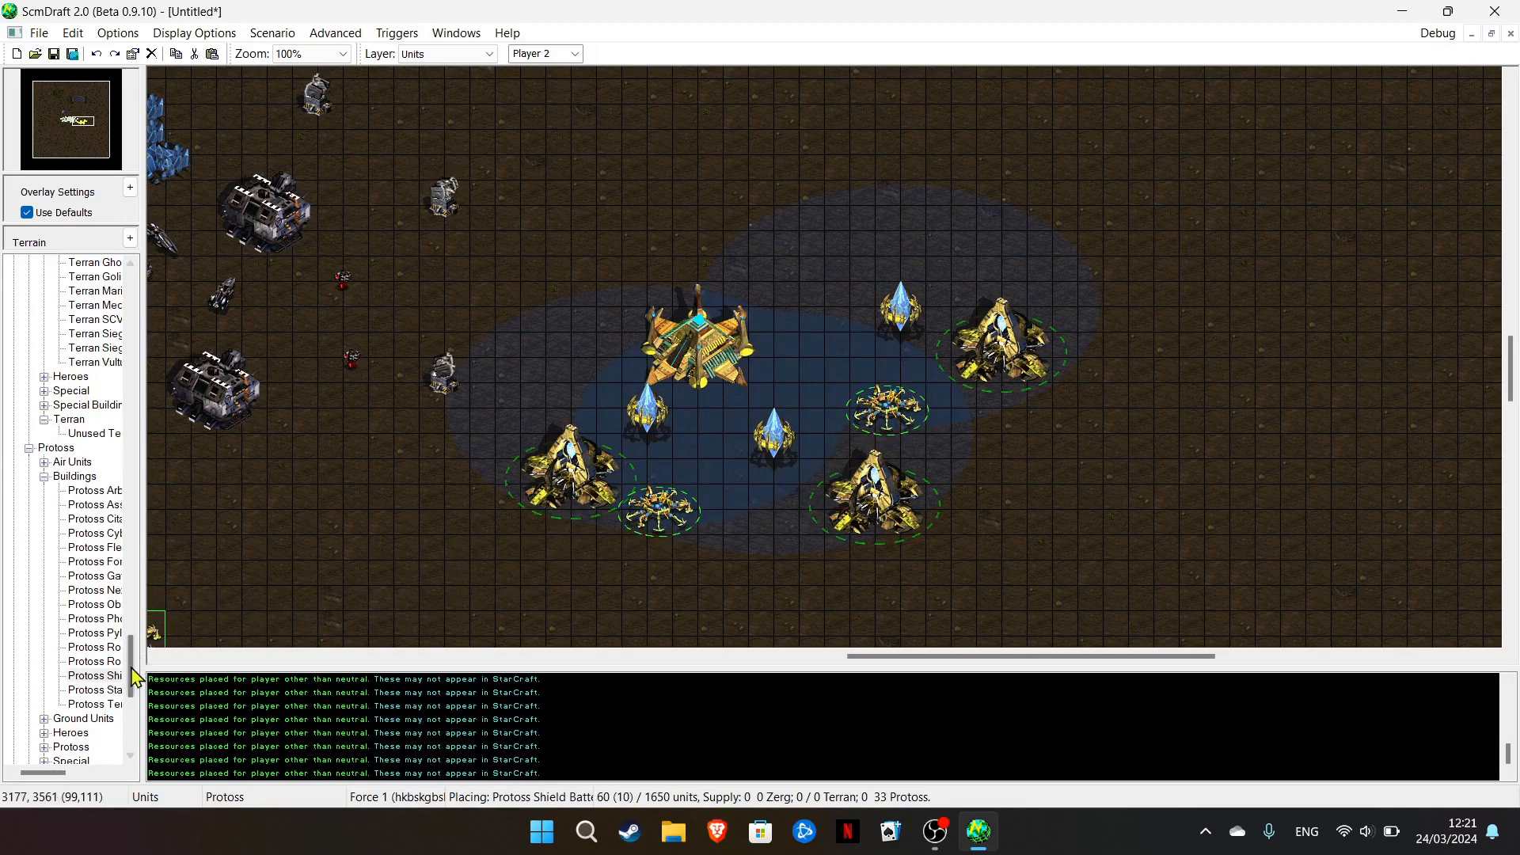
Place a Protoss Robotics Support Bay west of the Nexus and two Robotics Facilities to its east and northeast
click(515, 410)
click(113, 633)
click(103, 648)
click(832, 368)
click(1007, 270)
right_click(916, 252)
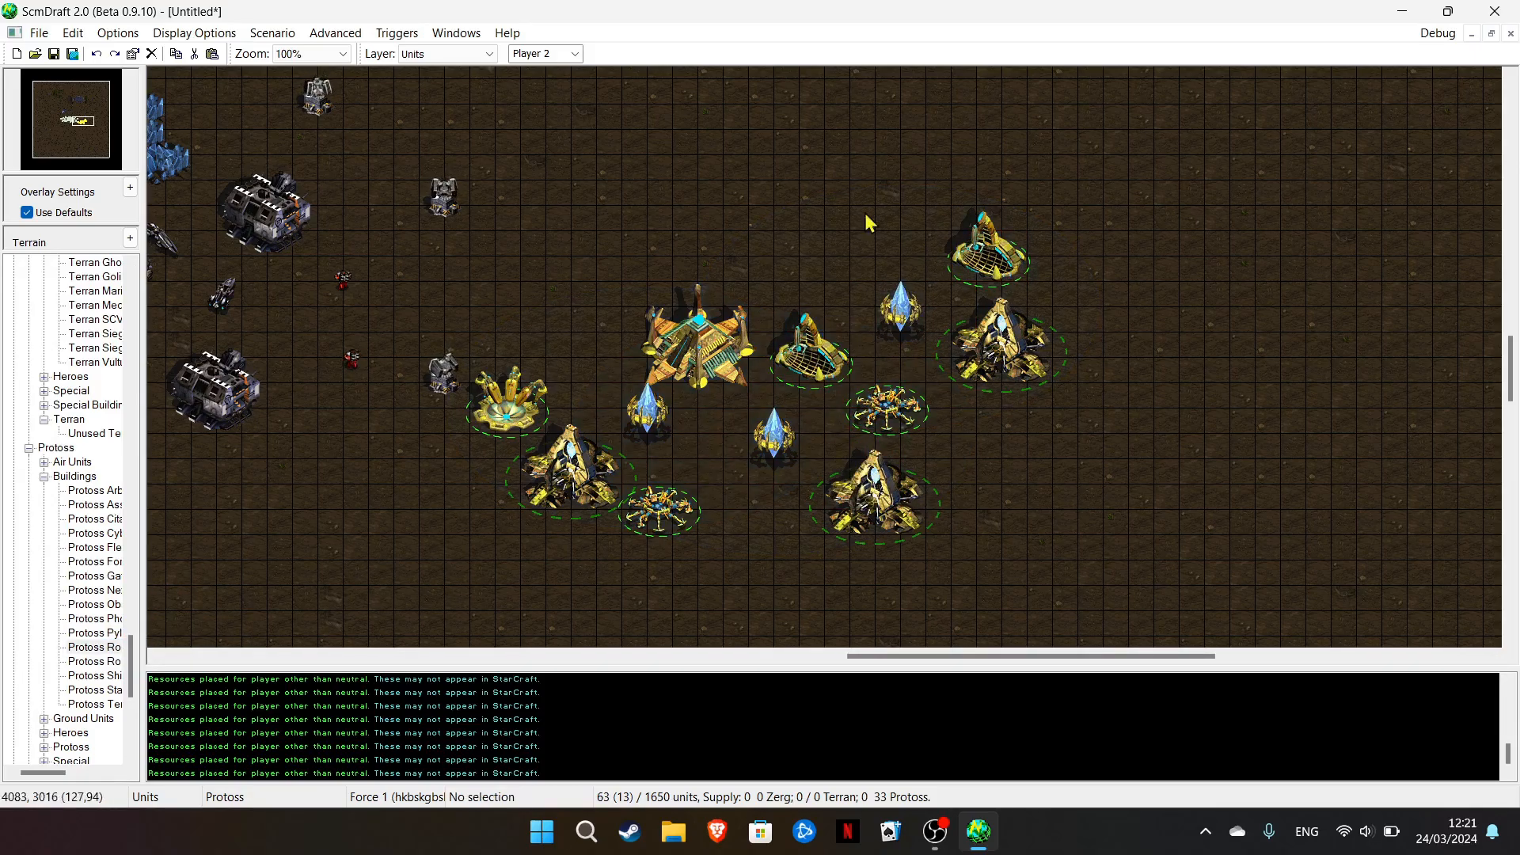
Place eleven Mineral Fields for Player 2 in an arc north and northwest of the Nexus
drag(82, 126, 77, 122)
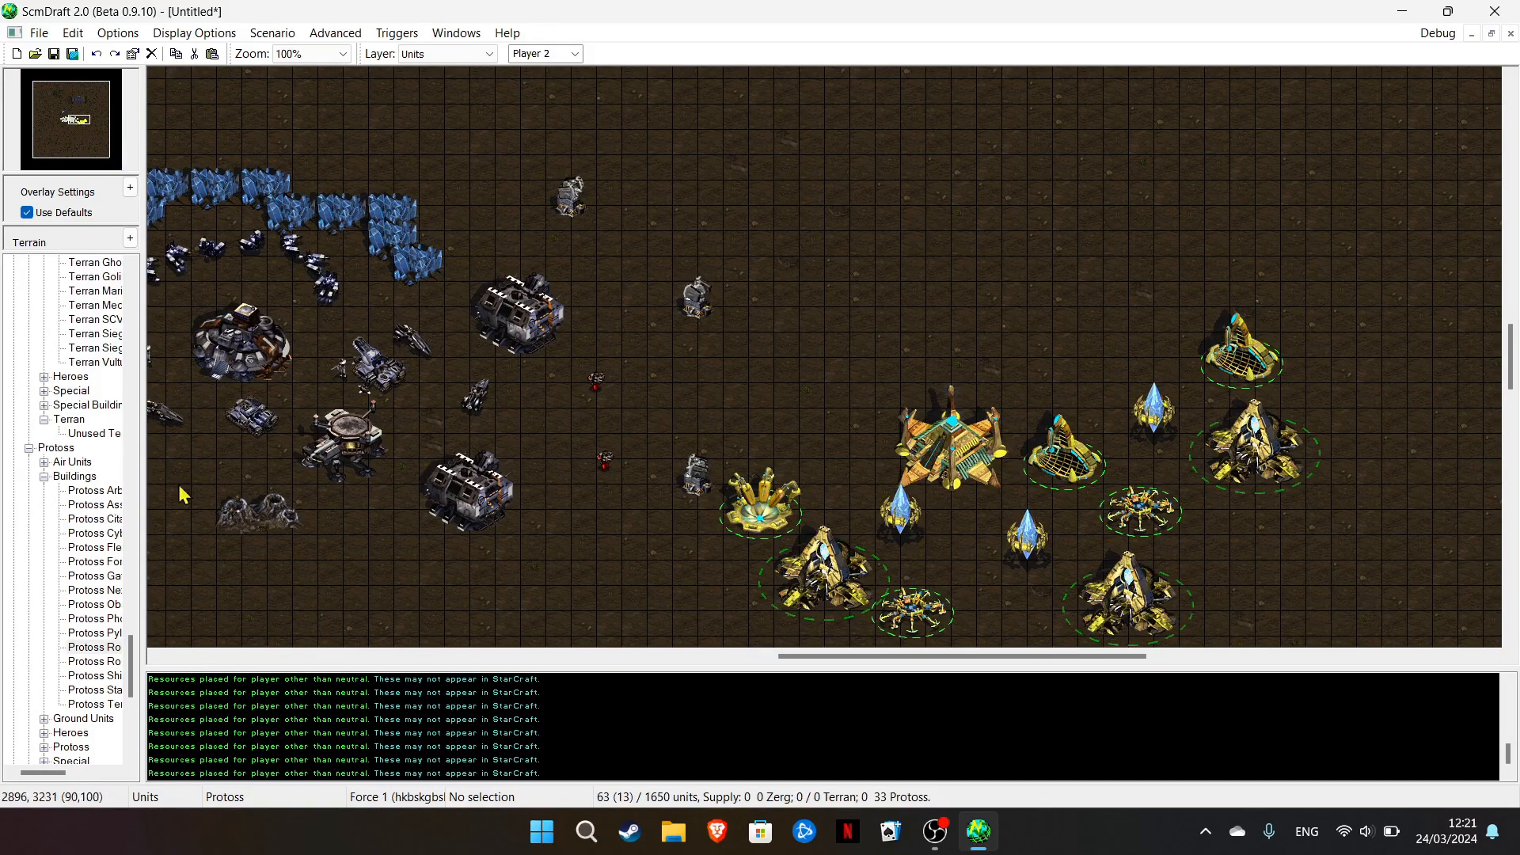
scroll(63, 752, down, 2)
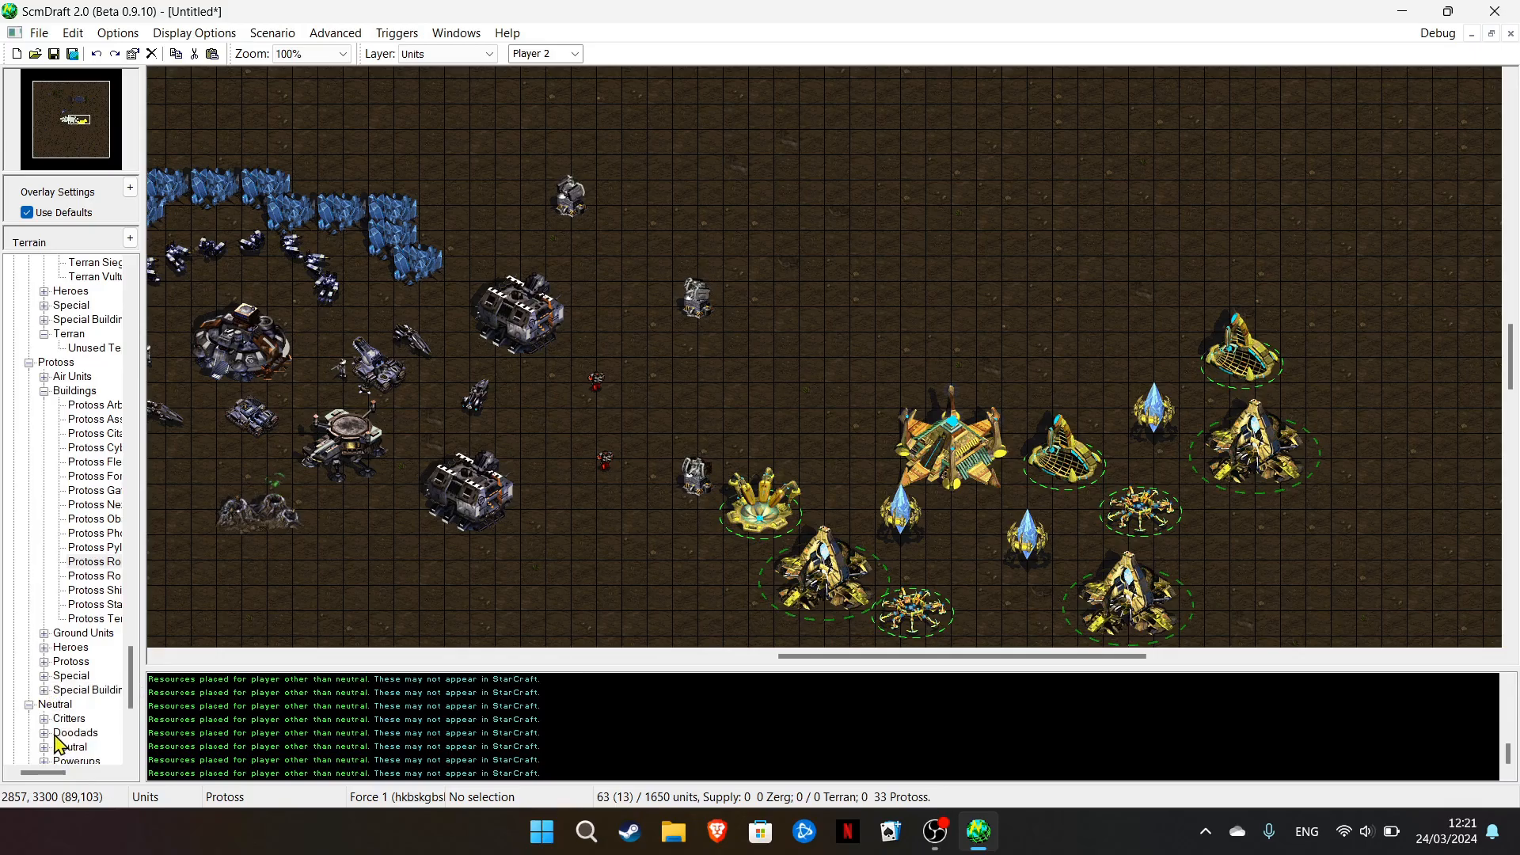
scroll(59, 744, down, 1)
scroll(71, 755, down, 1)
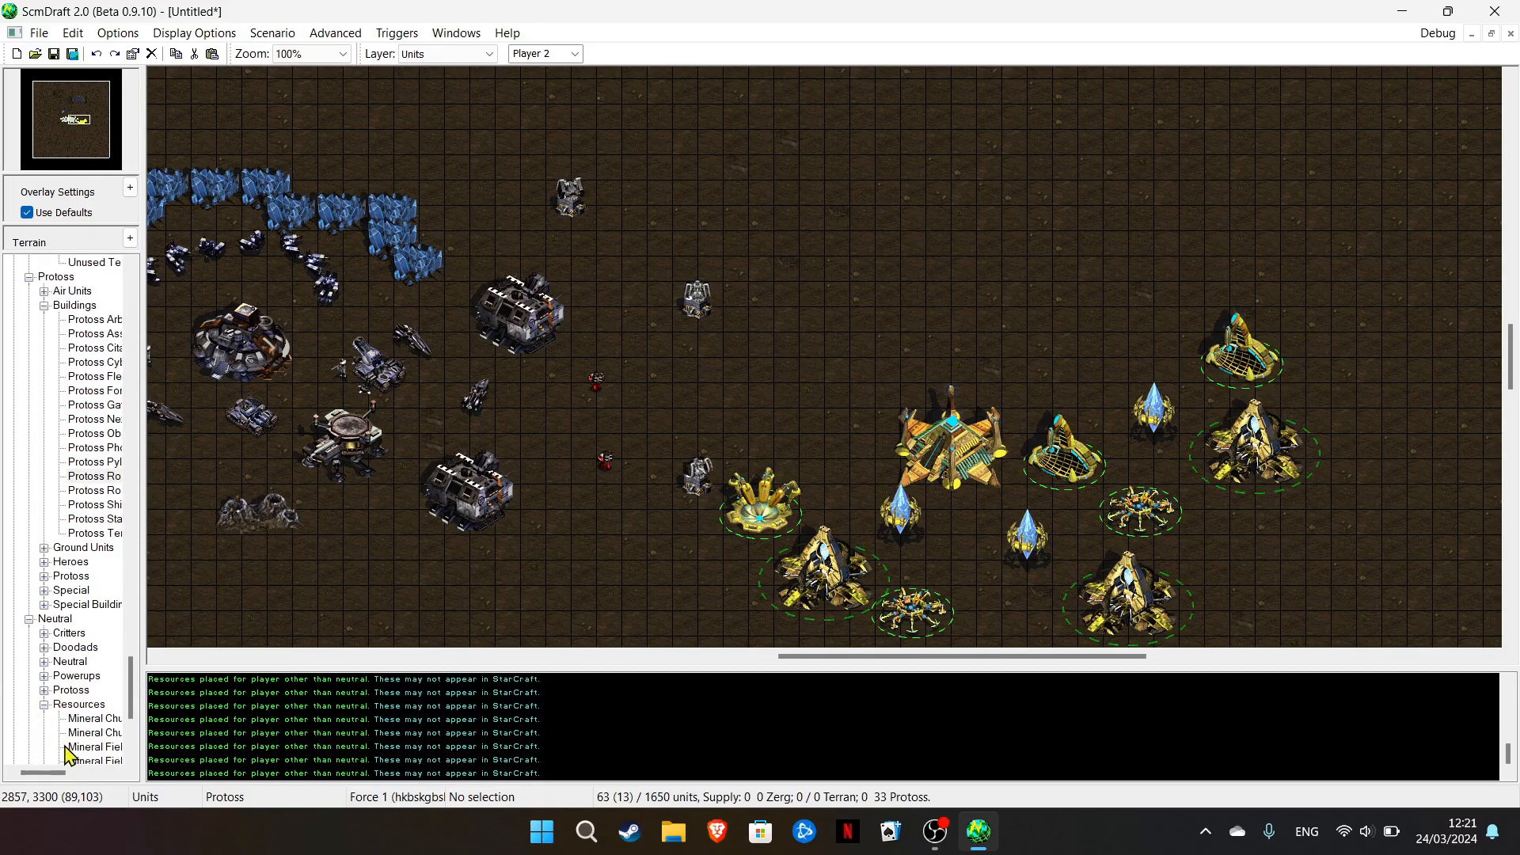
click(91, 748)
mouse_move(749, 368)
mouse_down()
mouse_move(800, 285)
mouse_move(1118, 336)
mouse_up()
Place a Vespene Geyser west of the Nexus, just below the western end of the Protoss mineral arc
scroll(109, 716, down, 2)
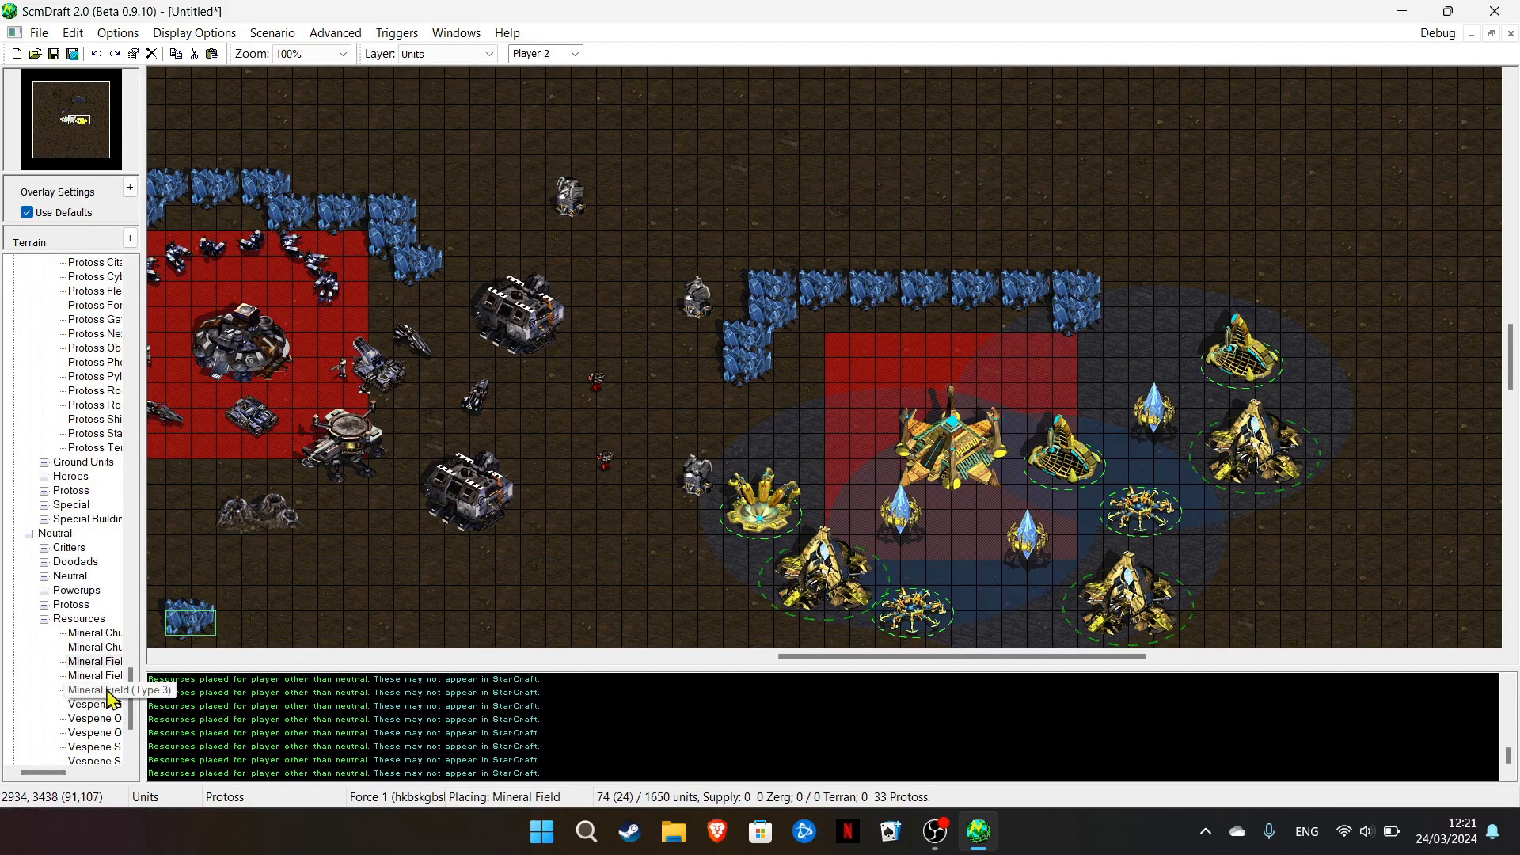
click(109, 706)
click(689, 412)
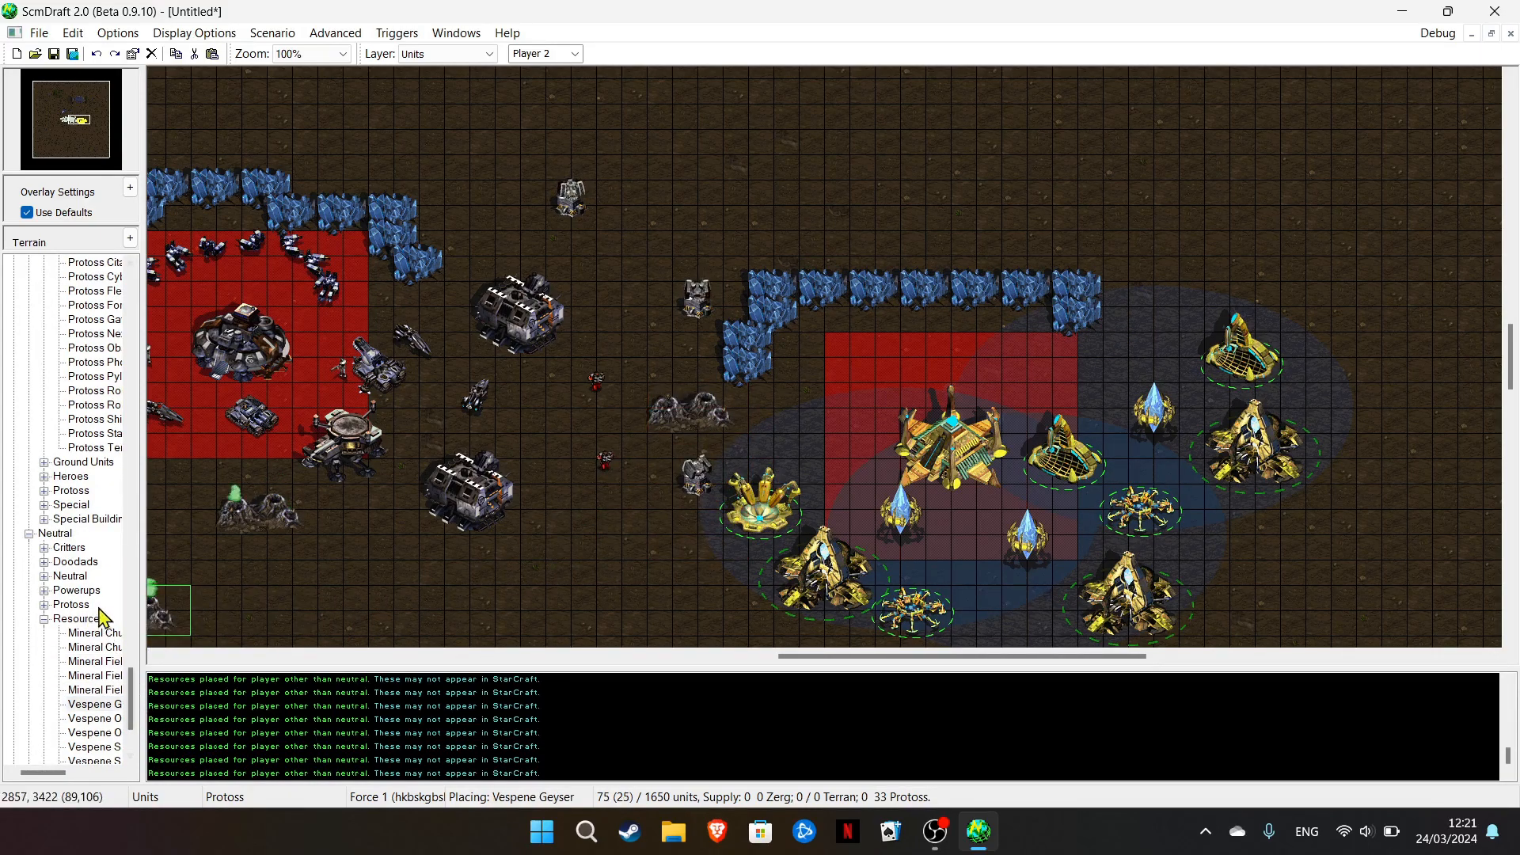
Place six Protoss Probes between the Nexus and its Mineral Fields and end the placement
scroll(83, 626, up, 4)
scroll(81, 625, up, 1)
scroll(111, 571, up, 5)
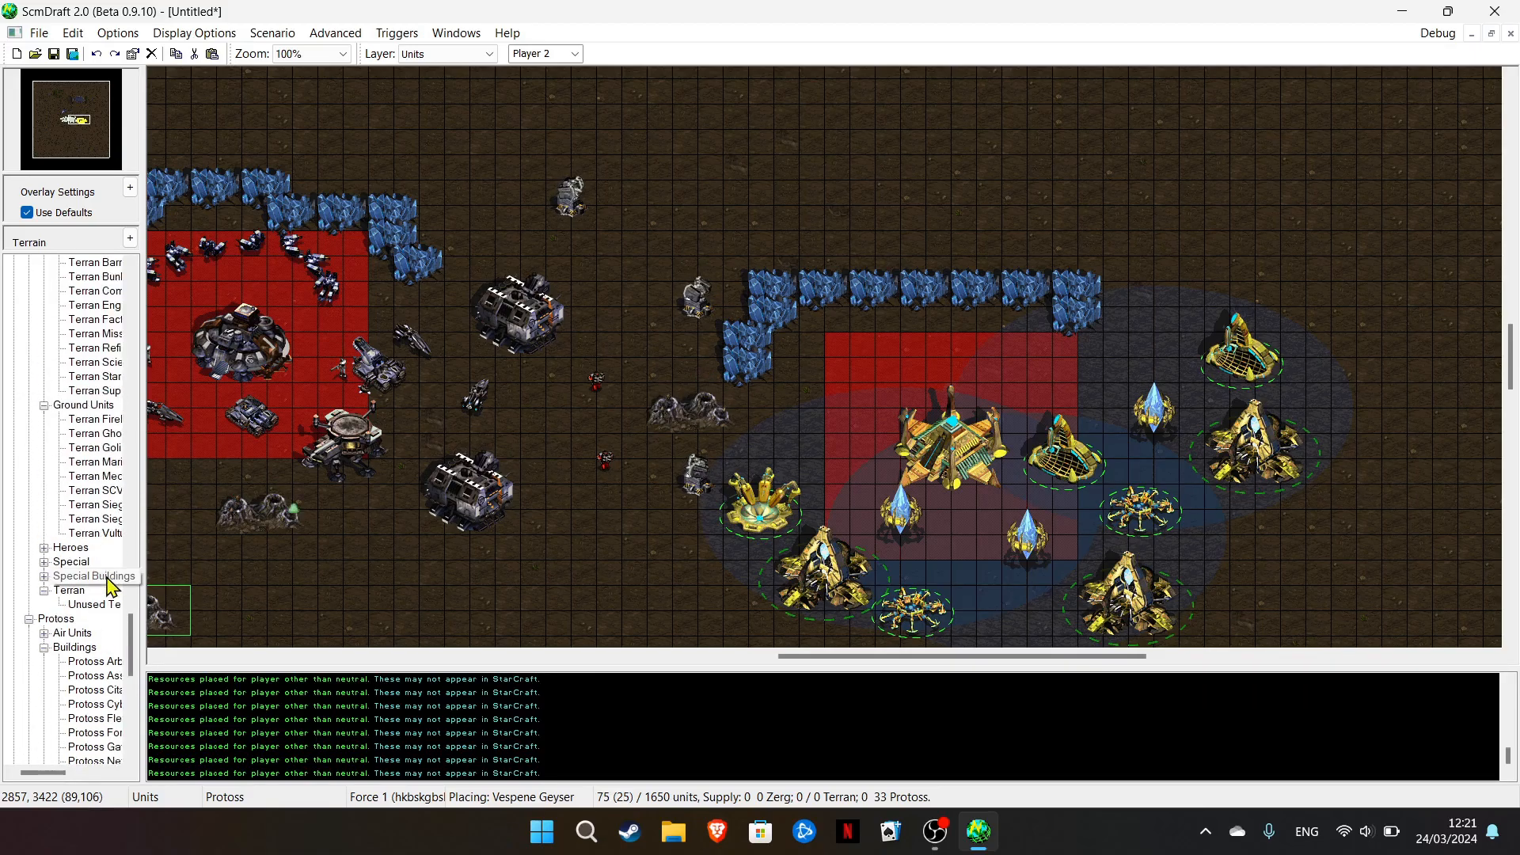
scroll(103, 605, down, 6)
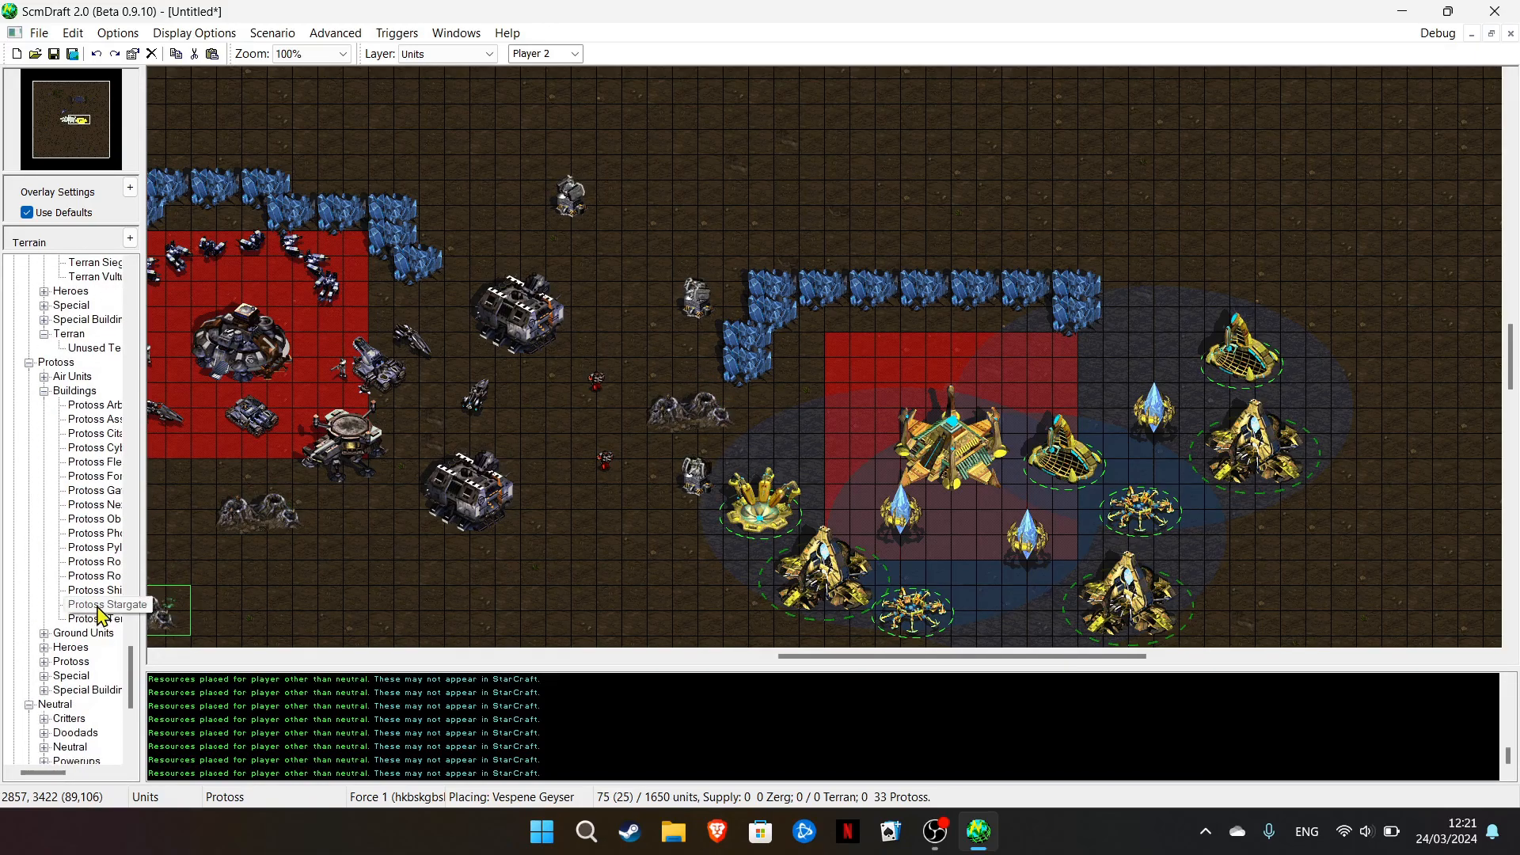
click(48, 634)
scroll(103, 665, down, 1)
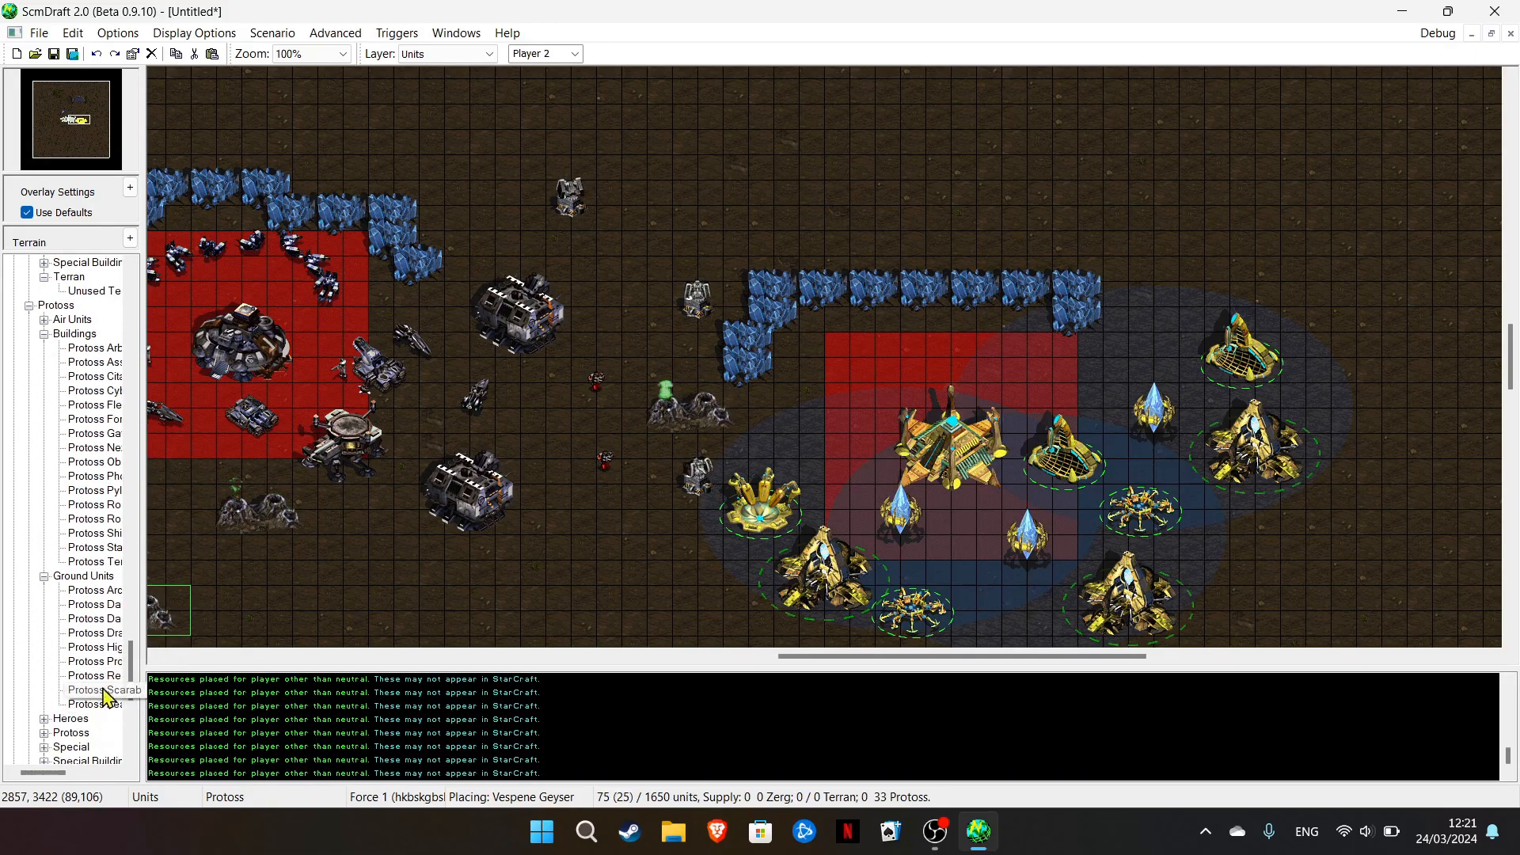
scroll(115, 711, down, 1)
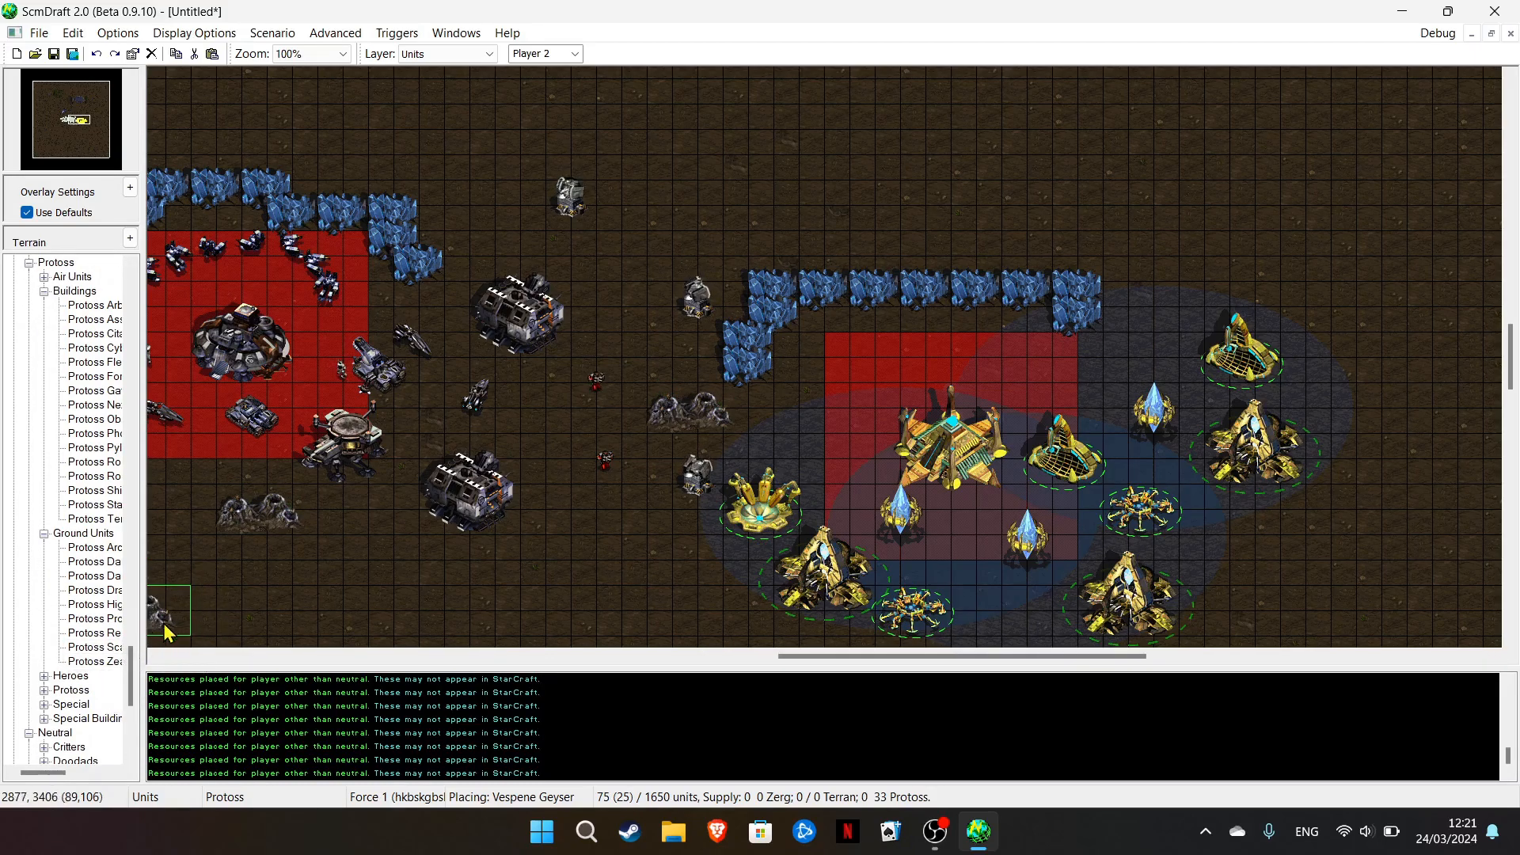
click(95, 619)
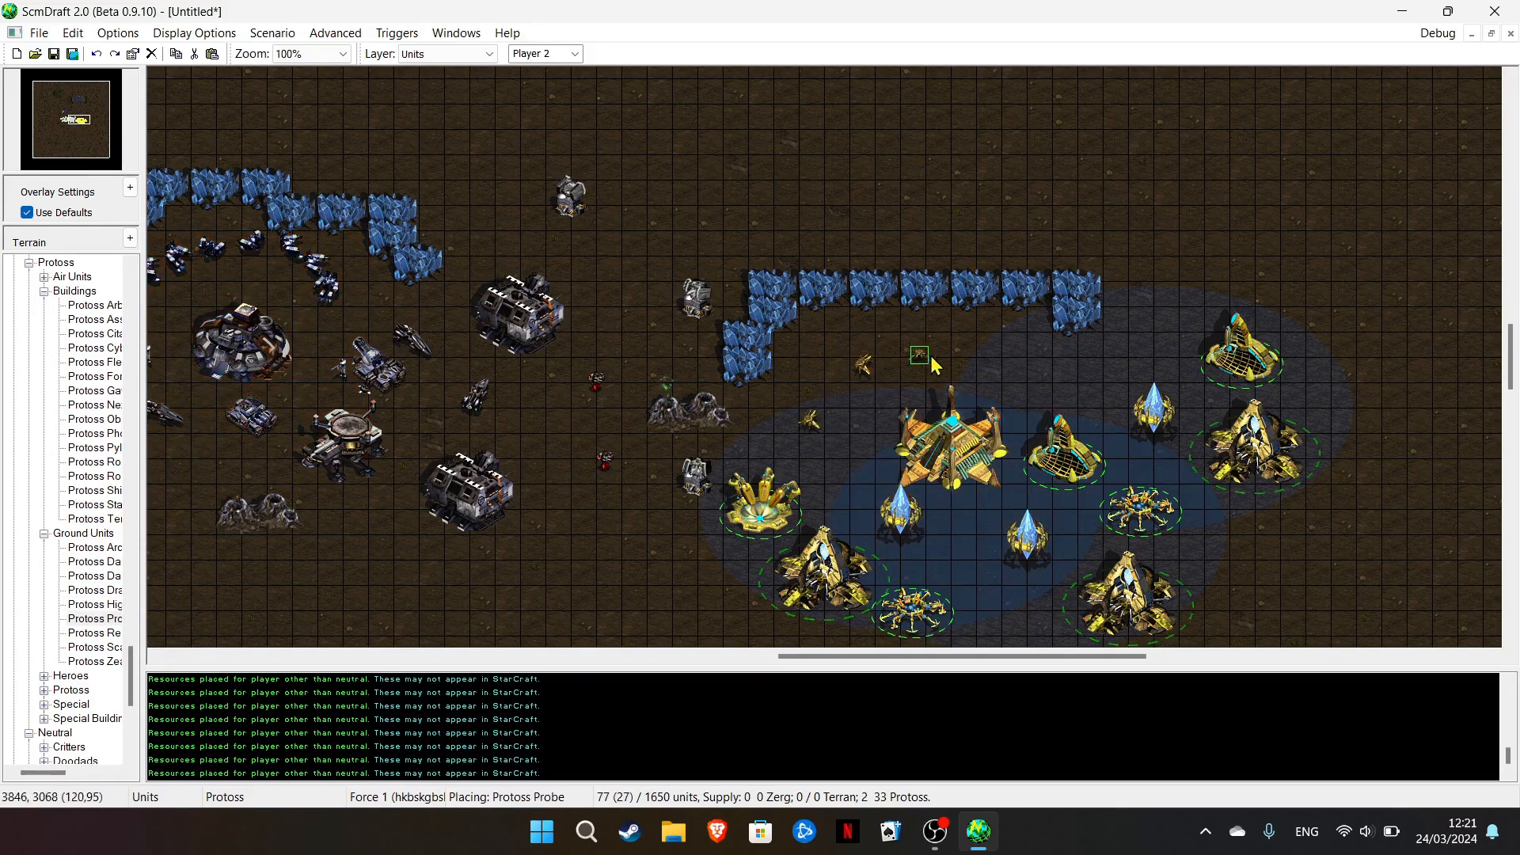
right_click(418, 410)
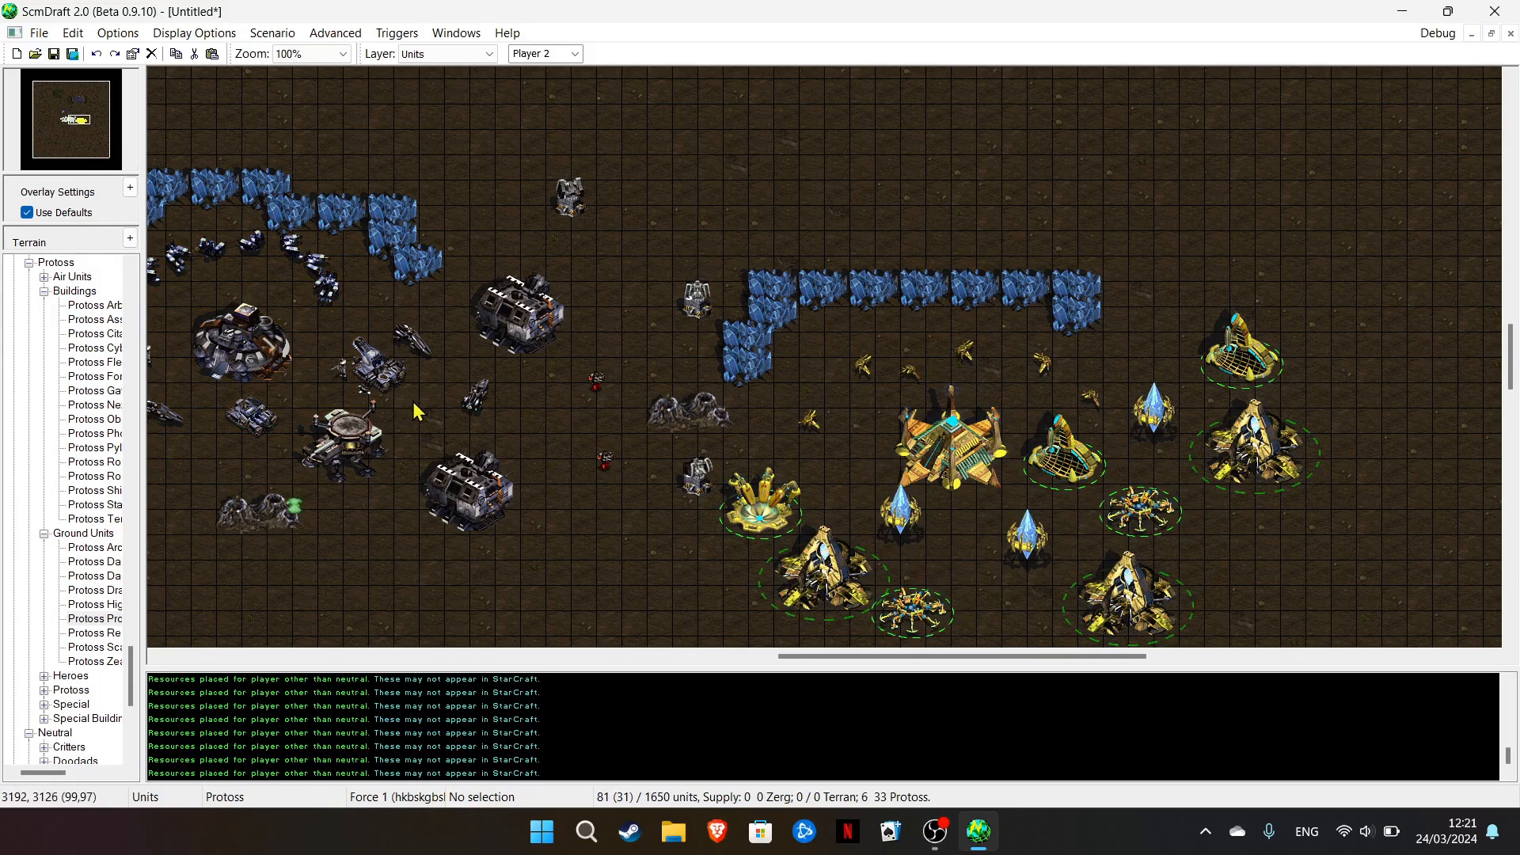
Place nine Protoss Dragoons around the western, southern and eastern outskirts of the Protoss base
click(95, 590)
click(640, 528)
click(710, 586)
click(734, 612)
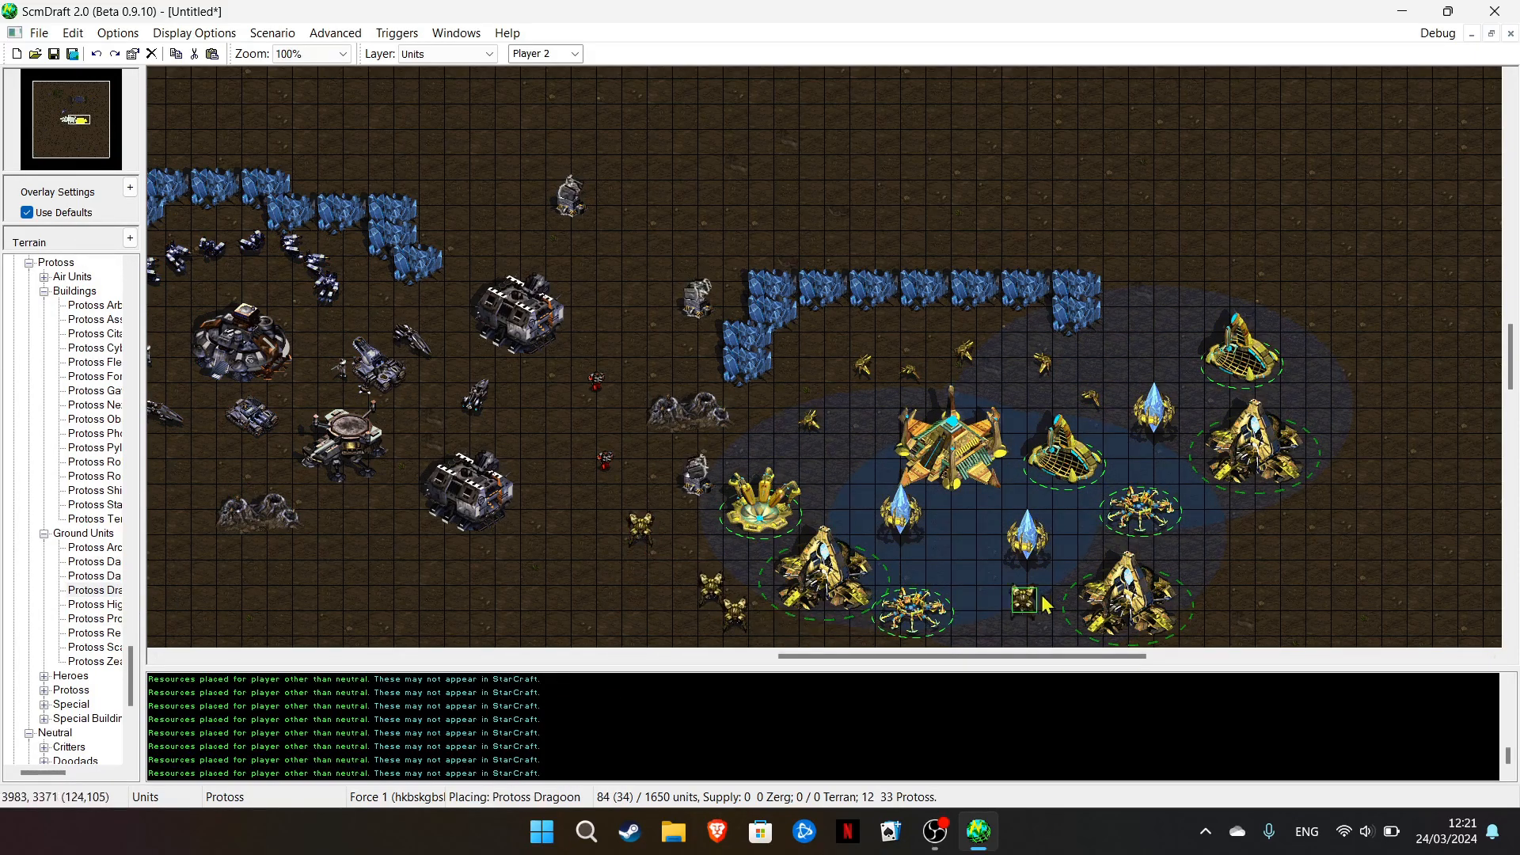
click(84, 127)
click(926, 540)
click(953, 546)
click(762, 590)
click(786, 585)
Place several Protoss Scarabs along the southern edge of the Protoss base
click(113, 648)
click(683, 549)
click(839, 553)
click(1079, 567)
click(150, 539)
Place Protoss Dark Templar among the Pylons and Gateways, and three Archons along the base's southern edge
click(95, 576)
click(853, 466)
click(908, 498)
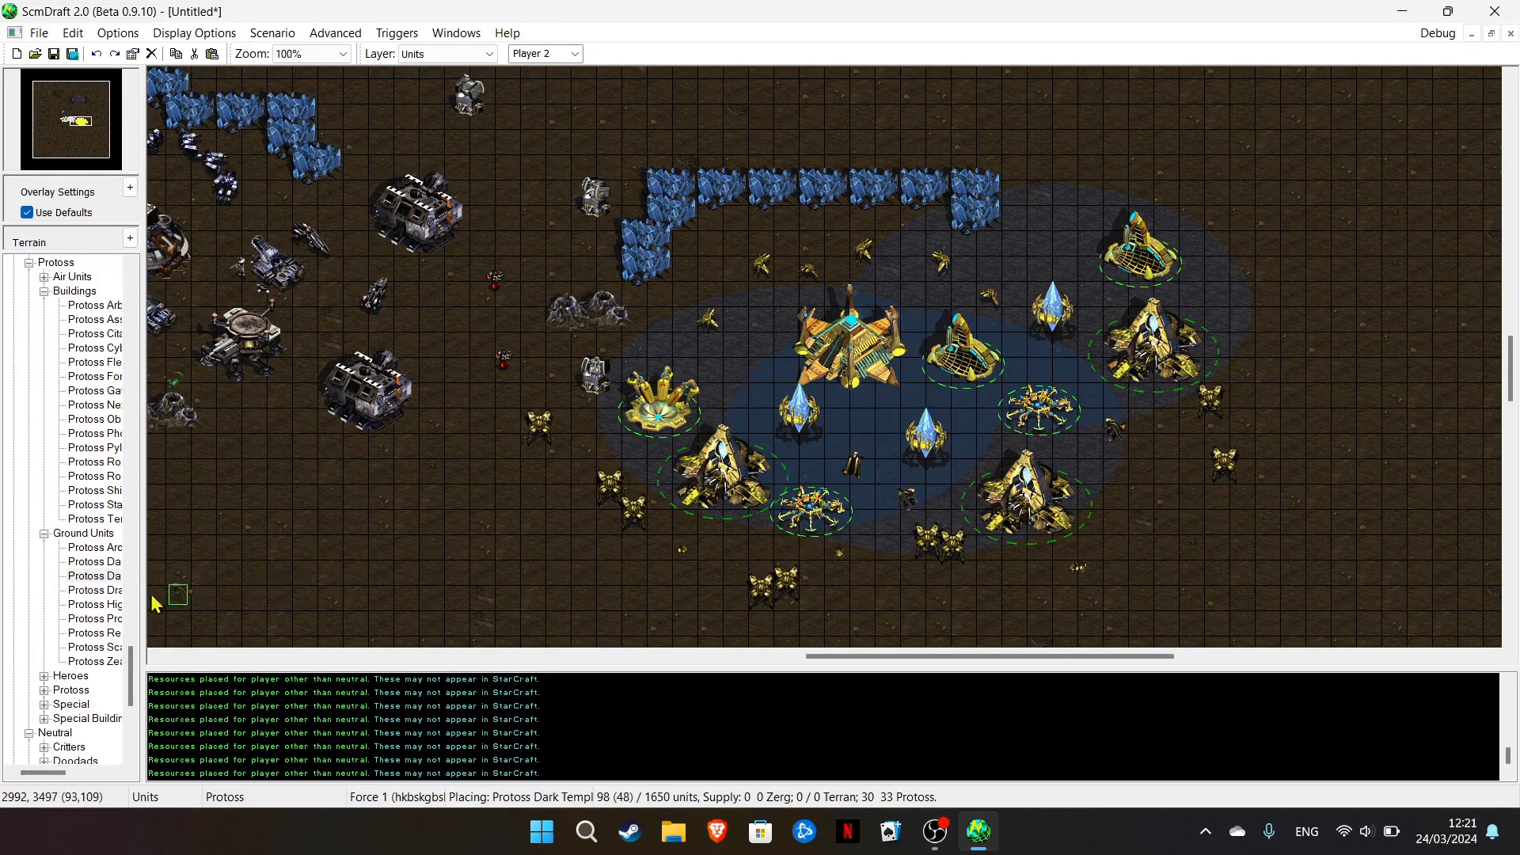
click(91, 547)
click(523, 547)
click(721, 549)
click(1161, 537)
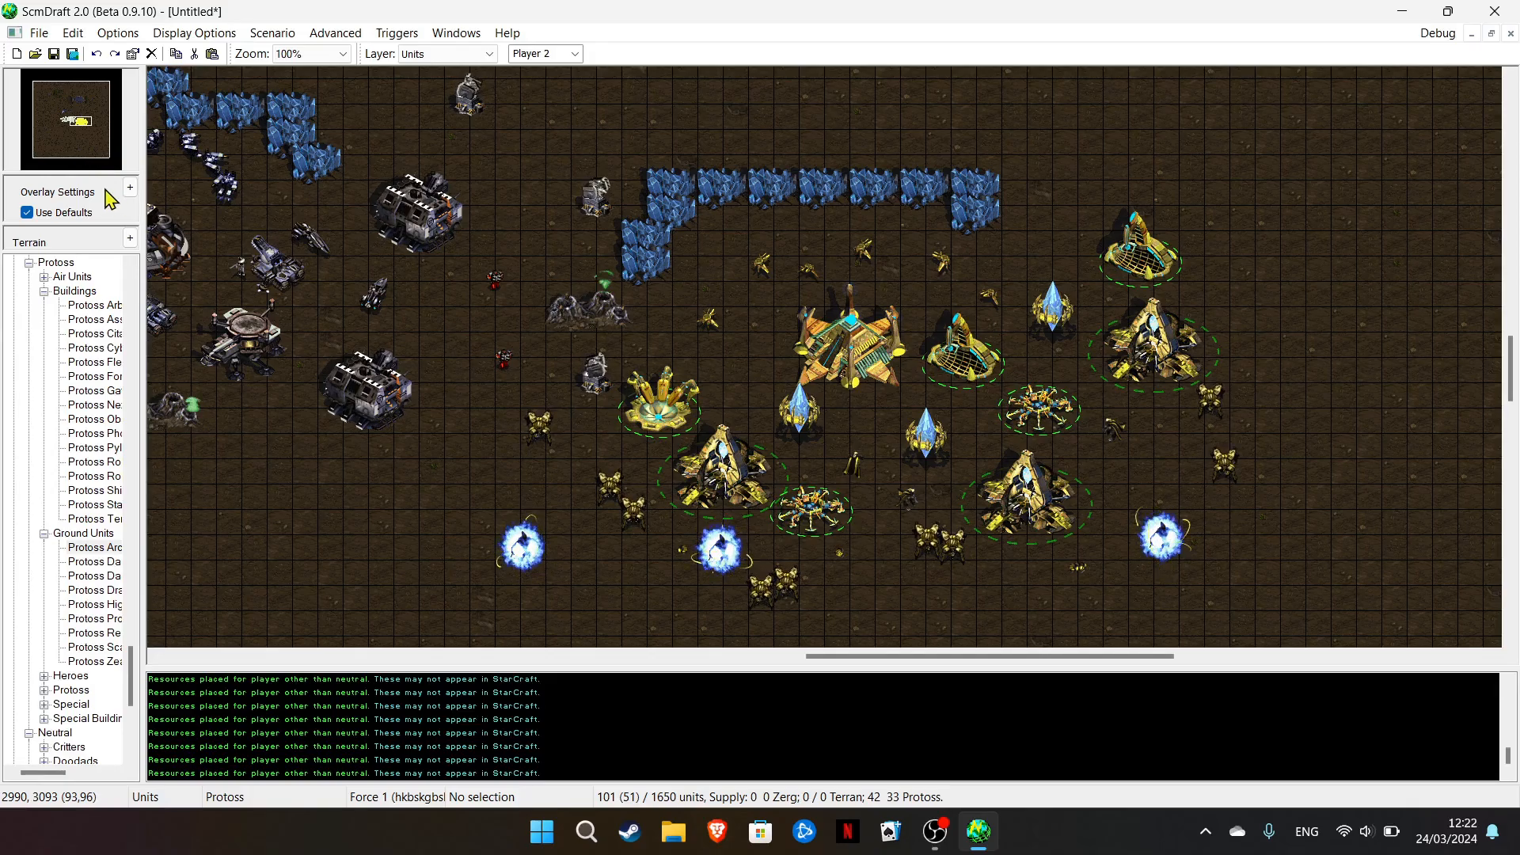
Place a cluster of Dirt #55 tank doodads west of the Terran base
drag(83, 134, 68, 133)
scroll(36, 388, up, 8)
scroll(36, 388, up, 20)
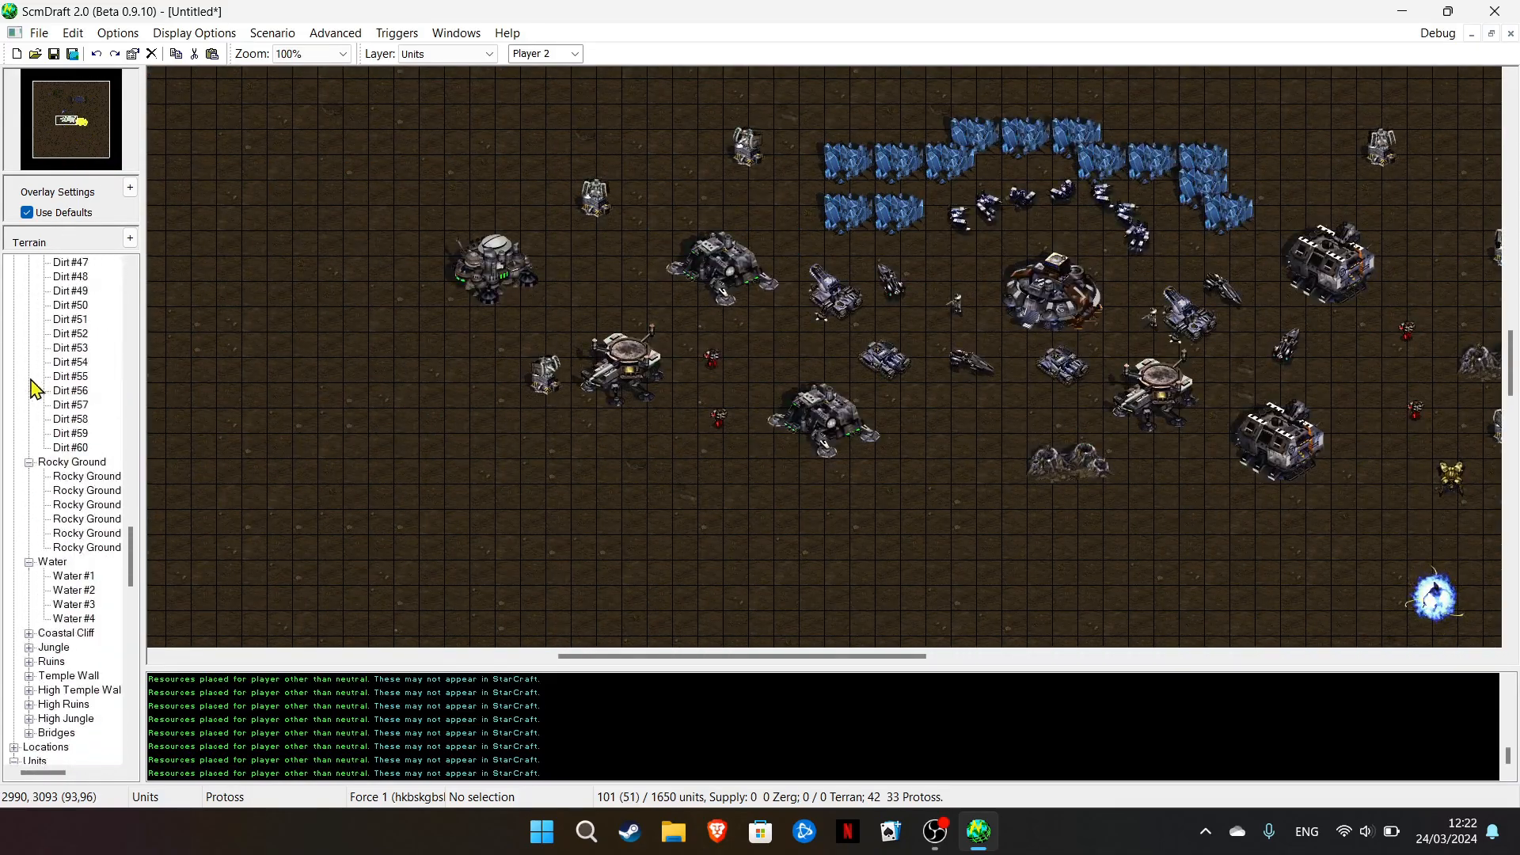
click(80, 377)
drag(268, 154, 215, 296)
Paint High Dirt terrain west of the Terran base and a long High Dirt ridge north of the mineral fields
scroll(74, 380, up, 20)
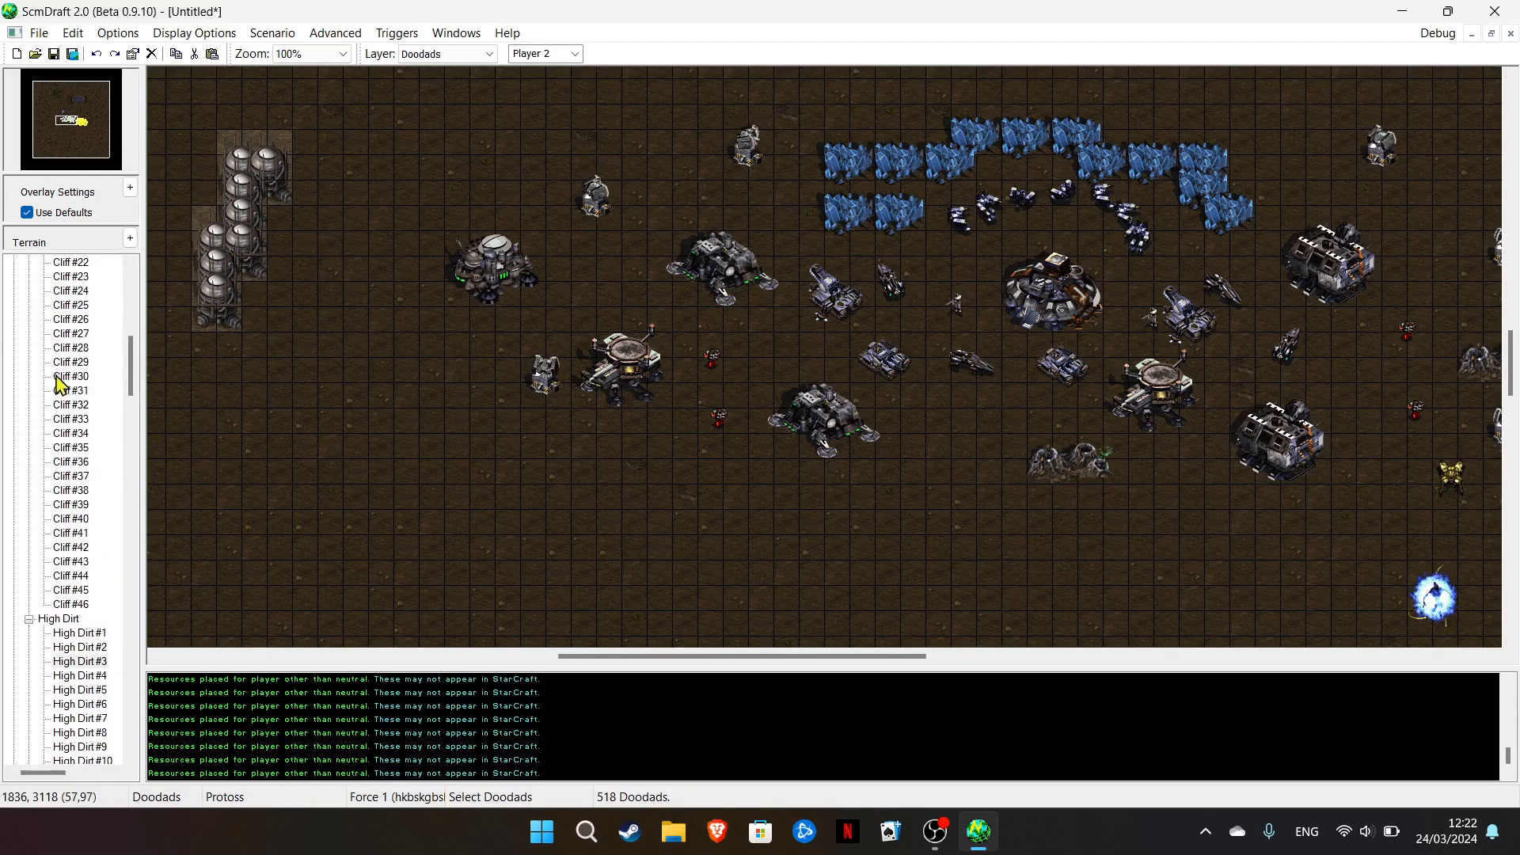
click(58, 390)
mouse_move(206, 373)
mouse_down()
mouse_move(204, 412)
mouse_move(510, 621)
mouse_move(339, 380)
mouse_move(568, 580)
mouse_move(352, 392)
mouse_up()
drag(80, 115, 97, 138)
mouse_move(332, 277)
mouse_down()
mouse_move(475, 289)
mouse_move(1109, 214)
mouse_move(1344, 259)
mouse_up()
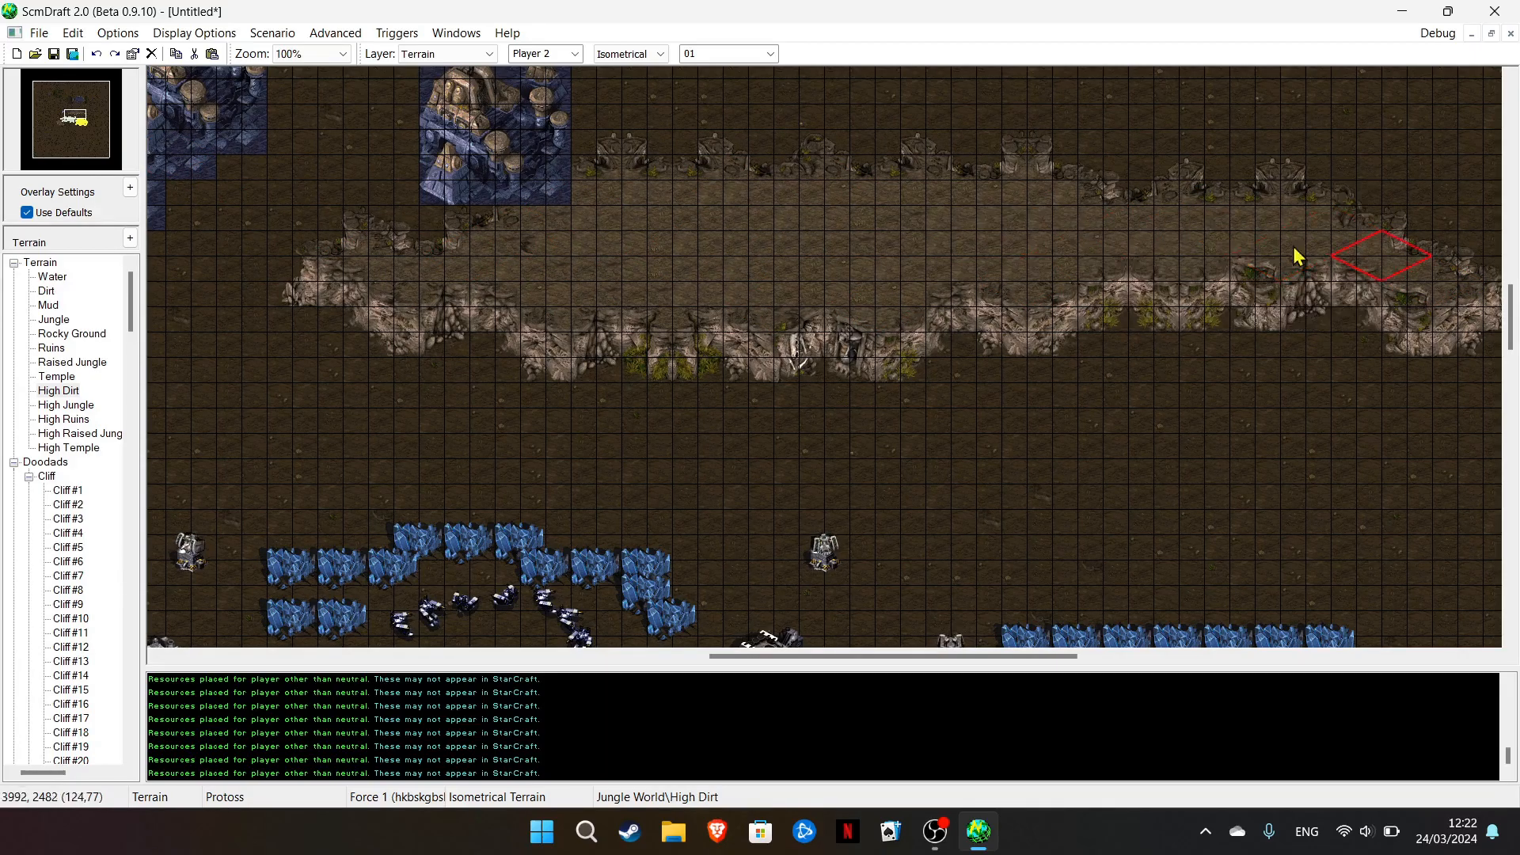
Paint a large High Dirt plateau in the open ground south of the two bases
drag(79, 120, 72, 138)
mouse_move(768, 150)
mouse_down()
mouse_move(761, 272)
mouse_move(908, 270)
mouse_move(922, 306)
mouse_up()
drag(89, 127, 101, 129)
mouse_move(1085, 131)
mouse_down()
mouse_move(799, 208)
mouse_move(1121, 191)
mouse_move(986, 134)
mouse_up()
Extend the northern part of the southern High Dirt plateau outward to the west and east
drag(66, 128, 76, 137)
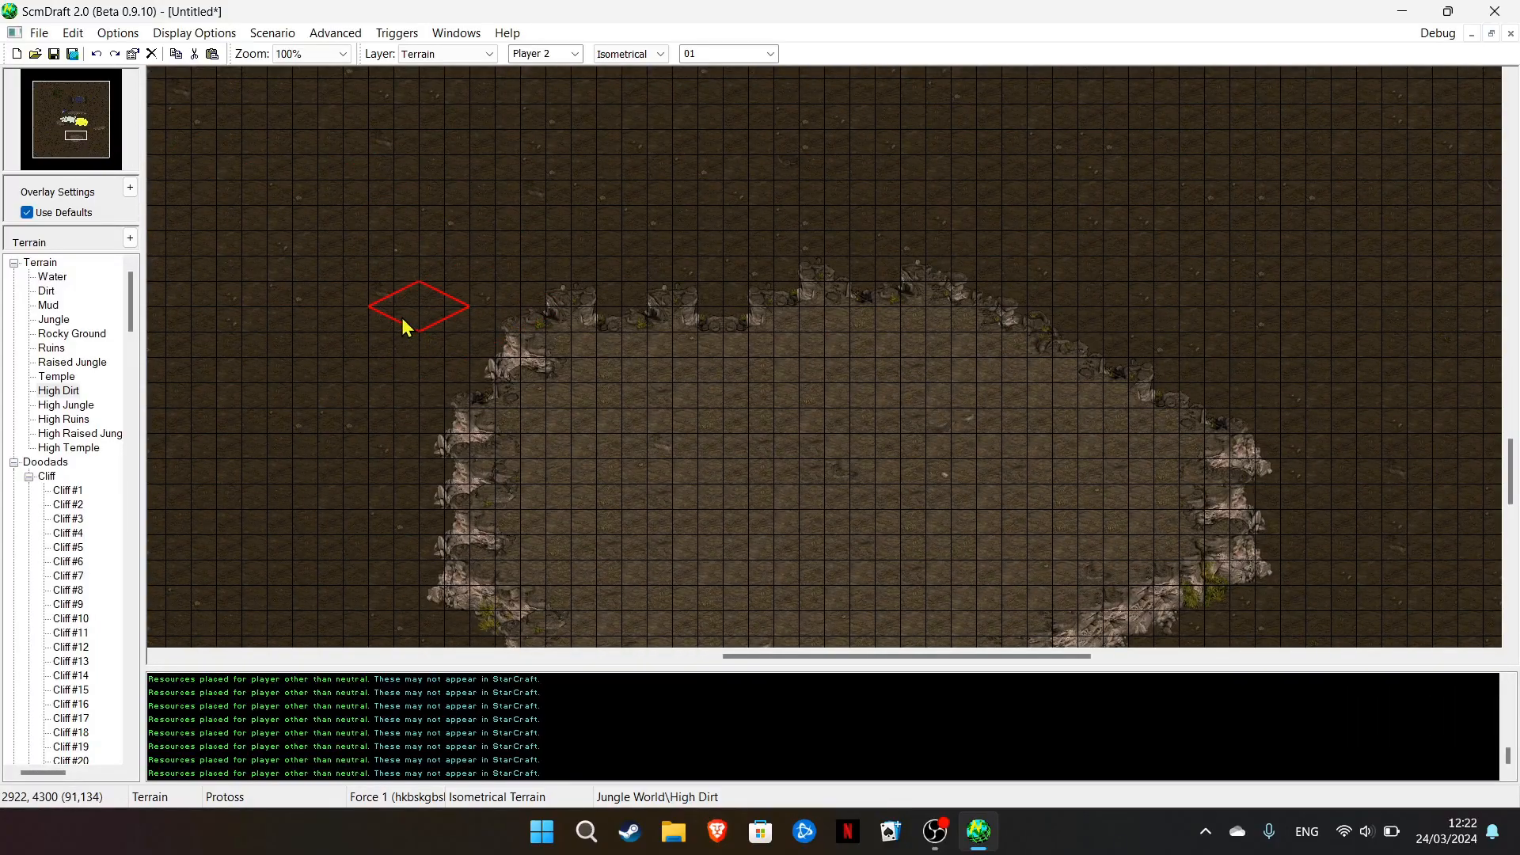
drag(243, 333, 677, 351)
mouse_move(1026, 340)
mouse_down()
mouse_move(1276, 336)
mouse_move(1070, 325)
mouse_up()
drag(895, 315, 359, 296)
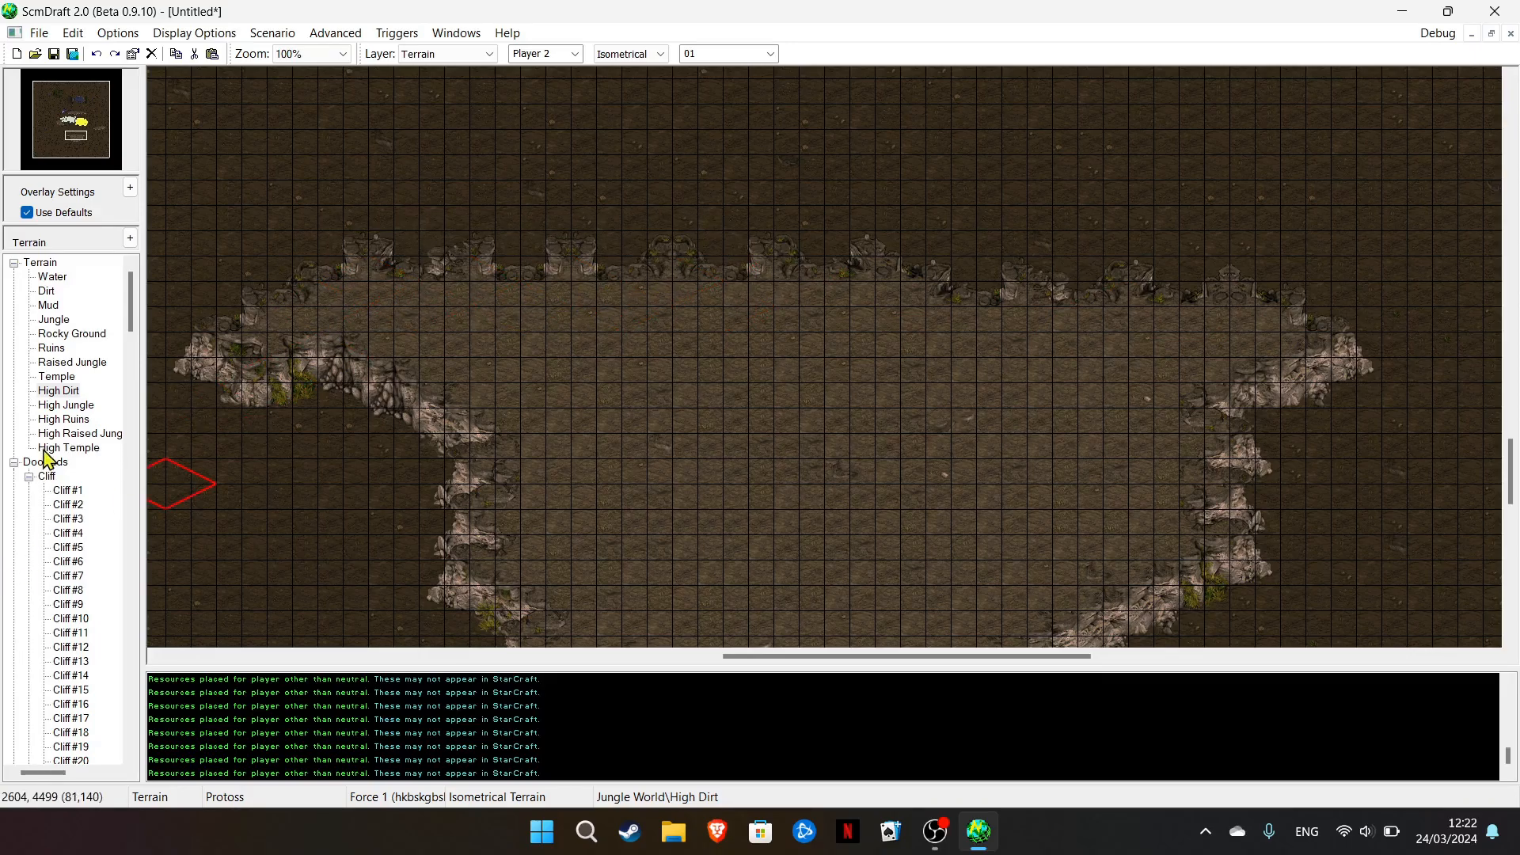
Try to place the Cliff #1 doodad on the plateau's northern cliff edge and undo the placement
click(69, 490)
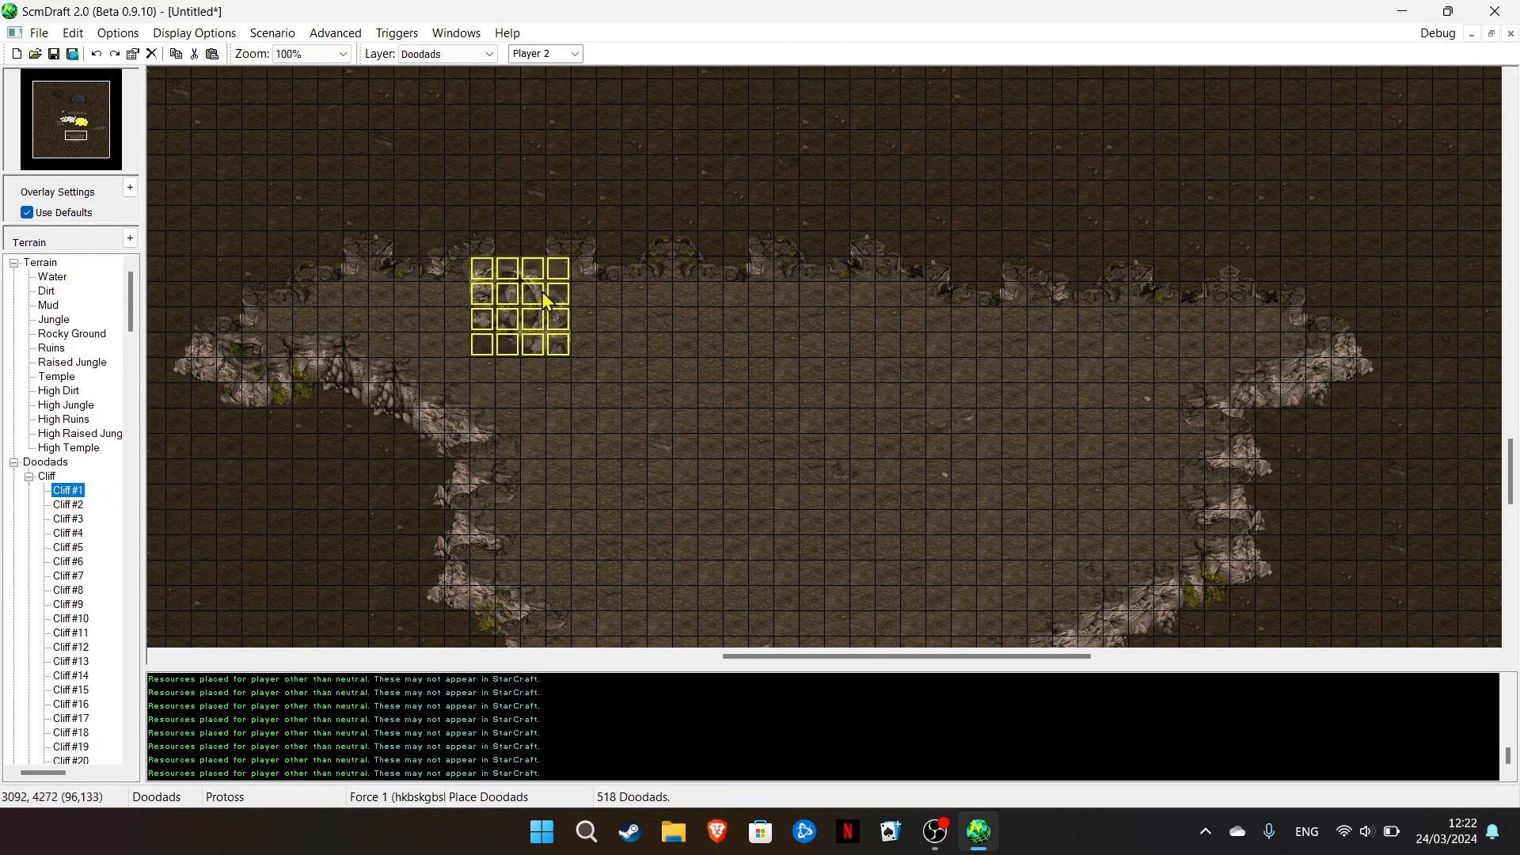
click(845, 235)
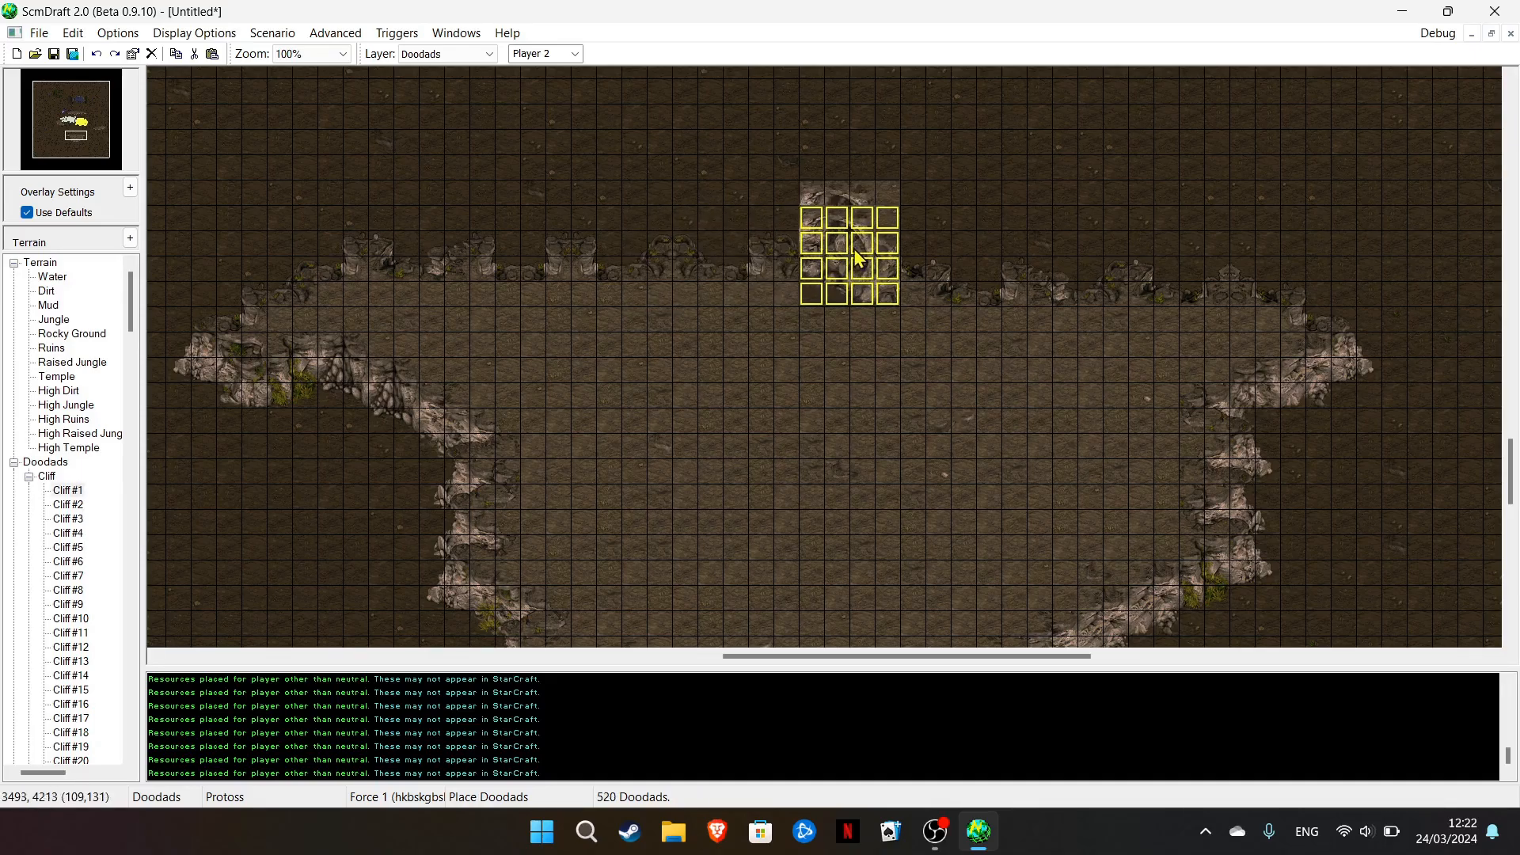
scroll(852, 238, down, 1)
key(Escape)
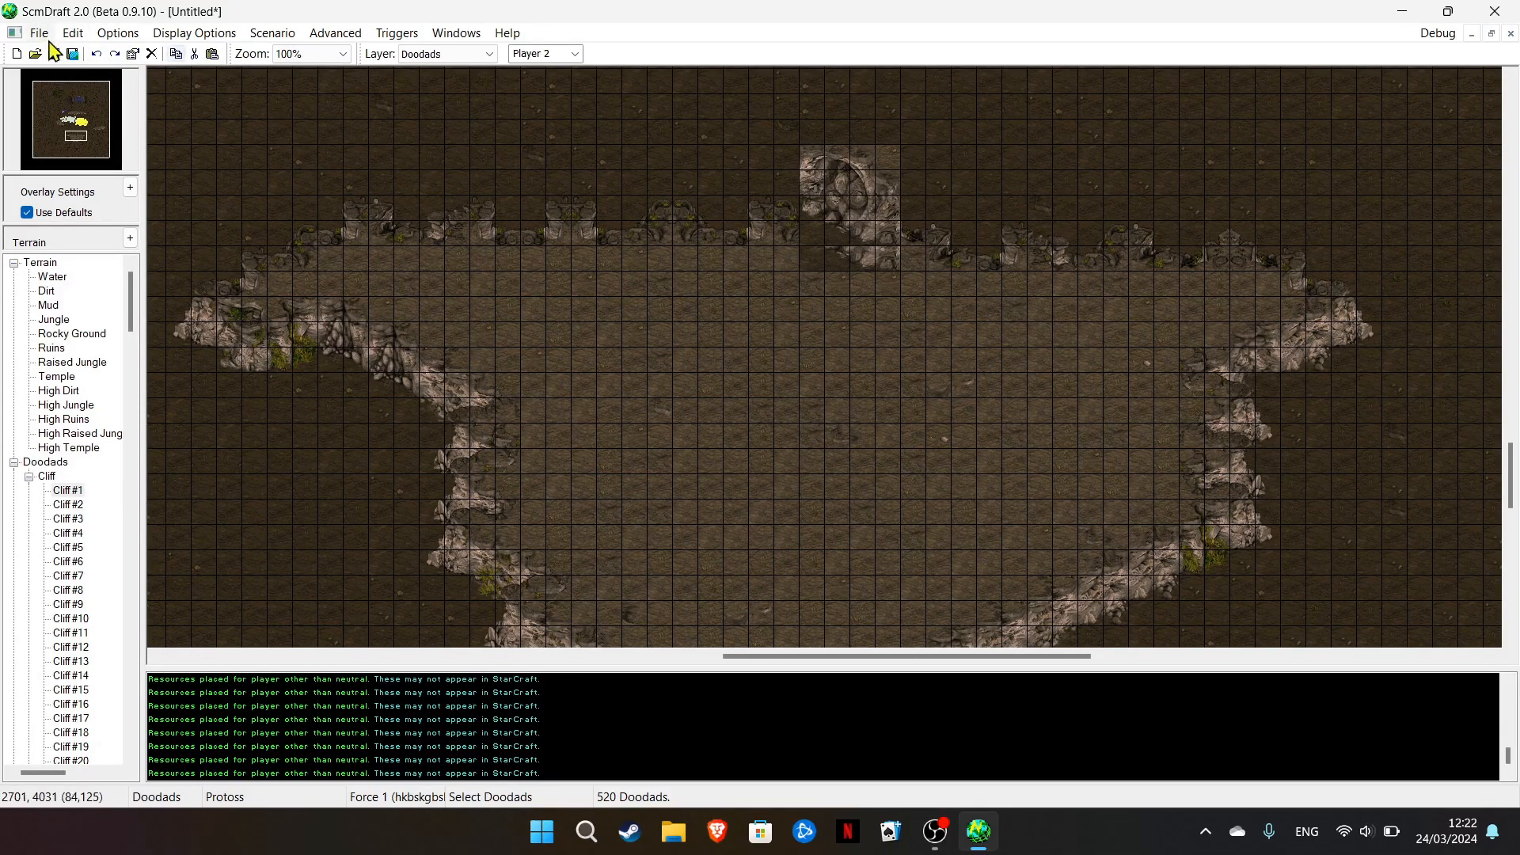
click(97, 55)
Place the Cliff #17 doodad on the eastern half of the plateau's northern cliff edge
click(66, 517)
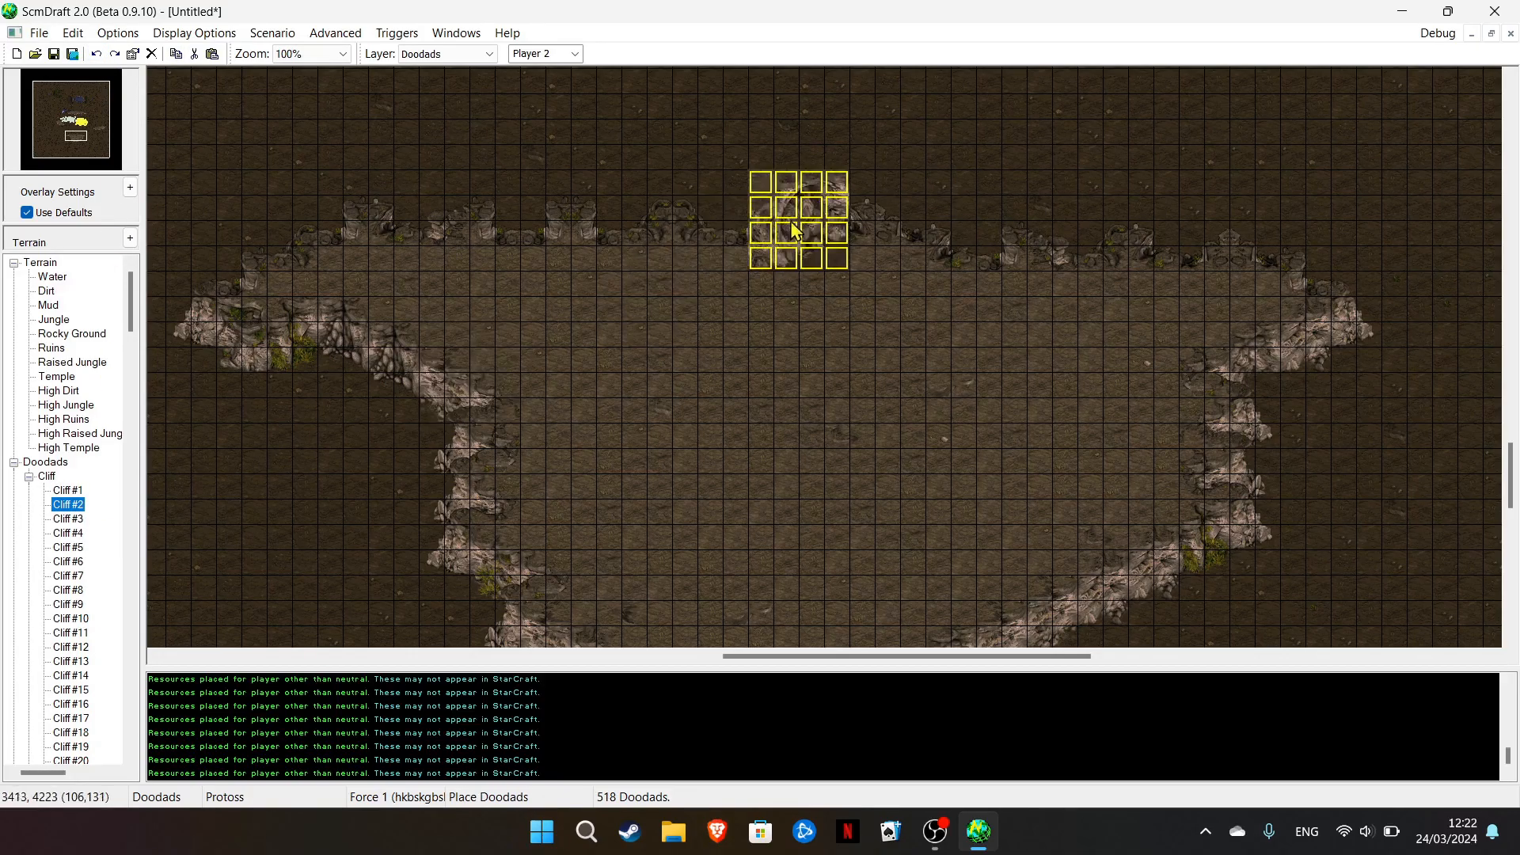
key(Down)
key(Down)
key(Down)
key(Down)
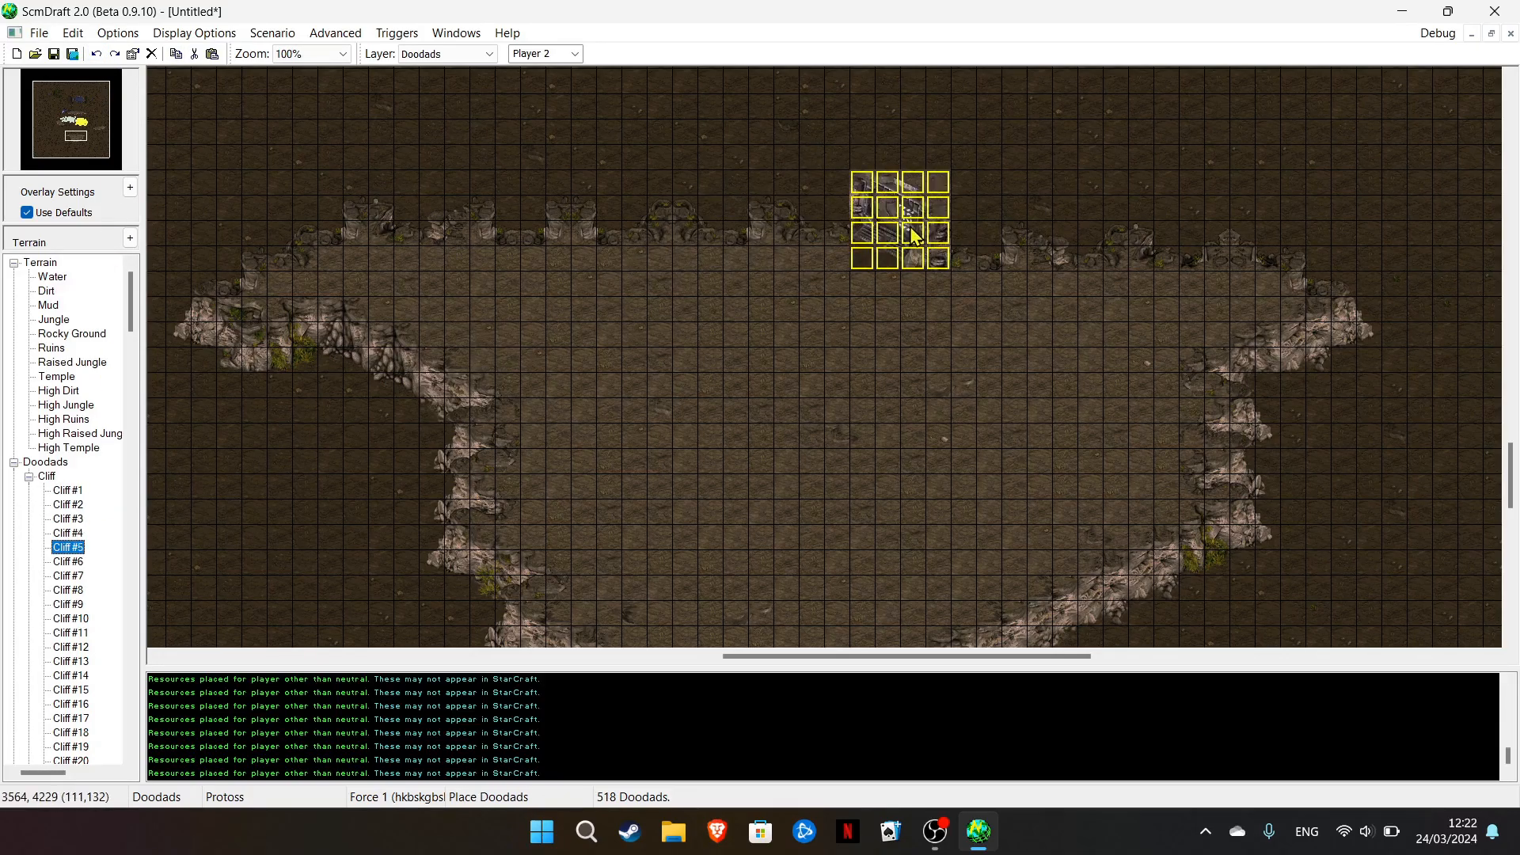
key(Down)
key(Down)
key(Down)
key(Down)
key(Down)
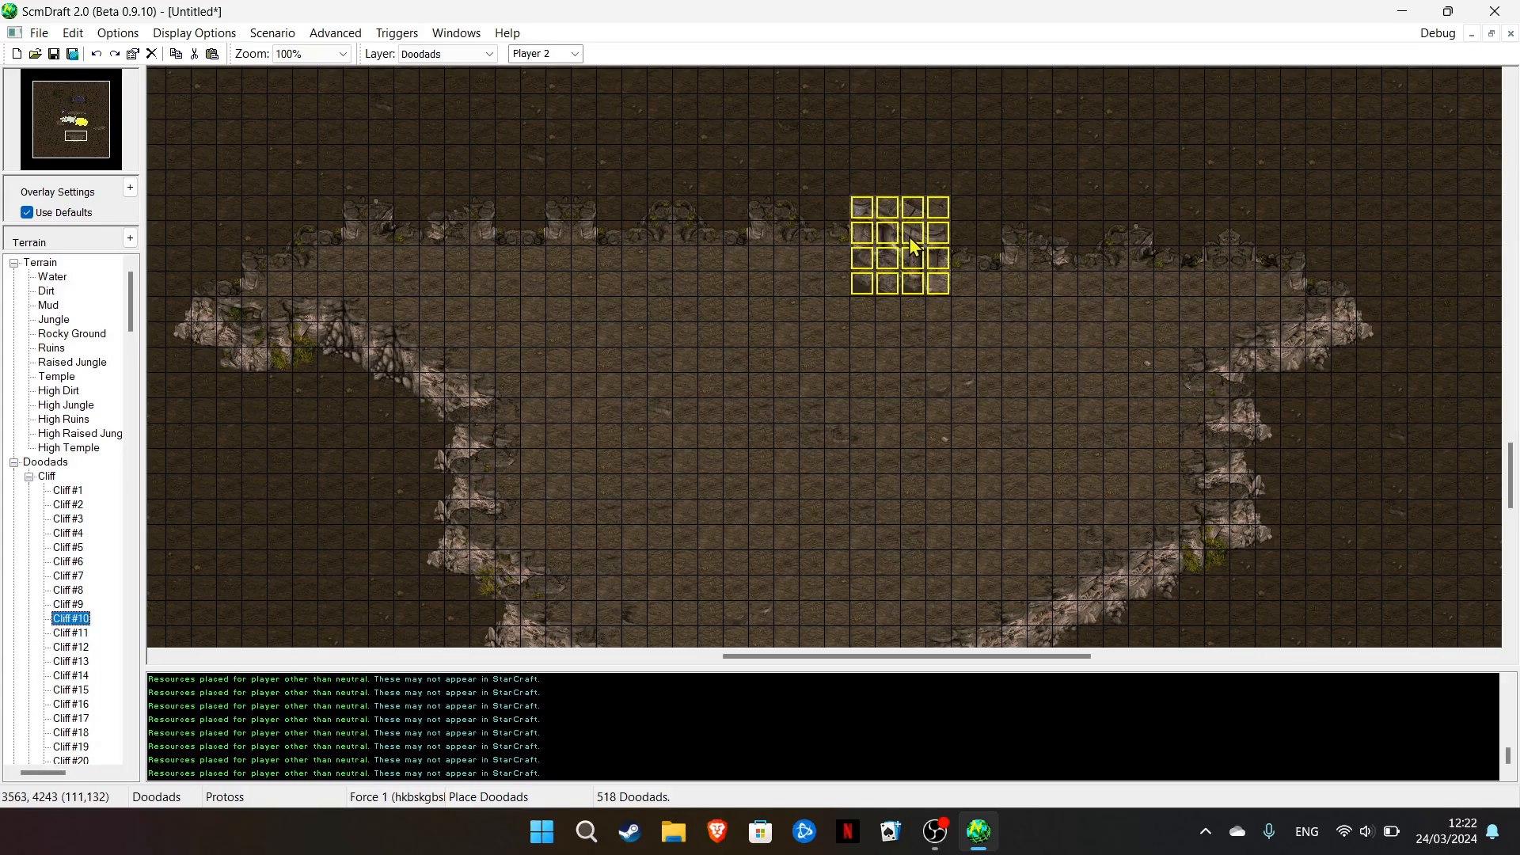
key(Down)
key(Down)
key(Down)
key(Down)
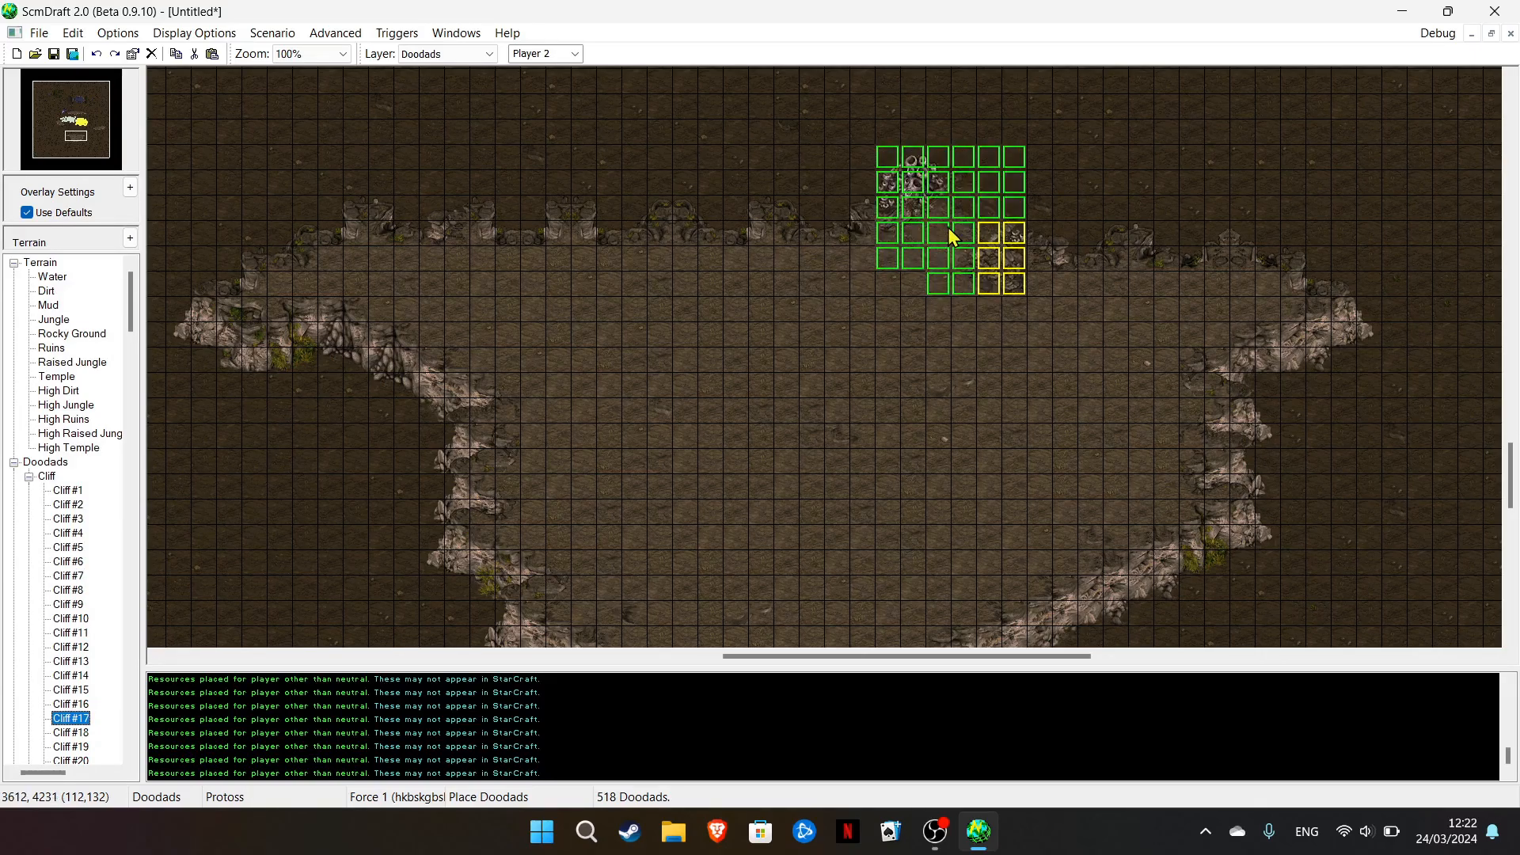
click(949, 228)
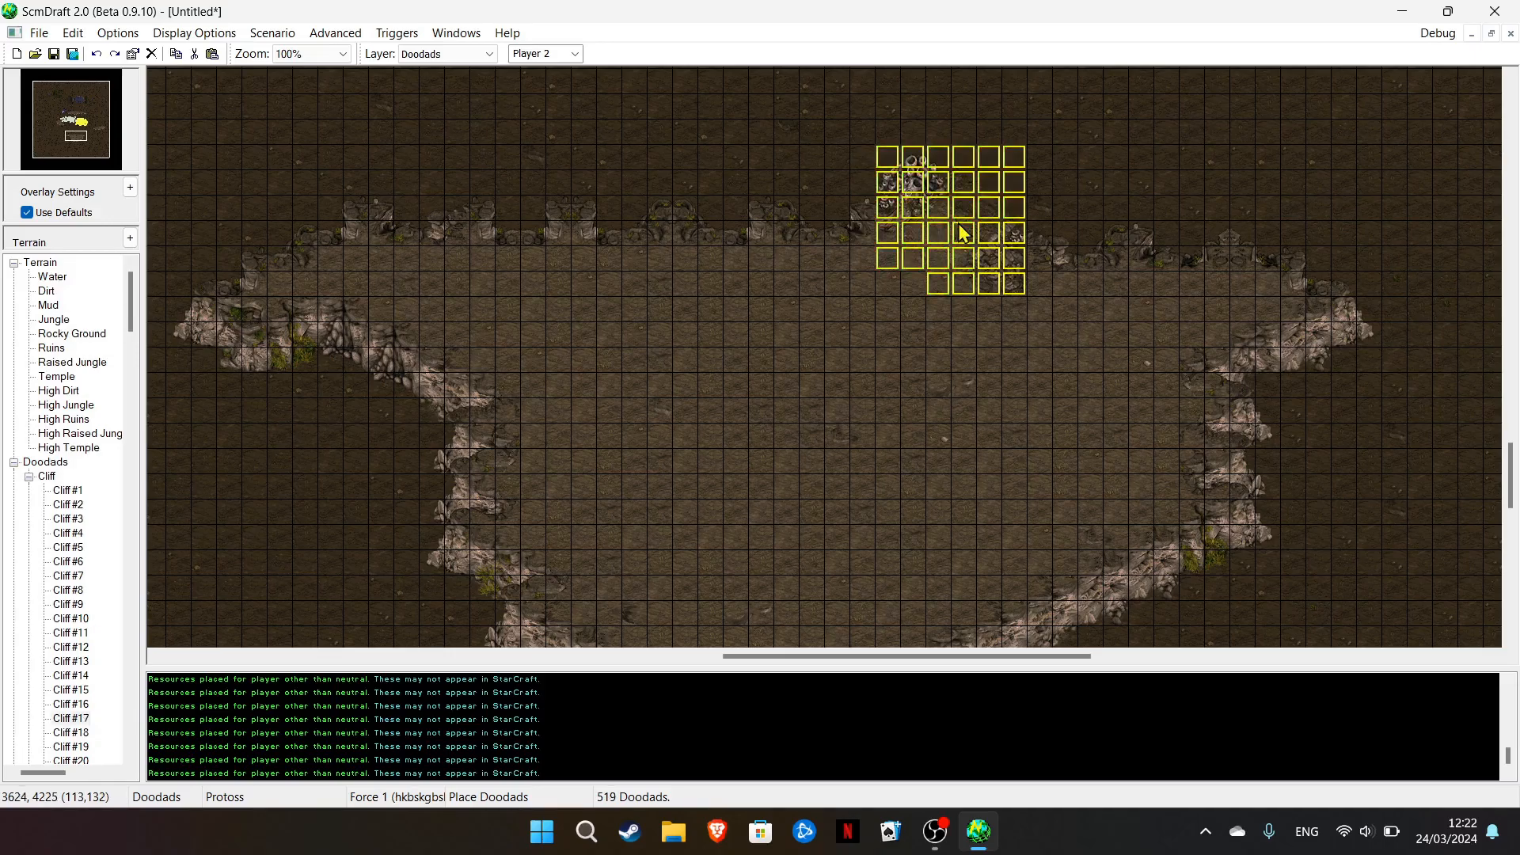
right_click(1142, 360)
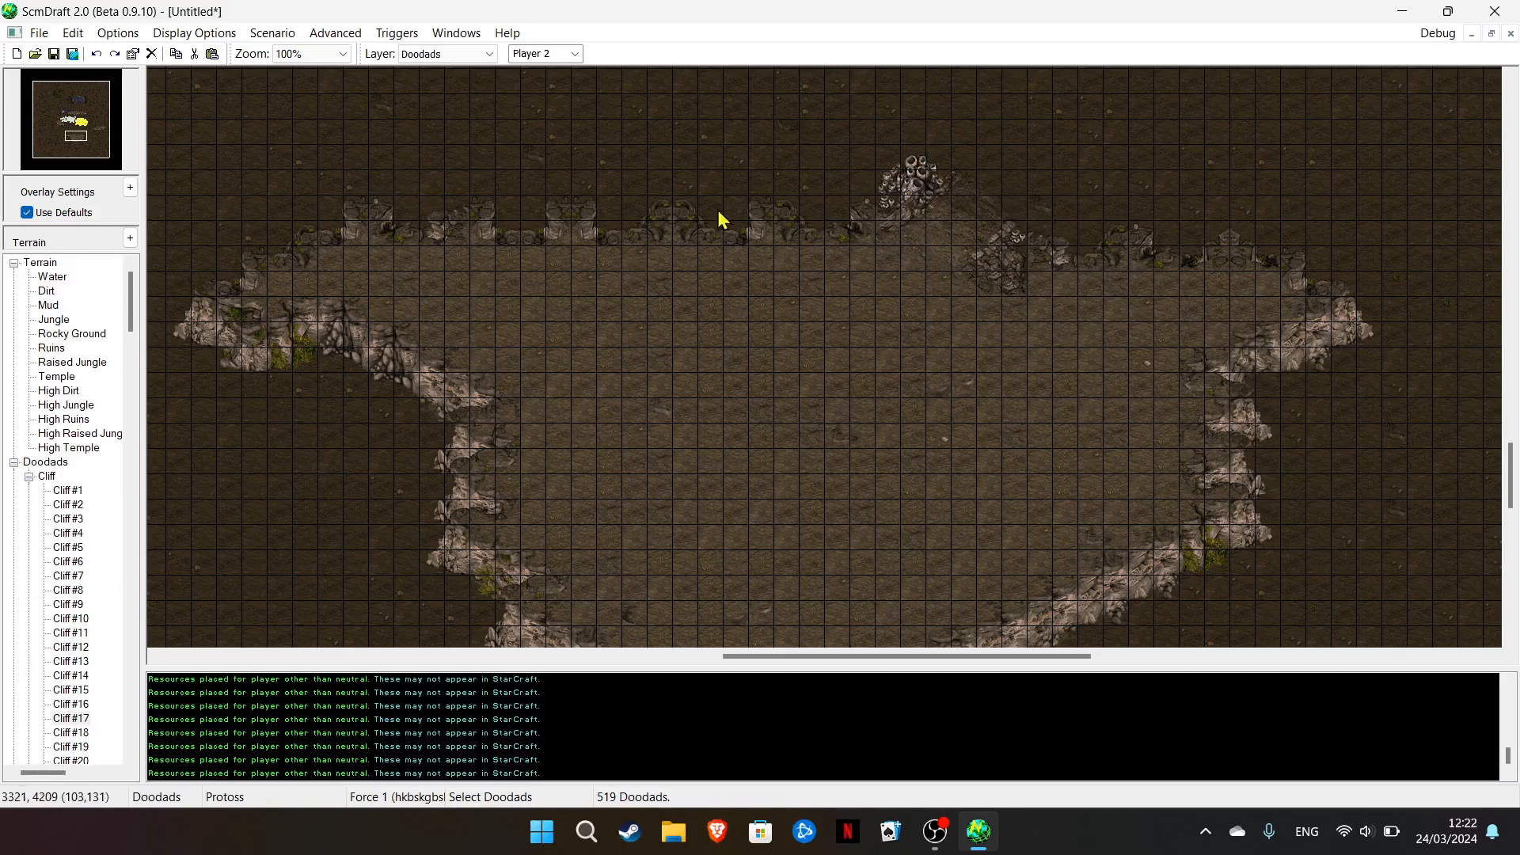
Place another cliff doodad on the plateau's northern edge west of the first, and paint a run of cliff doodads across its northeastern edge
click(71, 718)
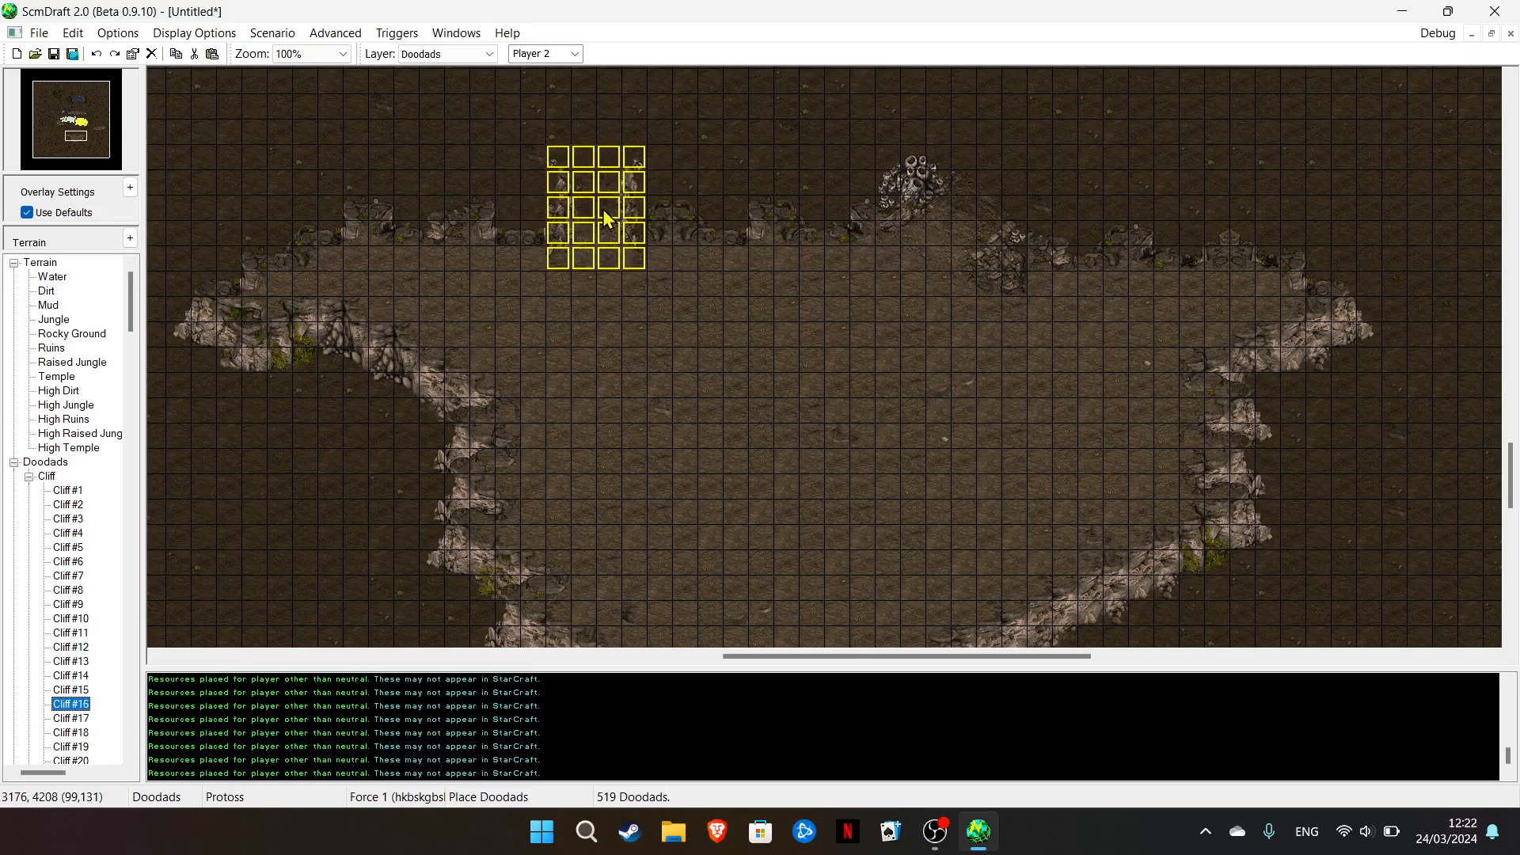
key(Down)
key(Down)
key(Down)
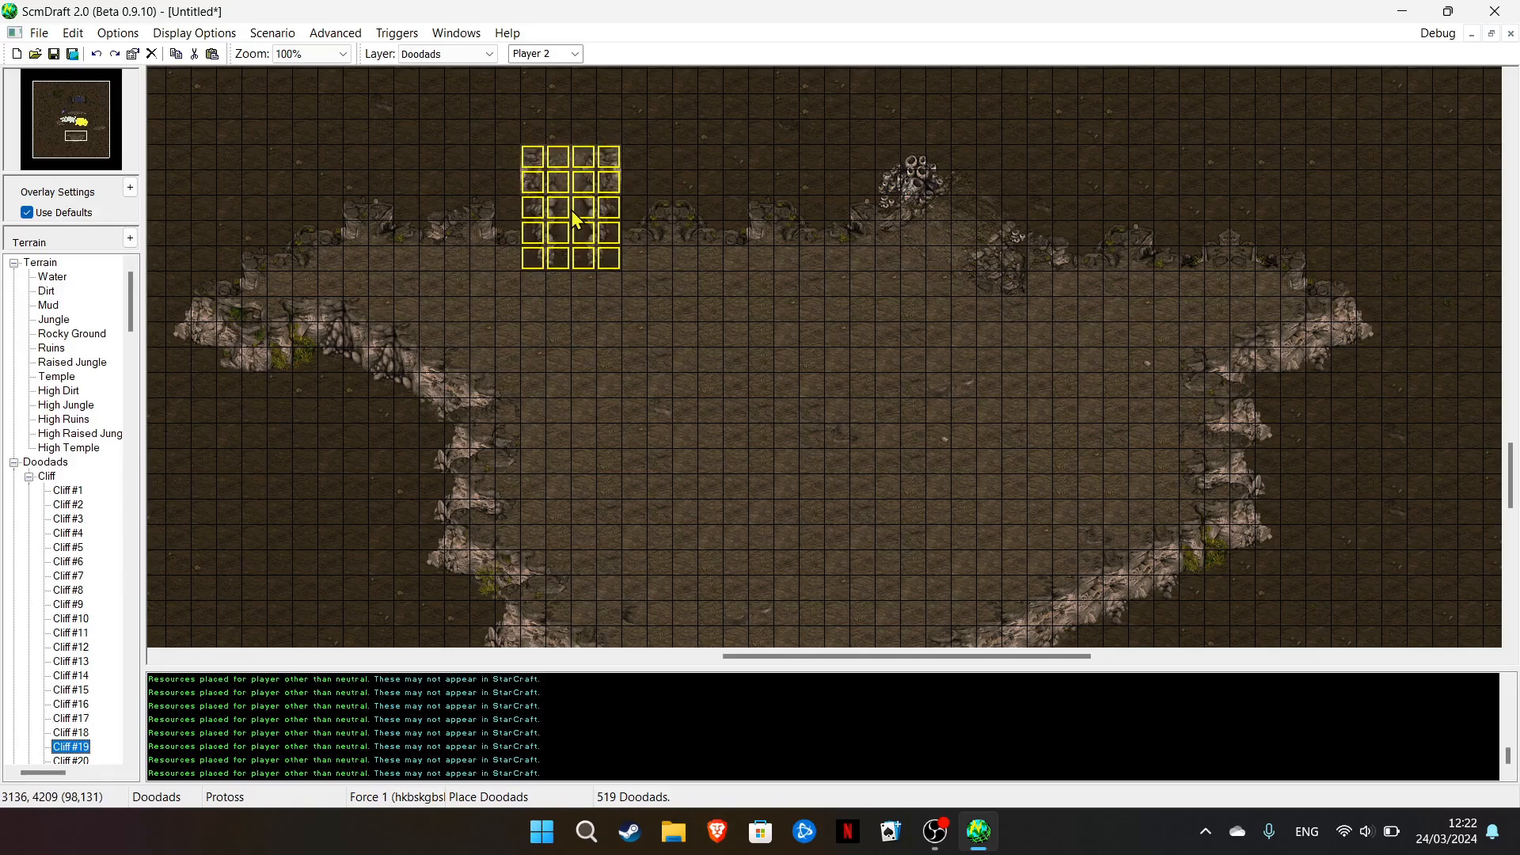
key(Down)
key(Down)
key(Down)
key(Down)
key(Down)
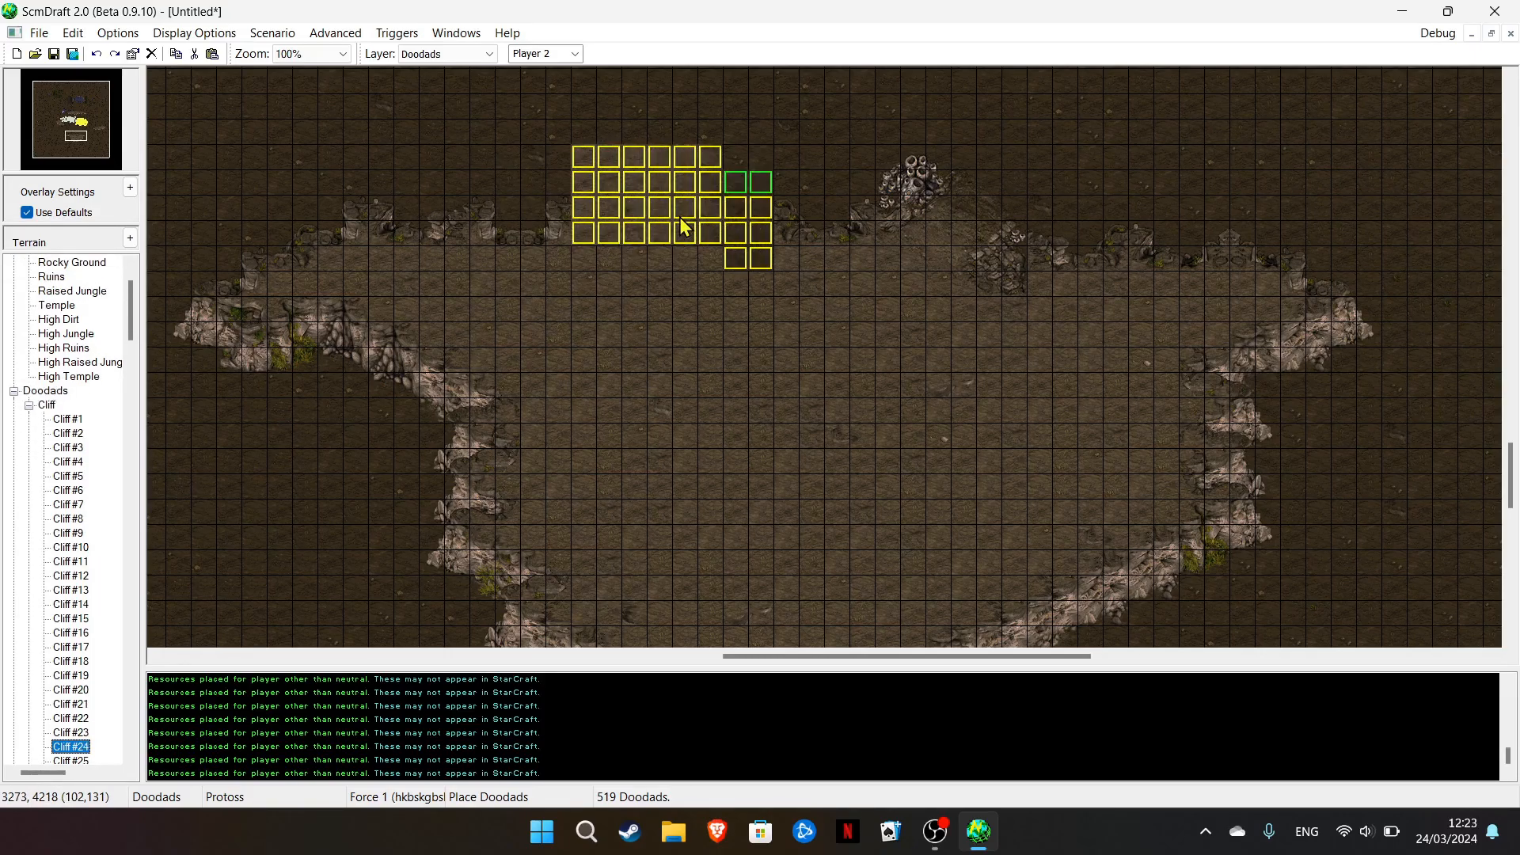
key(Down)
key(Down)
key(Down)
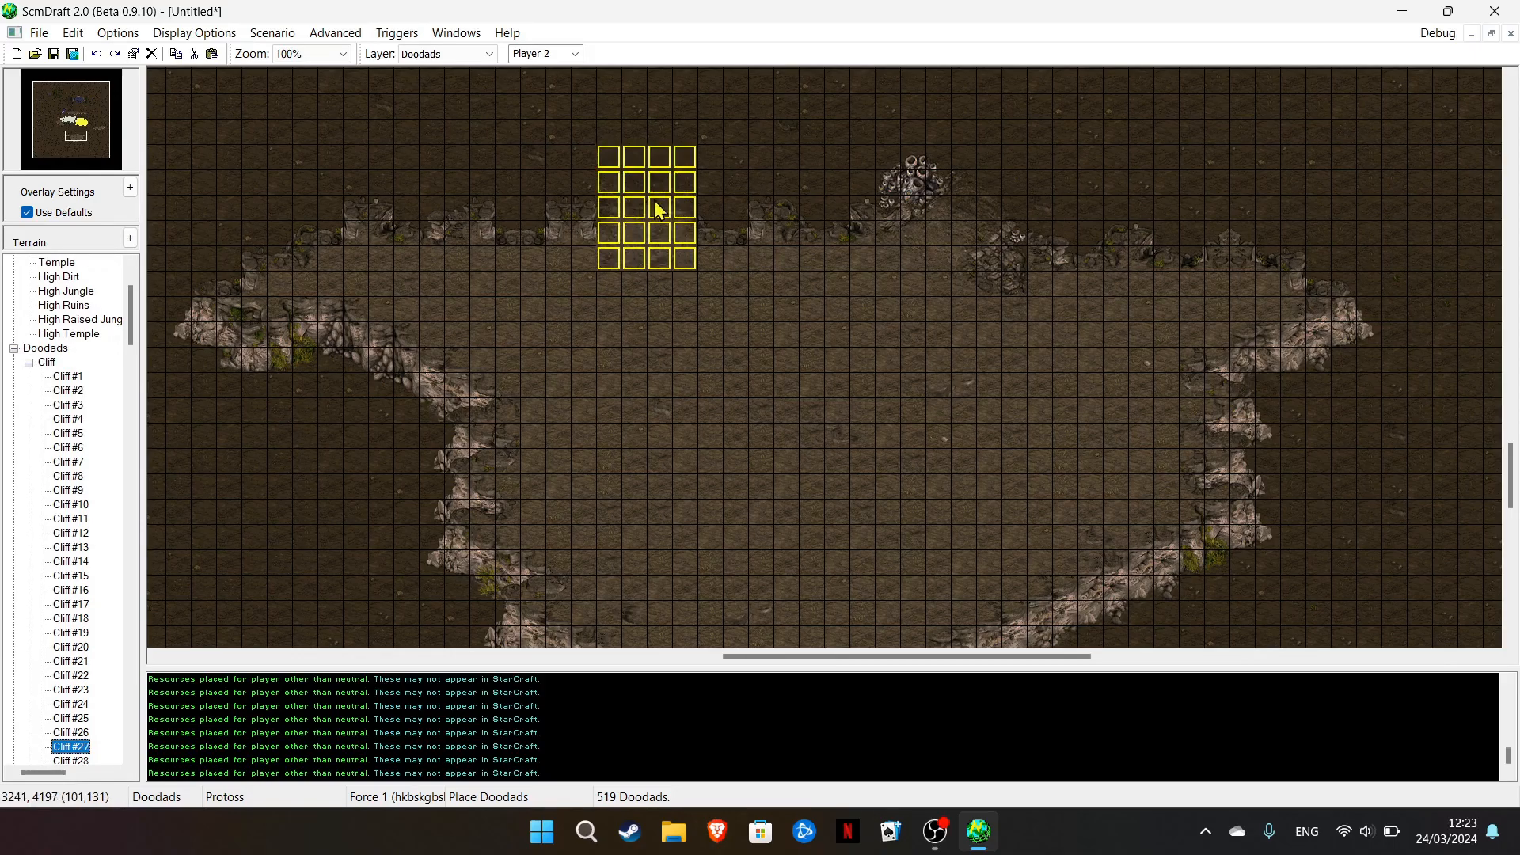
key(Down)
key(Down)
key(Down)
key(Up)
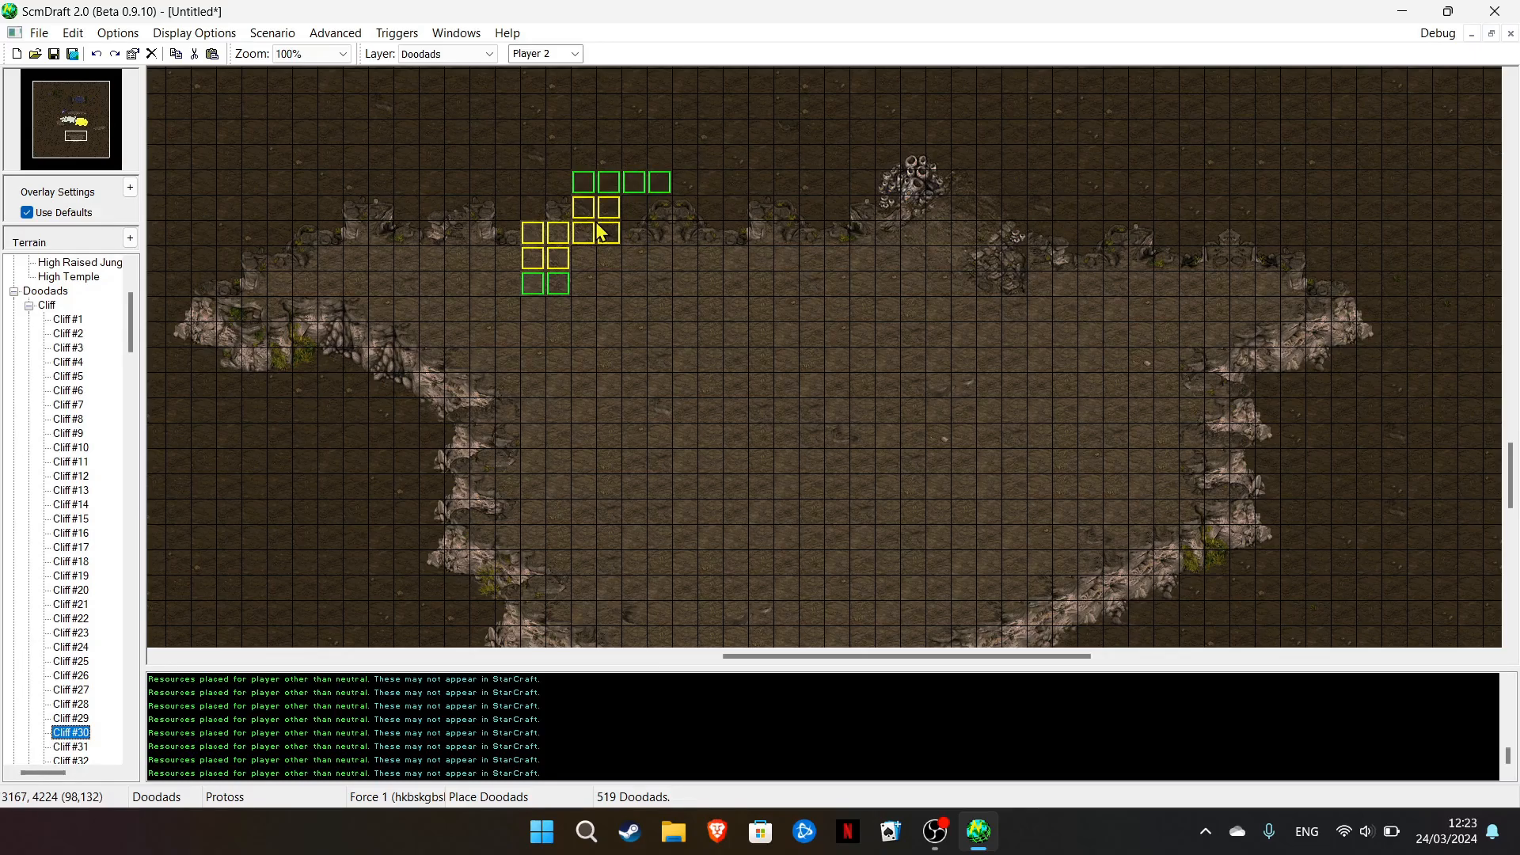
key(Up)
key(Up)
key(Down)
key(Down)
key(Down)
key(Down)
key(Down)
key(Down)
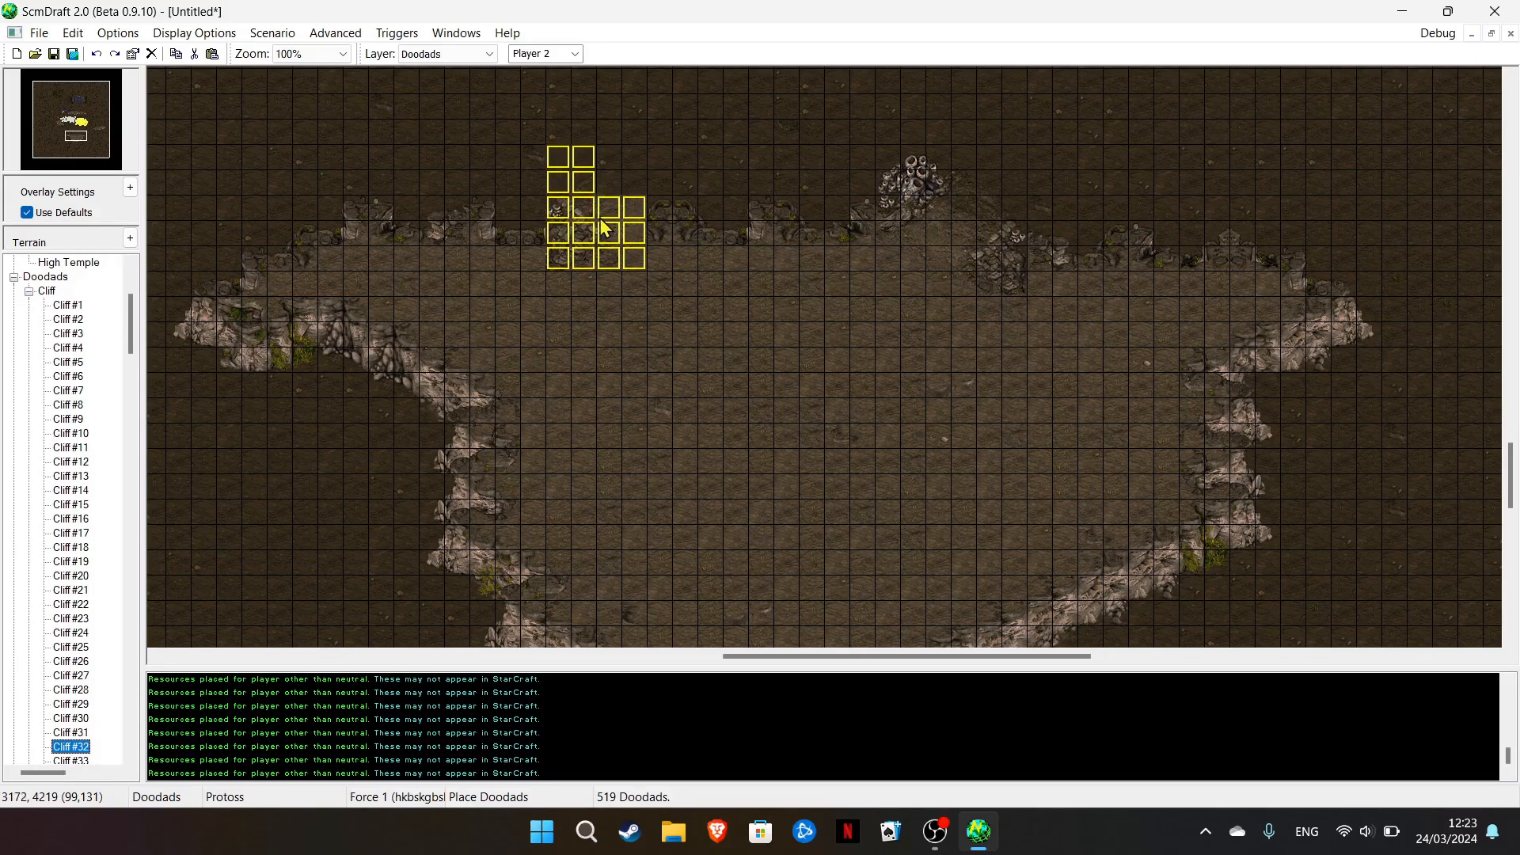
click(587, 219)
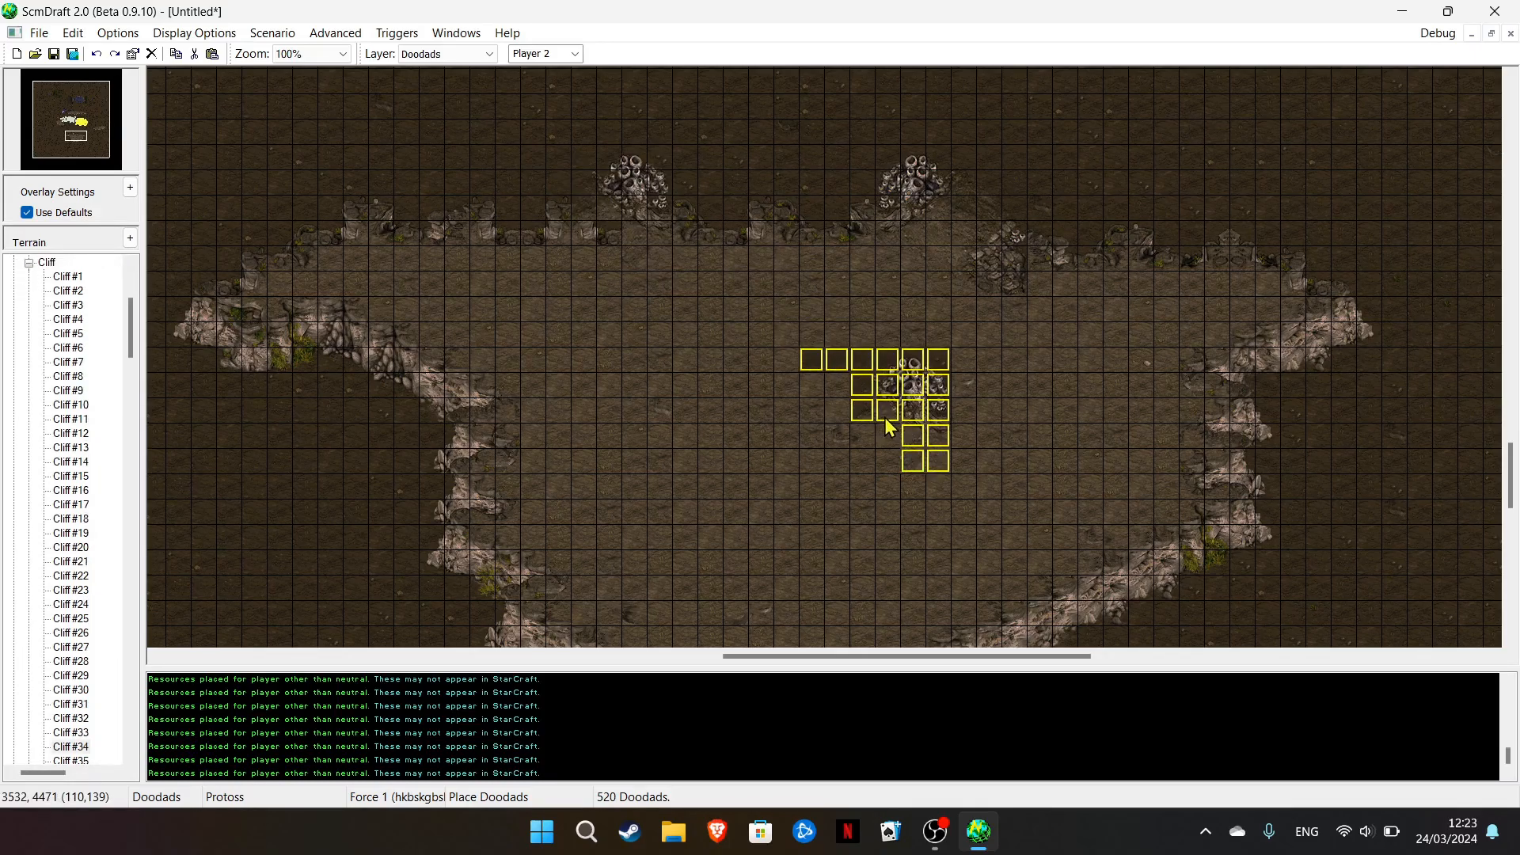
drag(934, 323, 1256, 312)
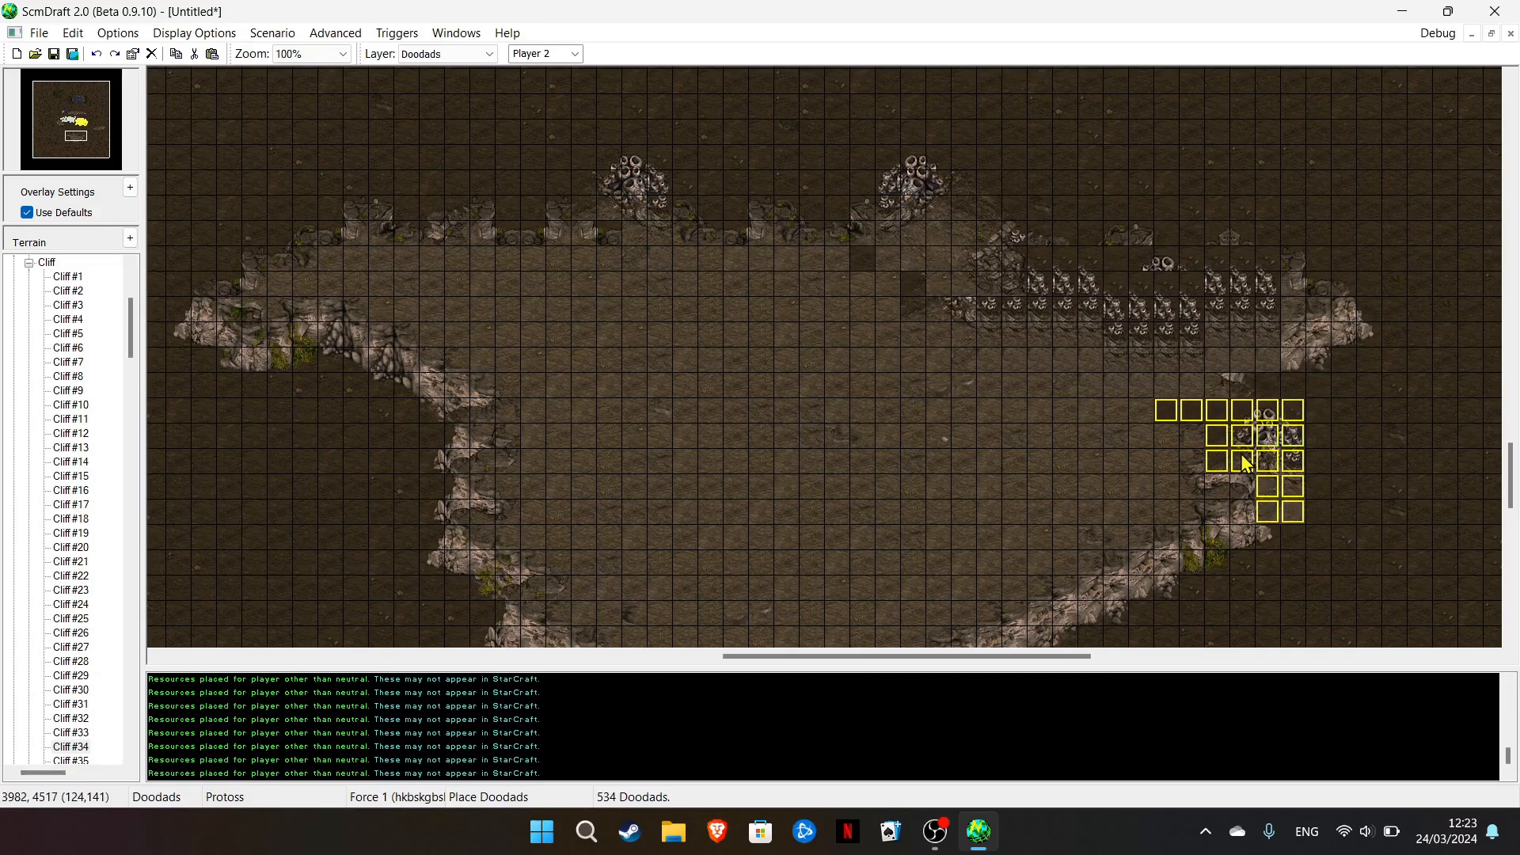
Preview the remaining cliff doodads through Cliff #46 against the plateau's edges
scroll(1240, 451, down, 1)
scroll(54, 587, down, 2)
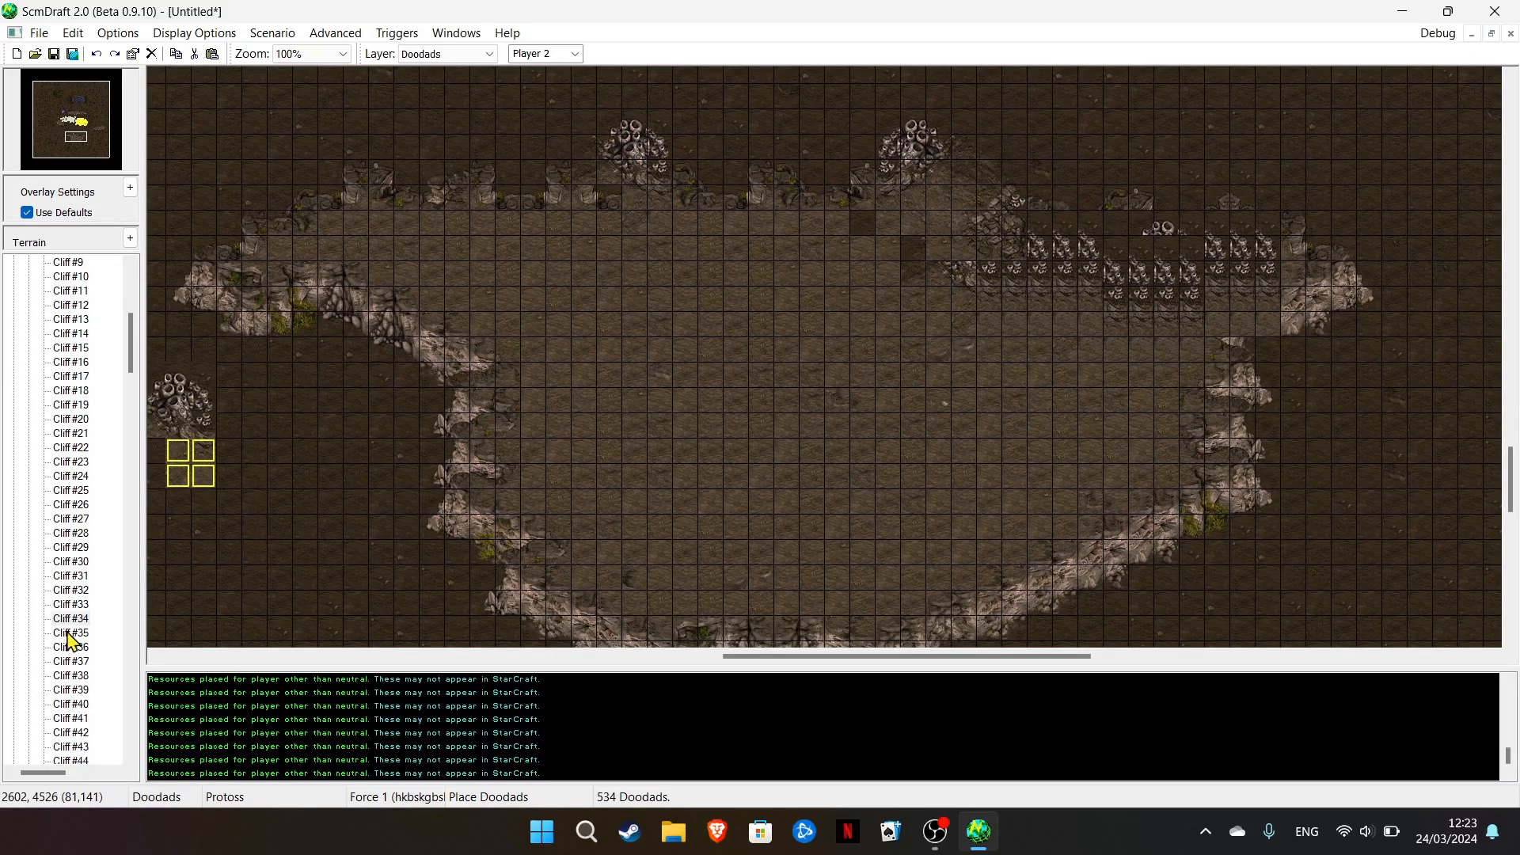
click(68, 633)
key(Down)
key(Down)
key(Down)
key(Down)
key(Down)
key(Down)
key(Down)
key(Down)
key(Down)
key(Down)
key(Down)
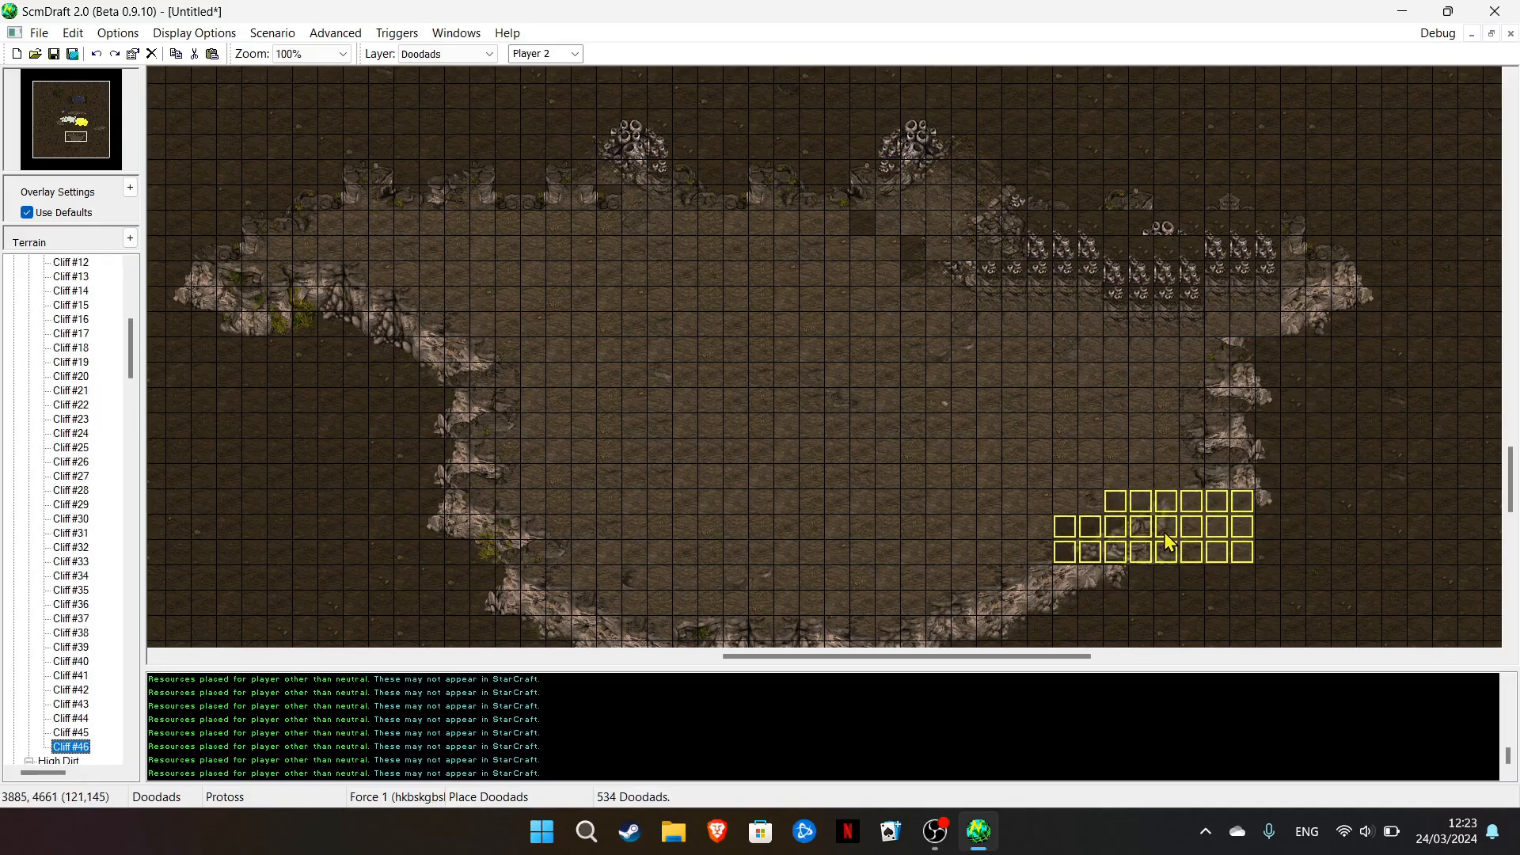
key(Up)
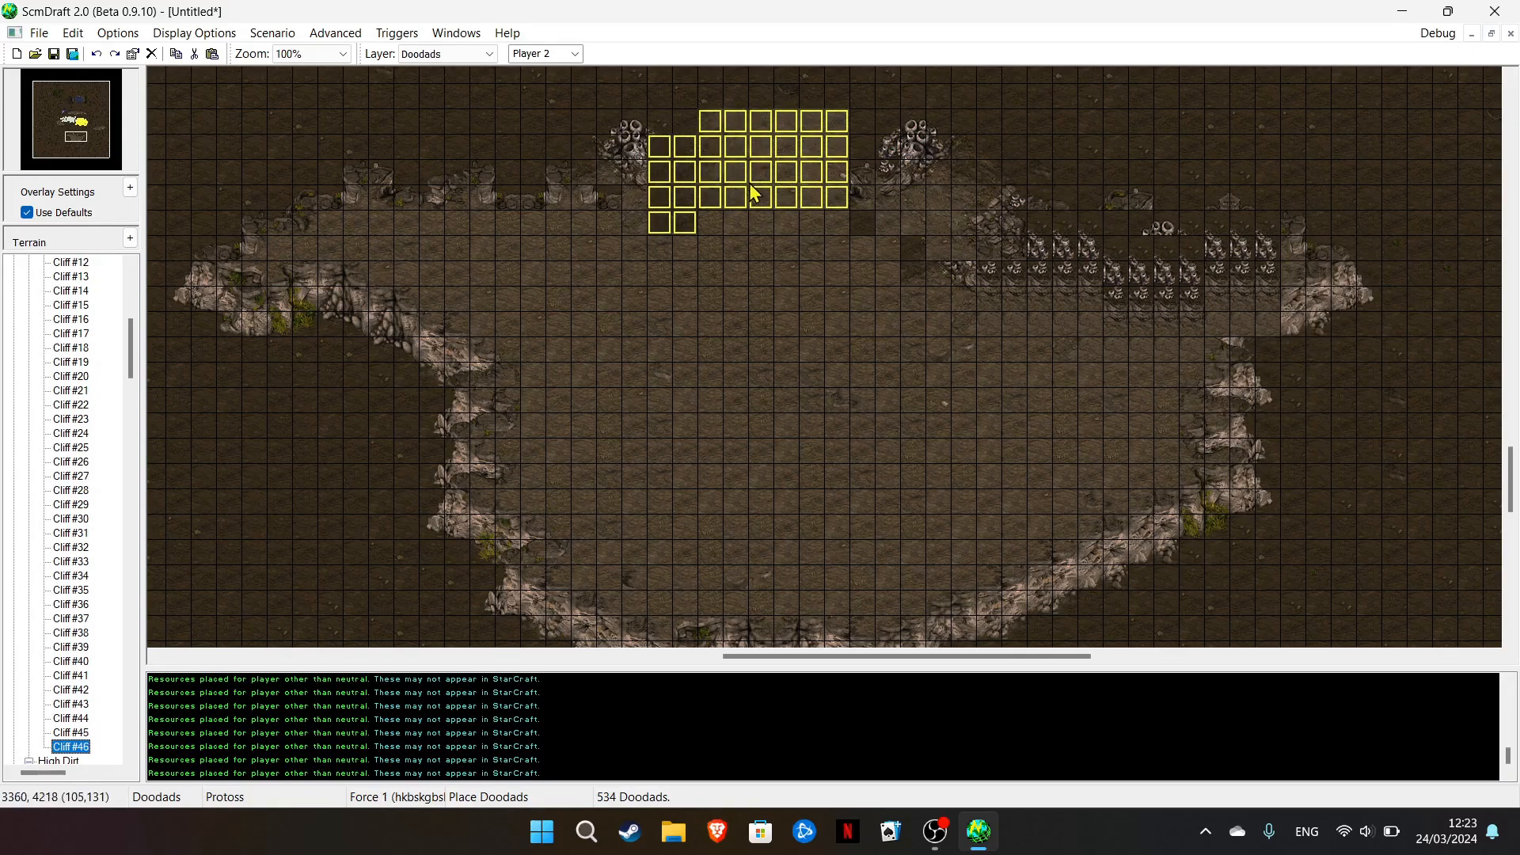
Scatter small High Dirt plant doodads across the interior of the plateau
key(Down)
key(Down)
key(Down)
key(Down)
key(Down)
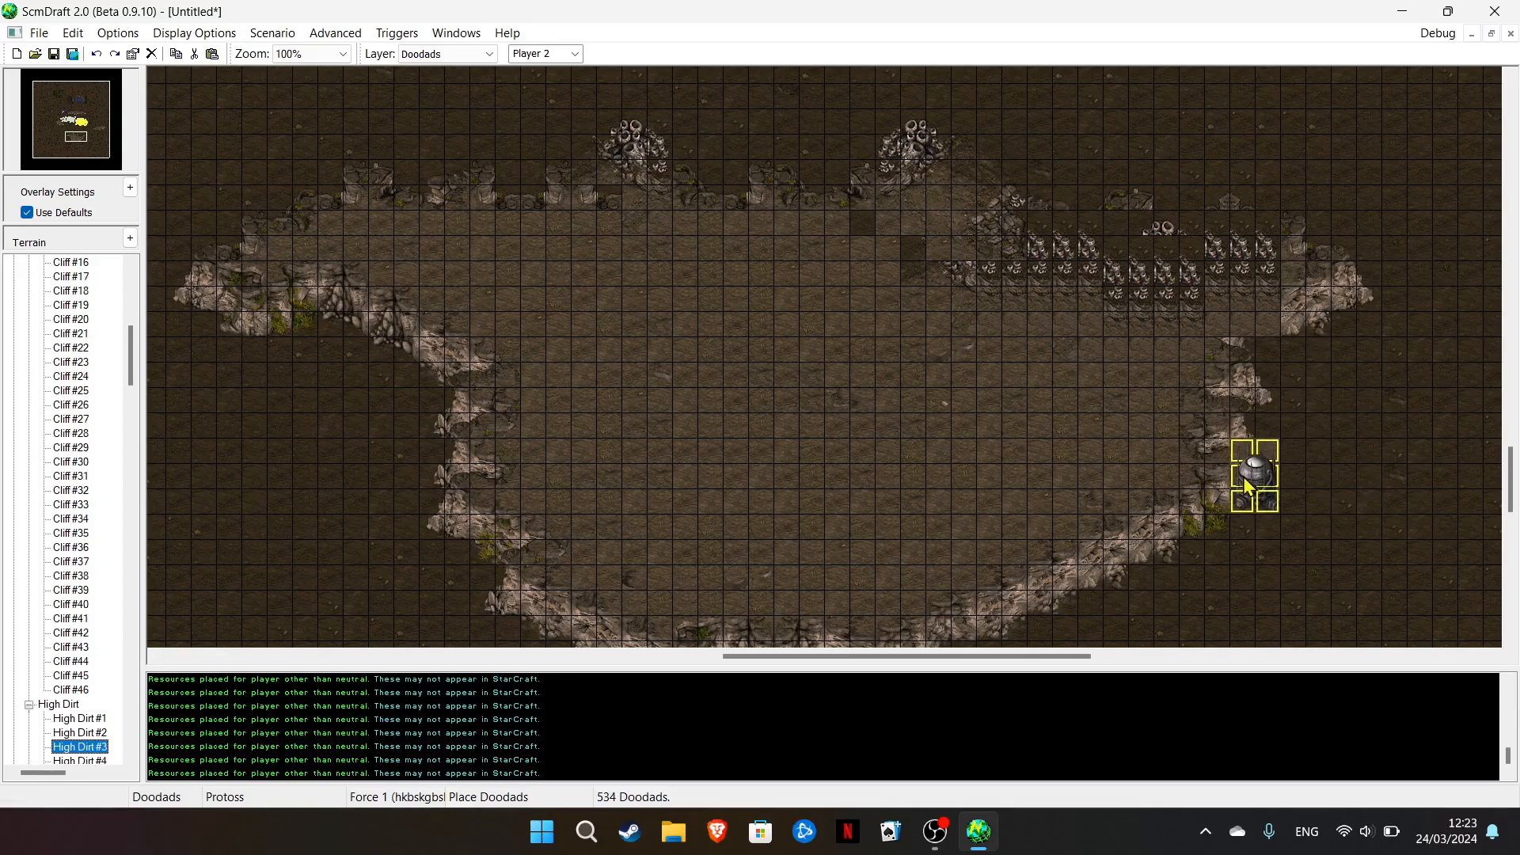
key(Down)
key(Down)
key(Down)
key(Down)
key(Down)
key(Down)
key(Down)
key(Down)
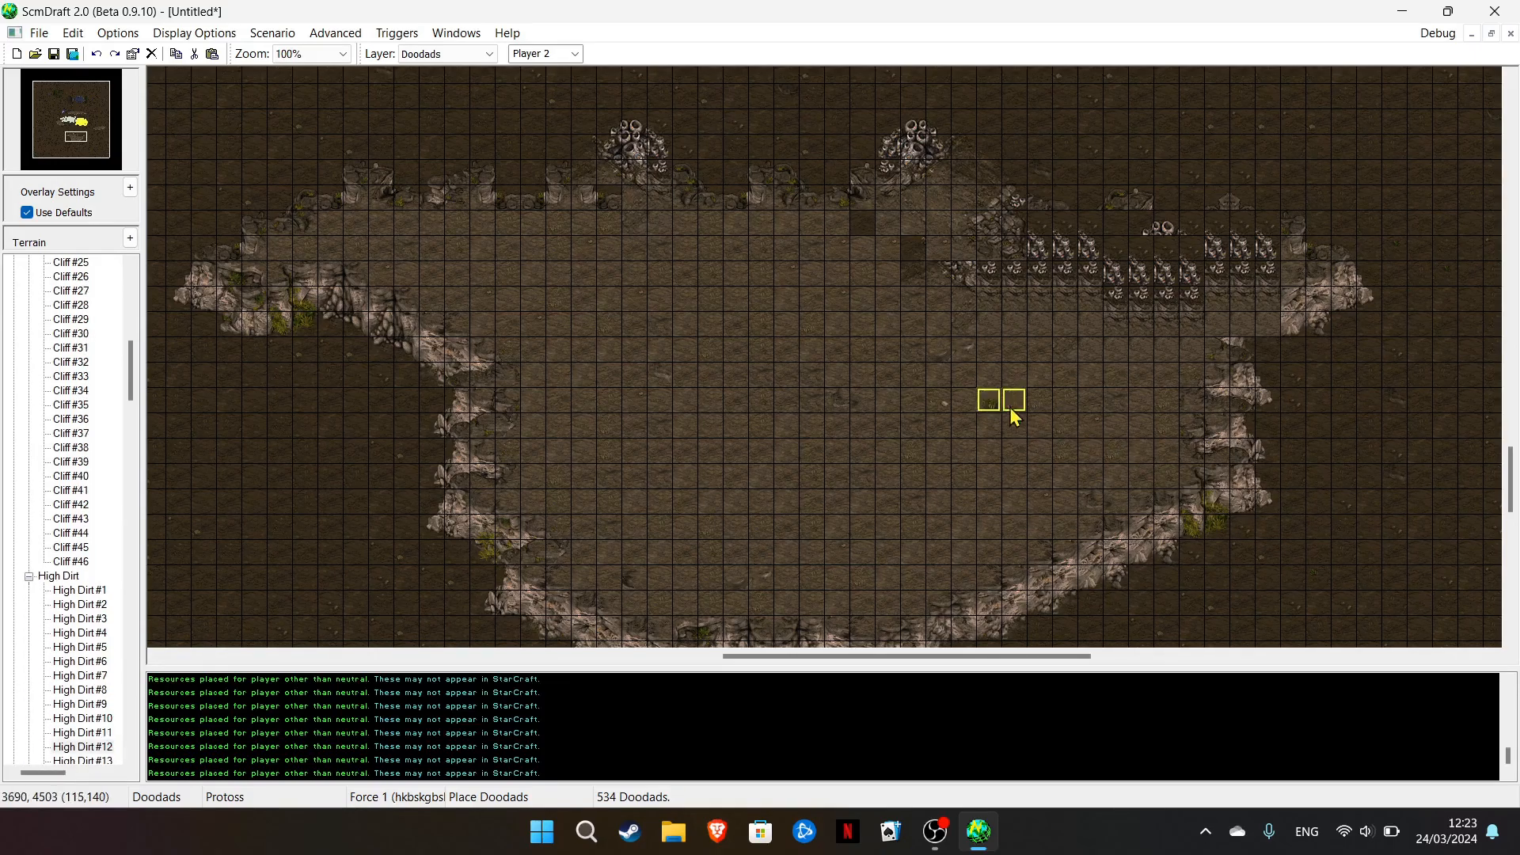
drag(950, 510, 694, 301)
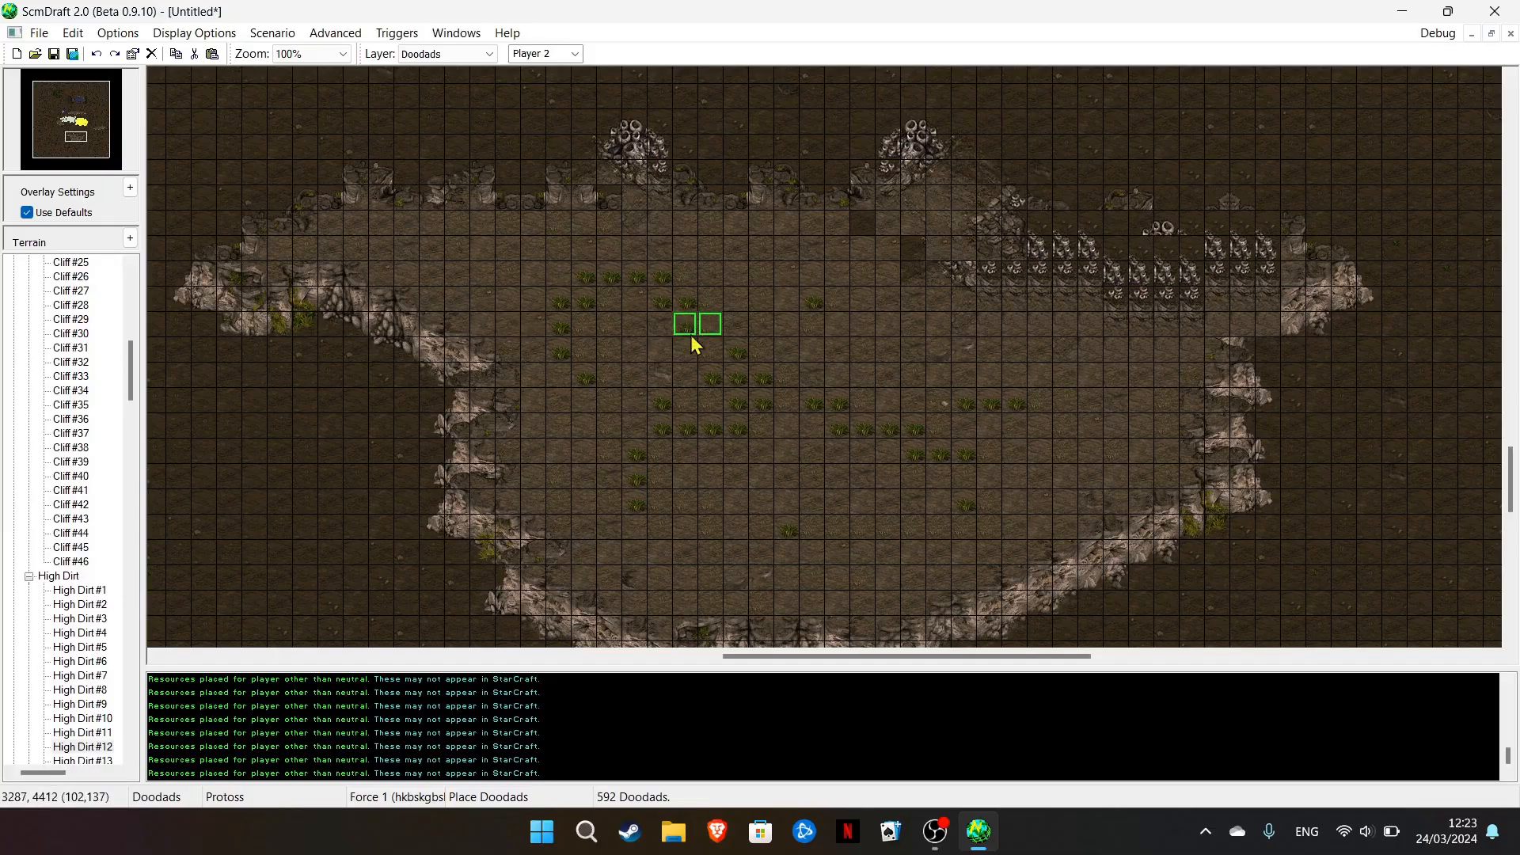
Place a Start Location for Player 3 in the open ground of the map's southeast
drag(80, 129, 48, 100)
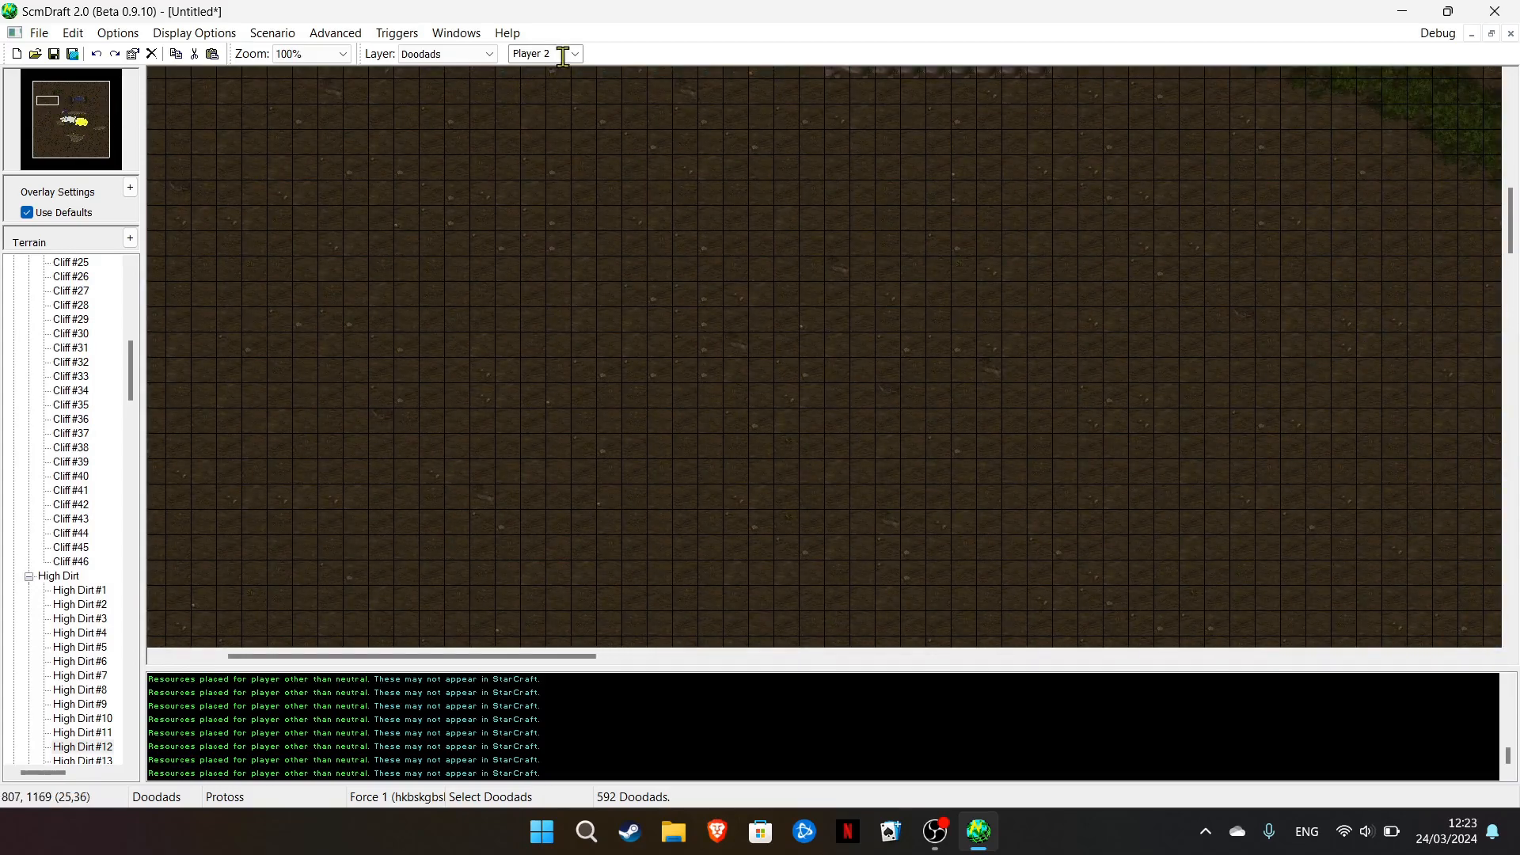
click(538, 97)
scroll(17, 431, down, 20)
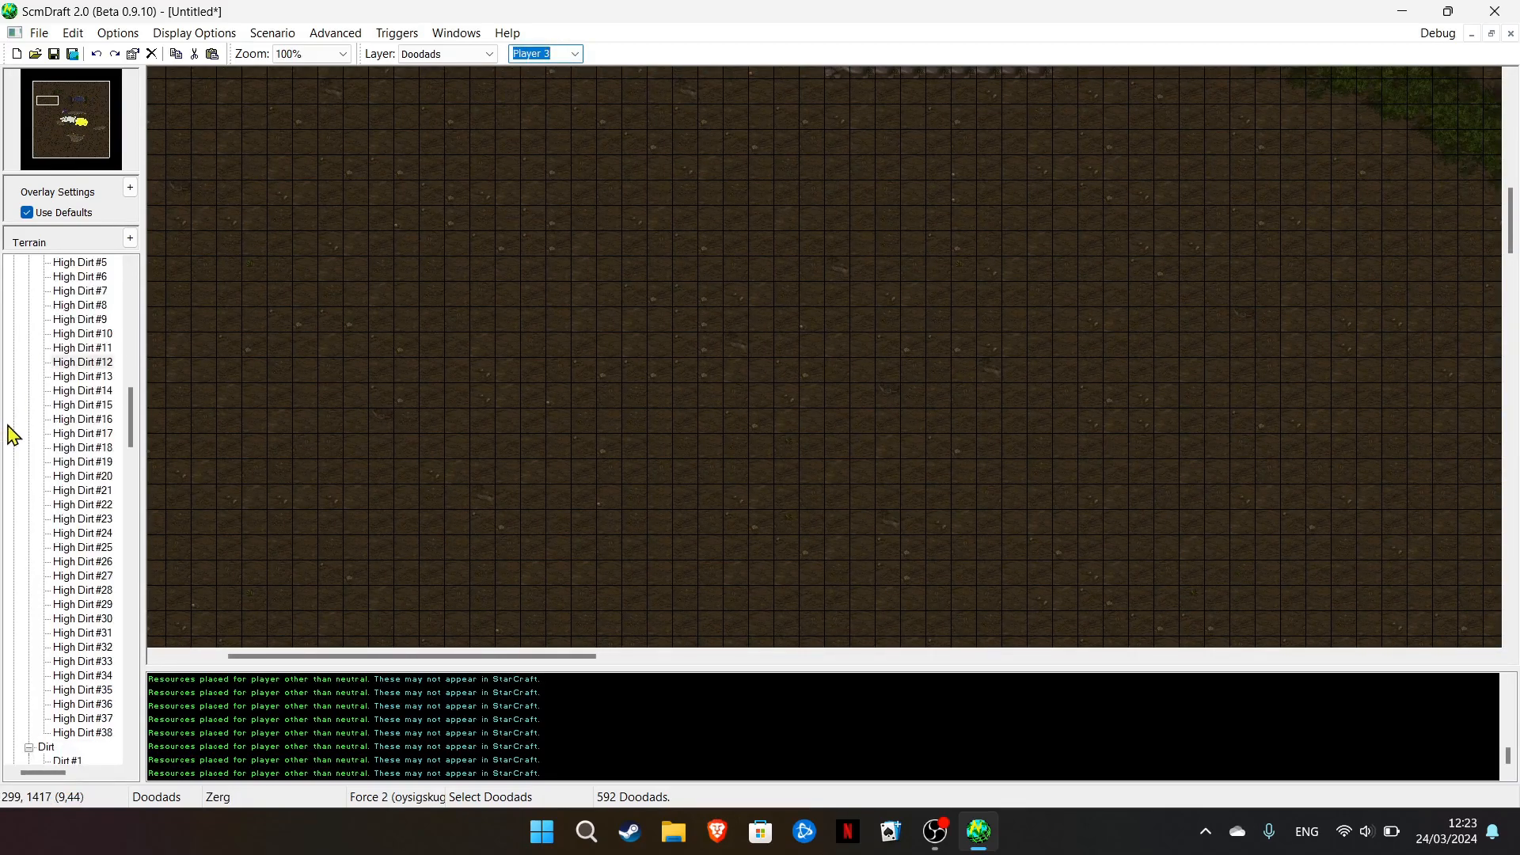
scroll(68, 388, down, 20)
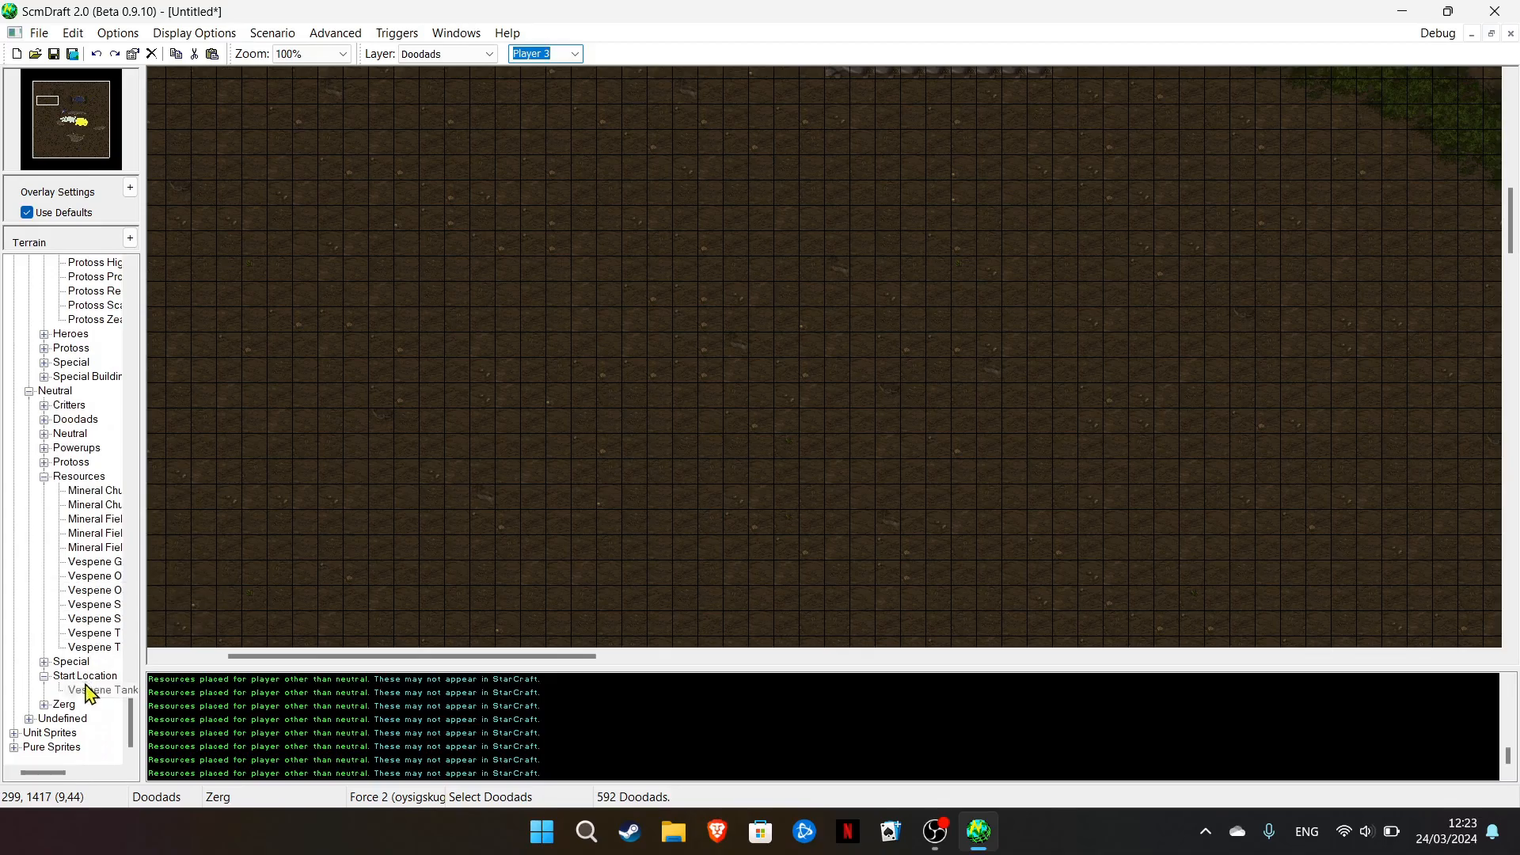
click(88, 690)
click(82, 143)
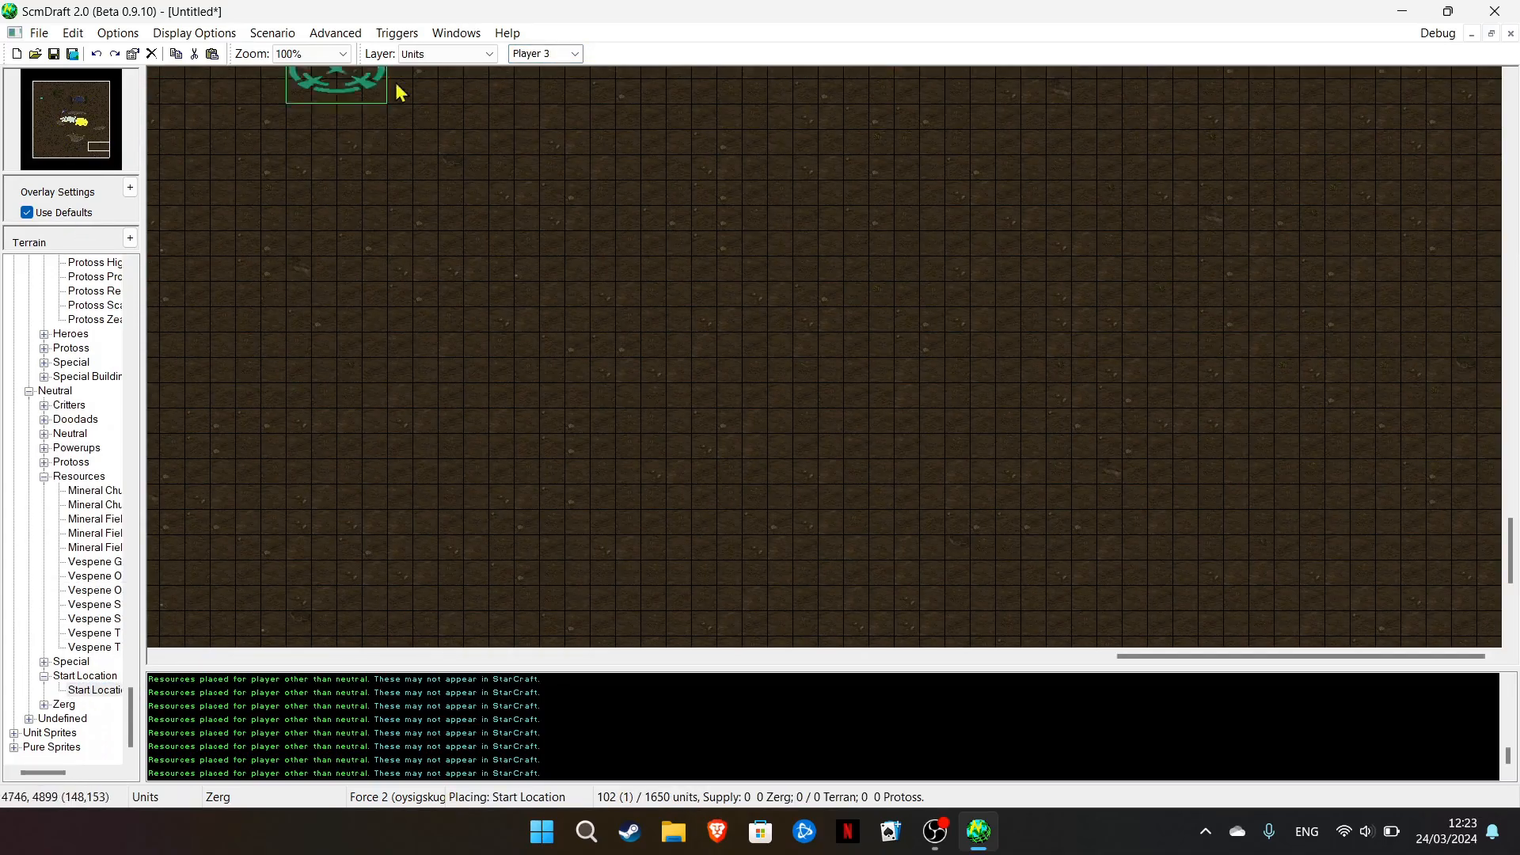
click(789, 366)
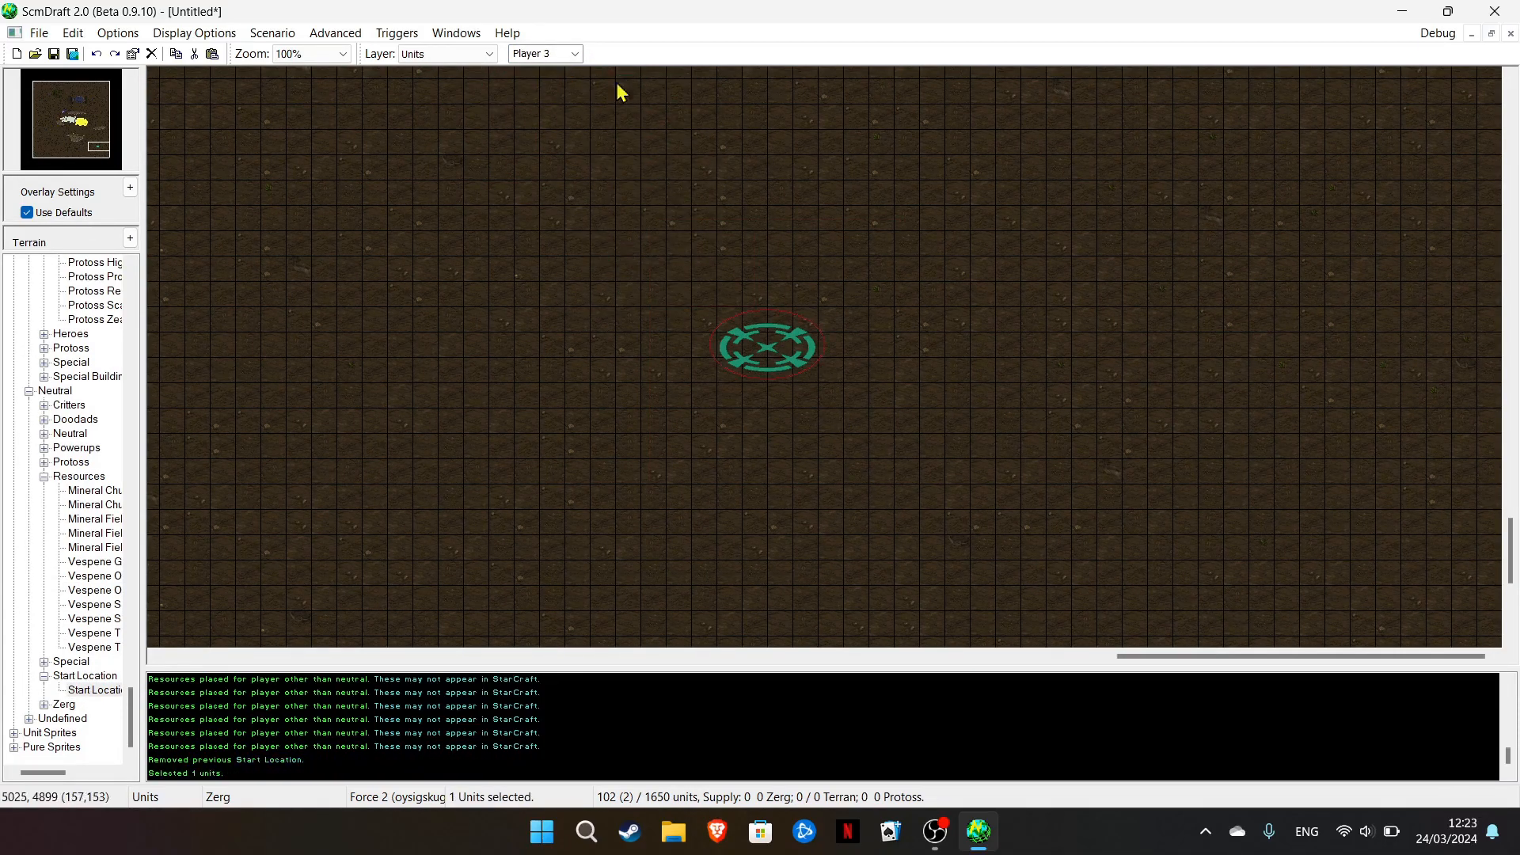
Reassign the southeastern Start Location to Player 4
click(573, 54)
click(547, 118)
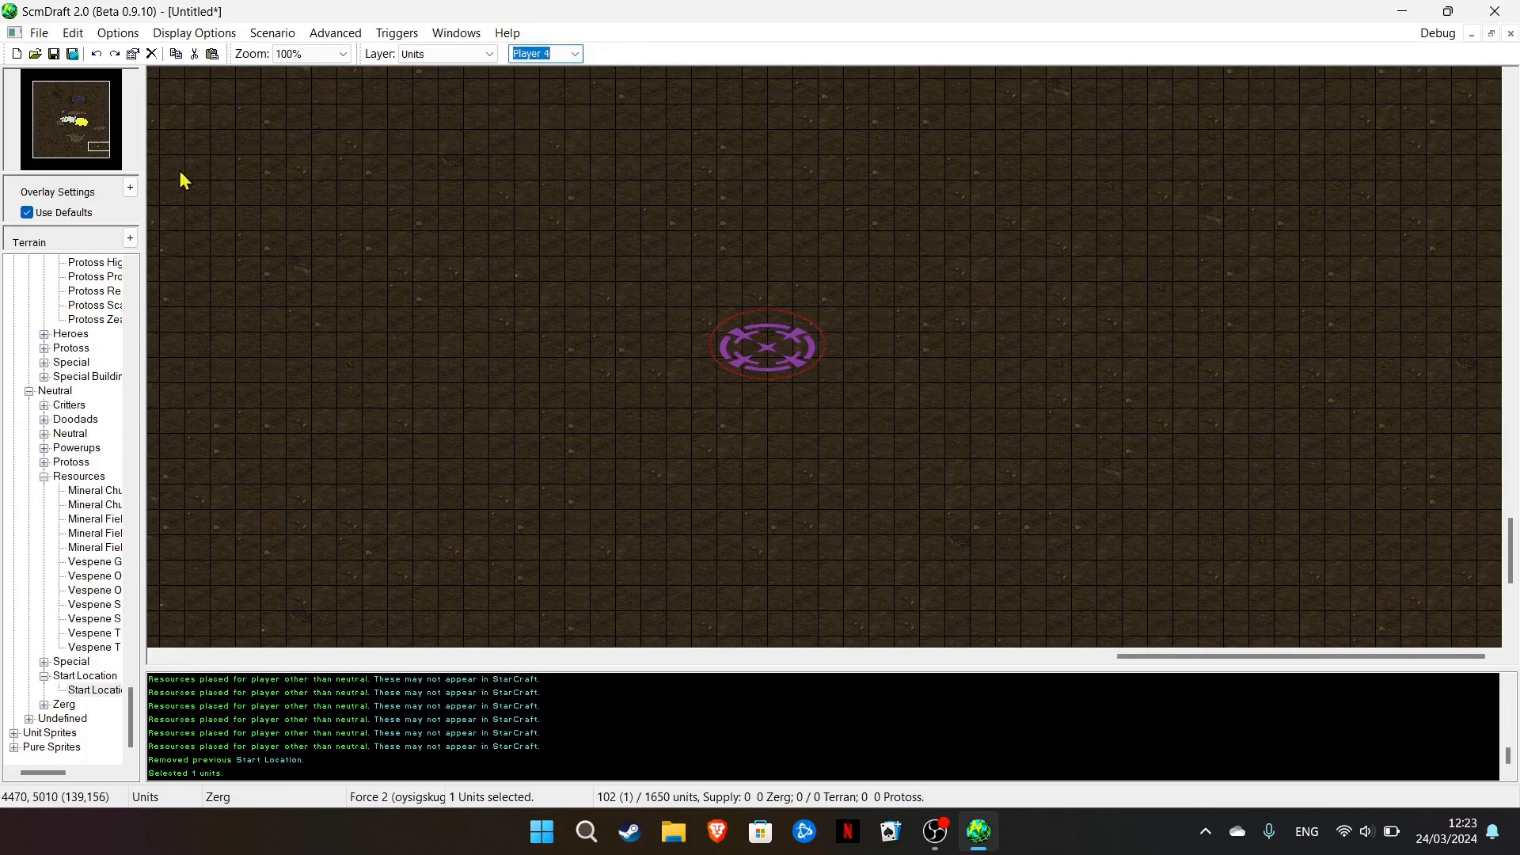
click(97, 89)
click(554, 109)
Place a Start Location for Player 5 in the open ground on the map's east side
click(109, 154)
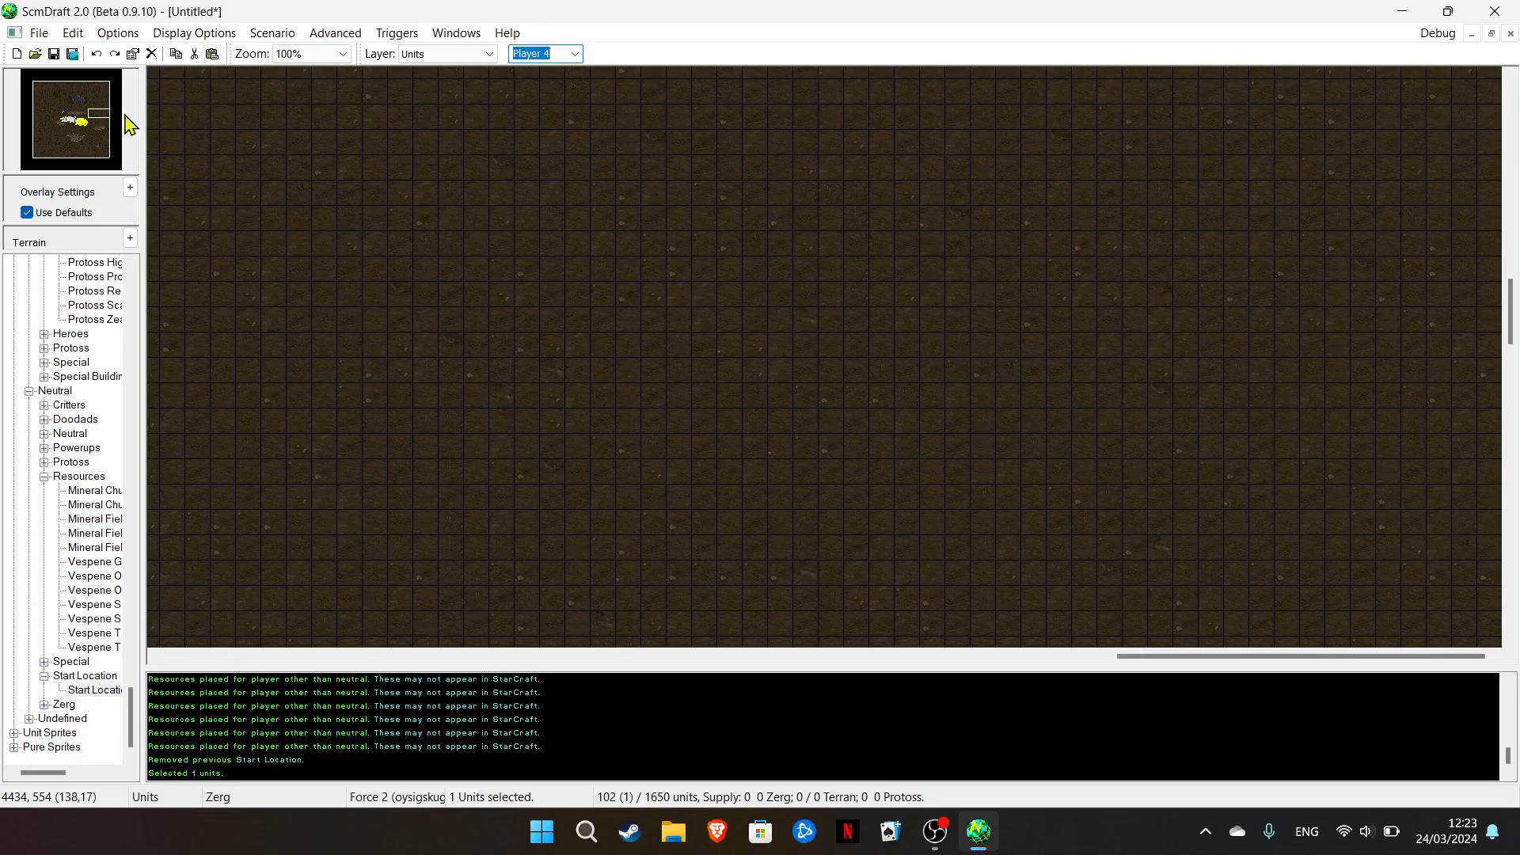
click(576, 55)
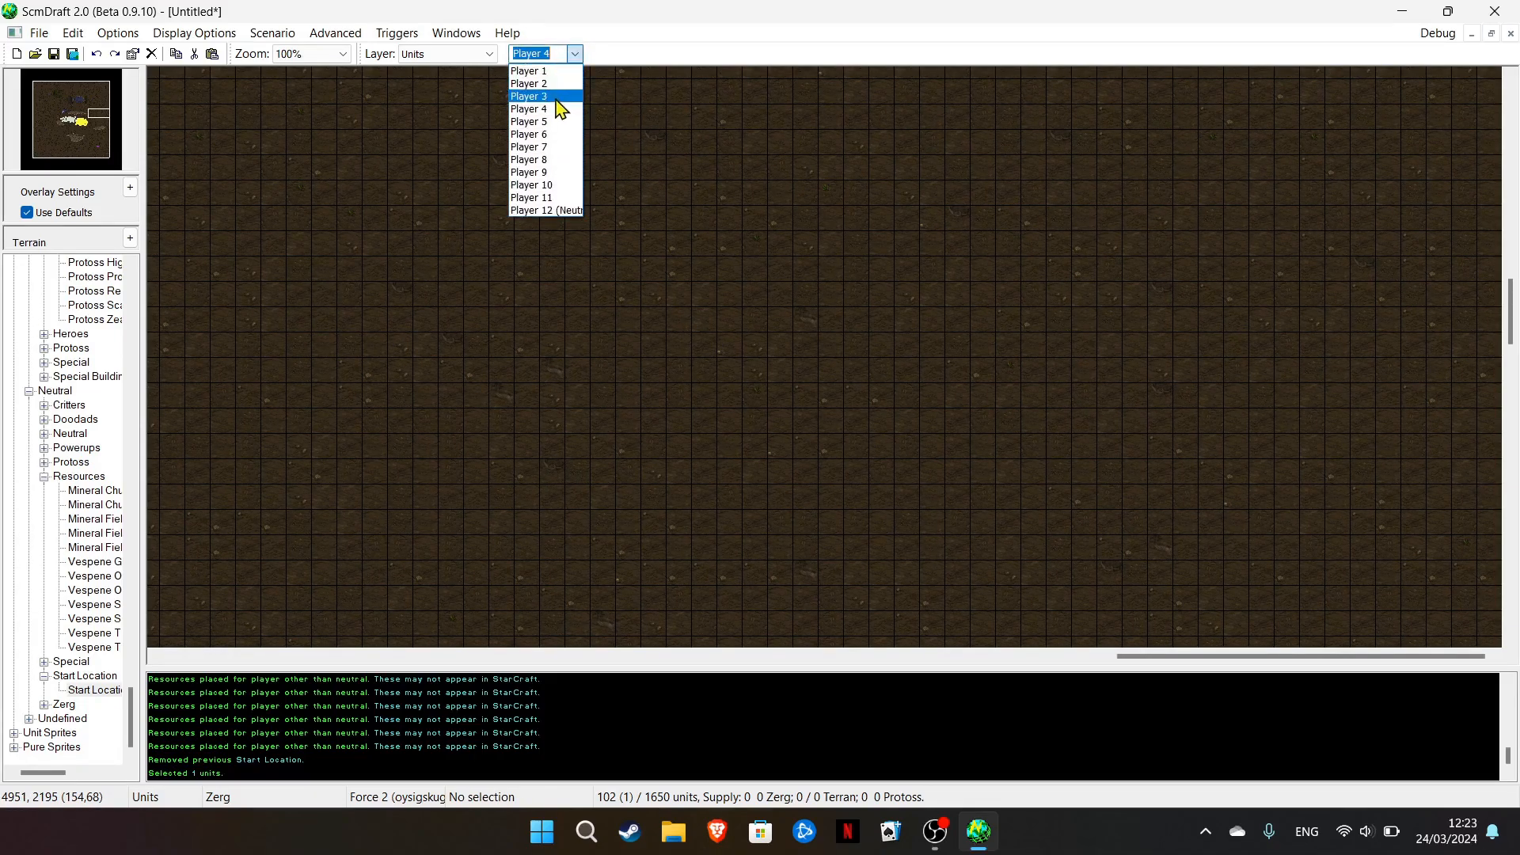
click(549, 121)
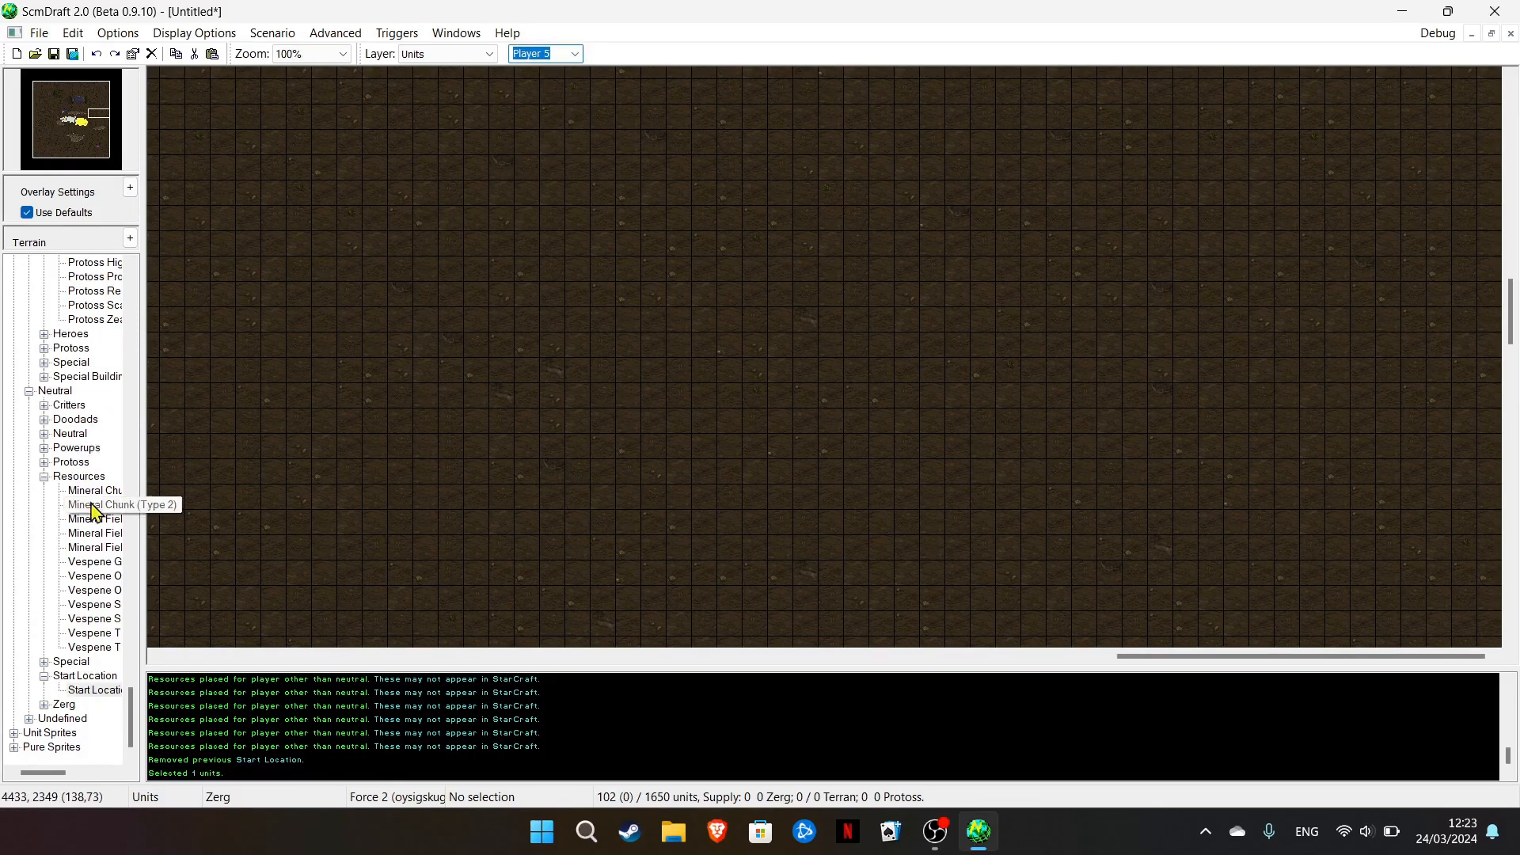
click(994, 220)
drag(54, 125, 93, 115)
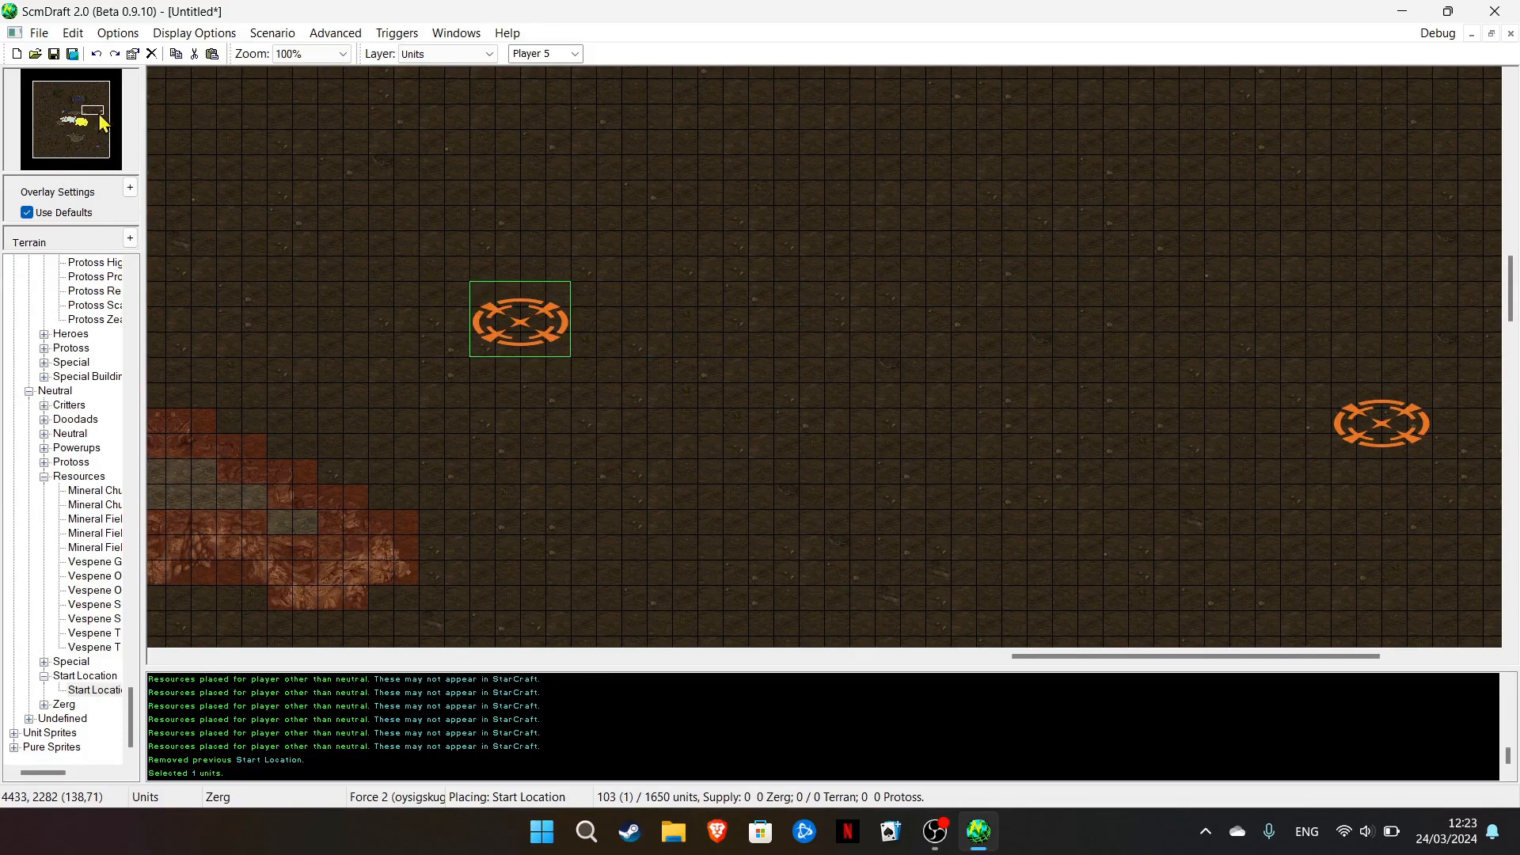
right_click(365, 119)
Place a Start Location for Player 3 in the northwestern part of the map
click(576, 54)
click(559, 96)
click(104, 694)
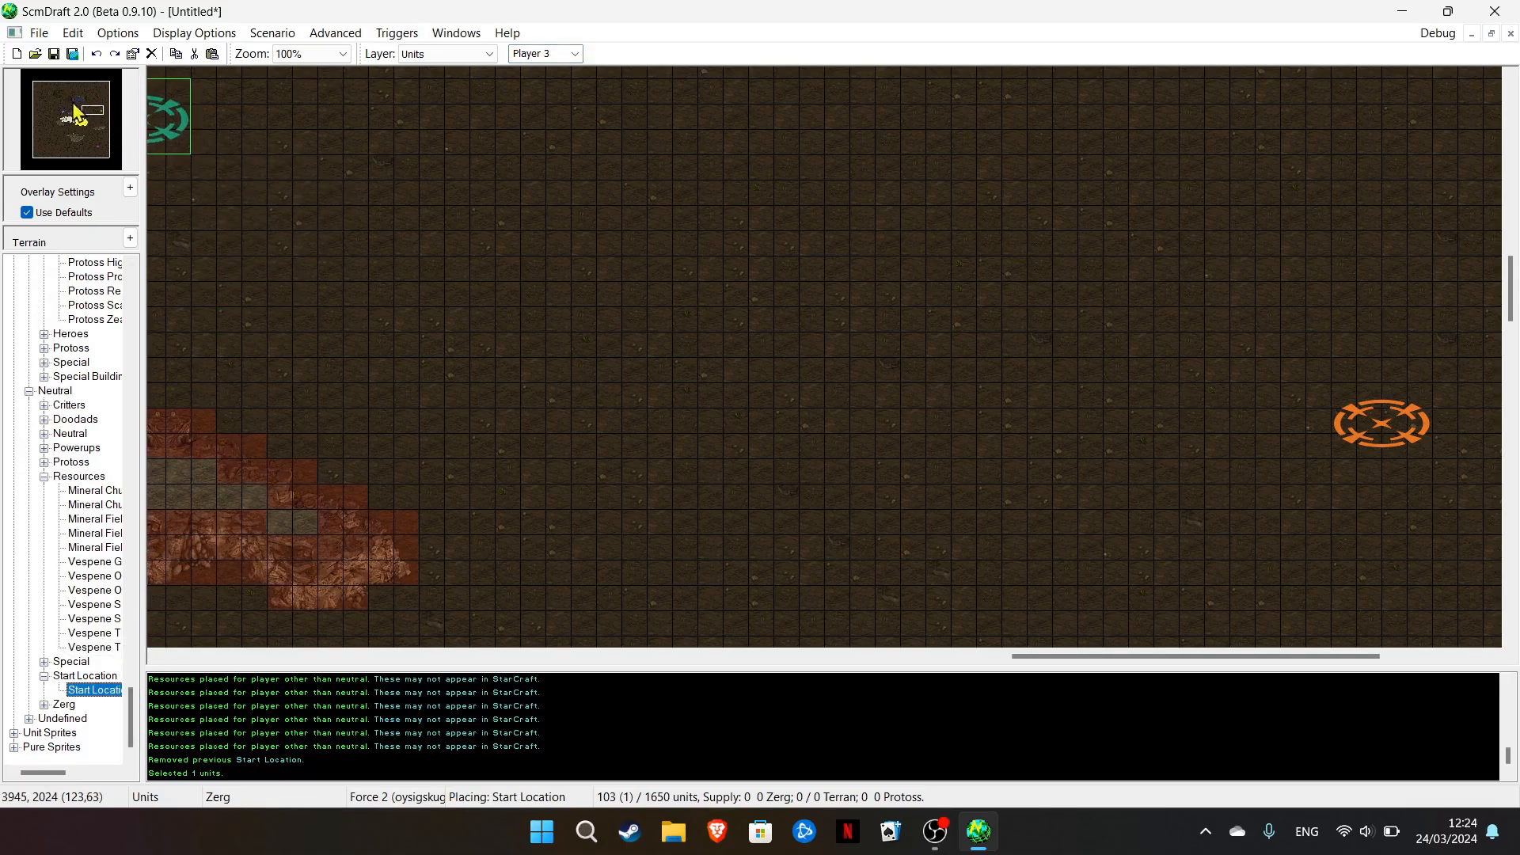
click(43, 101)
click(402, 195)
right_click(244, 159)
Place five Zerg Hives for Player 3 around the Start Location in the map's southeast
mouse_move(94, 143)
mouse_down()
mouse_move(88, 153)
mouse_move(75, 131)
mouse_move(102, 156)
mouse_up()
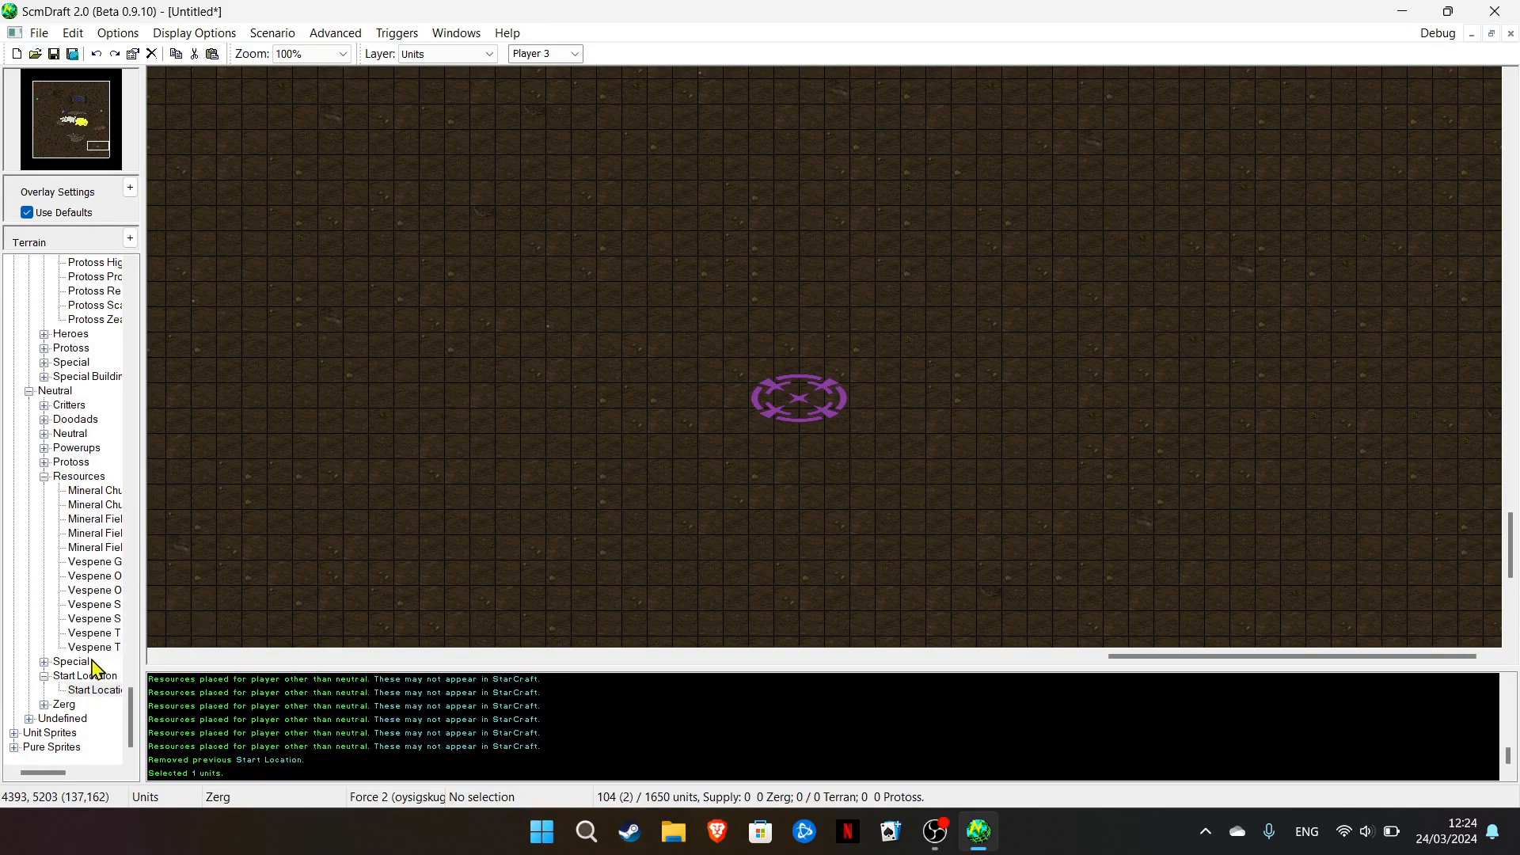
scroll(91, 657, up, 12)
scroll(85, 503, up, 8)
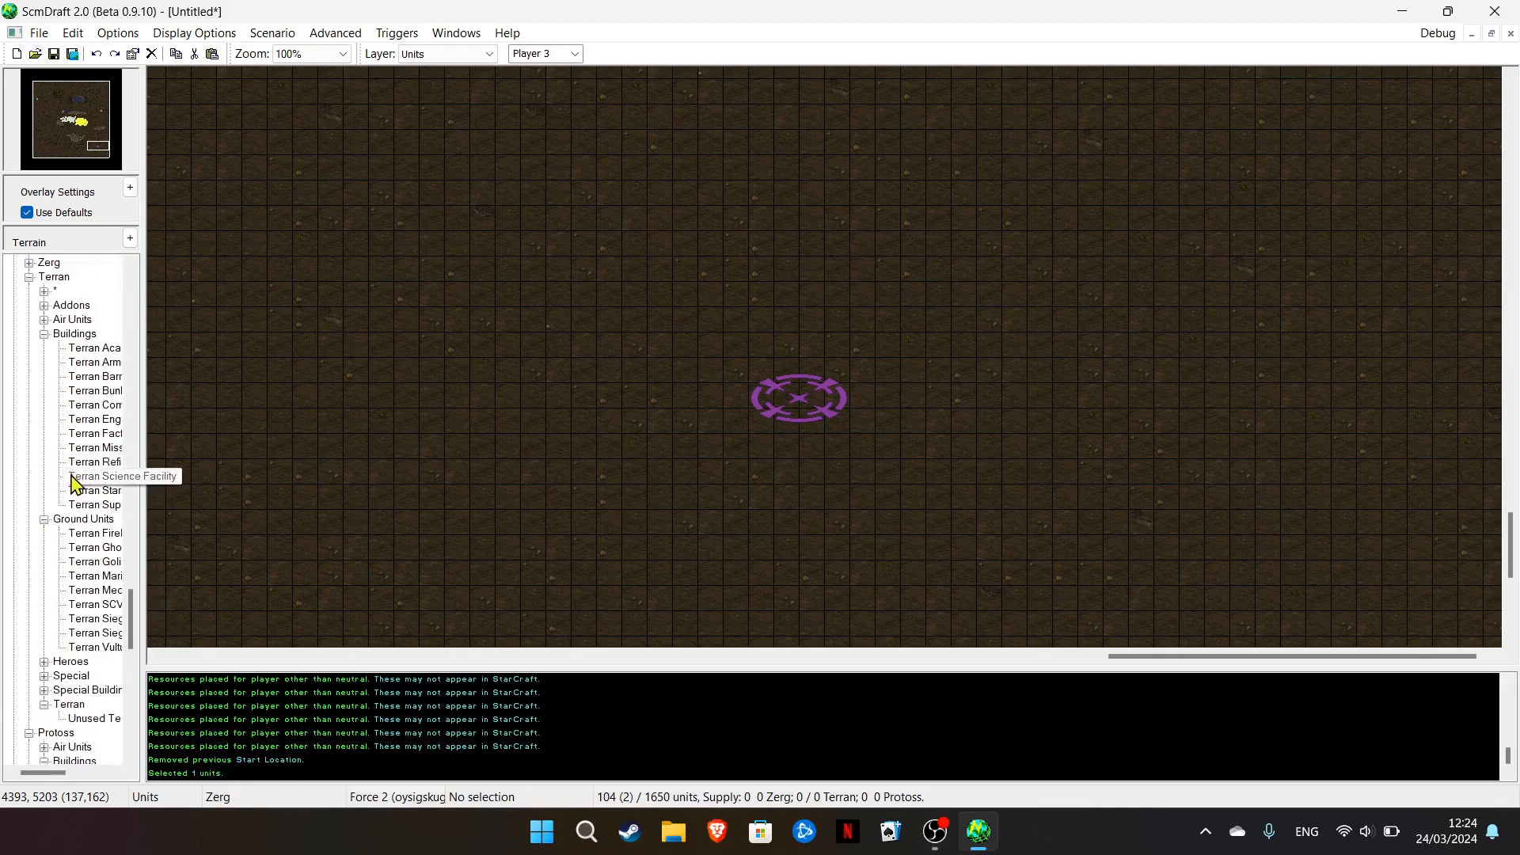
scroll(101, 623, up, 4)
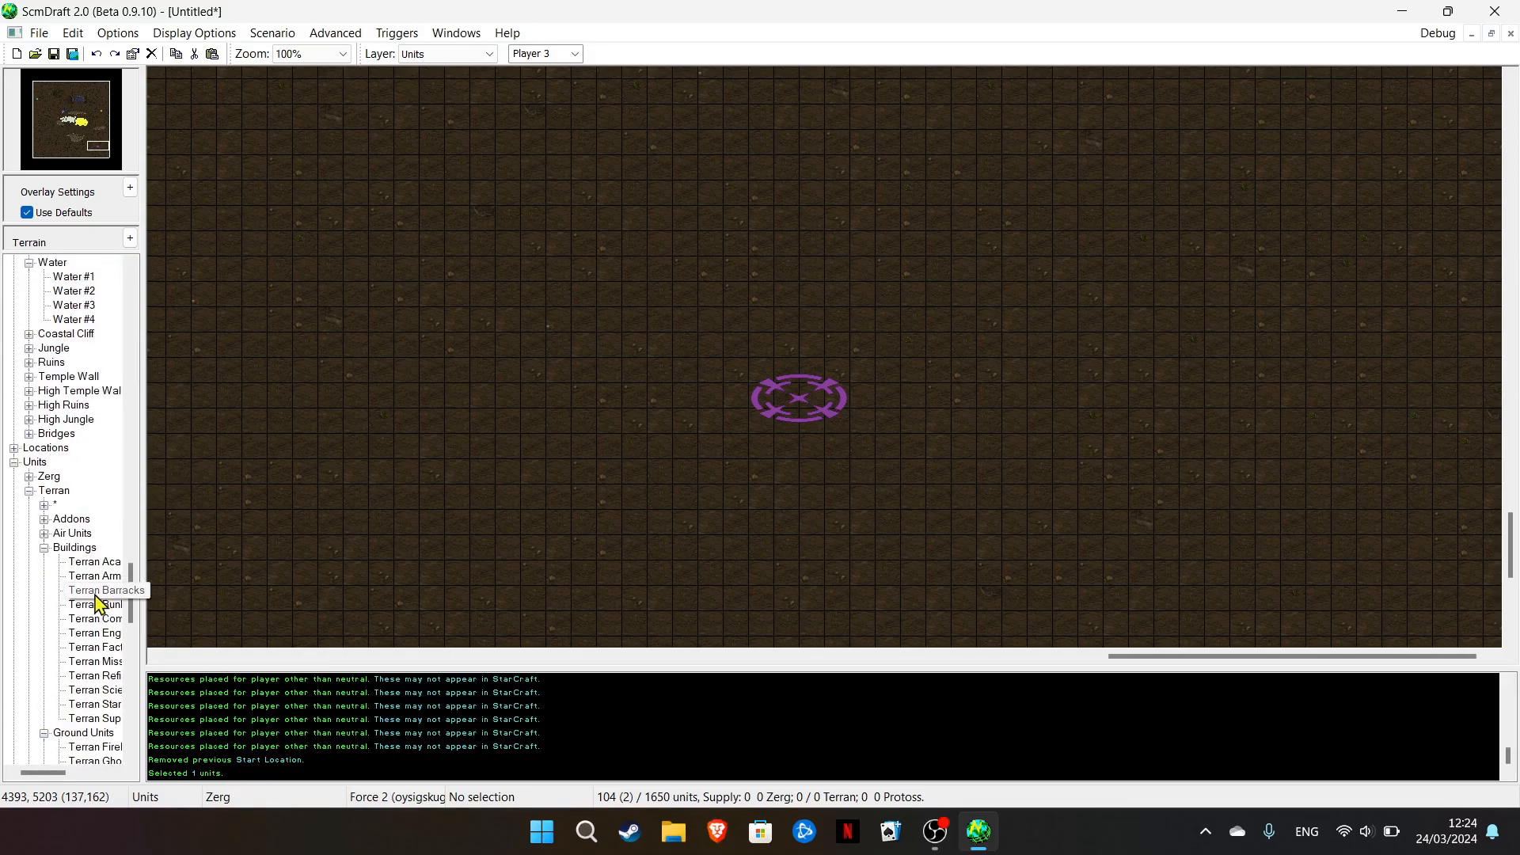
click(28, 477)
click(44, 519)
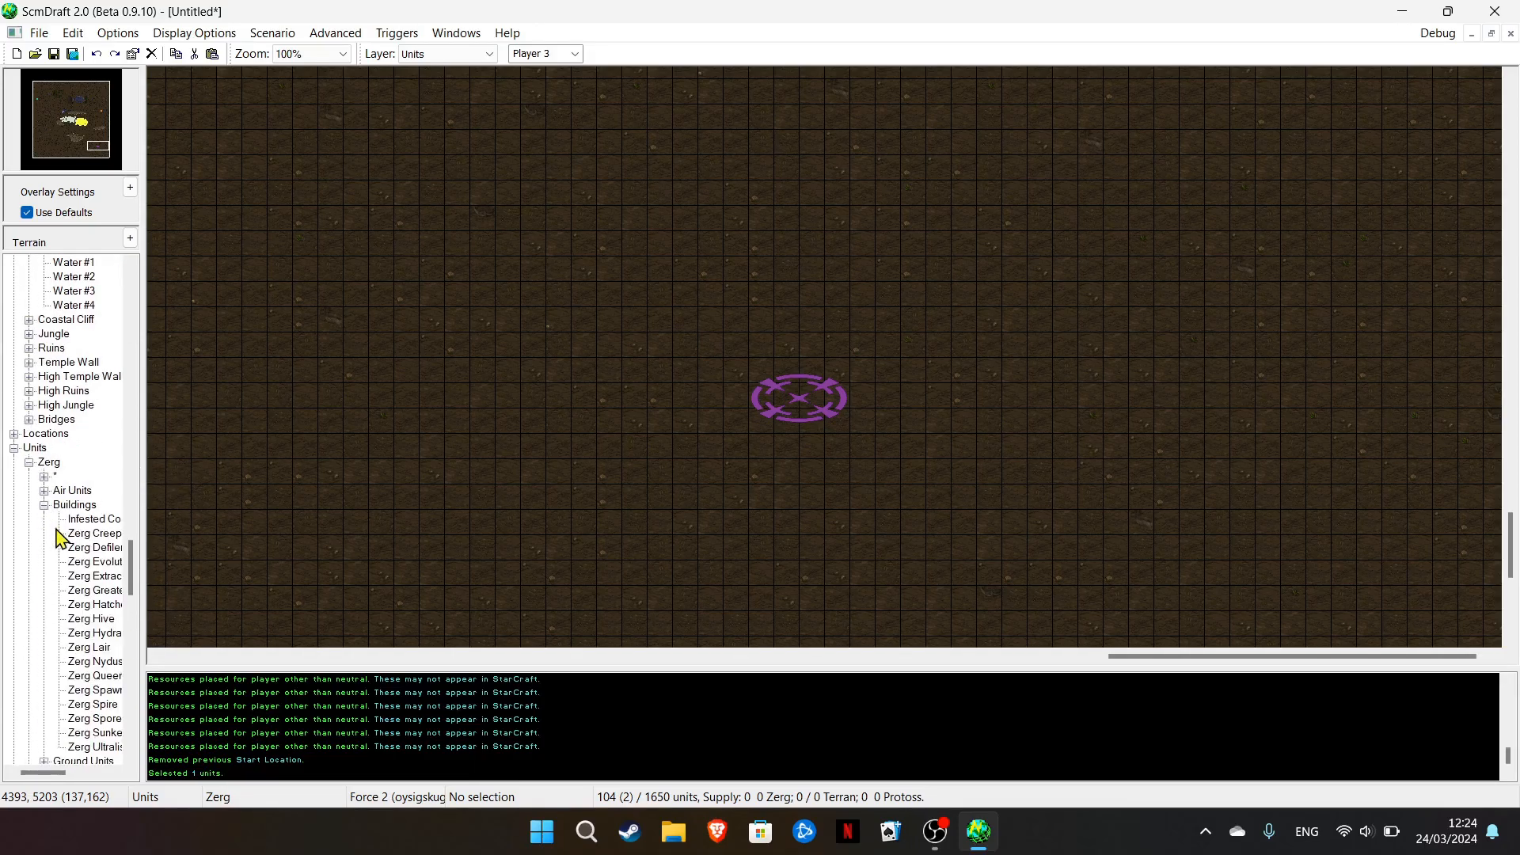
scroll(107, 574, down, 2)
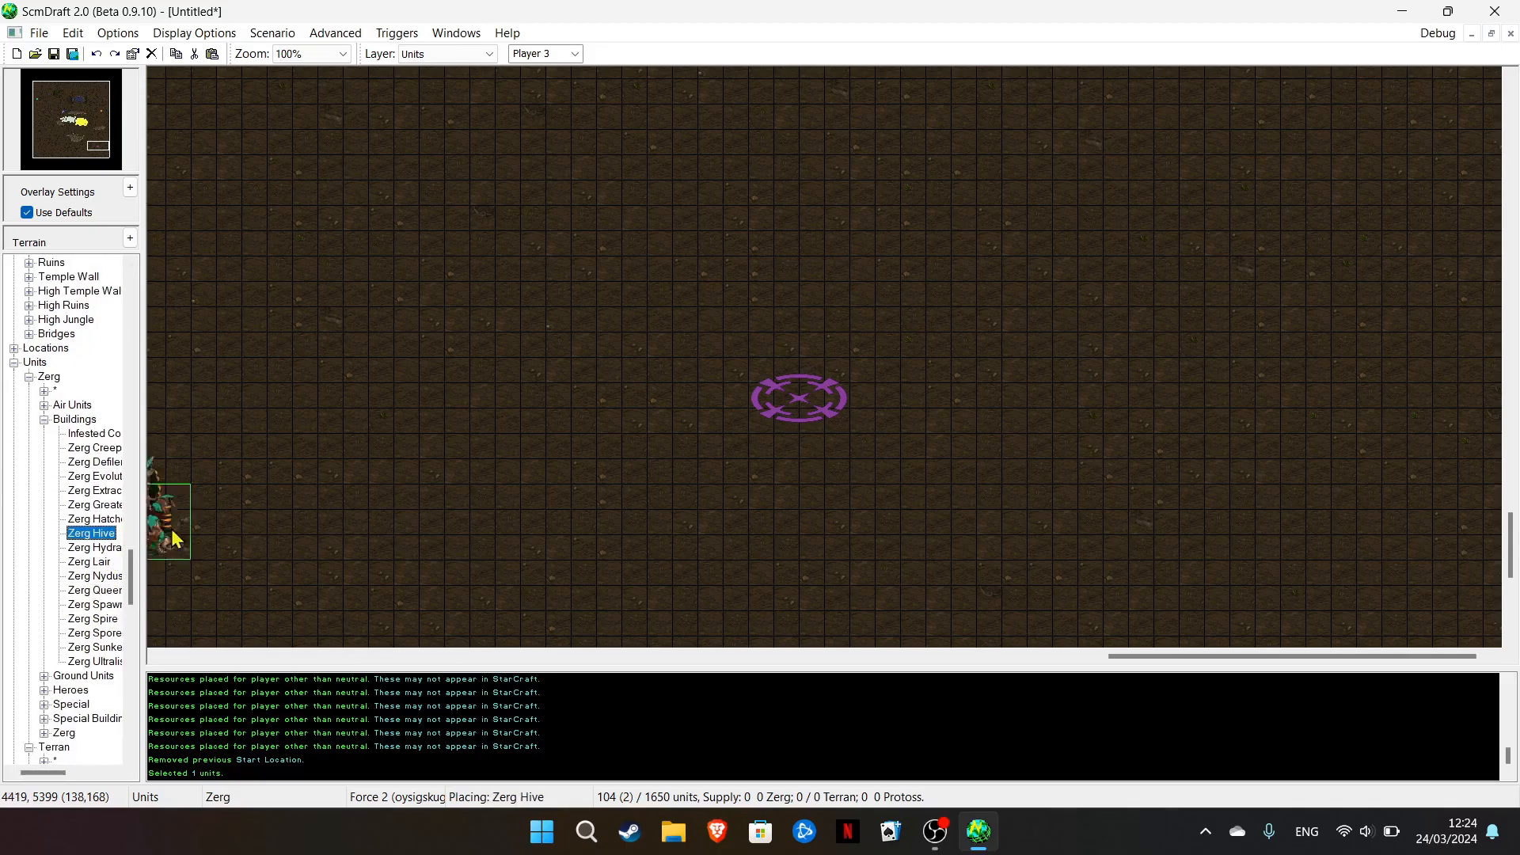
click(770, 388)
click(1024, 307)
click(721, 231)
click(569, 408)
click(903, 550)
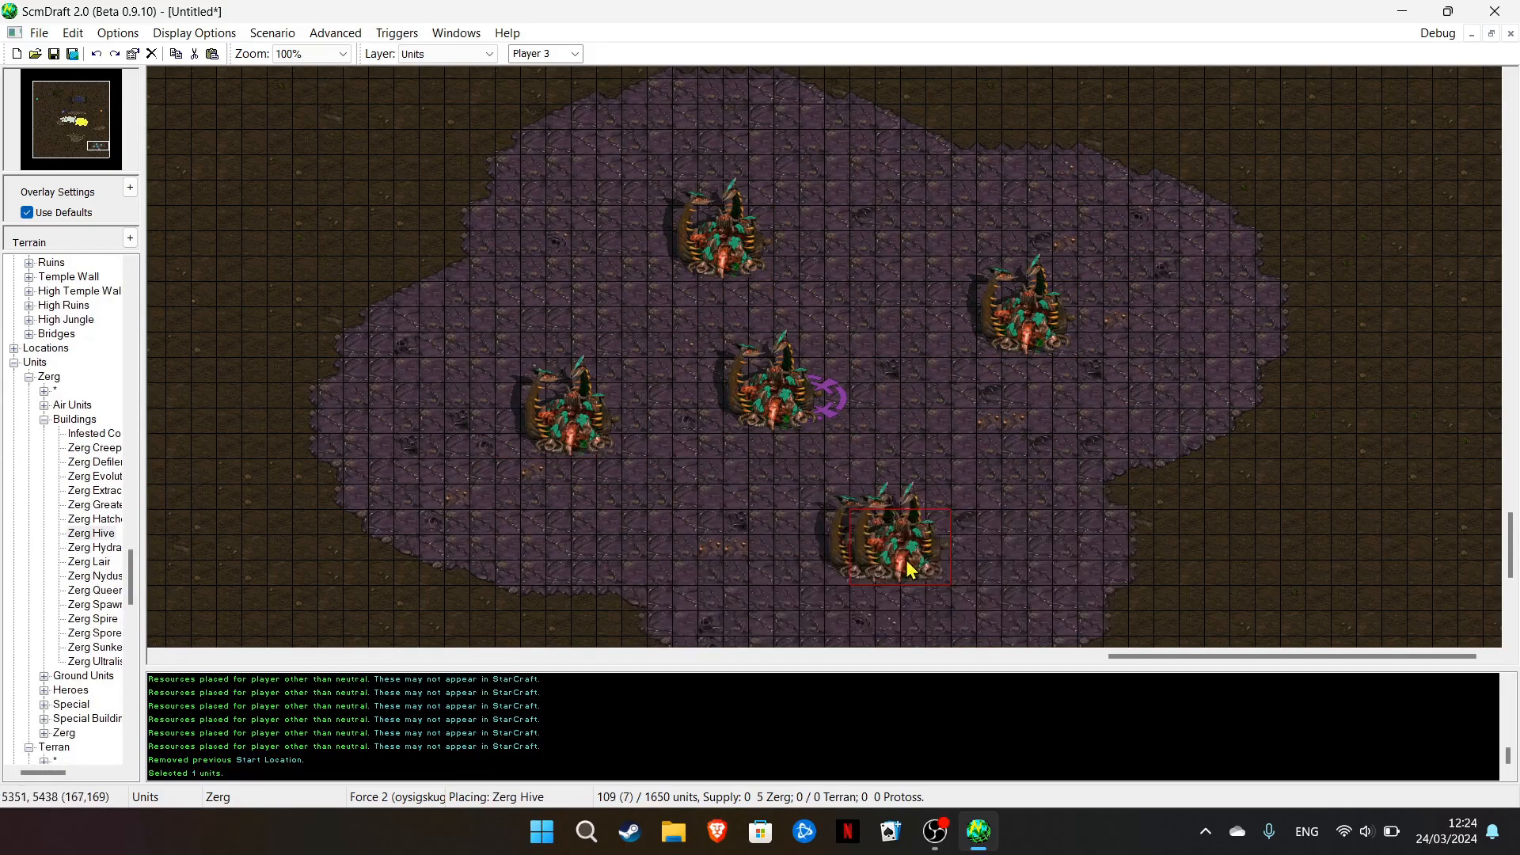
right_click(185, 583)
Place lines of Zerg ground units for Player 3 around and between the southeastern Hives
click(44, 676)
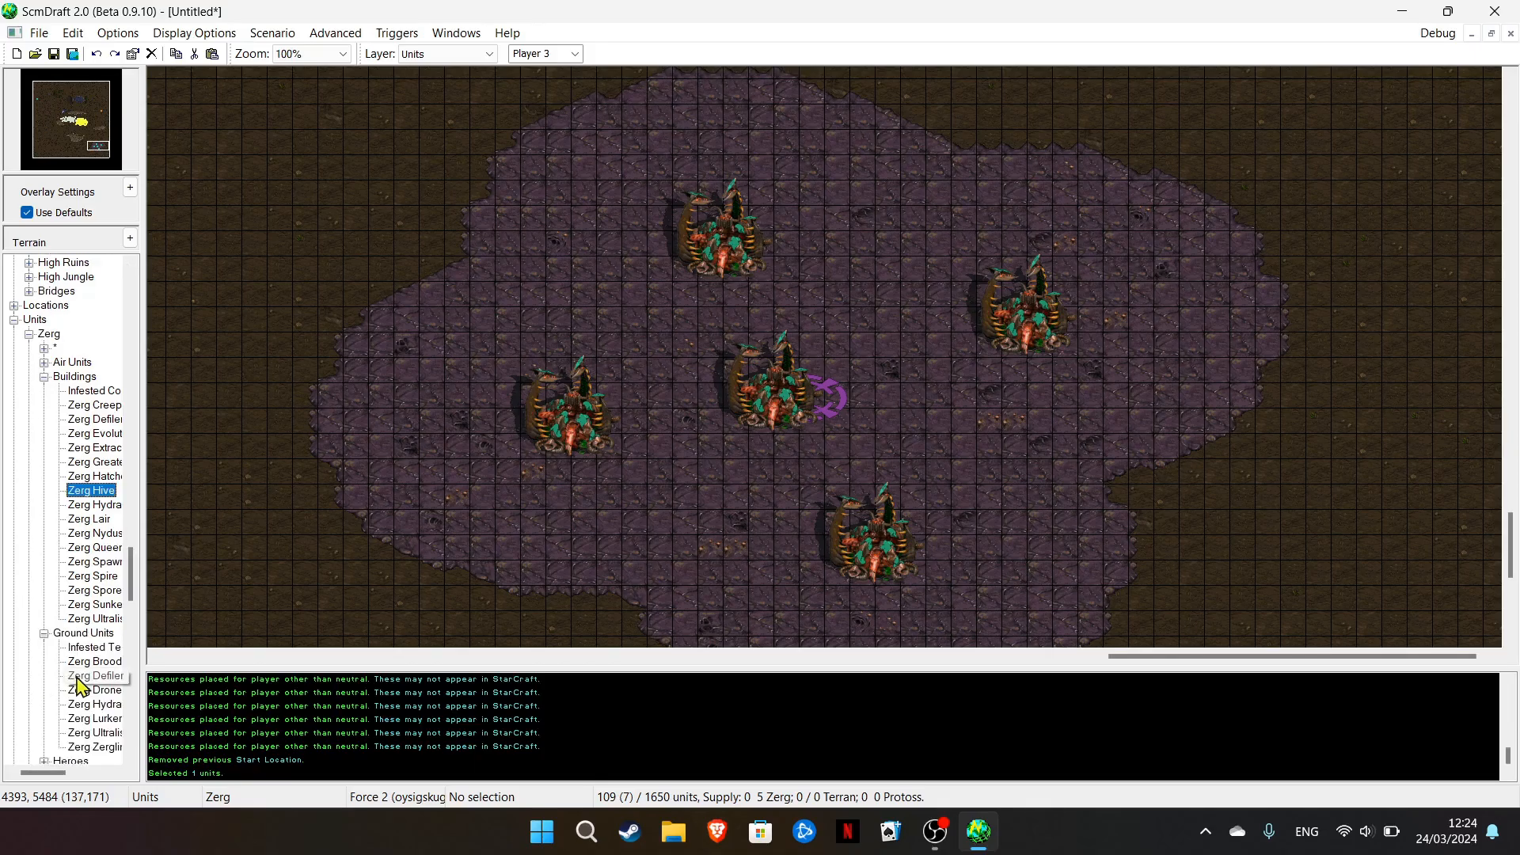
drag(633, 308, 468, 487)
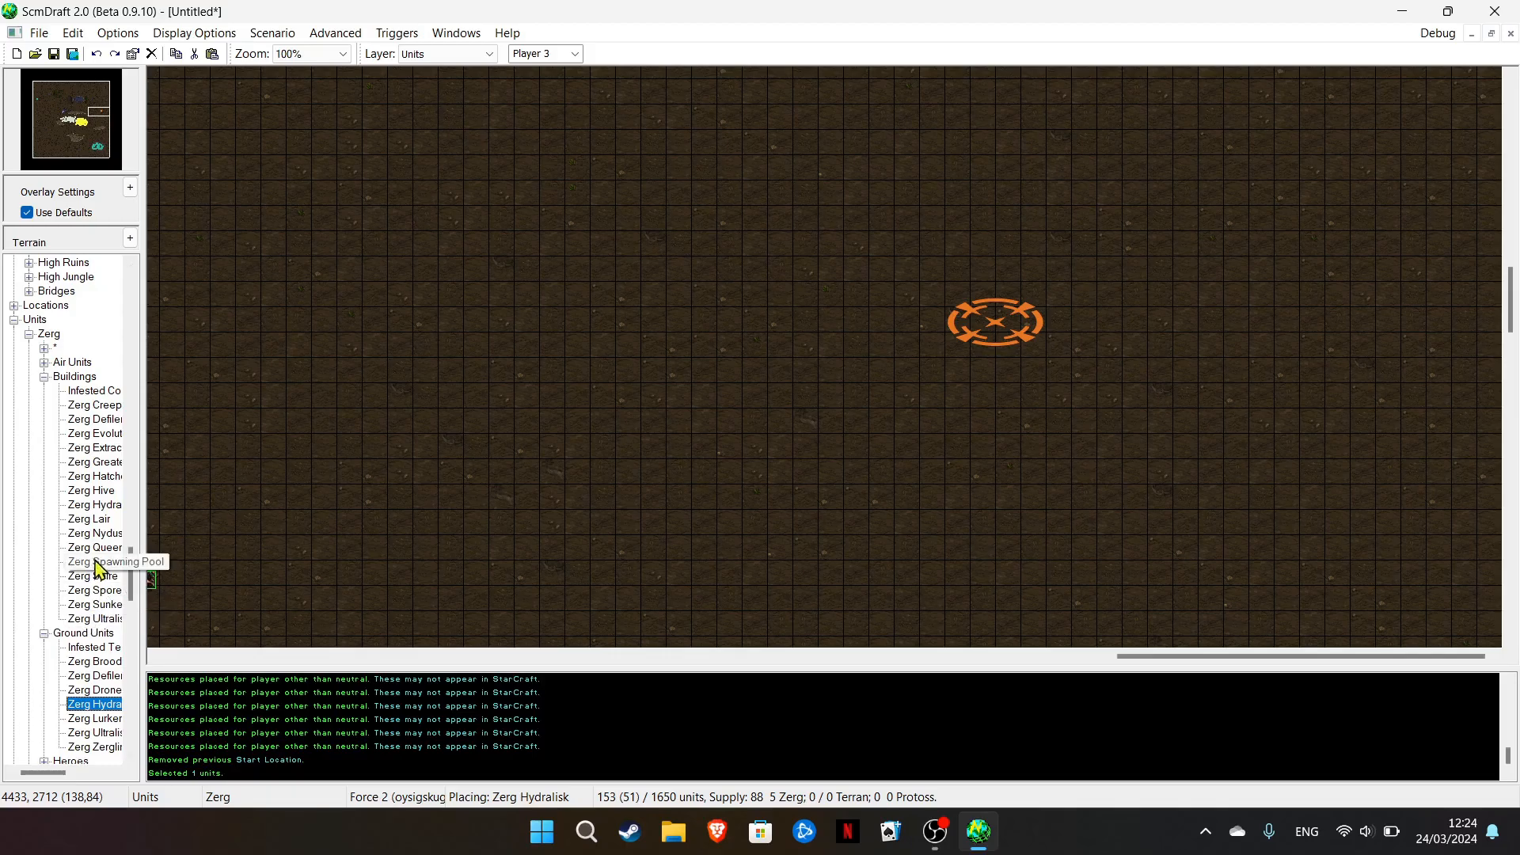
click(102, 493)
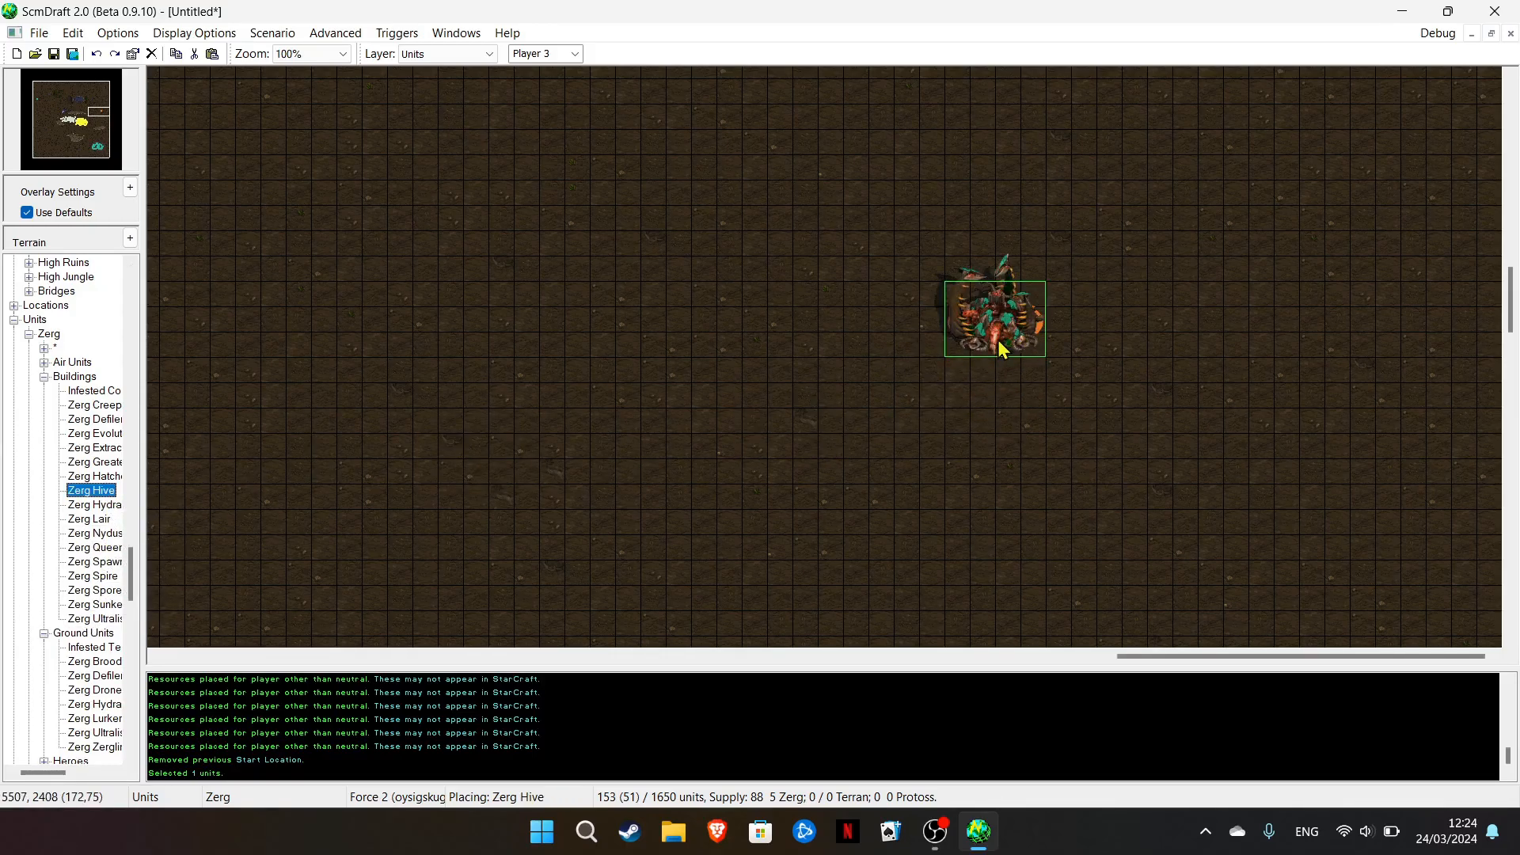
right_click(891, 337)
click(576, 54)
click(551, 104)
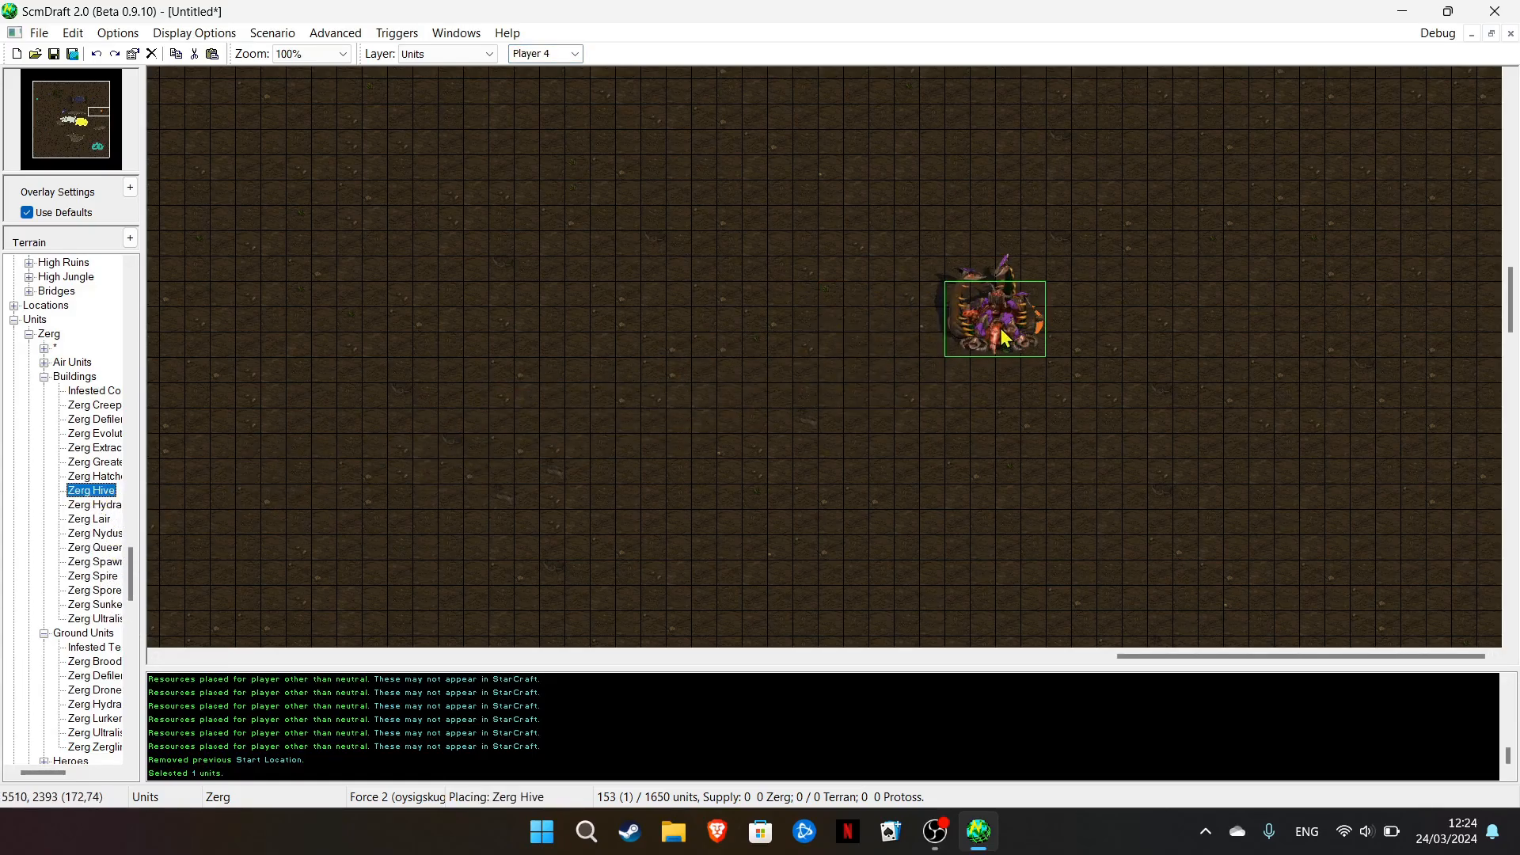
key(Escape)
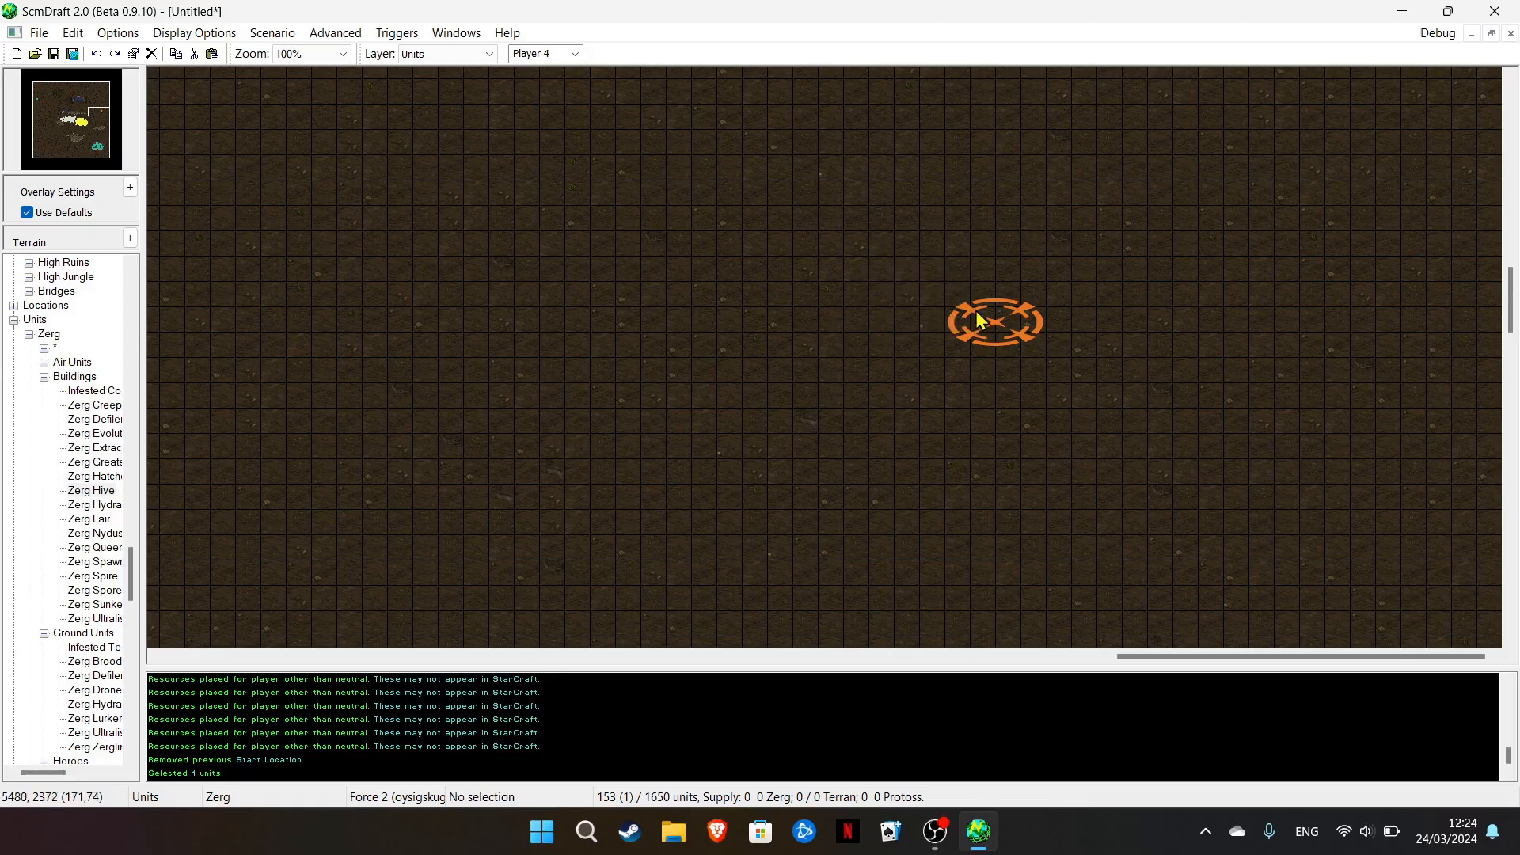
Select the southeastern Zerg base together with its Start Location and assign everything to Player 3
drag(84, 149, 99, 147)
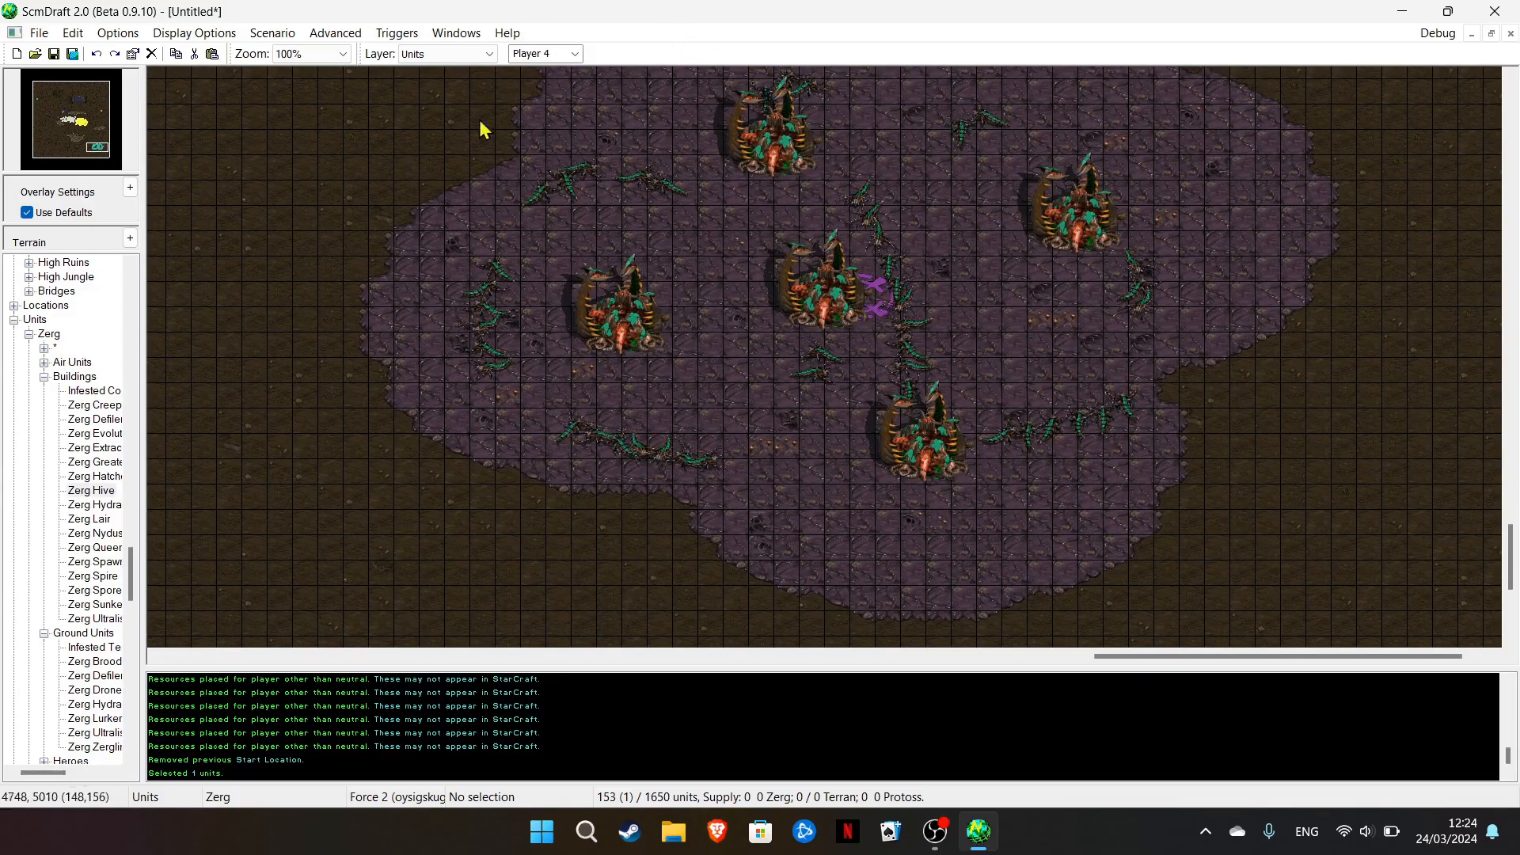
drag(94, 156, 96, 148)
drag(374, 102, 1357, 549)
click(578, 56)
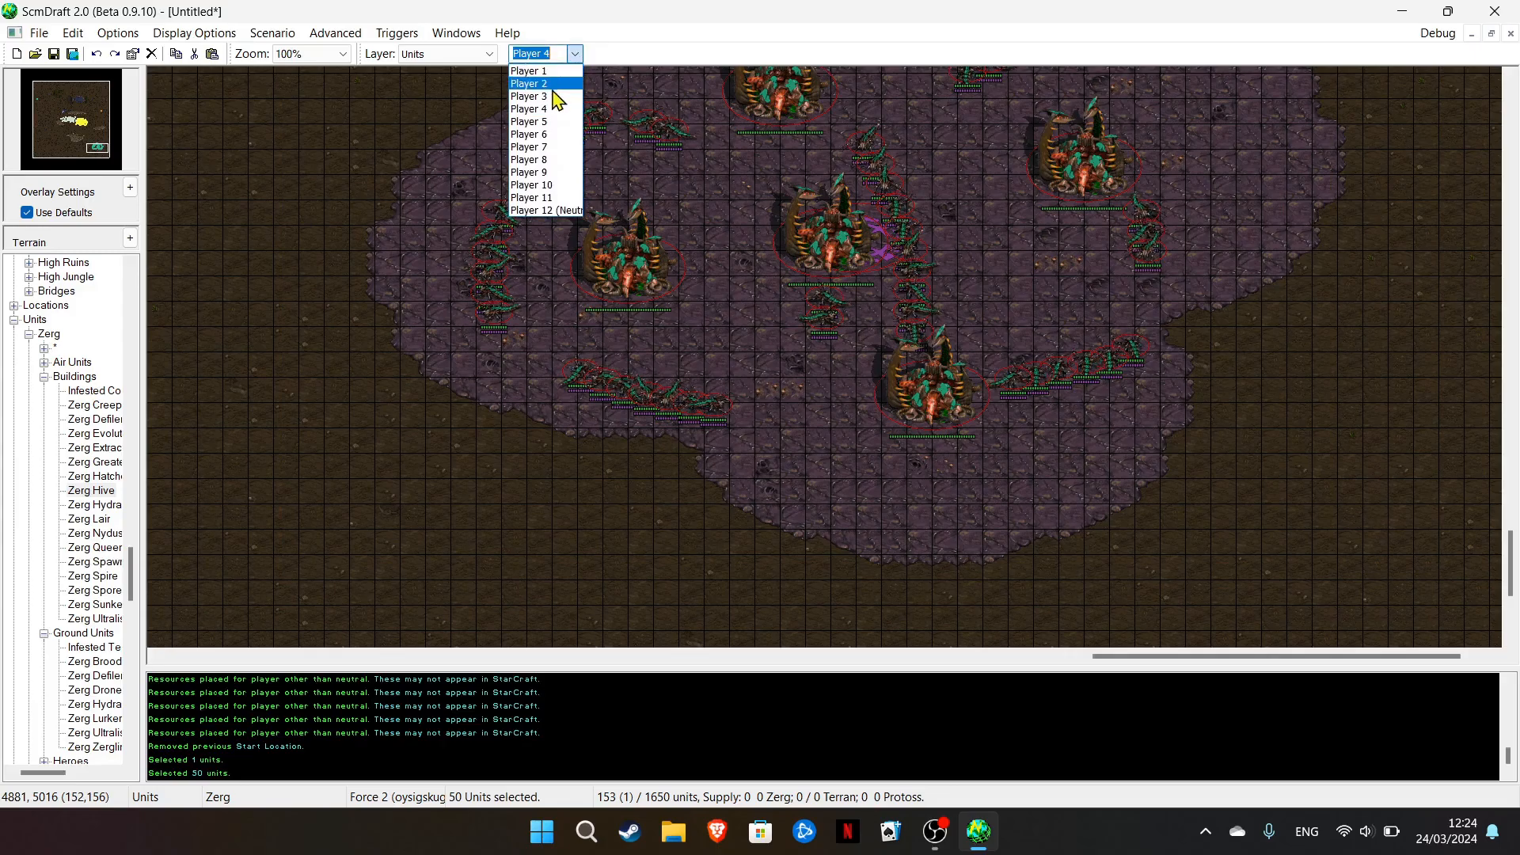
click(545, 97)
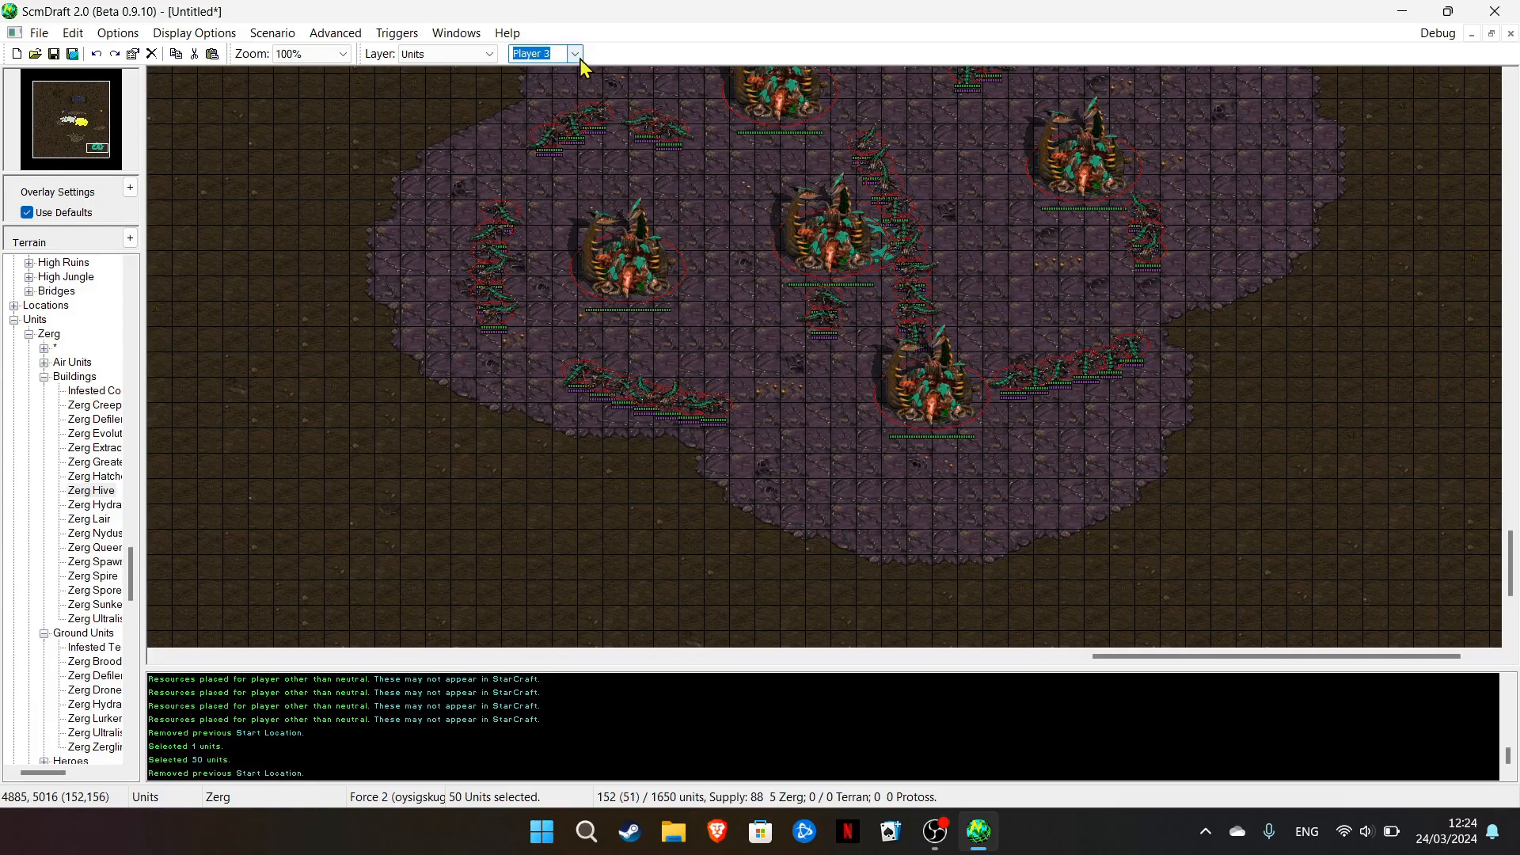
click(723, 210)
Build Player 5's eastern base with Zerg Hives around its Start Location and a curved line of Zerg Hydralisks to the south
click(103, 131)
click(109, 112)
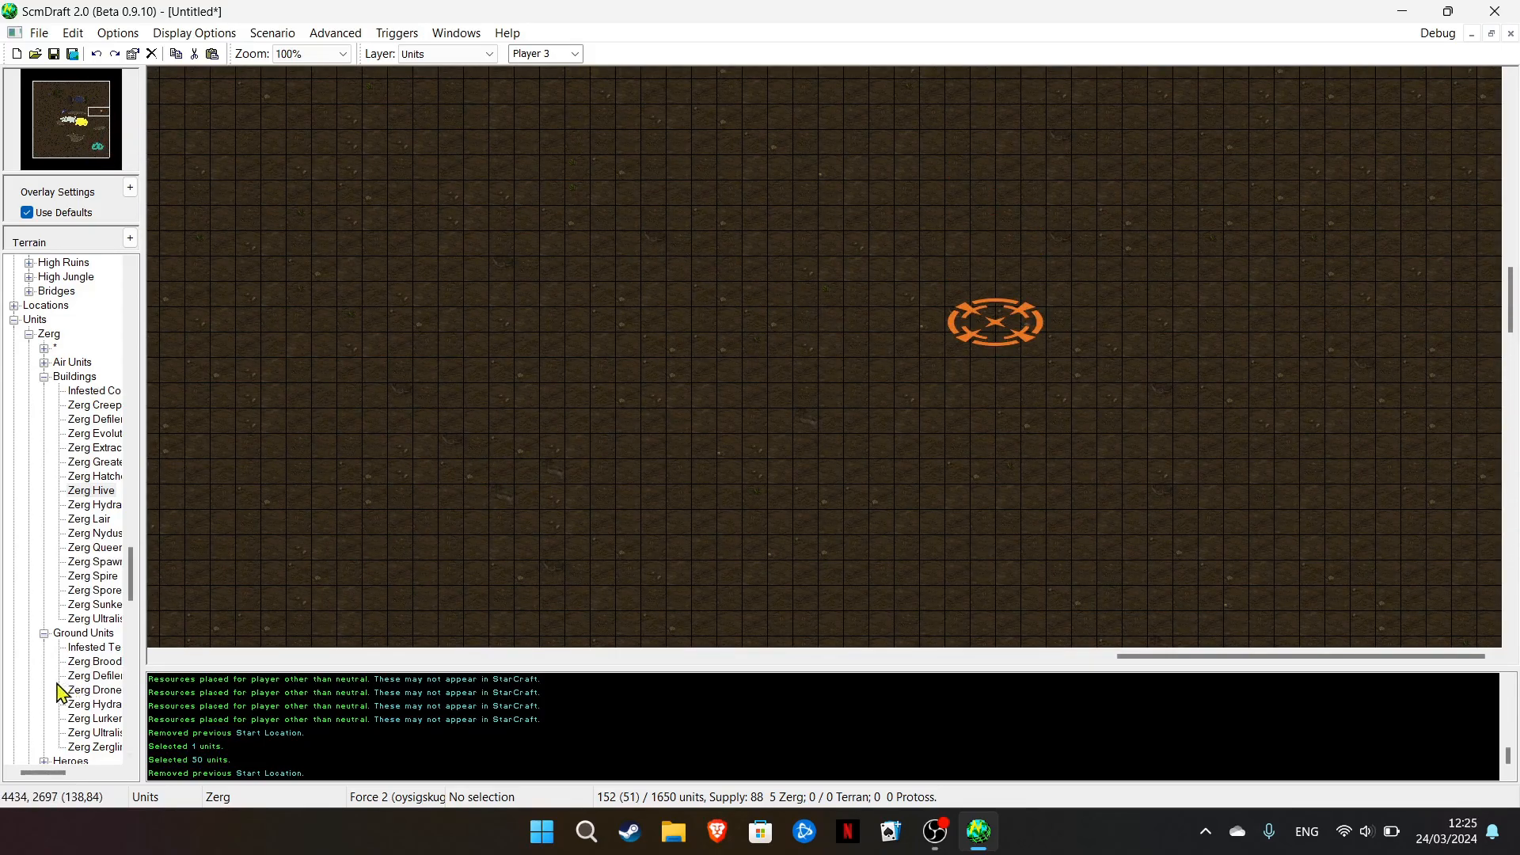
scroll(101, 646, down, 1)
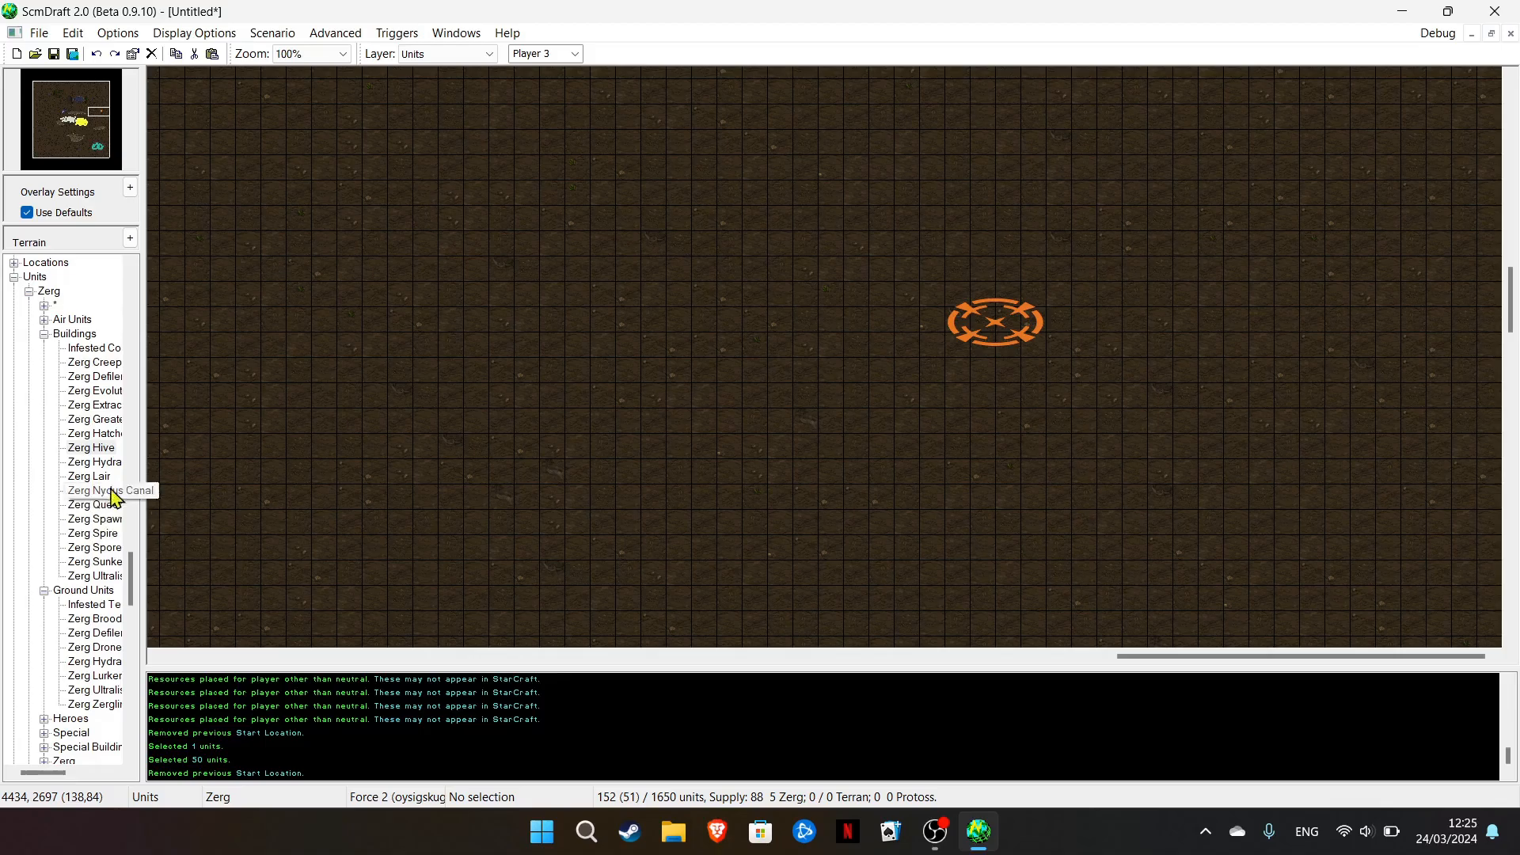
click(575, 54)
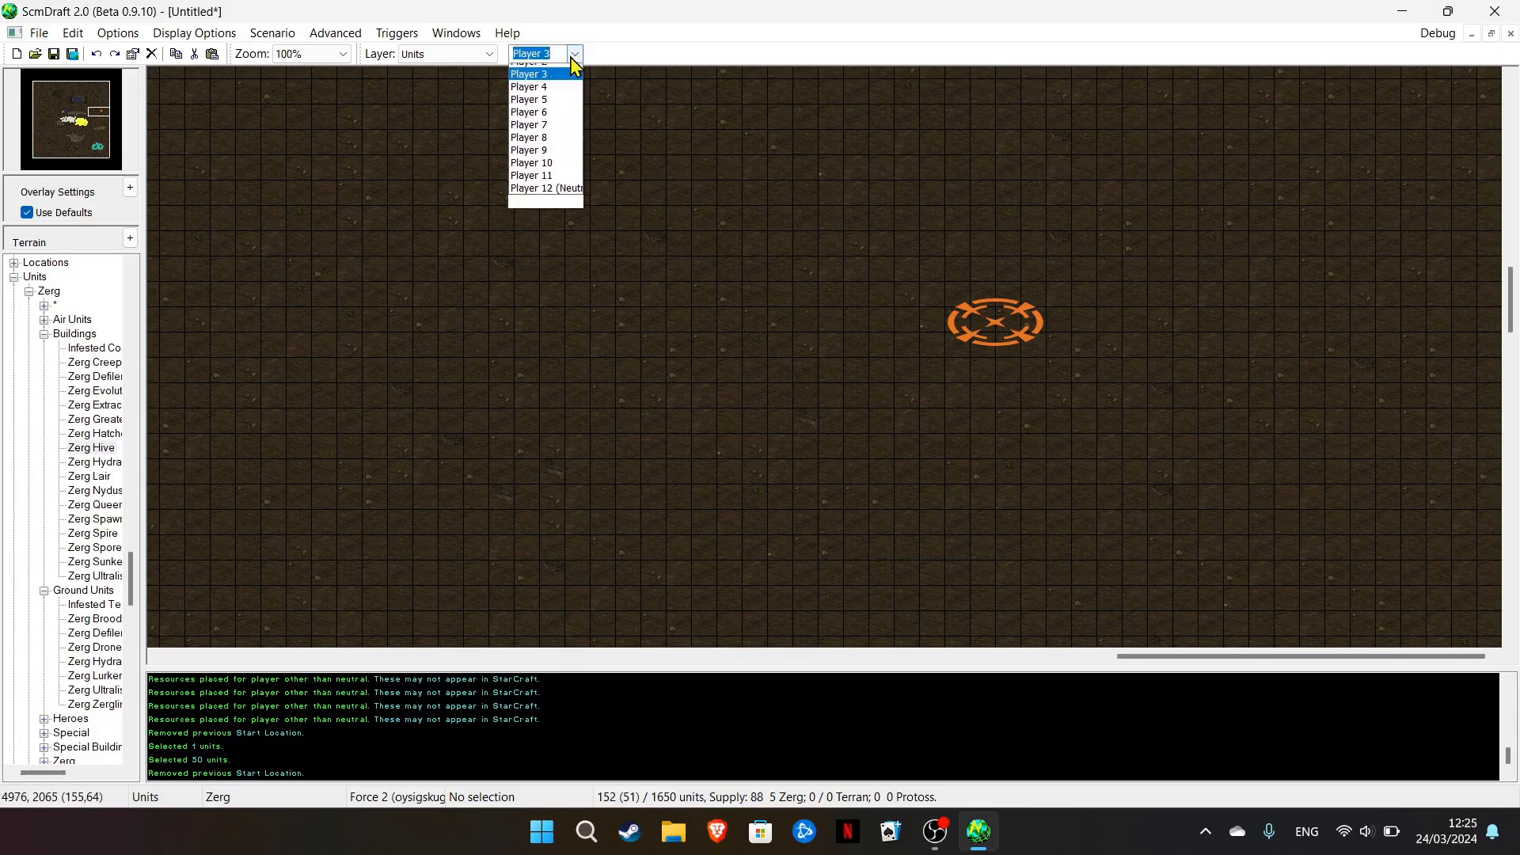
click(555, 111)
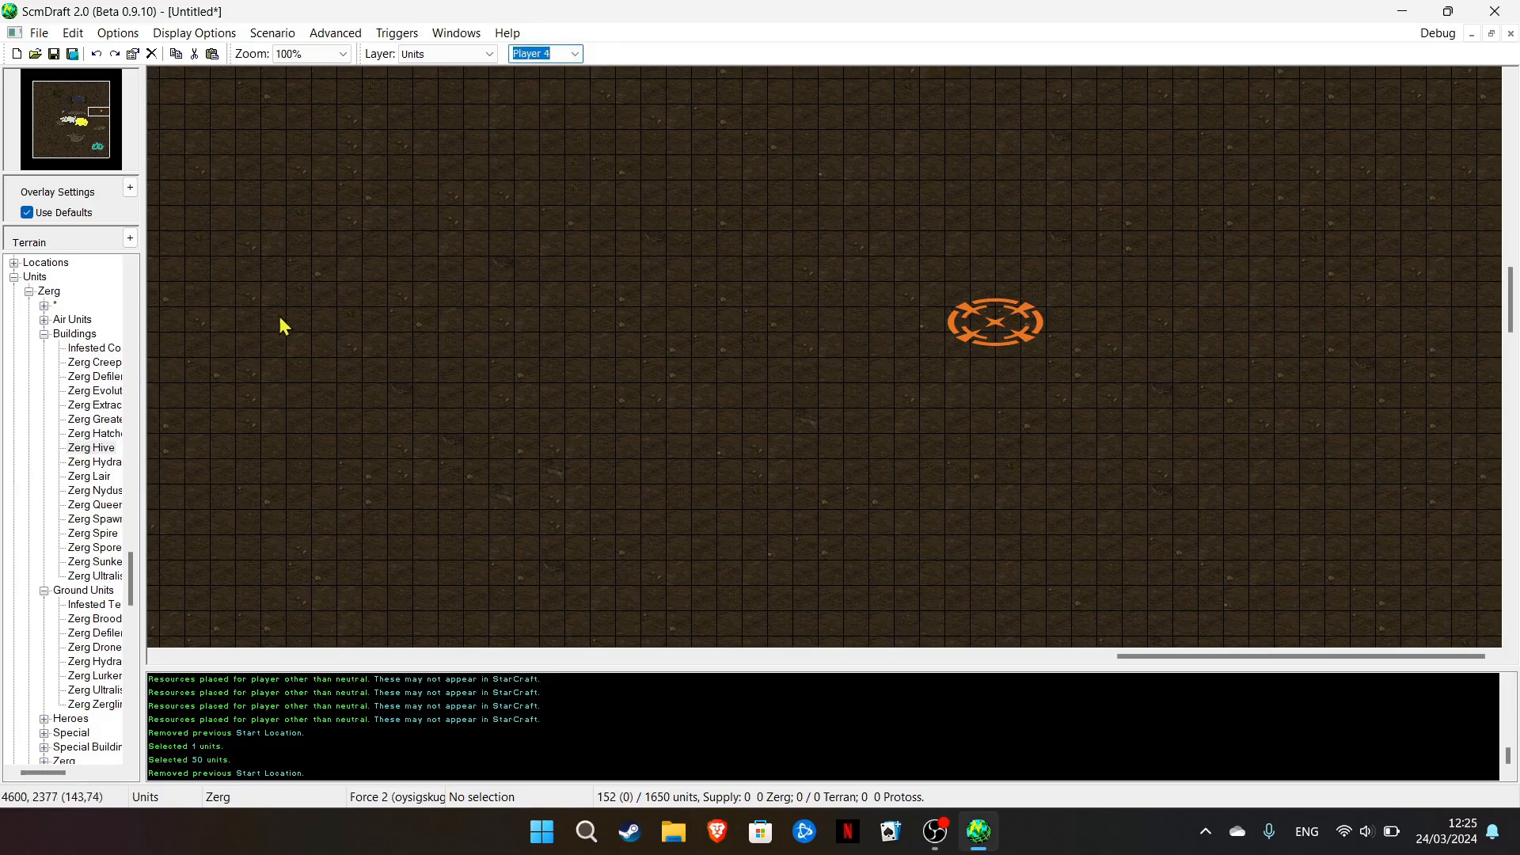
click(89, 449)
click(572, 54)
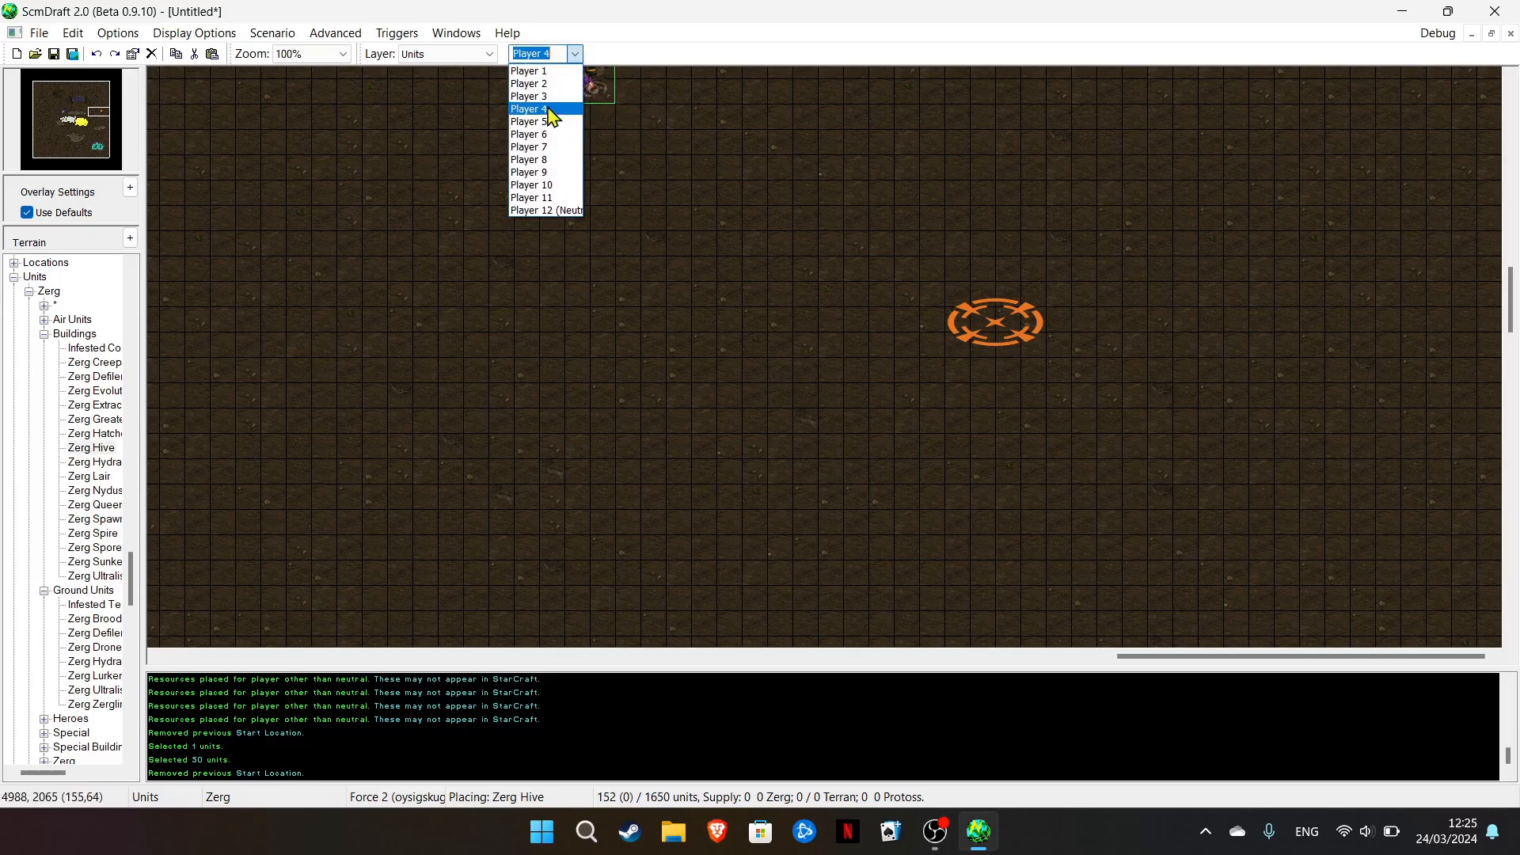
click(549, 122)
click(968, 313)
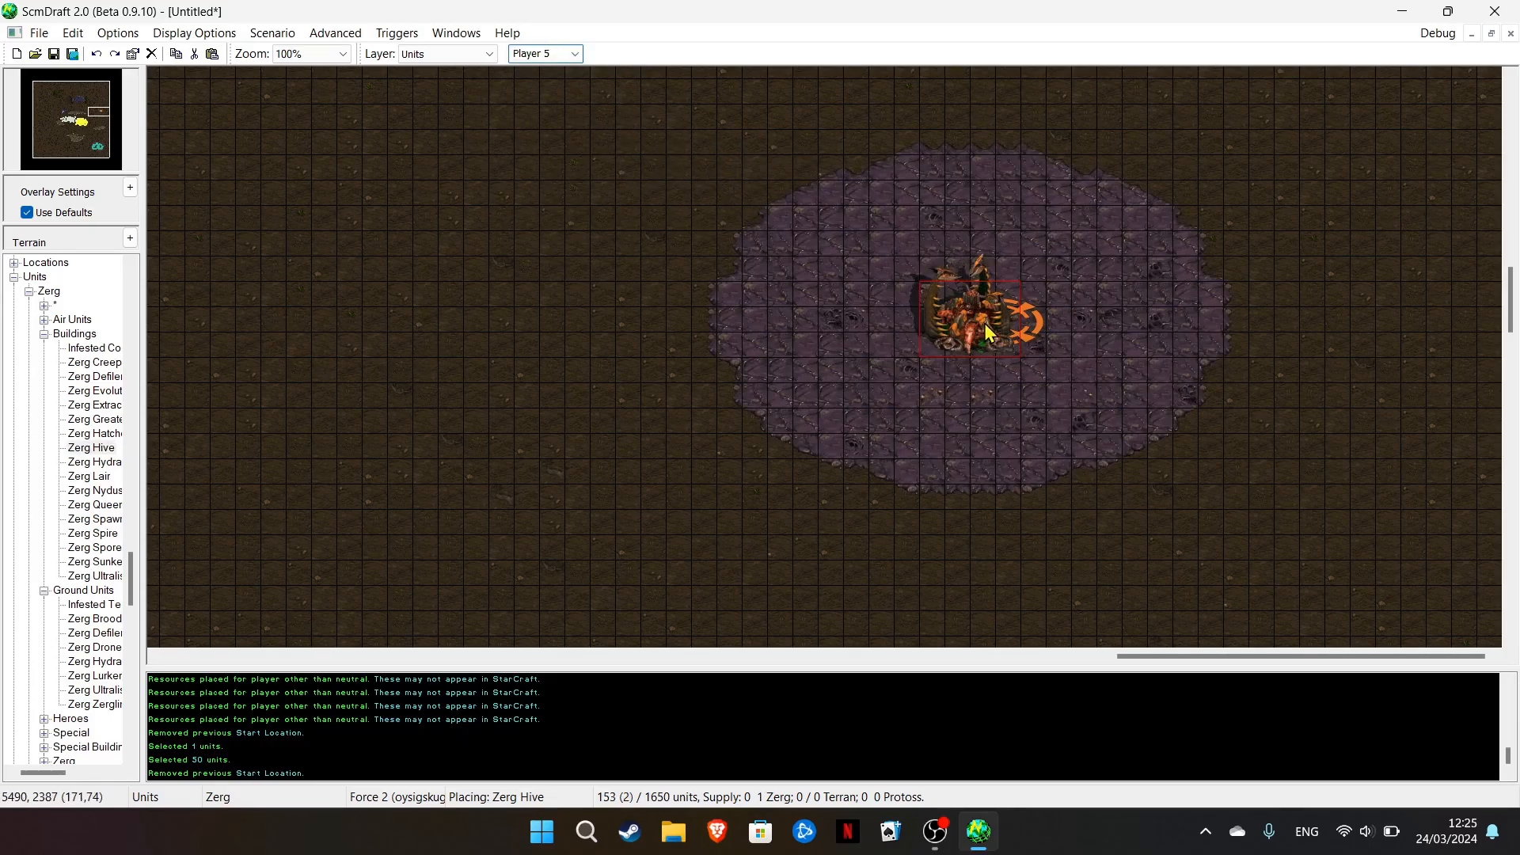
mouse_move(815, 269)
mouse_down()
mouse_move(822, 287)
mouse_move(1116, 252)
mouse_move(865, 169)
mouse_up()
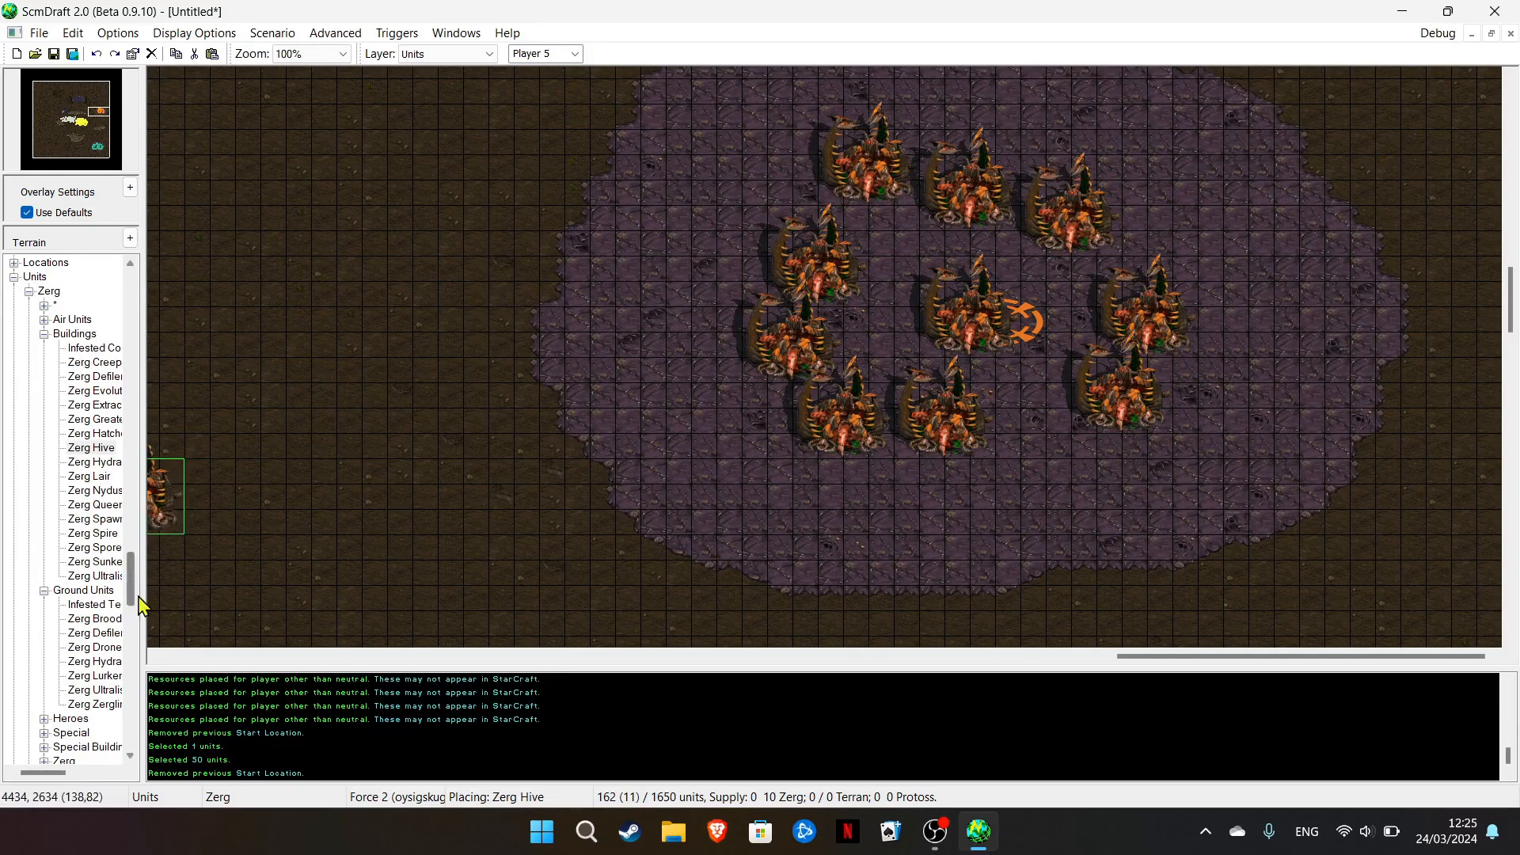
mouse_move(675, 342)
mouse_down()
mouse_move(1018, 520)
mouse_move(1271, 470)
mouse_up()
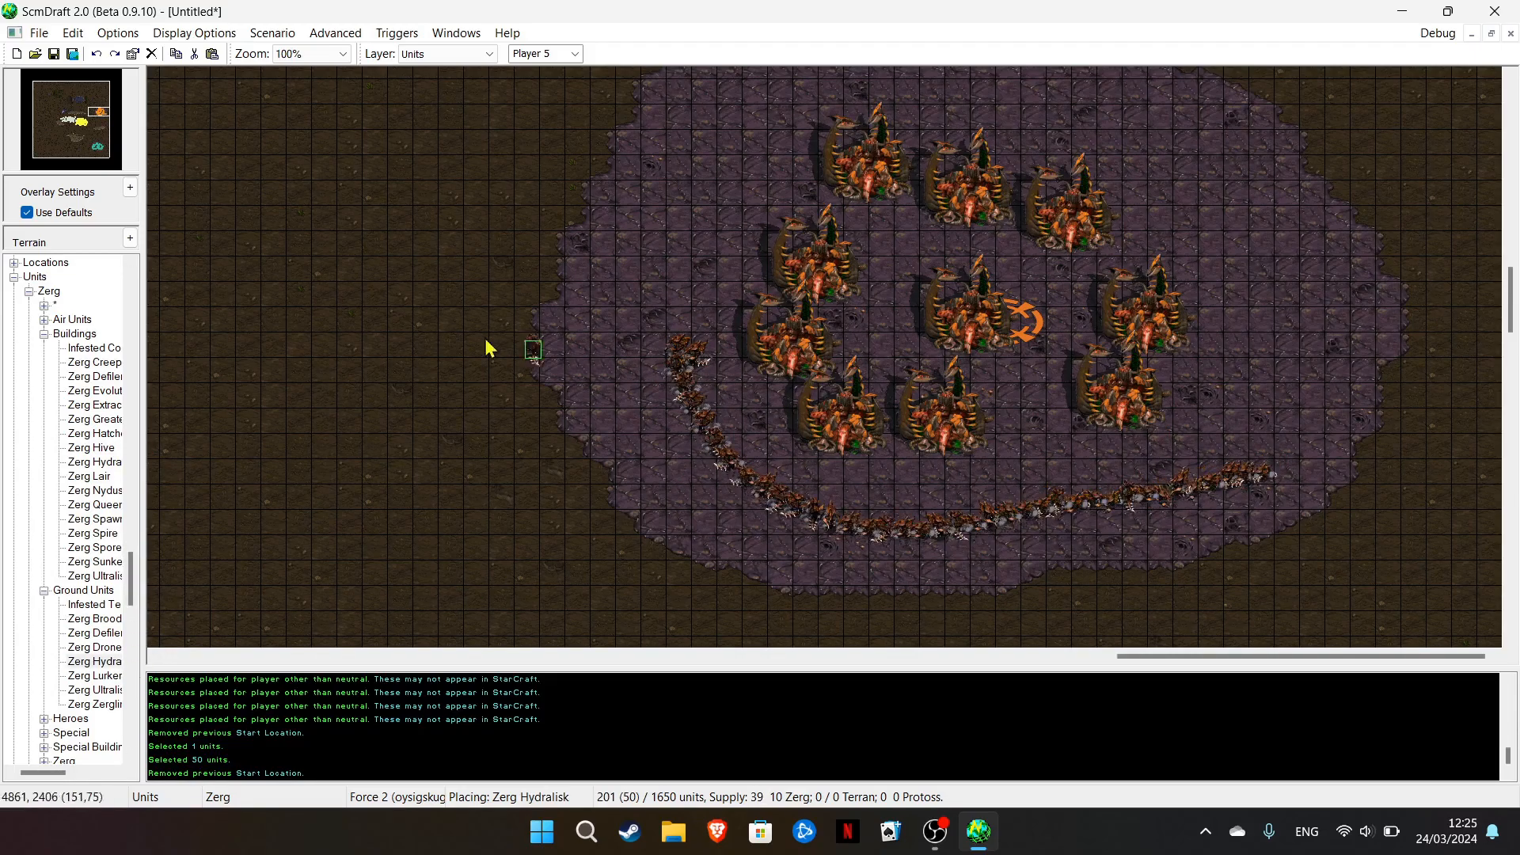
Place a Start Location for Player 3 in the open ground on the map's northwest side
click(46, 110)
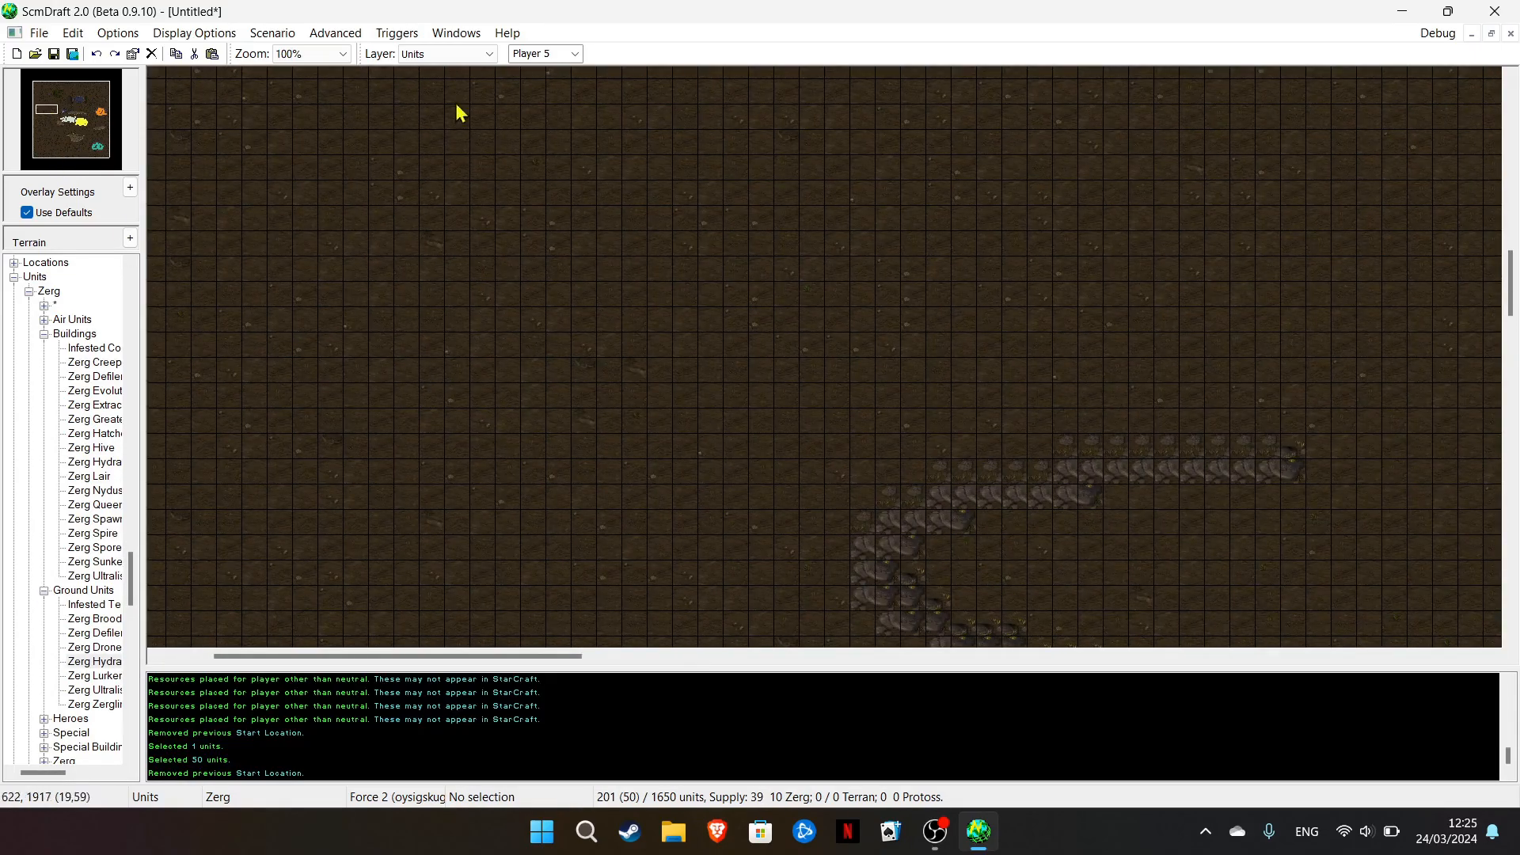
click(576, 54)
click(364, 143)
click(574, 55)
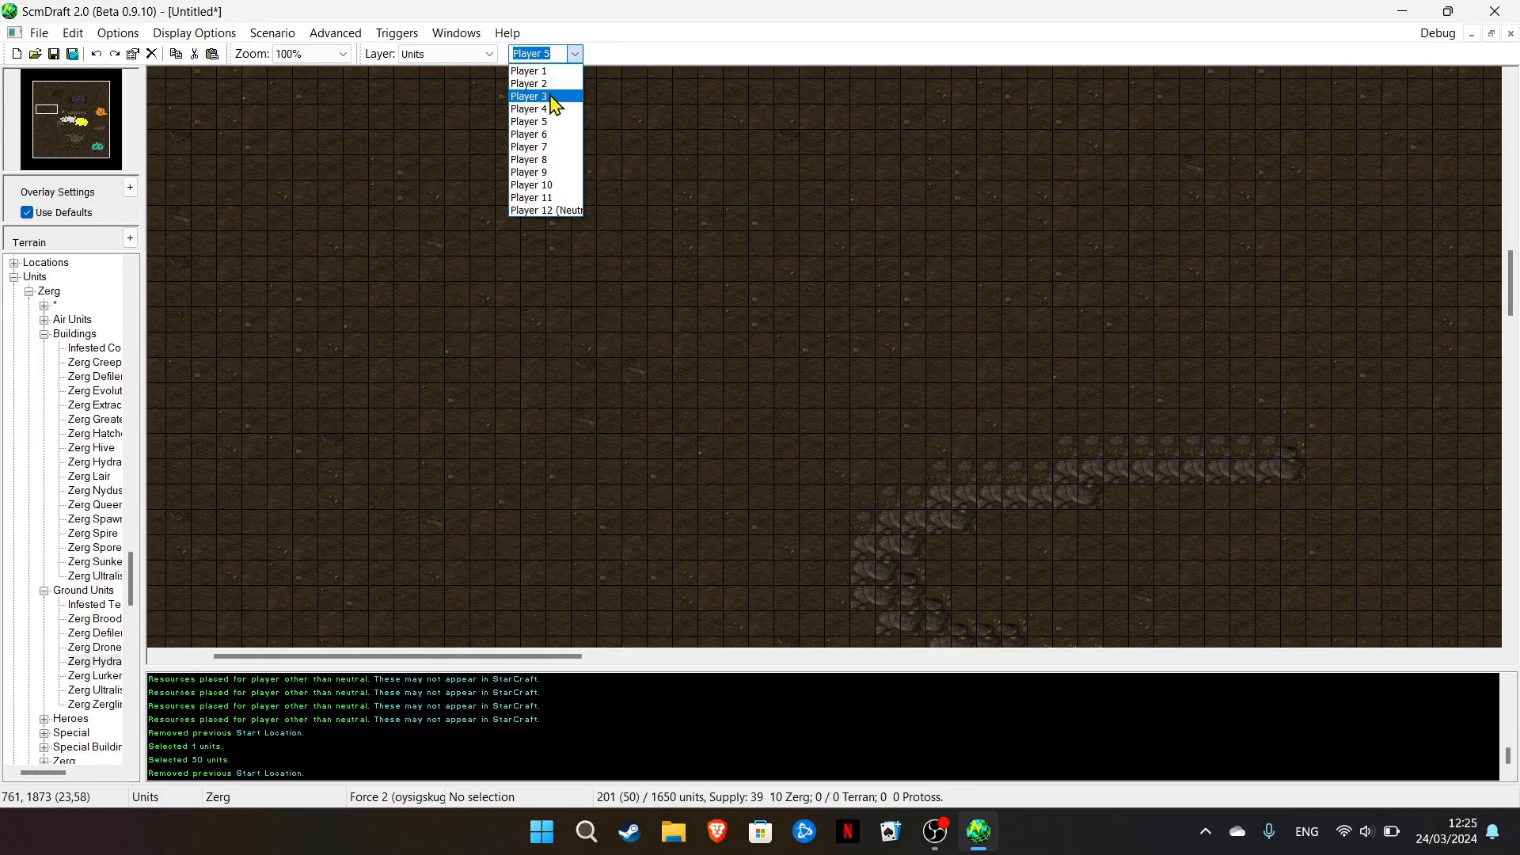
click(552, 96)
scroll(91, 712, down, 15)
scroll(91, 713, down, 6)
click(93, 689)
click(418, 297)
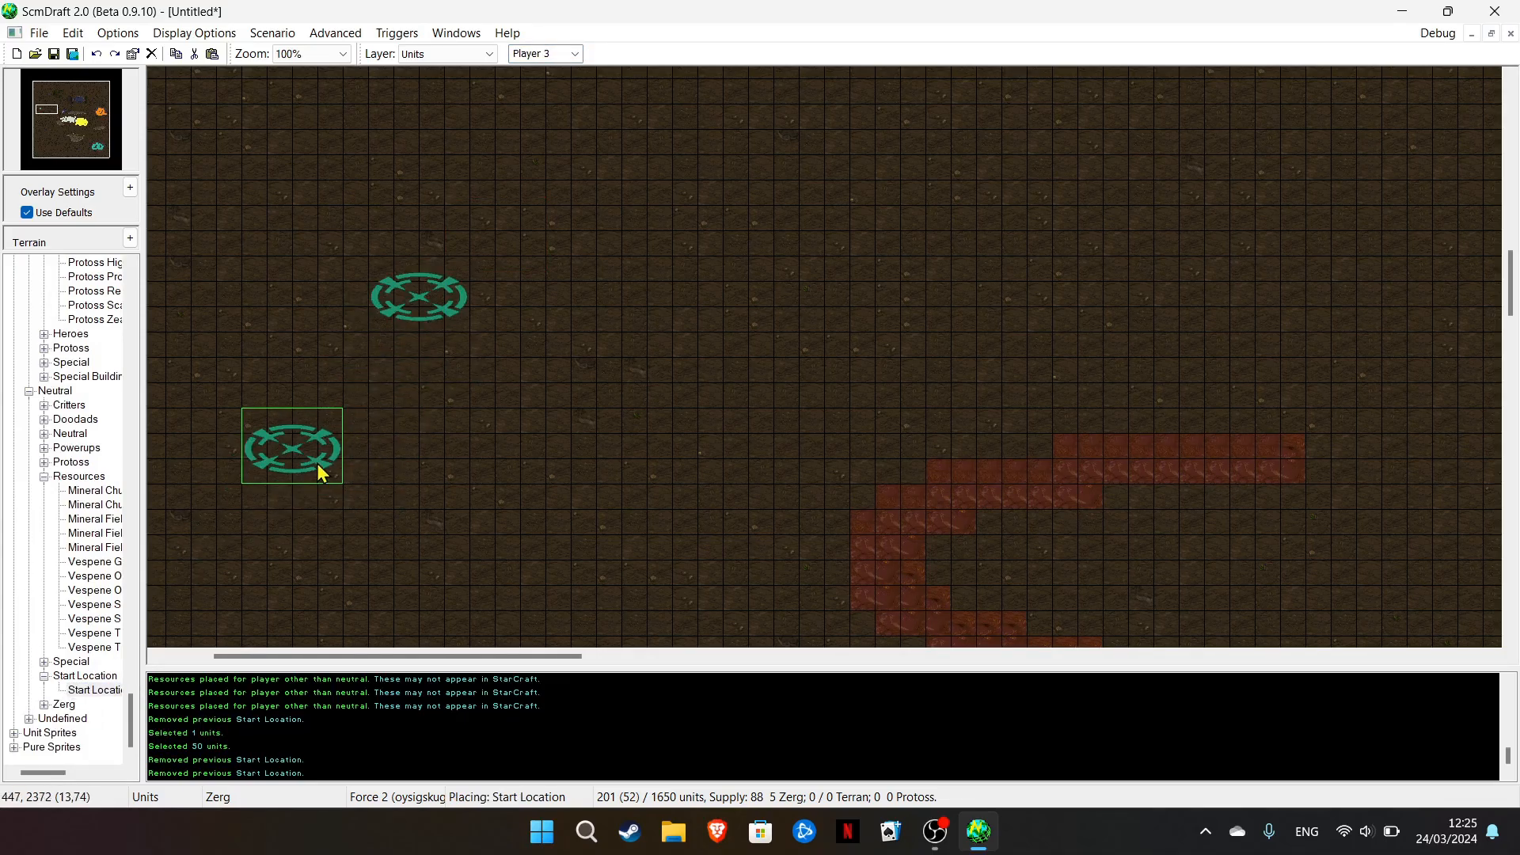
right_click(320, 472)
Place Player 3's Start Location beside the central Hive of the southeastern Zerg base
drag(98, 146, 102, 149)
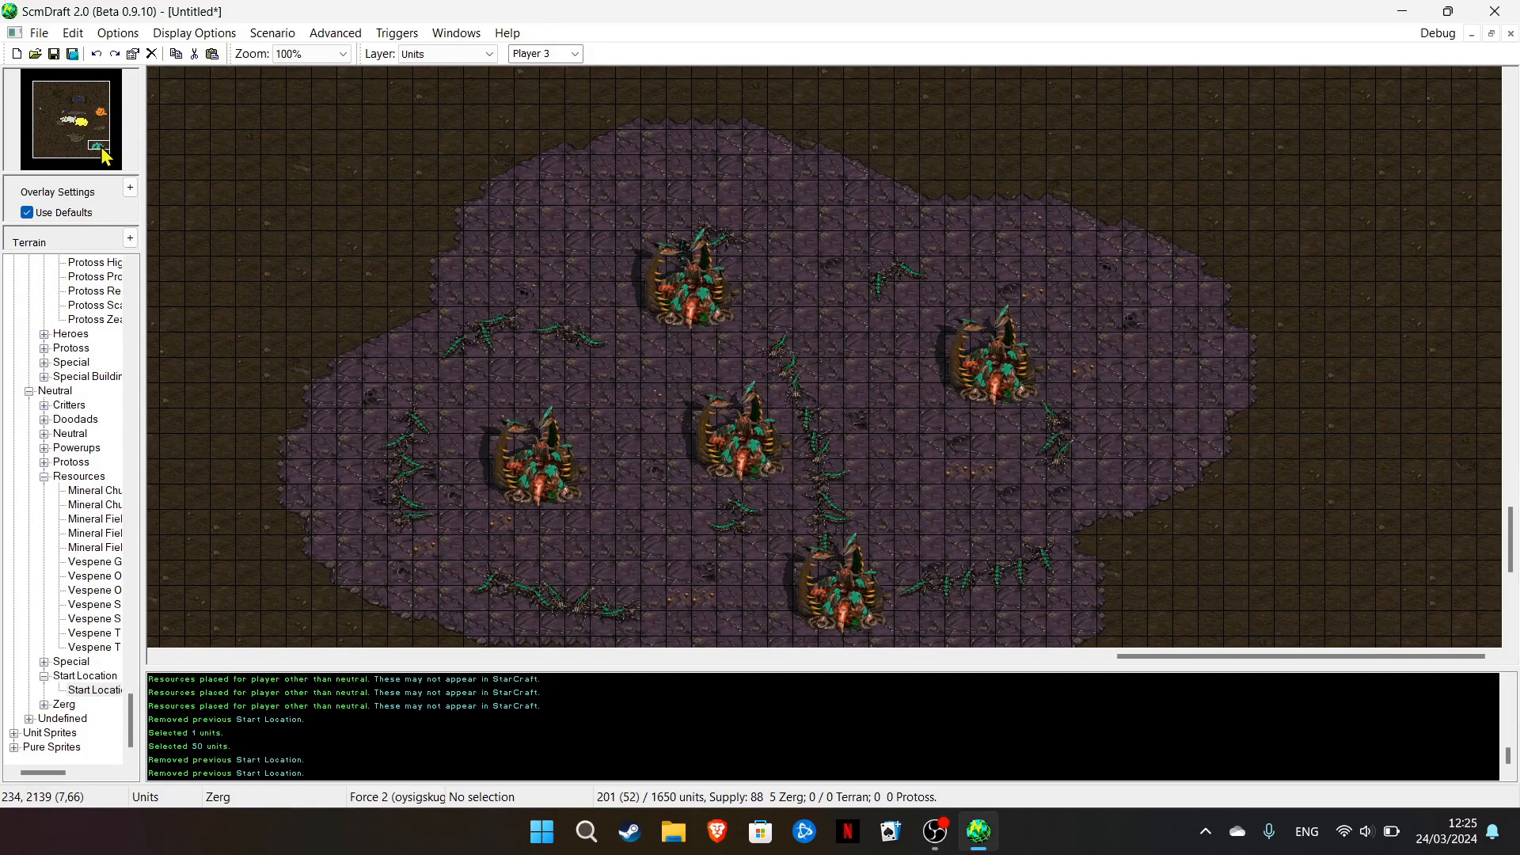
click(94, 690)
click(756, 466)
Place a Start Location for Player 4 in the open ground on the map's northwest side
click(44, 108)
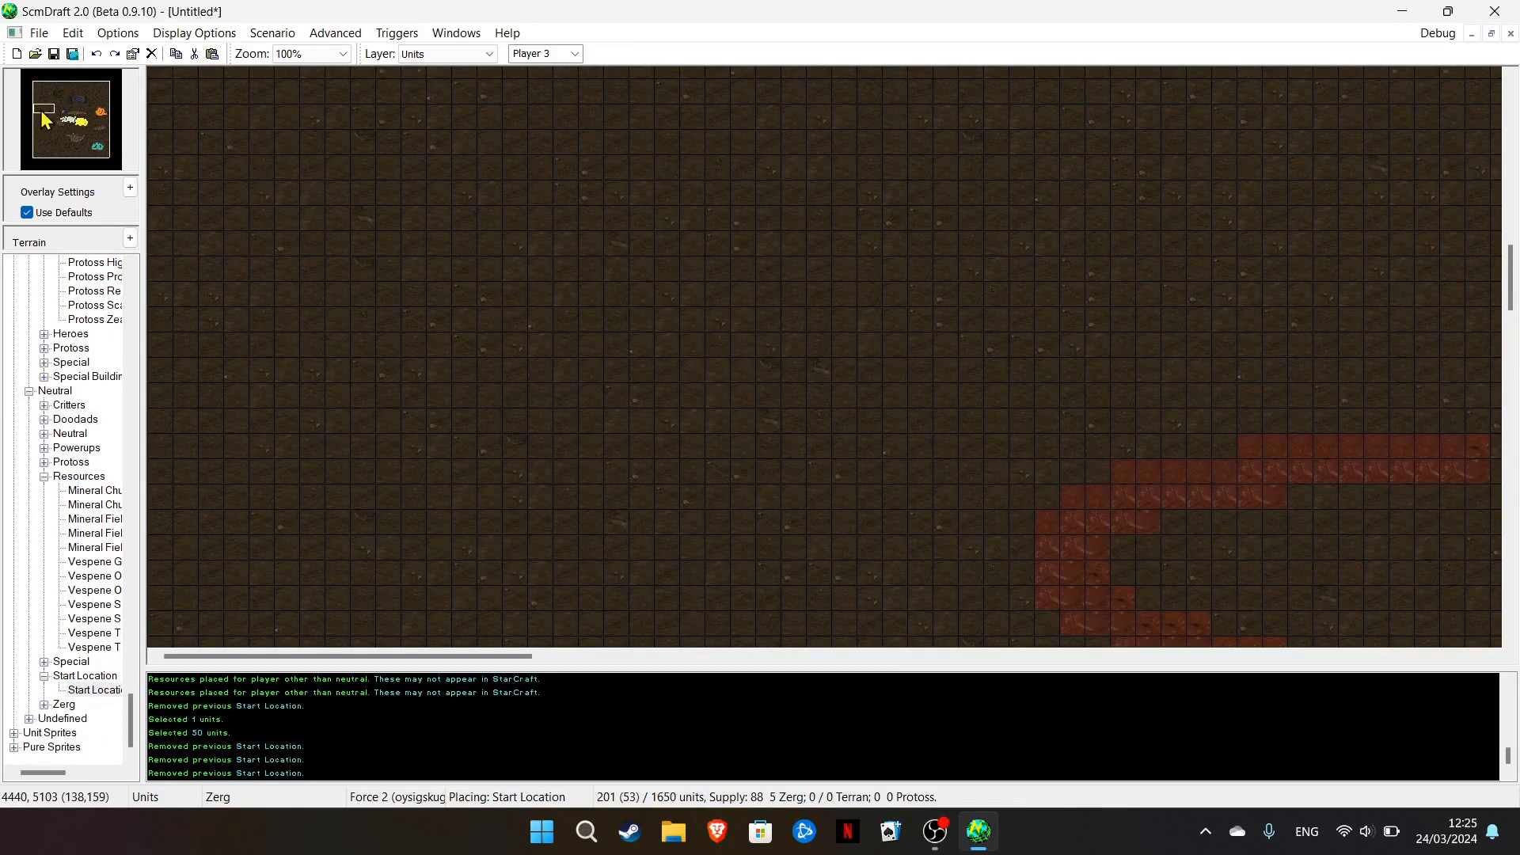
click(575, 53)
click(547, 110)
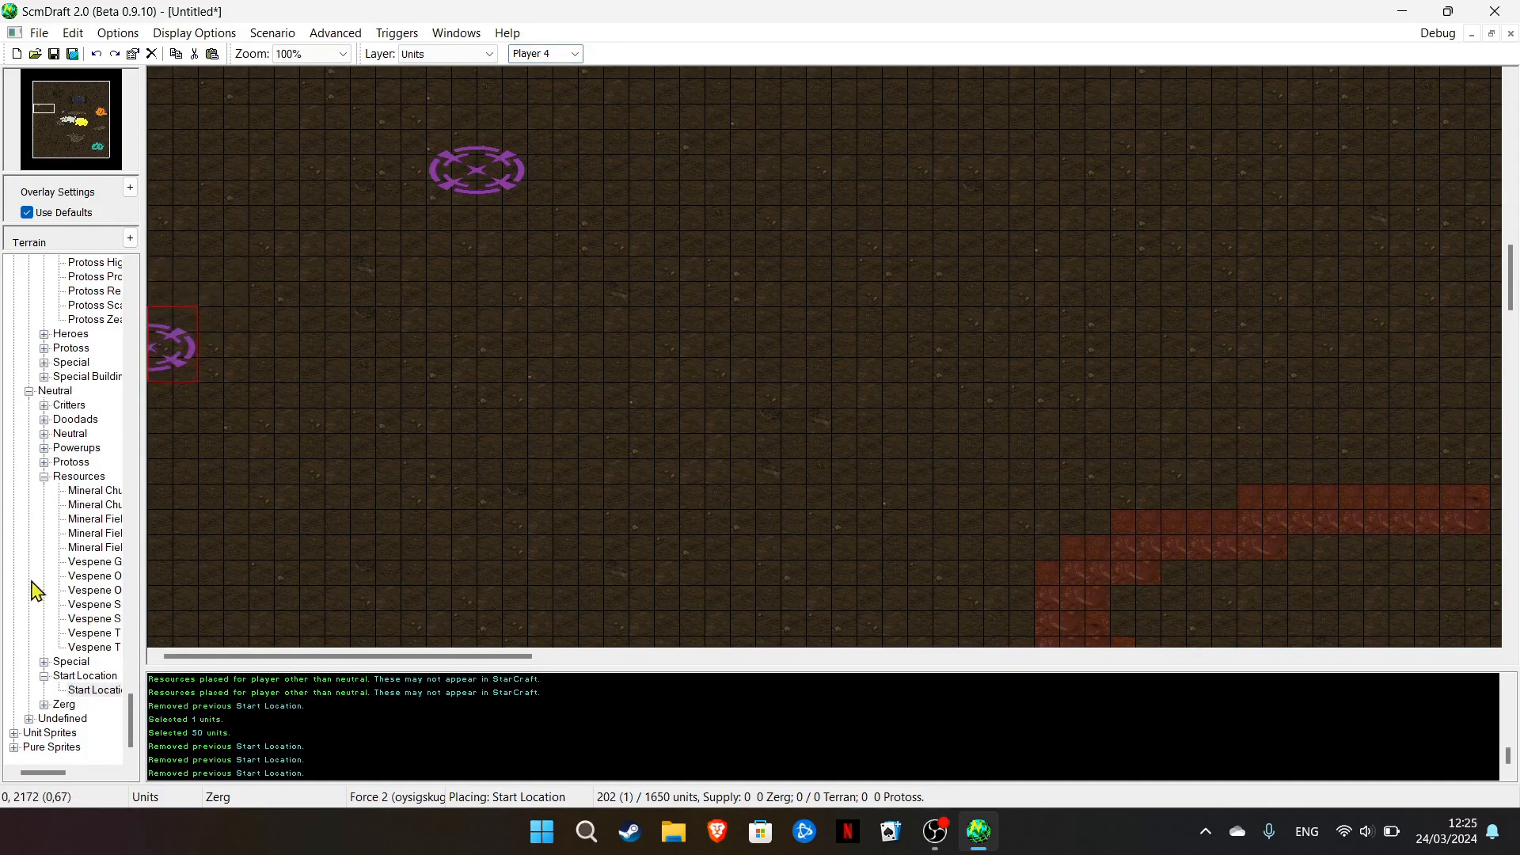
Place seven Zerg Hives for Player 4 on and around the northwestern Start Location
scroll(101, 634, up, 20)
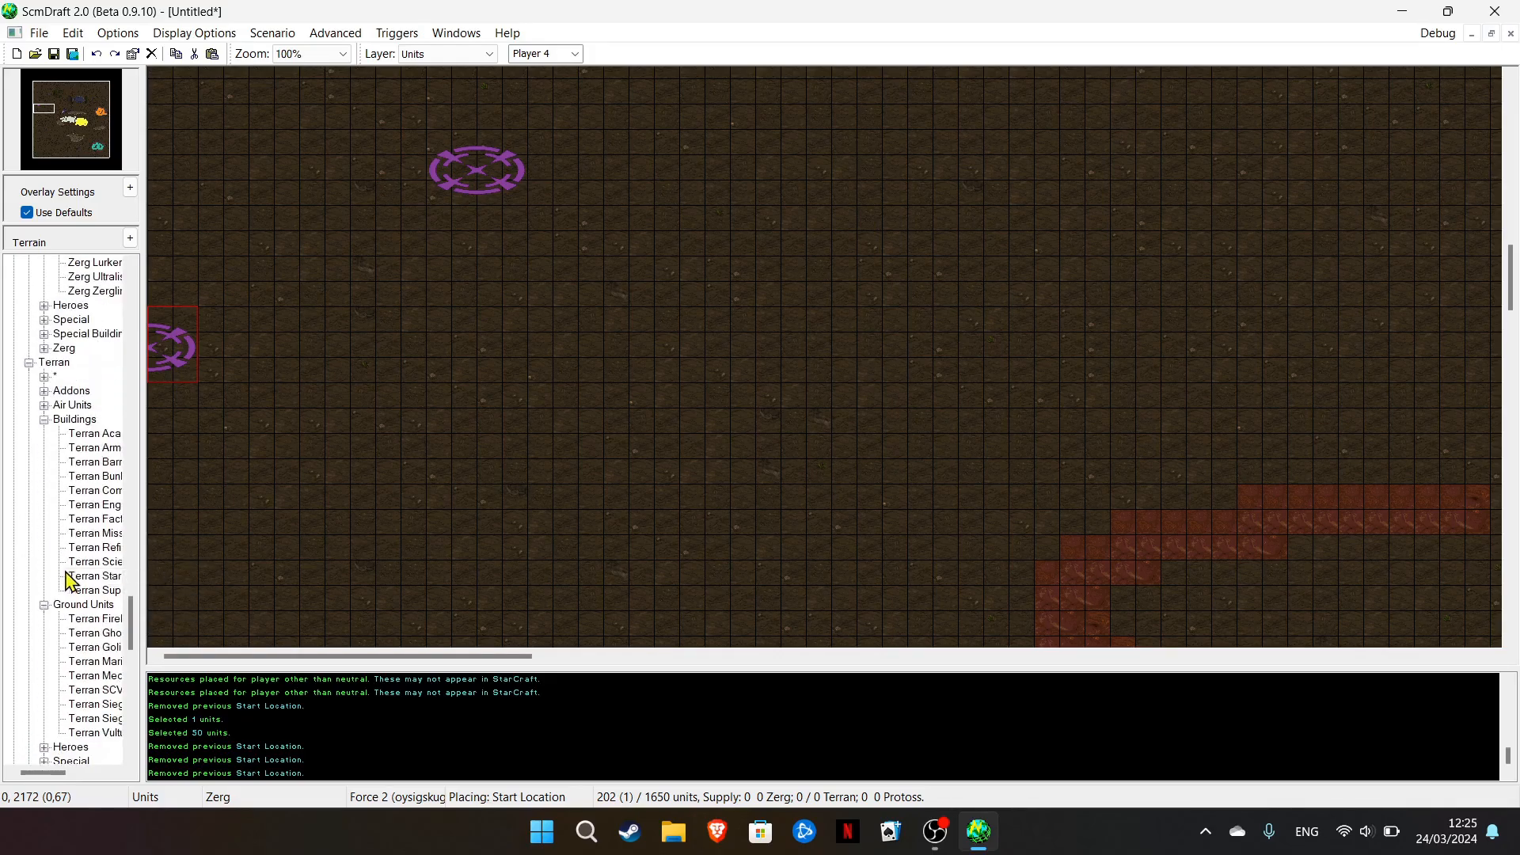
scroll(89, 513, up, 10)
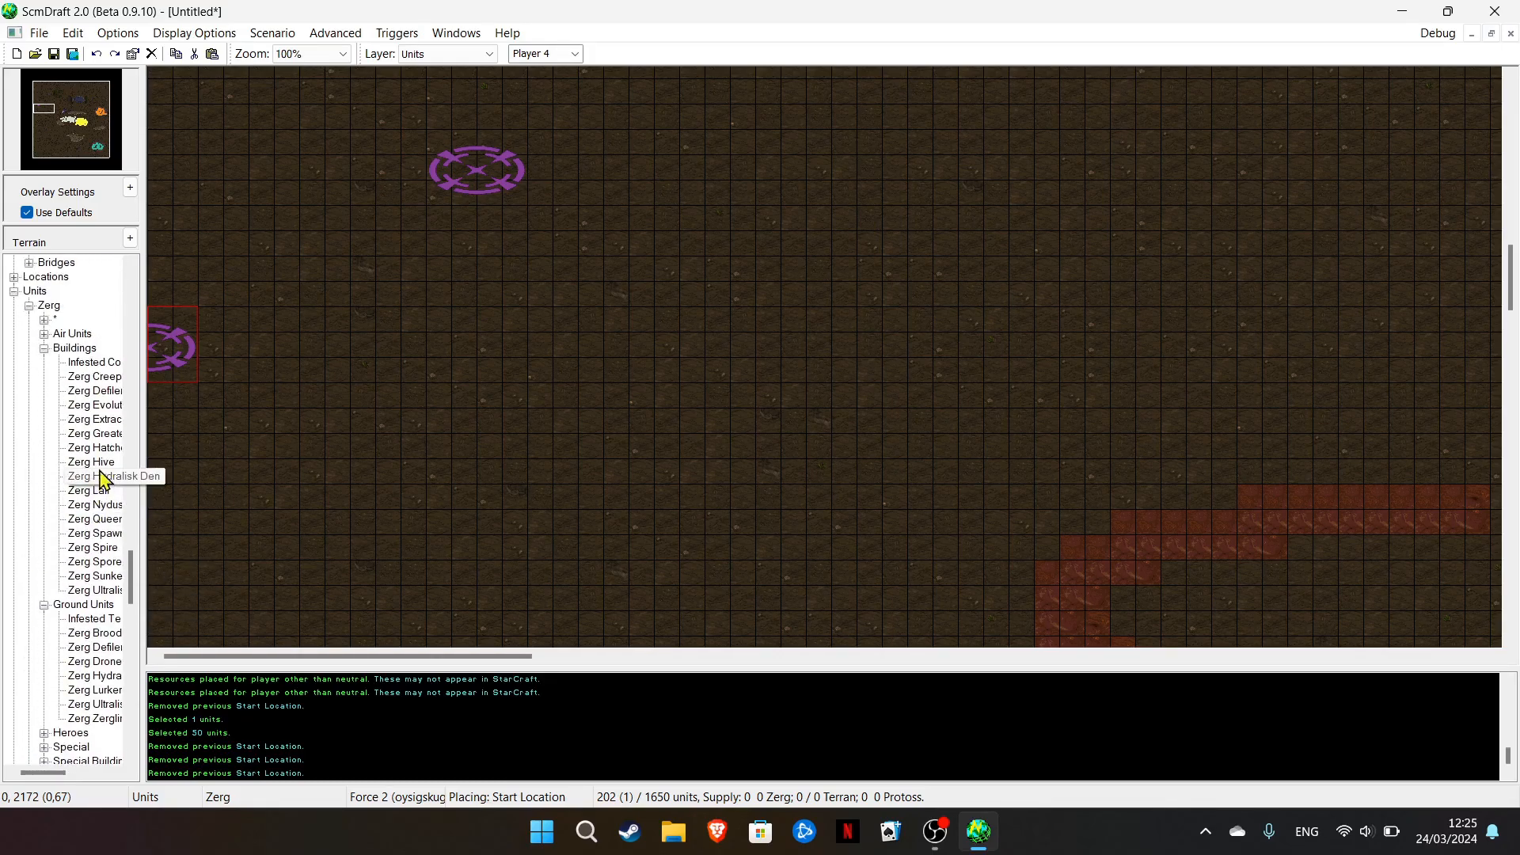
click(475, 154)
click(370, 154)
click(371, 255)
click(475, 309)
click(576, 307)
click(650, 230)
click(724, 152)
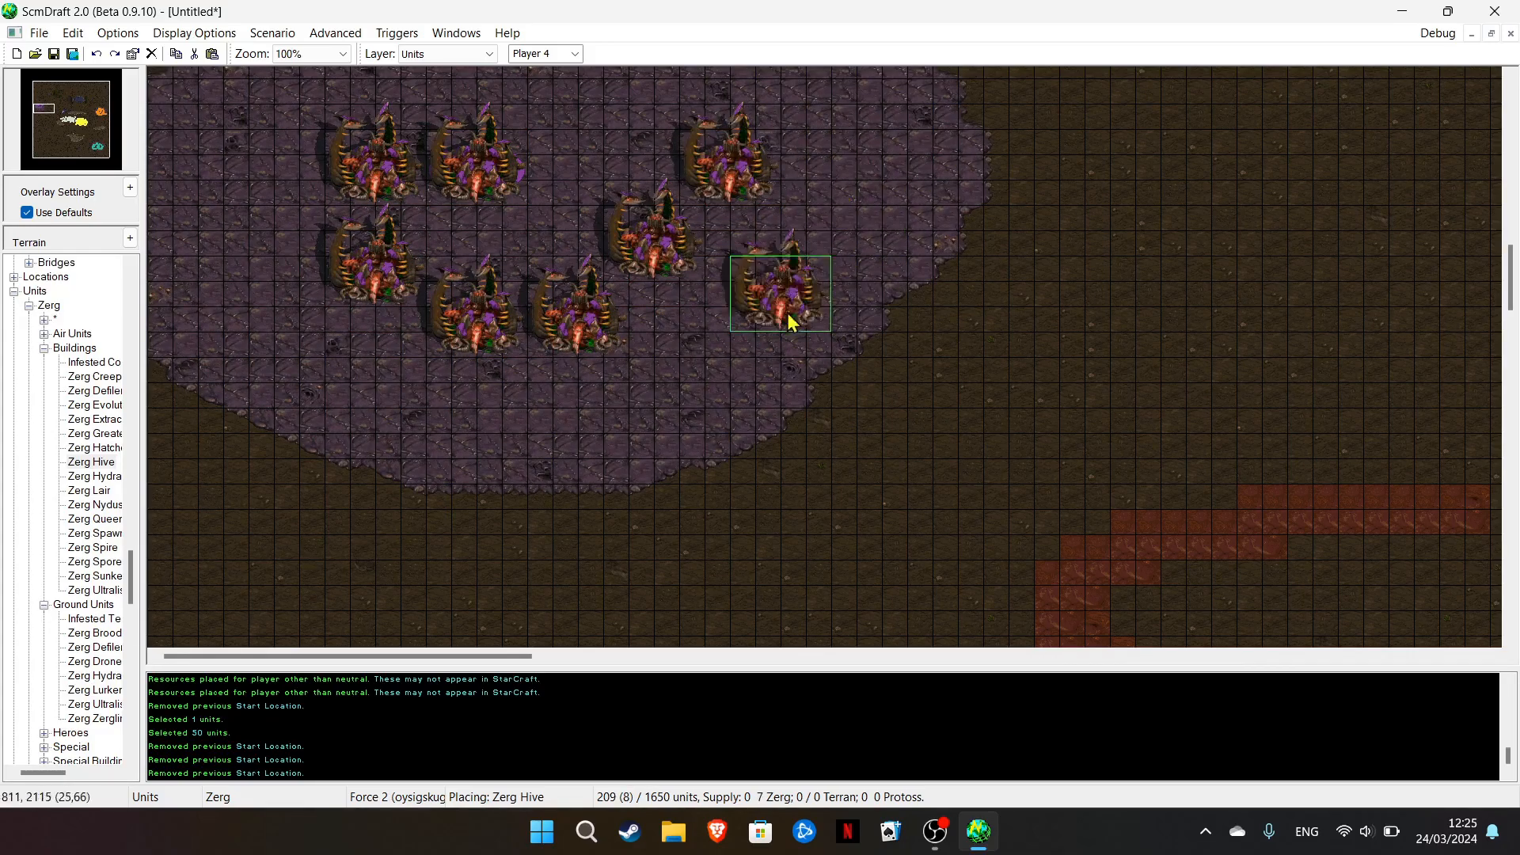
Place a curved line of Zerg Drones for Player 4 along the southeastern edge of the northwestern Hives
click(80, 662)
mouse_move(358, 428)
mouse_down()
mouse_move(859, 177)
mouse_move(875, 150)
mouse_up()
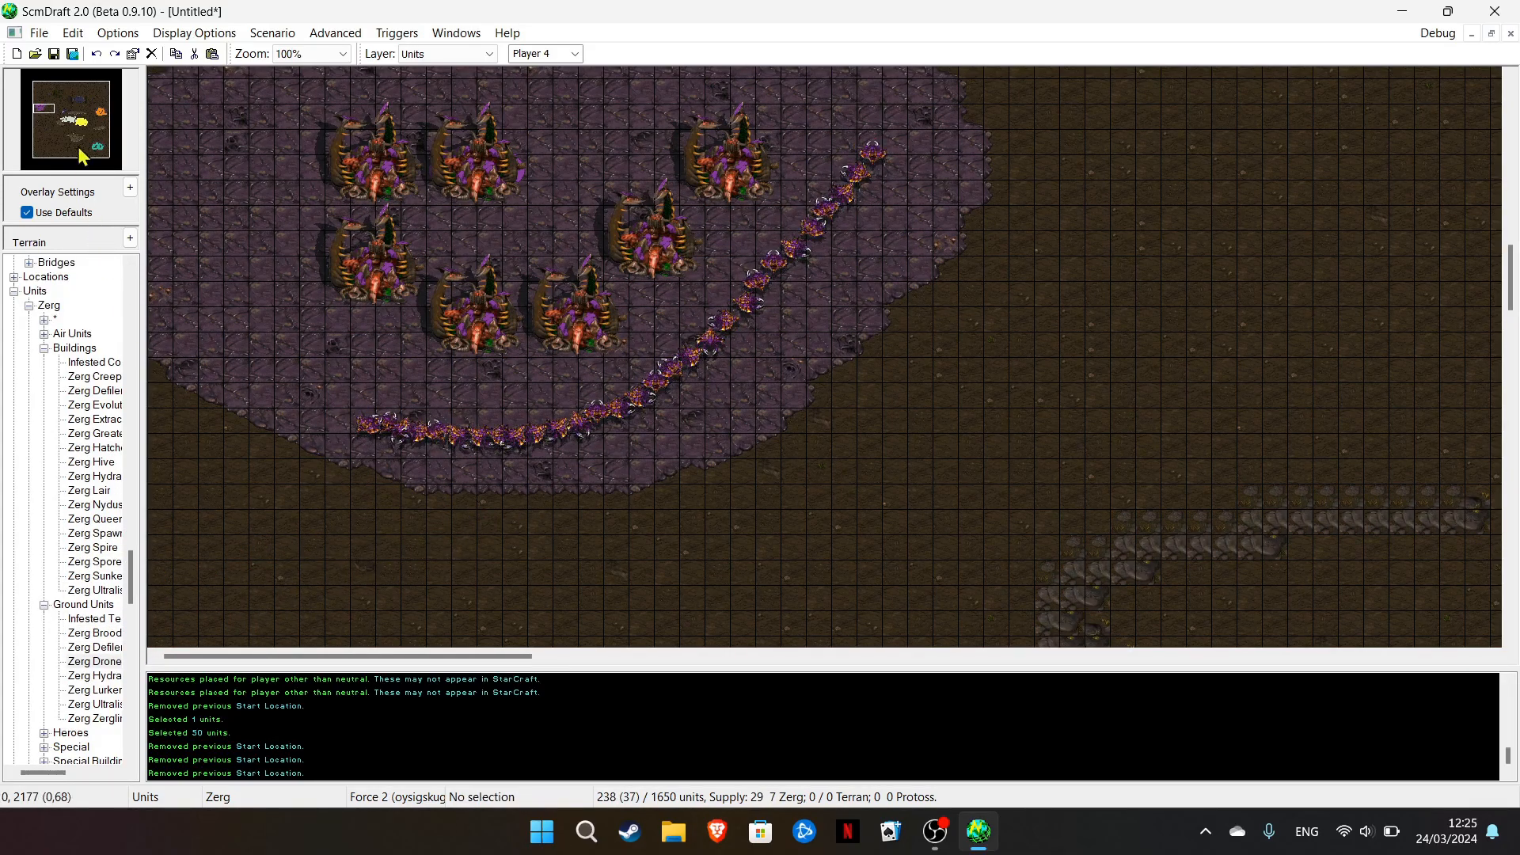
Place a row of Mineral Chunks for Player 4 above the northernmost Hive of the southeastern Zerg base
click(106, 149)
click(106, 146)
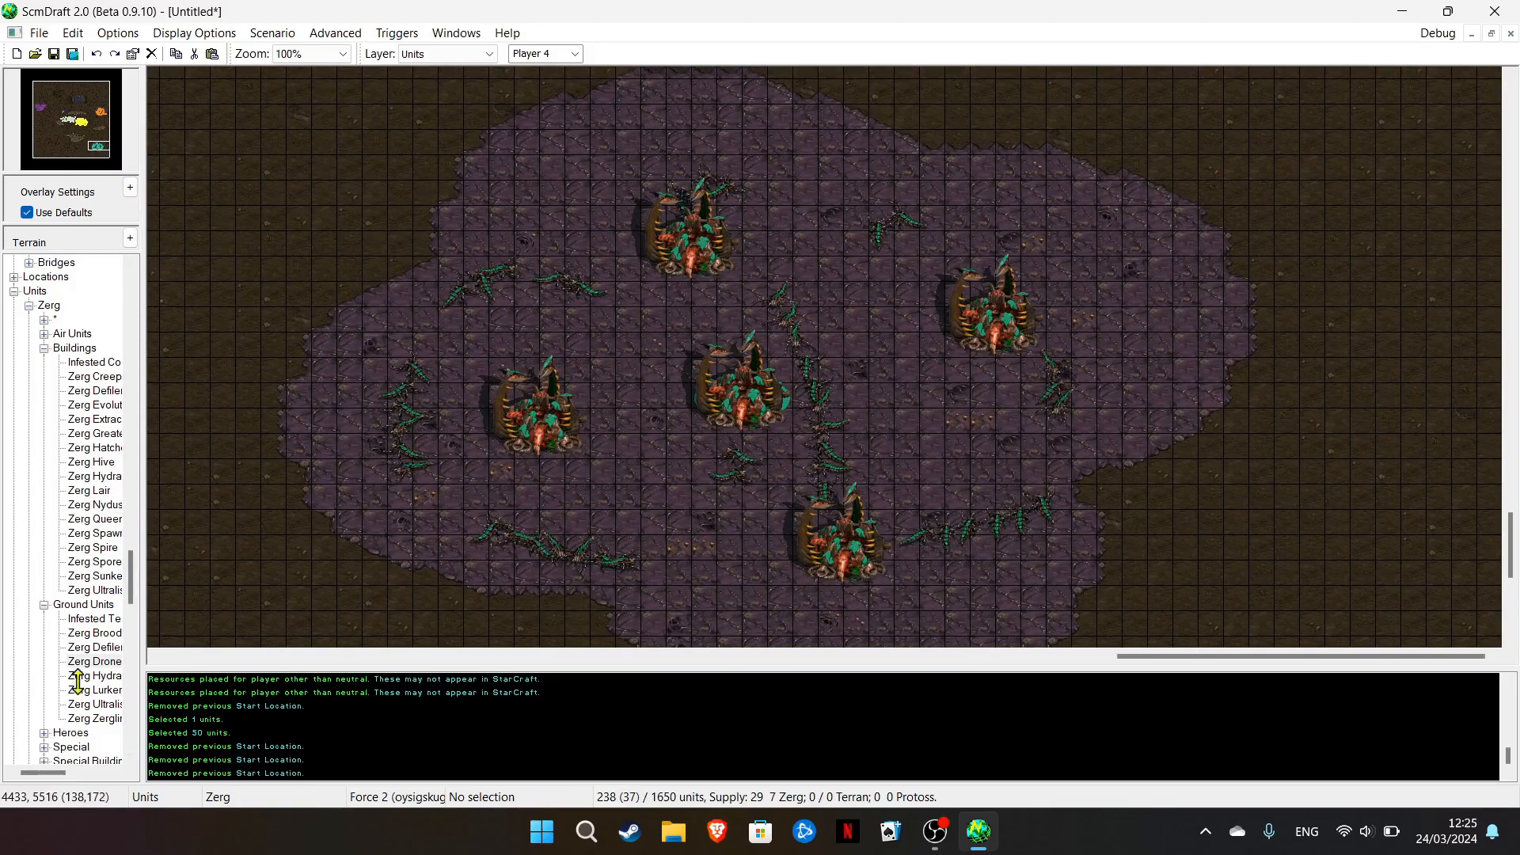
scroll(97, 661, down, 20)
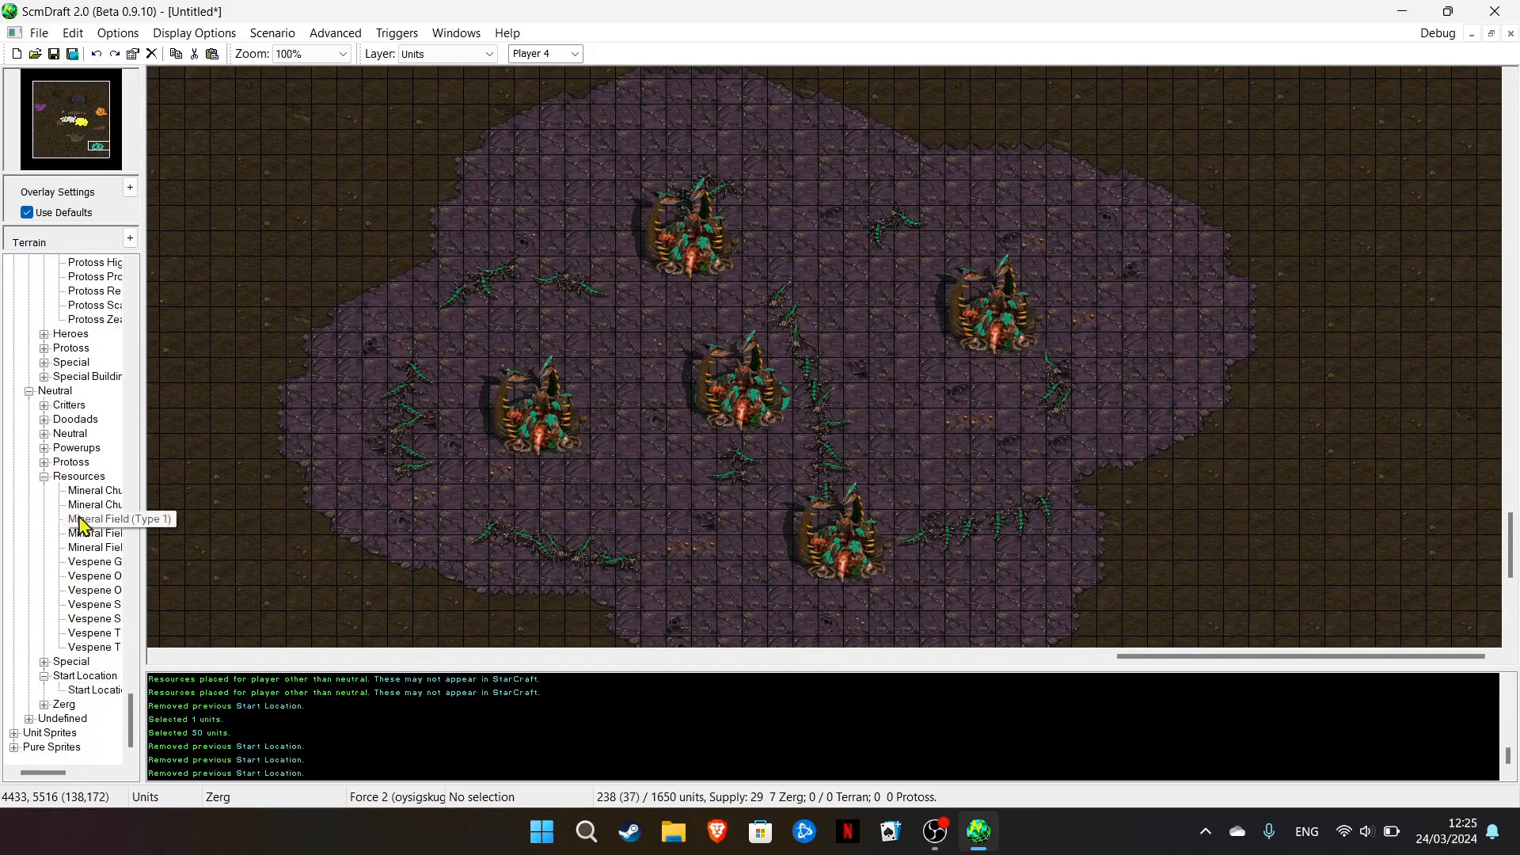
click(82, 118)
drag(82, 117, 99, 146)
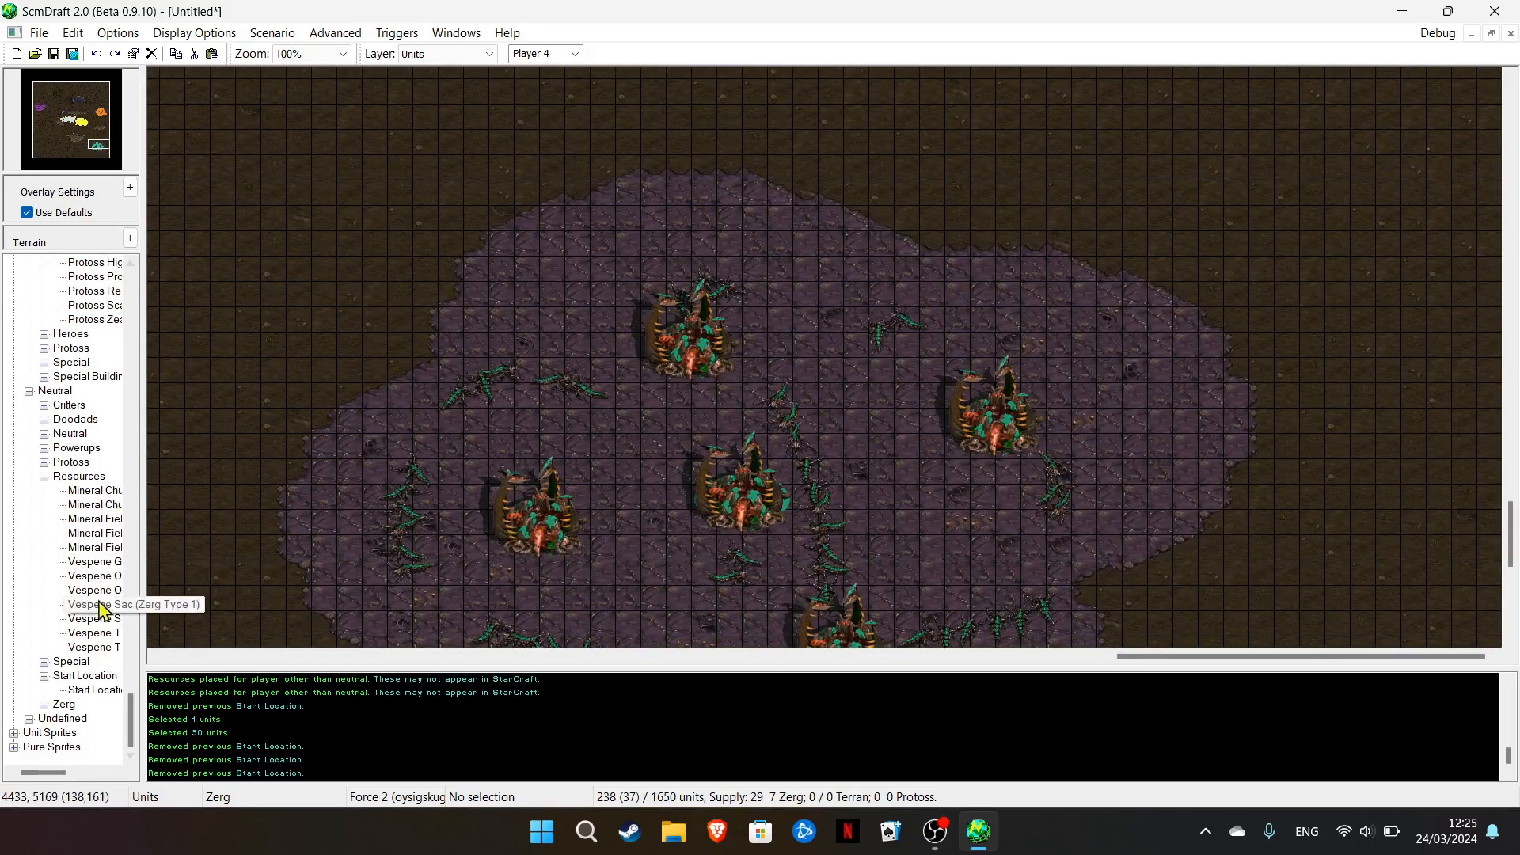
click(95, 491)
drag(657, 258, 859, 265)
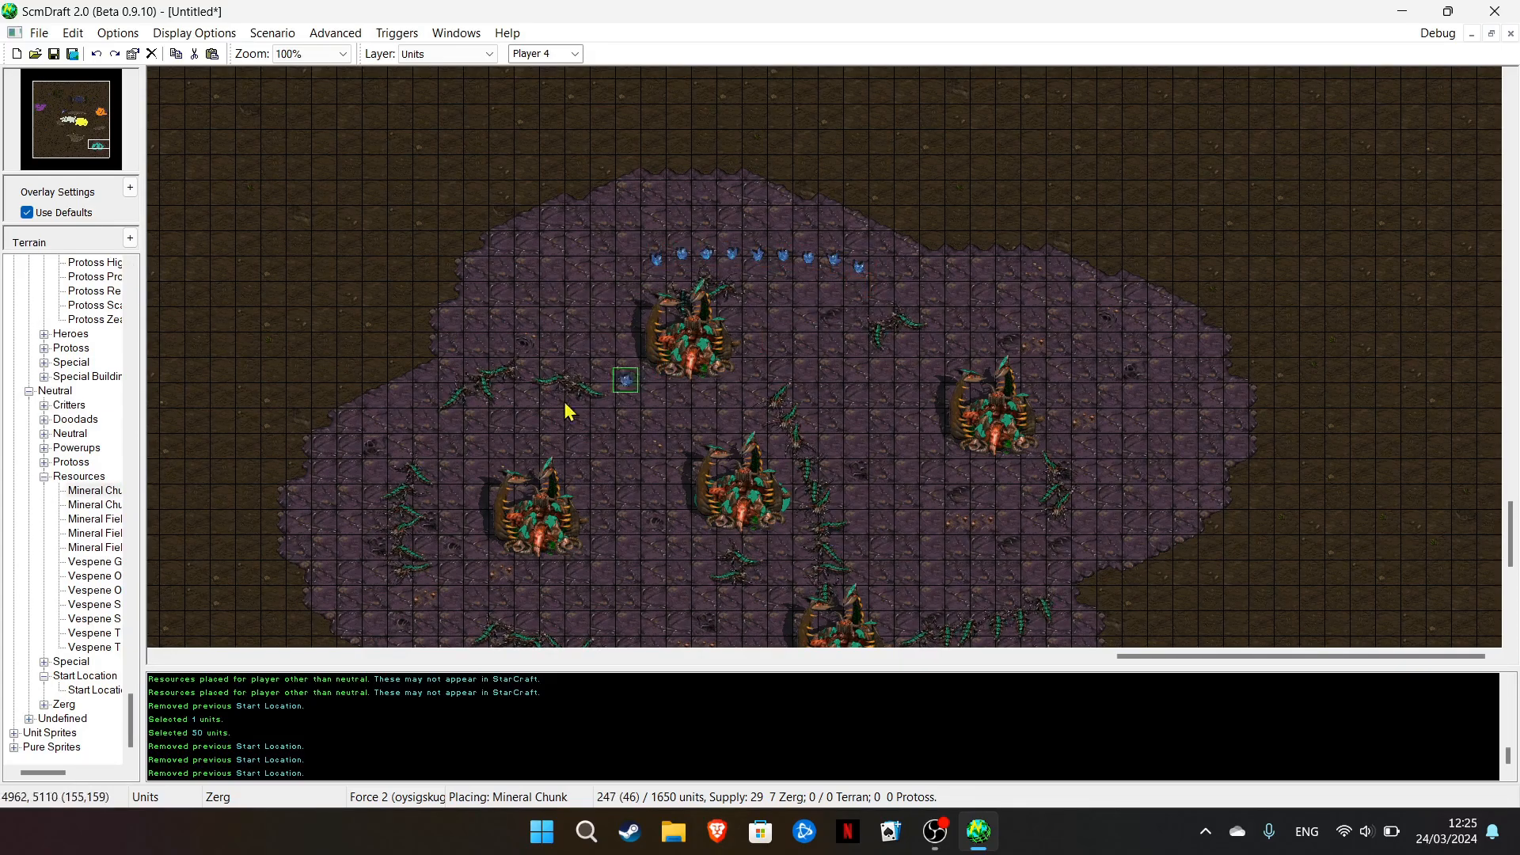
Place a curved line of Mineral Fields for Player 4 along the northwestern creep edge of the southeastern Zerg base
click(95, 518)
click(514, 336)
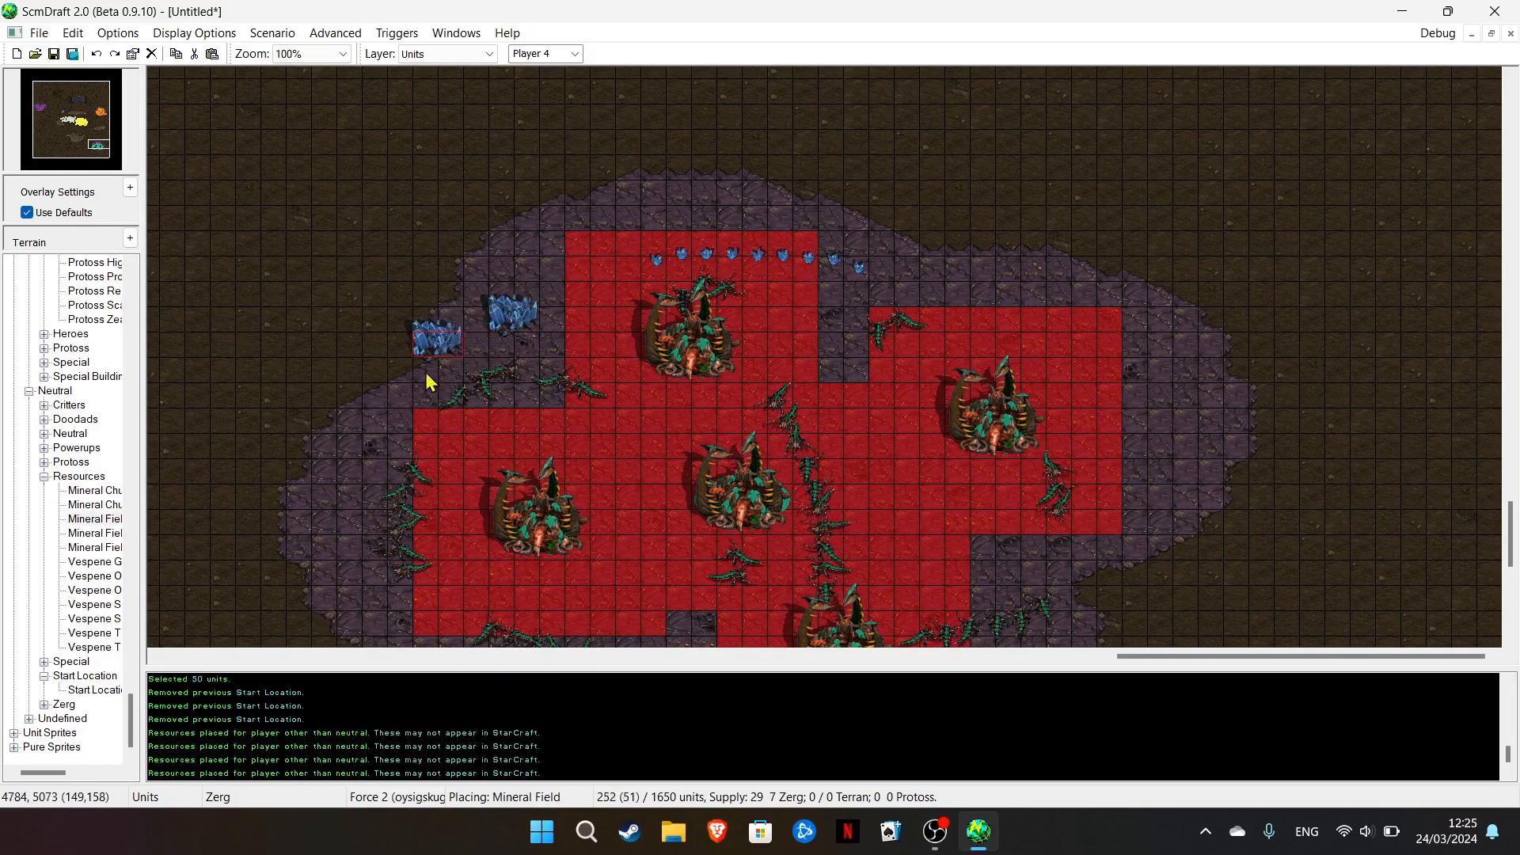
drag(445, 373, 312, 620)
right_click(248, 333)
Reassign the Mineral Fields along the southeastern base's northwestern edge to Player 3
drag(89, 153, 98, 133)
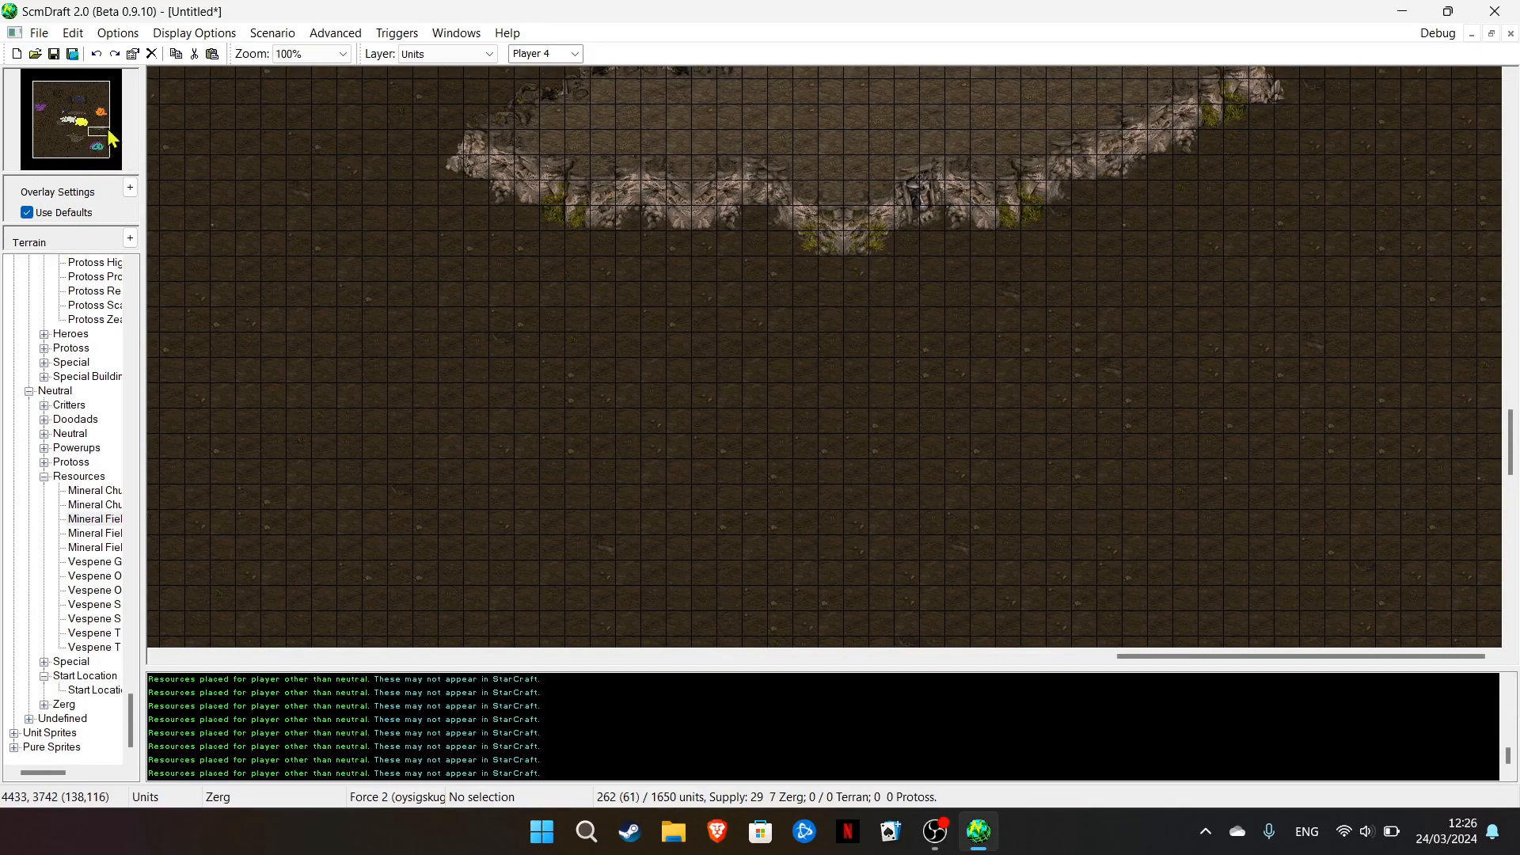
drag(95, 144, 95, 150)
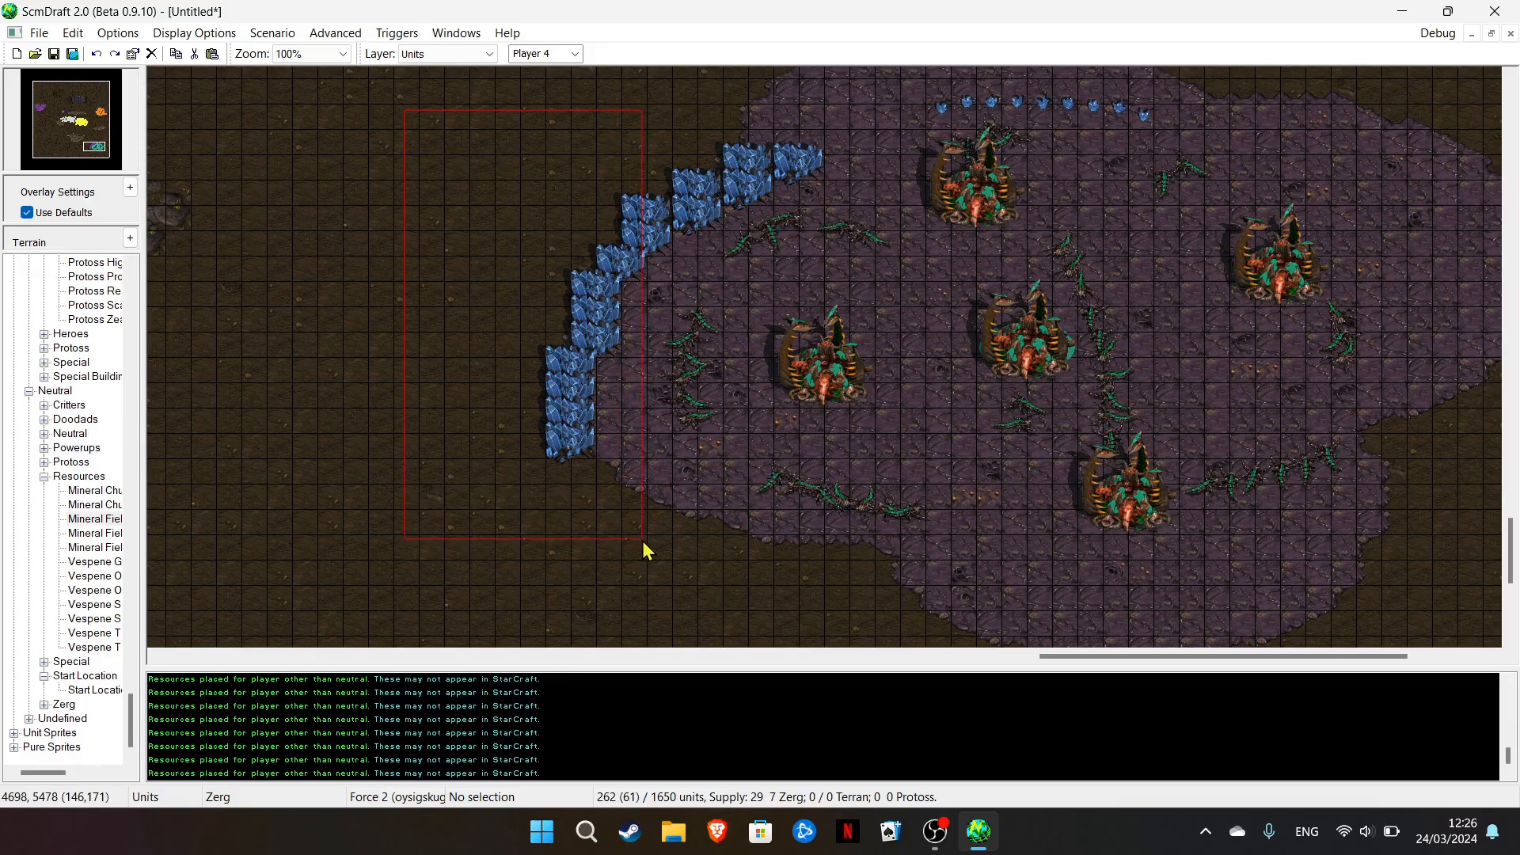
click(575, 53)
click(562, 95)
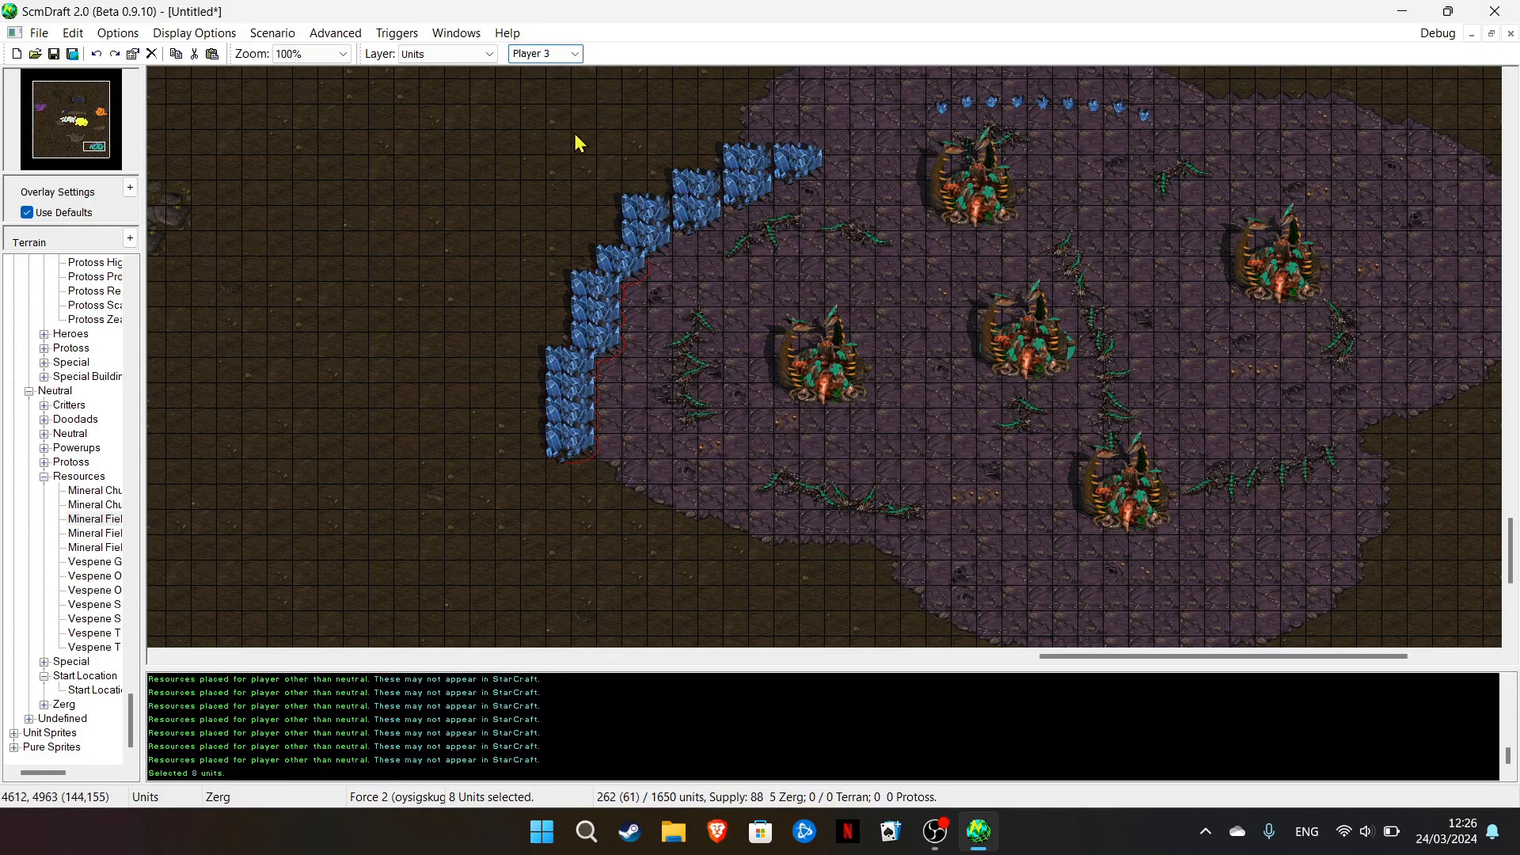
click(575, 56)
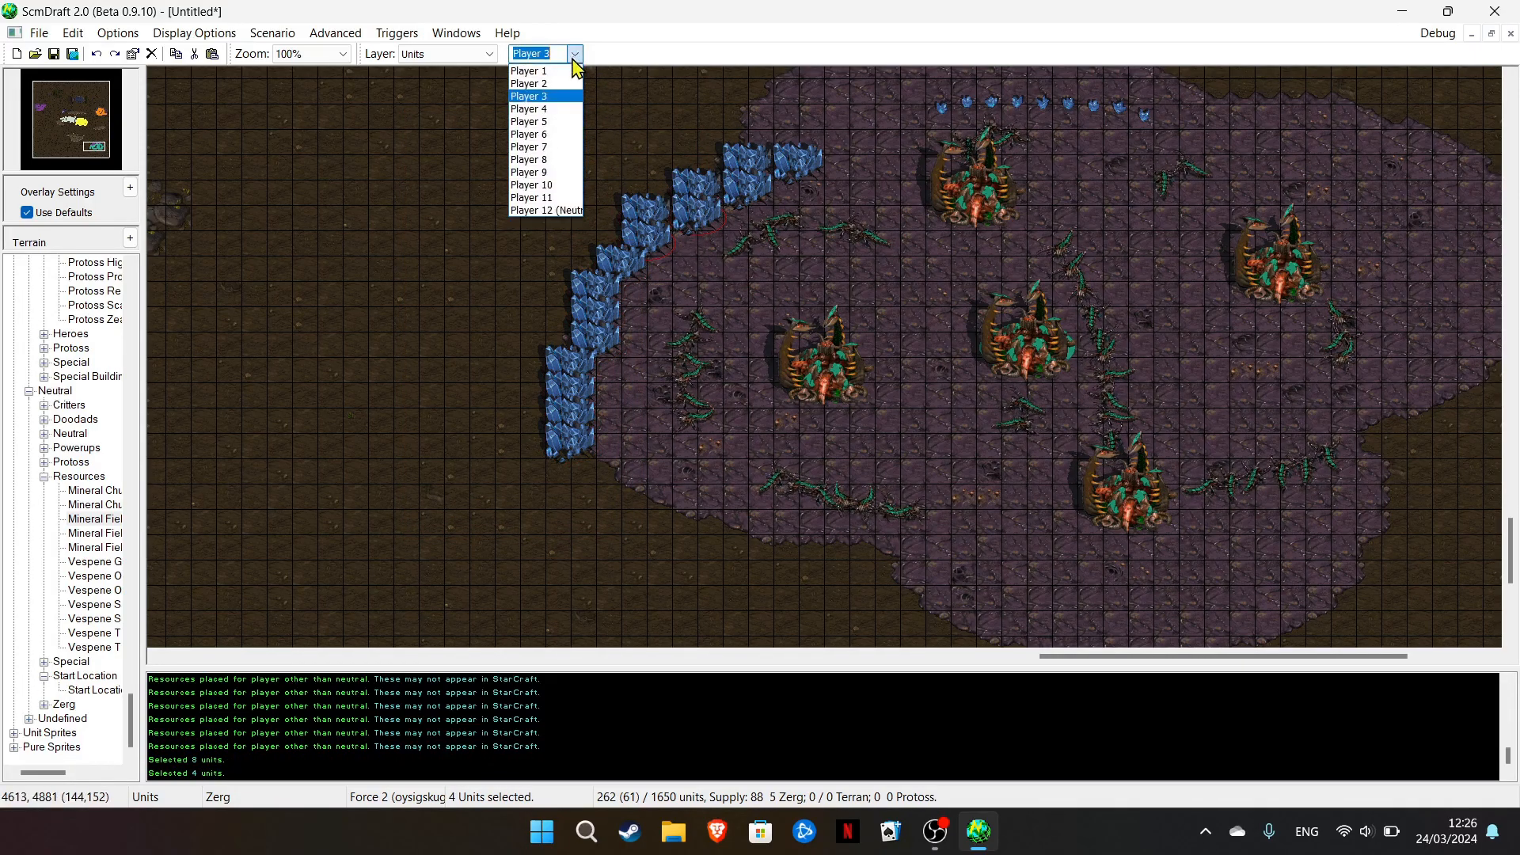
click(554, 96)
click(575, 53)
click(563, 95)
Place the Protoss heroes Aldaris, Artanis and Danimoth for Player 3 in the open ground on the map's southwest side
click(87, 126)
mouse_move(87, 126)
mouse_down()
mouse_move(117, 123)
mouse_move(41, 116)
mouse_move(80, 123)
mouse_up()
click(665, 111)
click(51, 143)
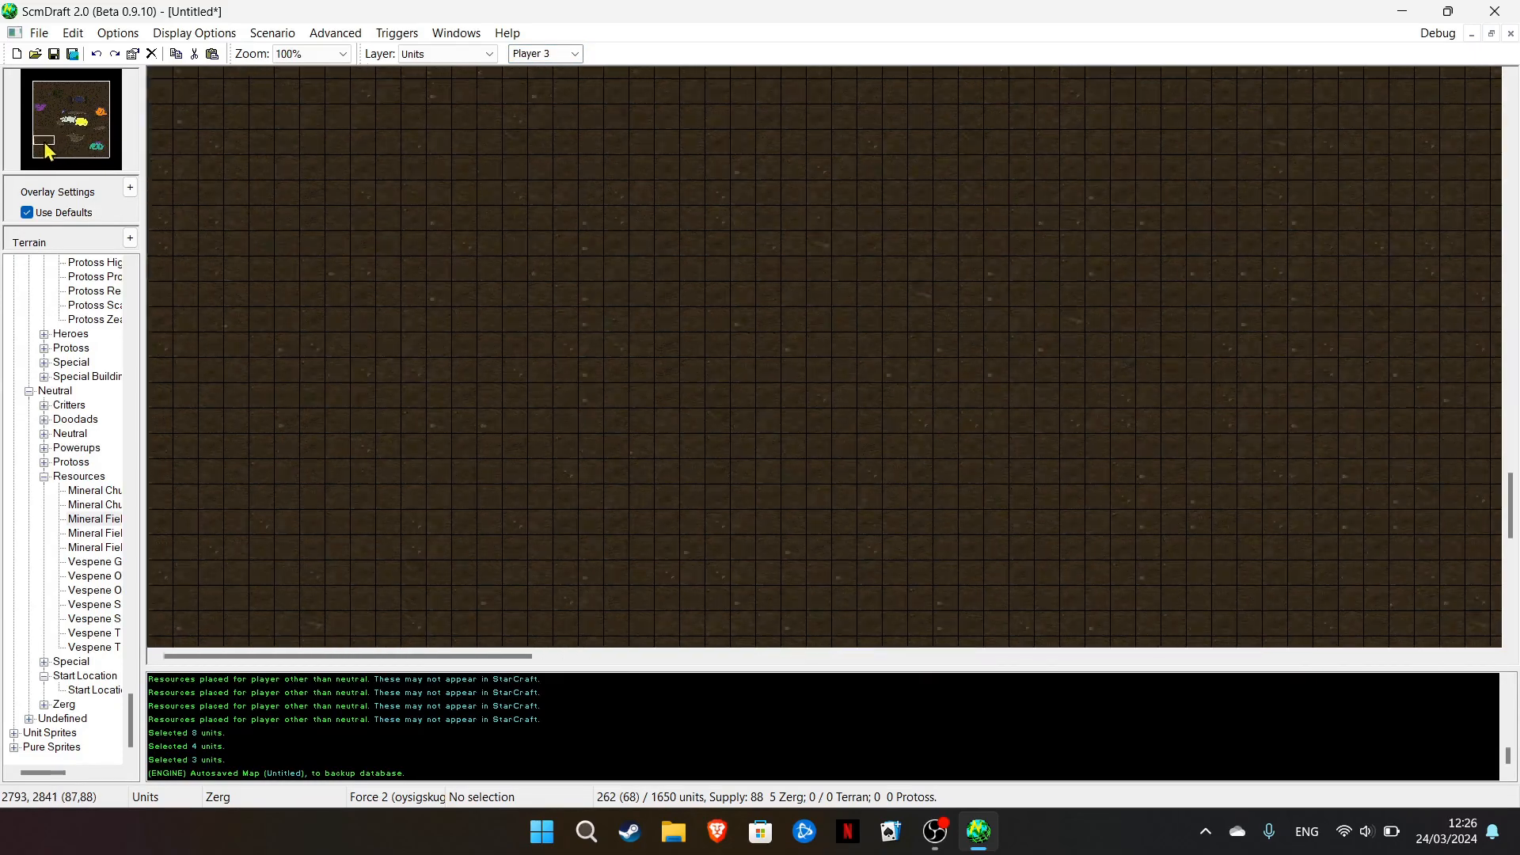
scroll(74, 466, up, 4)
scroll(73, 466, down, 4)
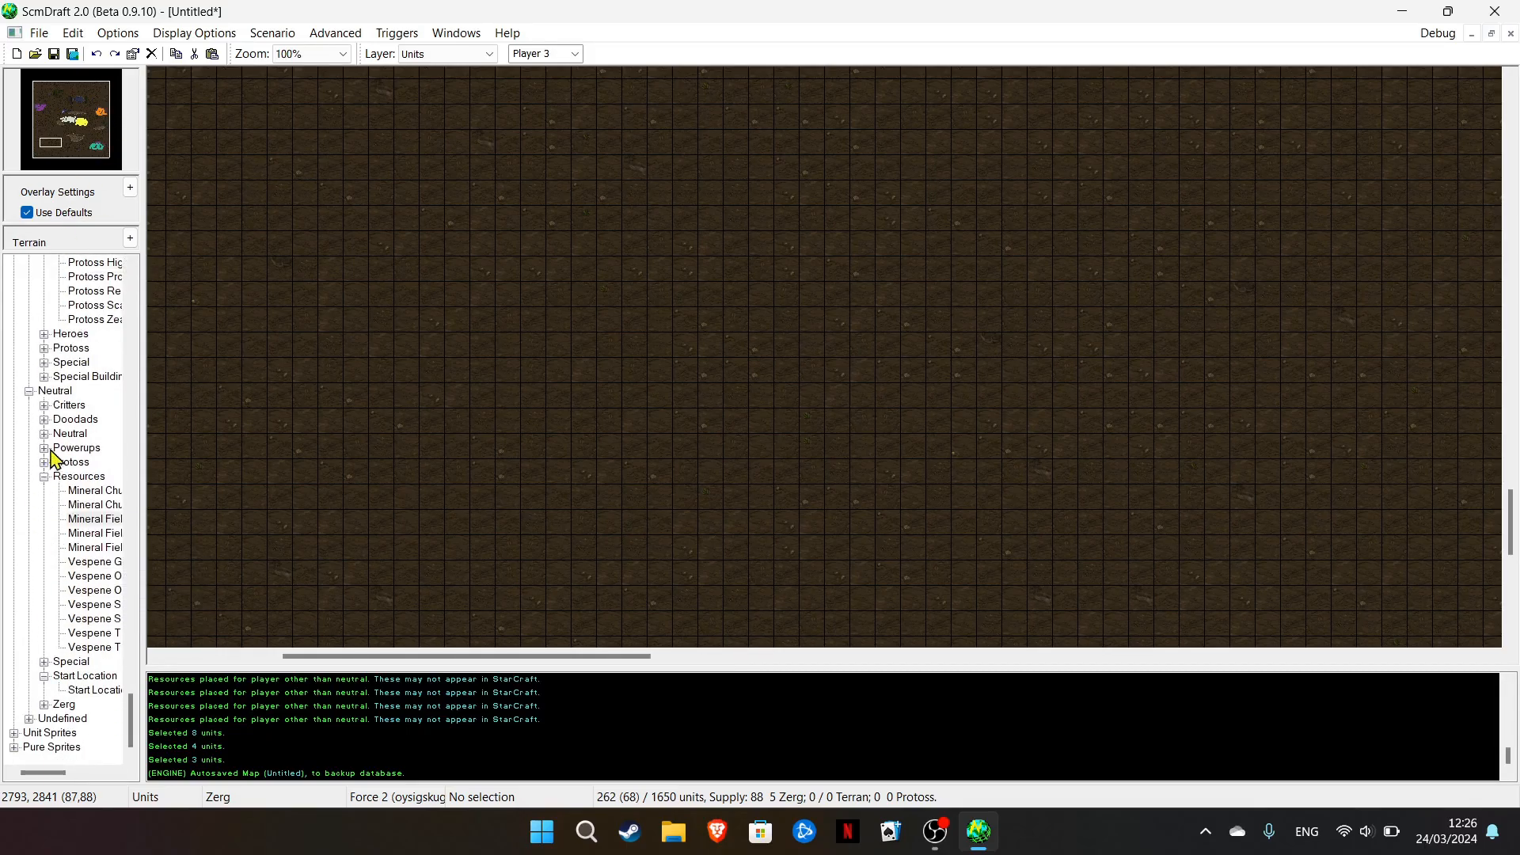
scroll(76, 651, up, 5)
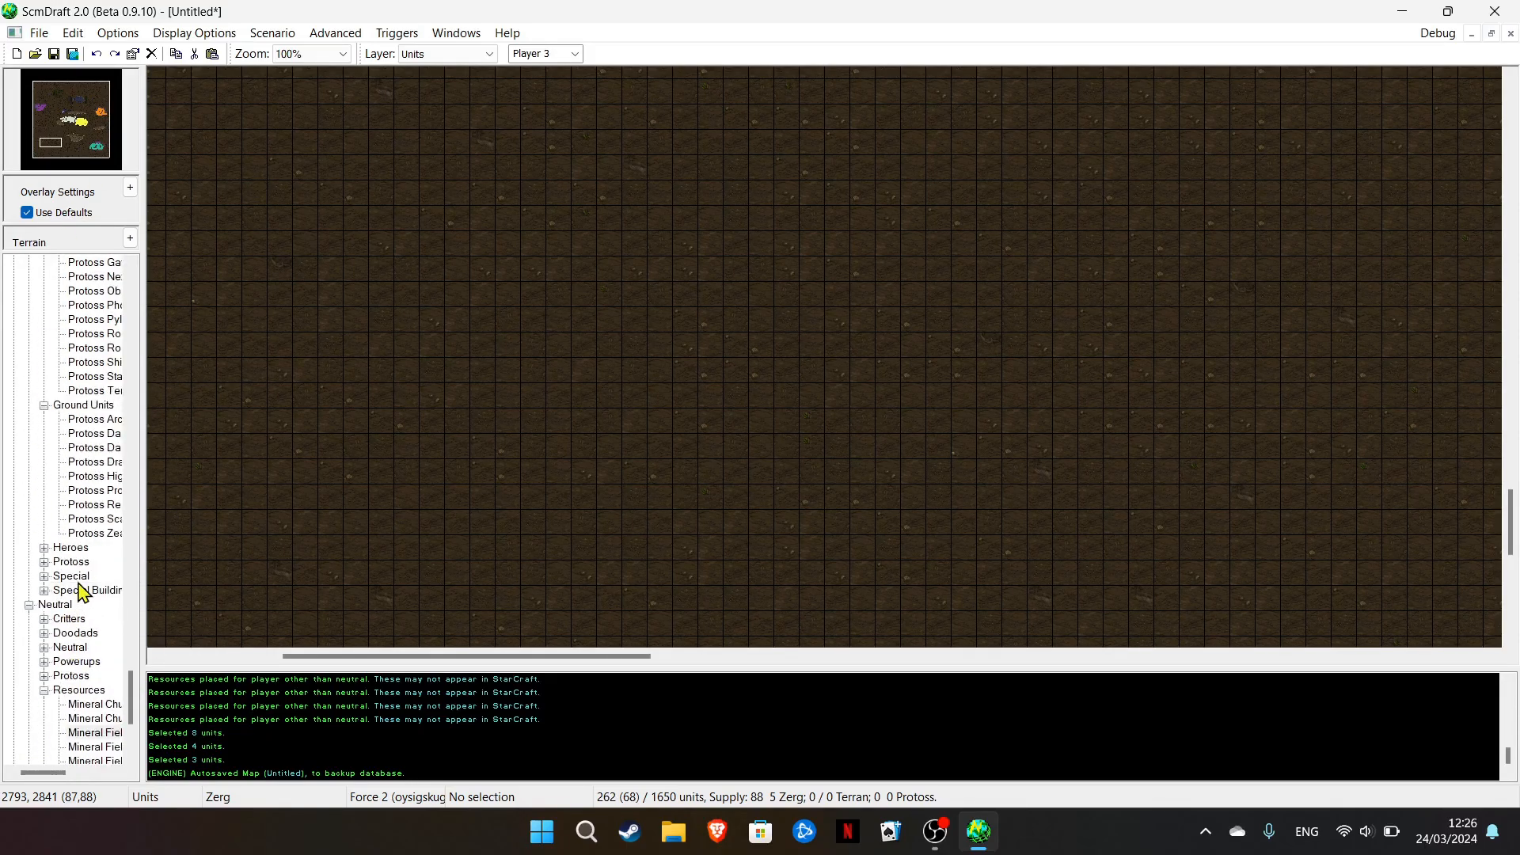
click(44, 548)
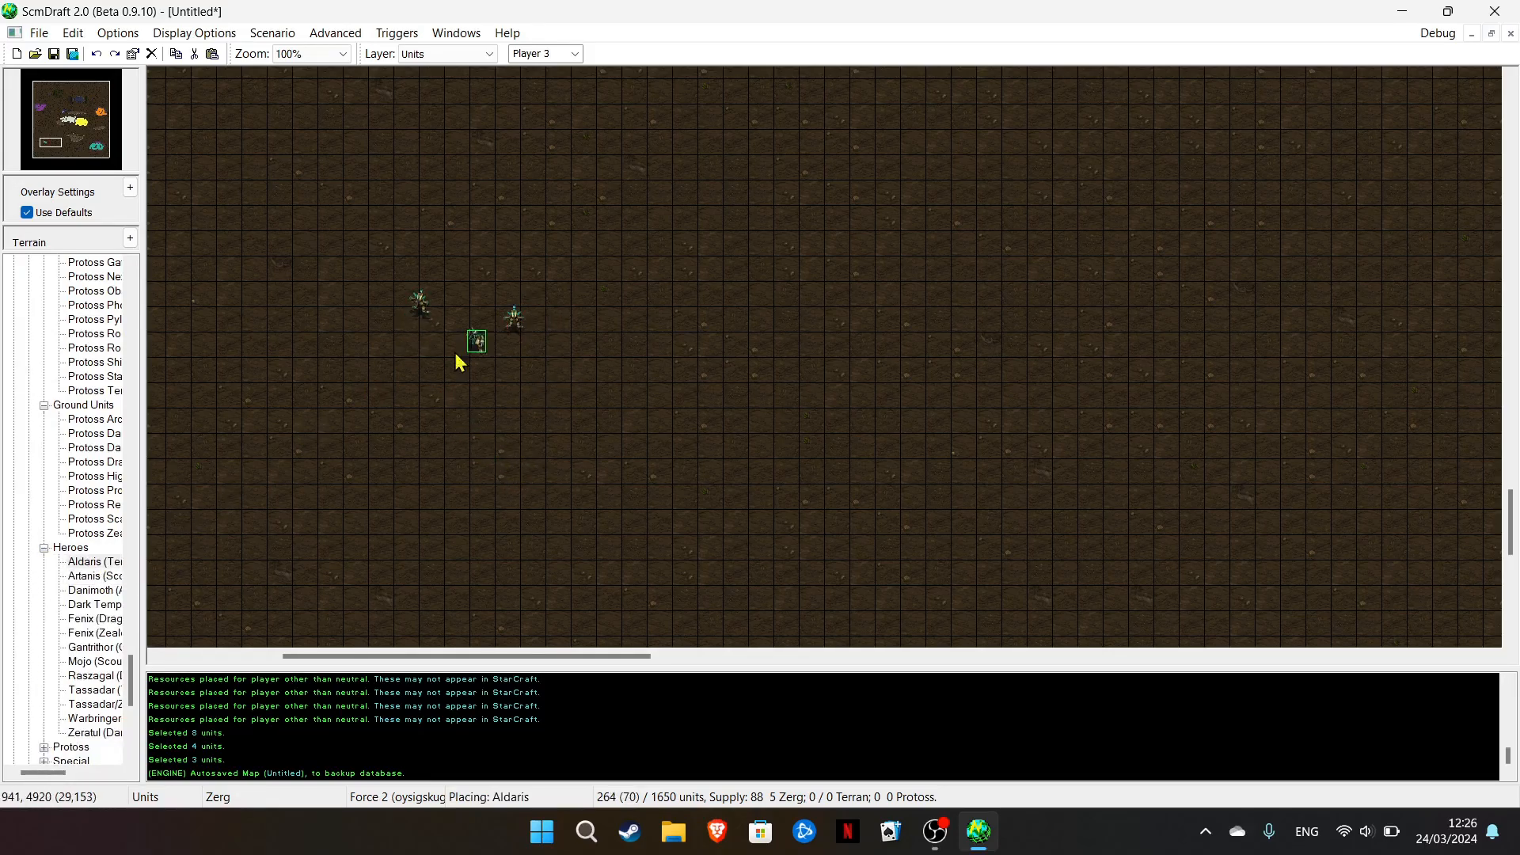
click(87, 578)
click(668, 448)
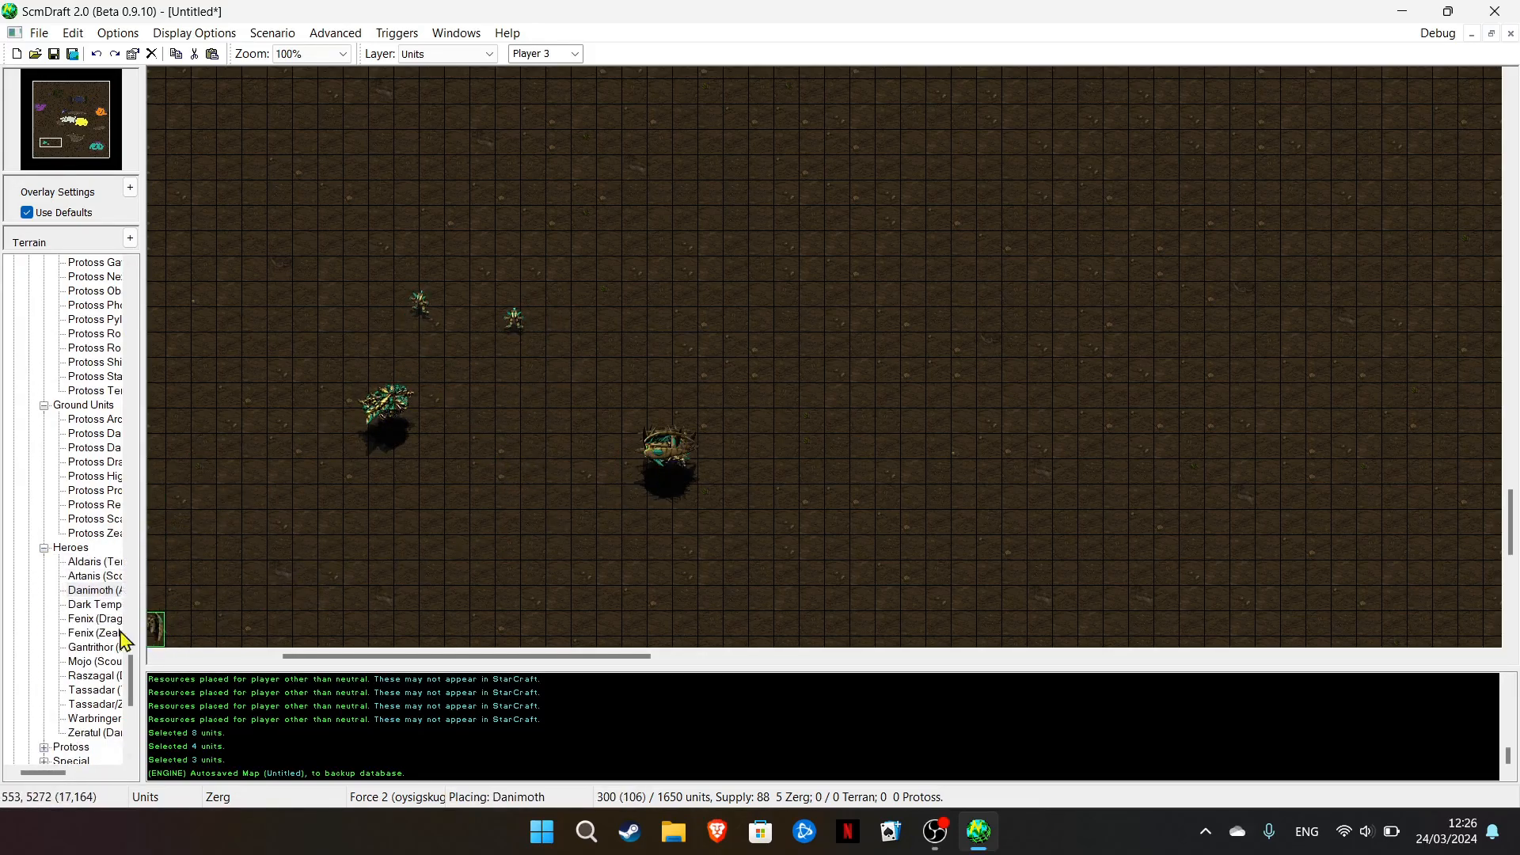
Place a curved line of Dark Templar heroes for Player 3 northeast of the other southwestern Protoss heroes
click(93, 604)
mouse_move(622, 168)
mouse_down()
mouse_move(1011, 436)
mouse_move(801, 516)
mouse_up()
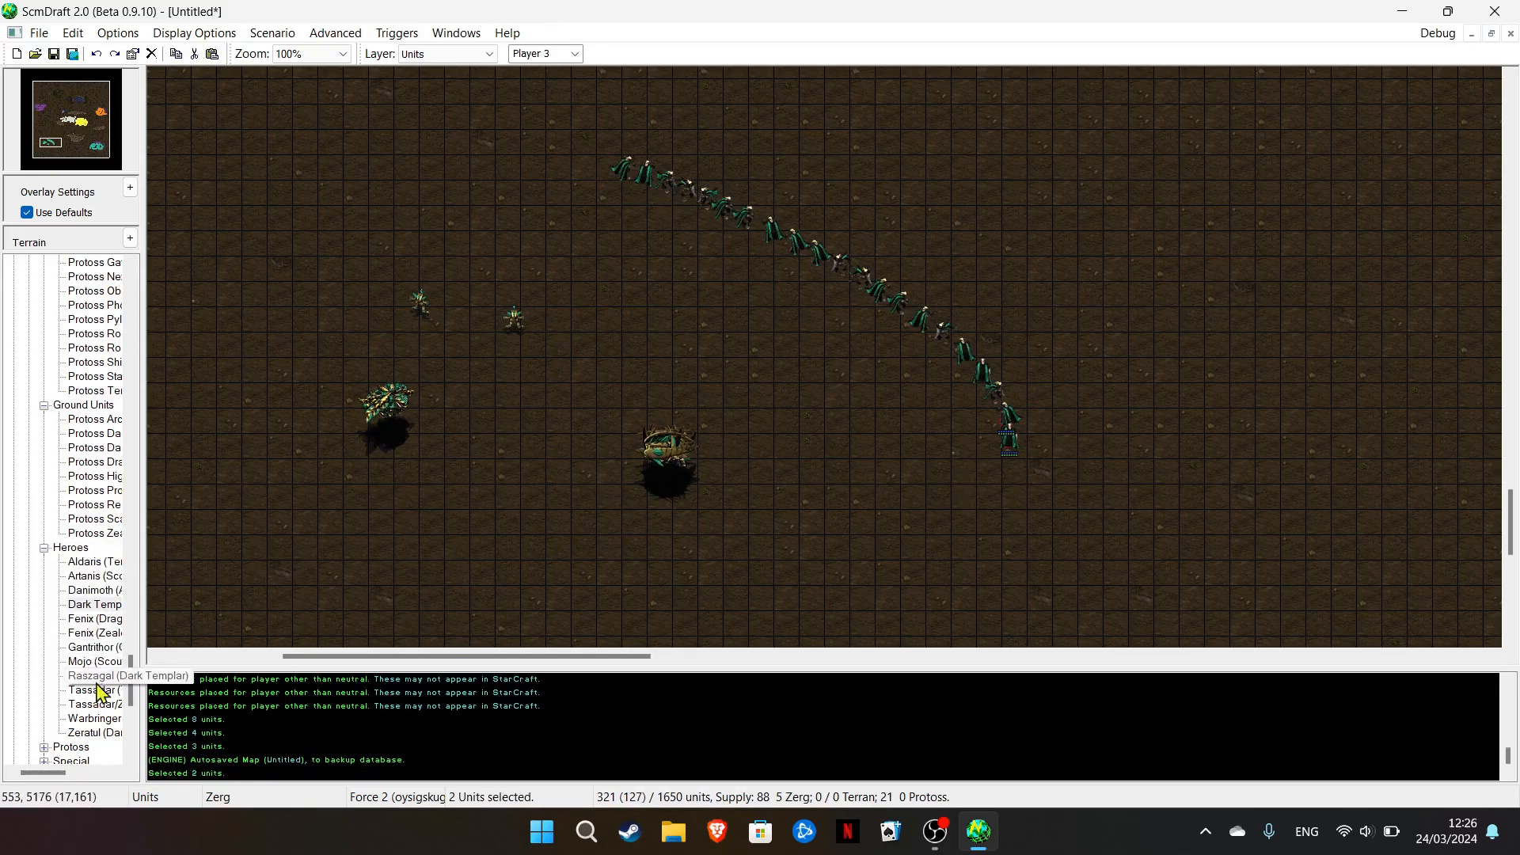
scroll(98, 690, down, 2)
scroll(101, 554, up, 15)
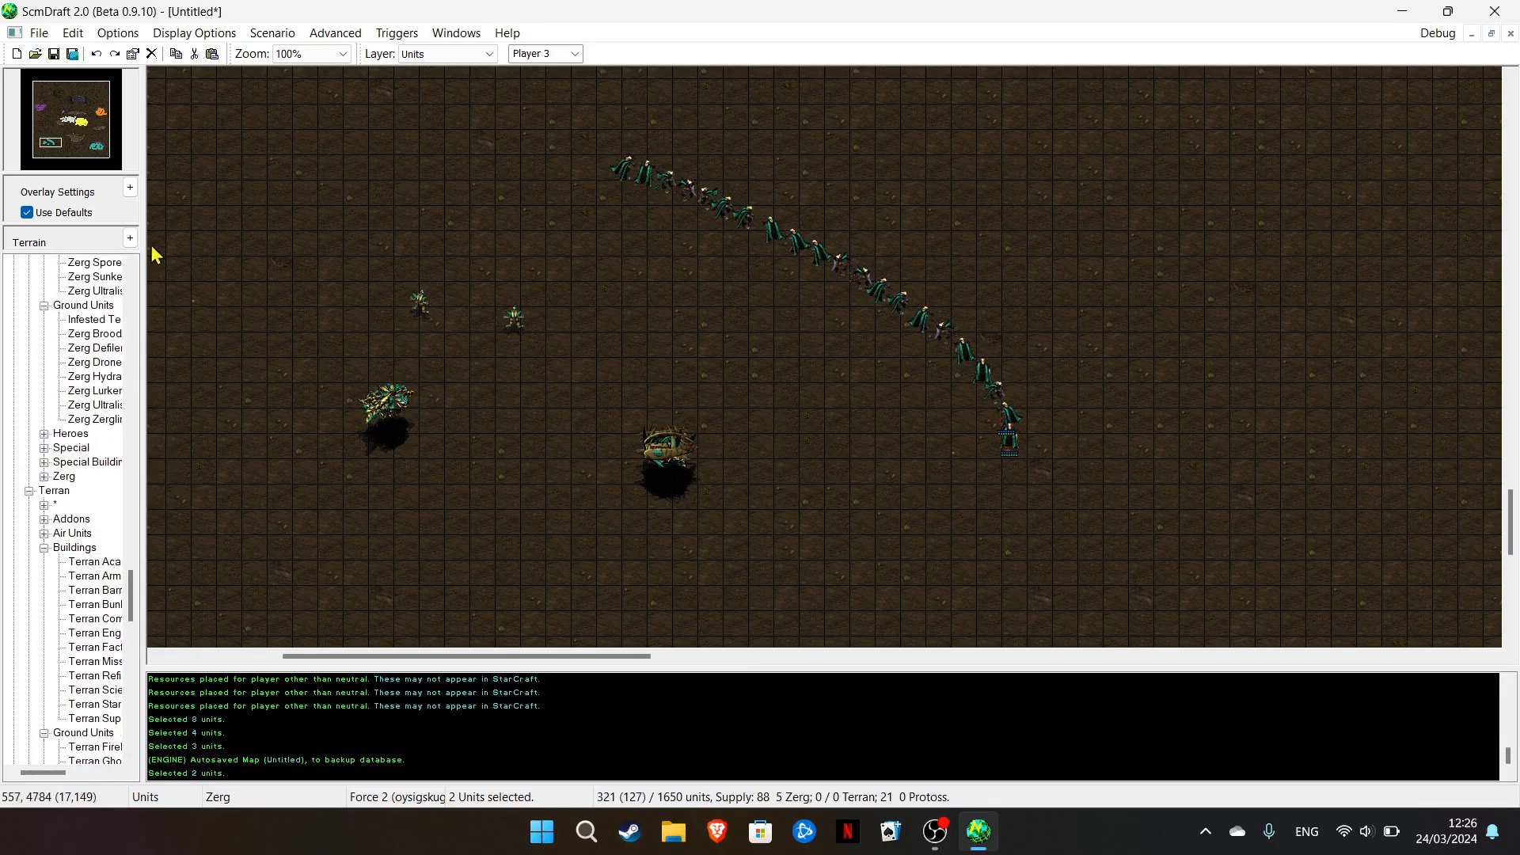
Assign all the southwestern Protoss heroes to Player 4
key(ctrl+a)
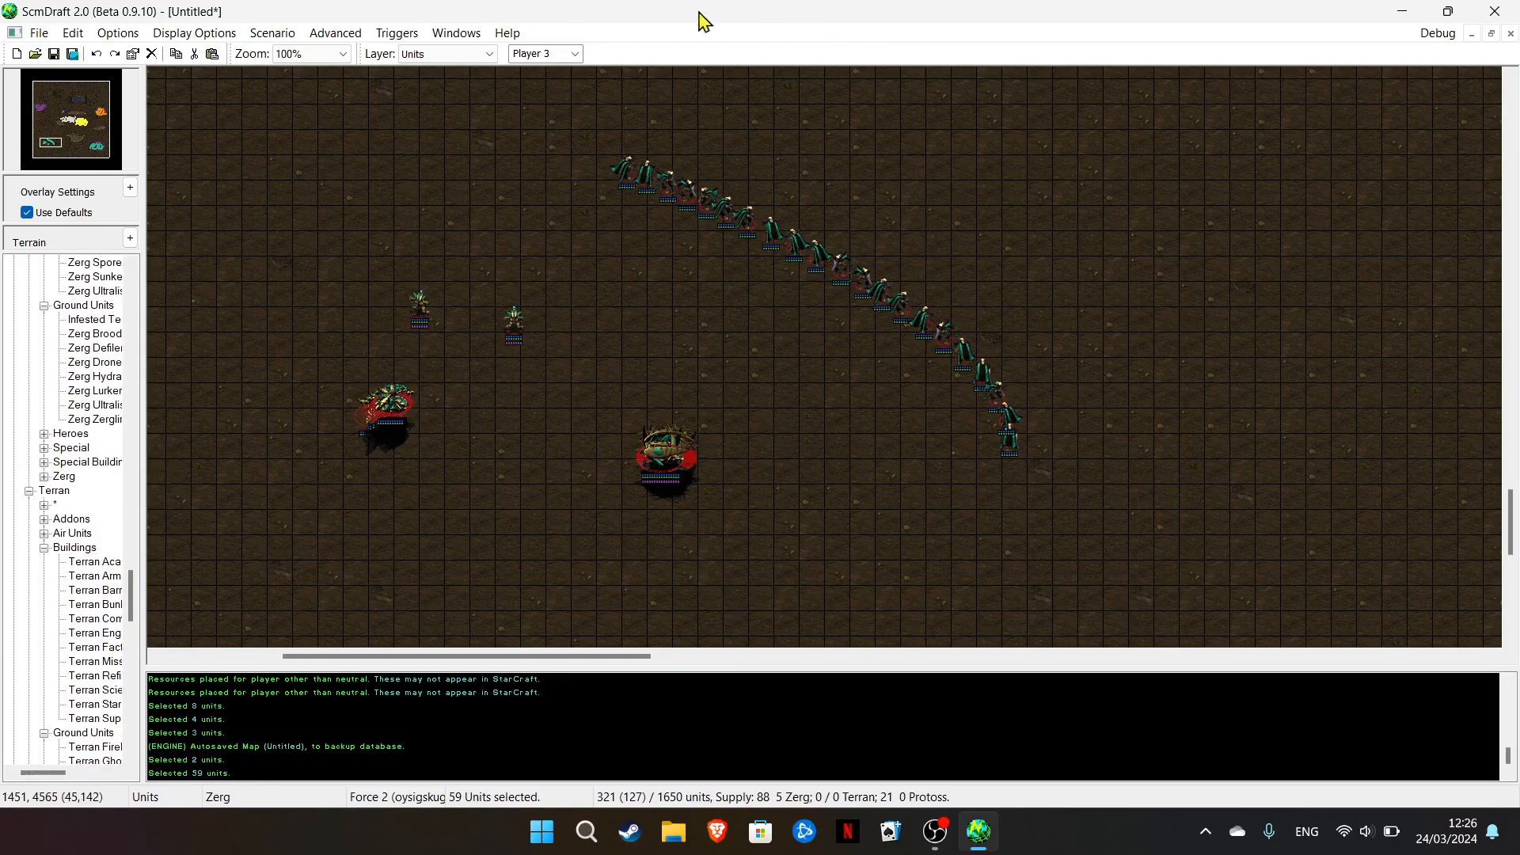
click(575, 54)
click(540, 109)
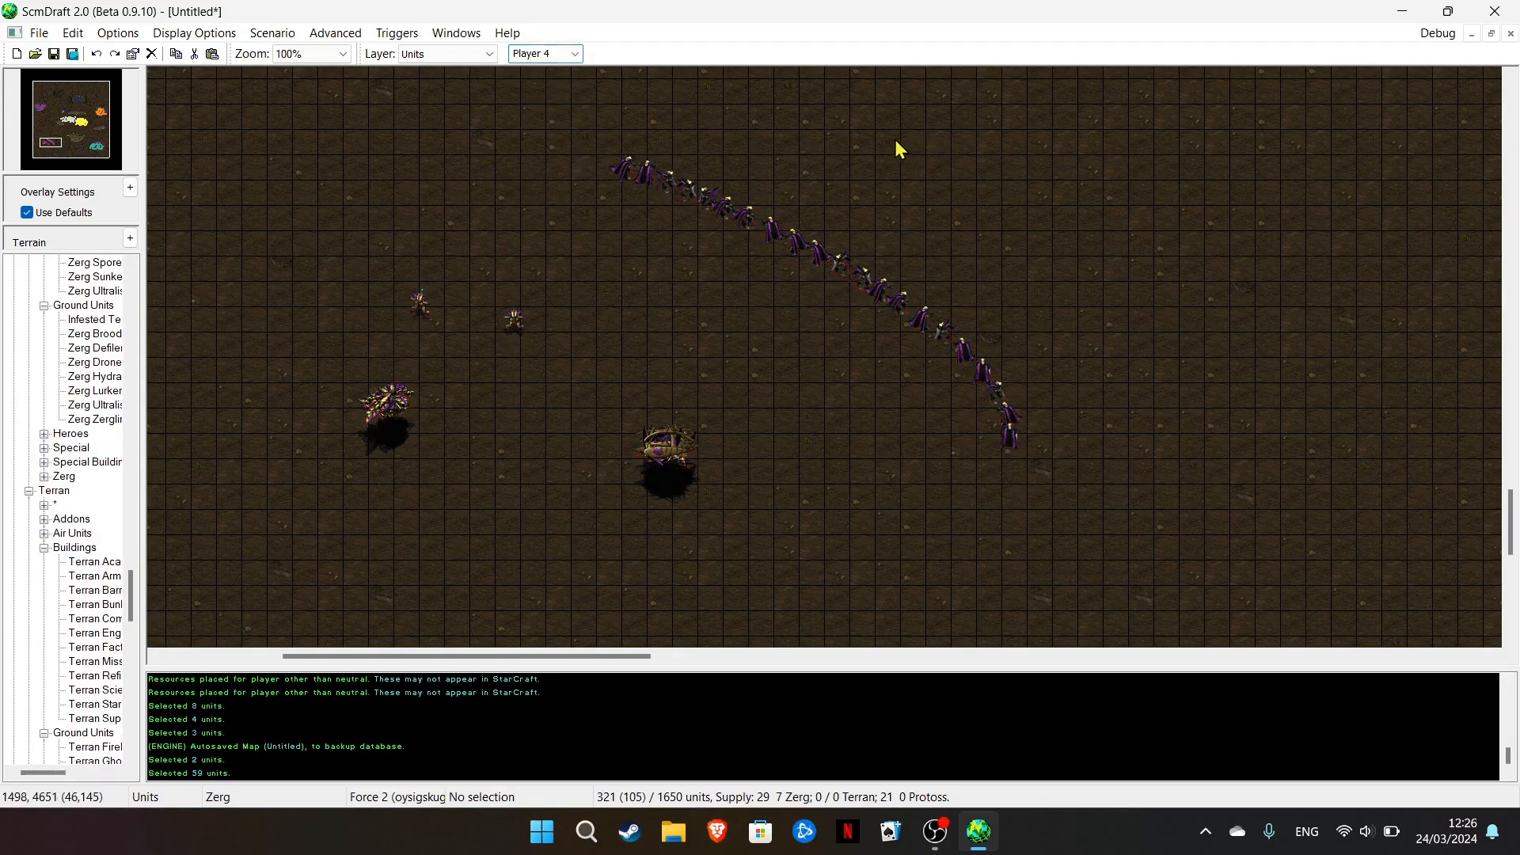
Assign all the southwestern Protoss heroes to Player 1
key(ctrl+a)
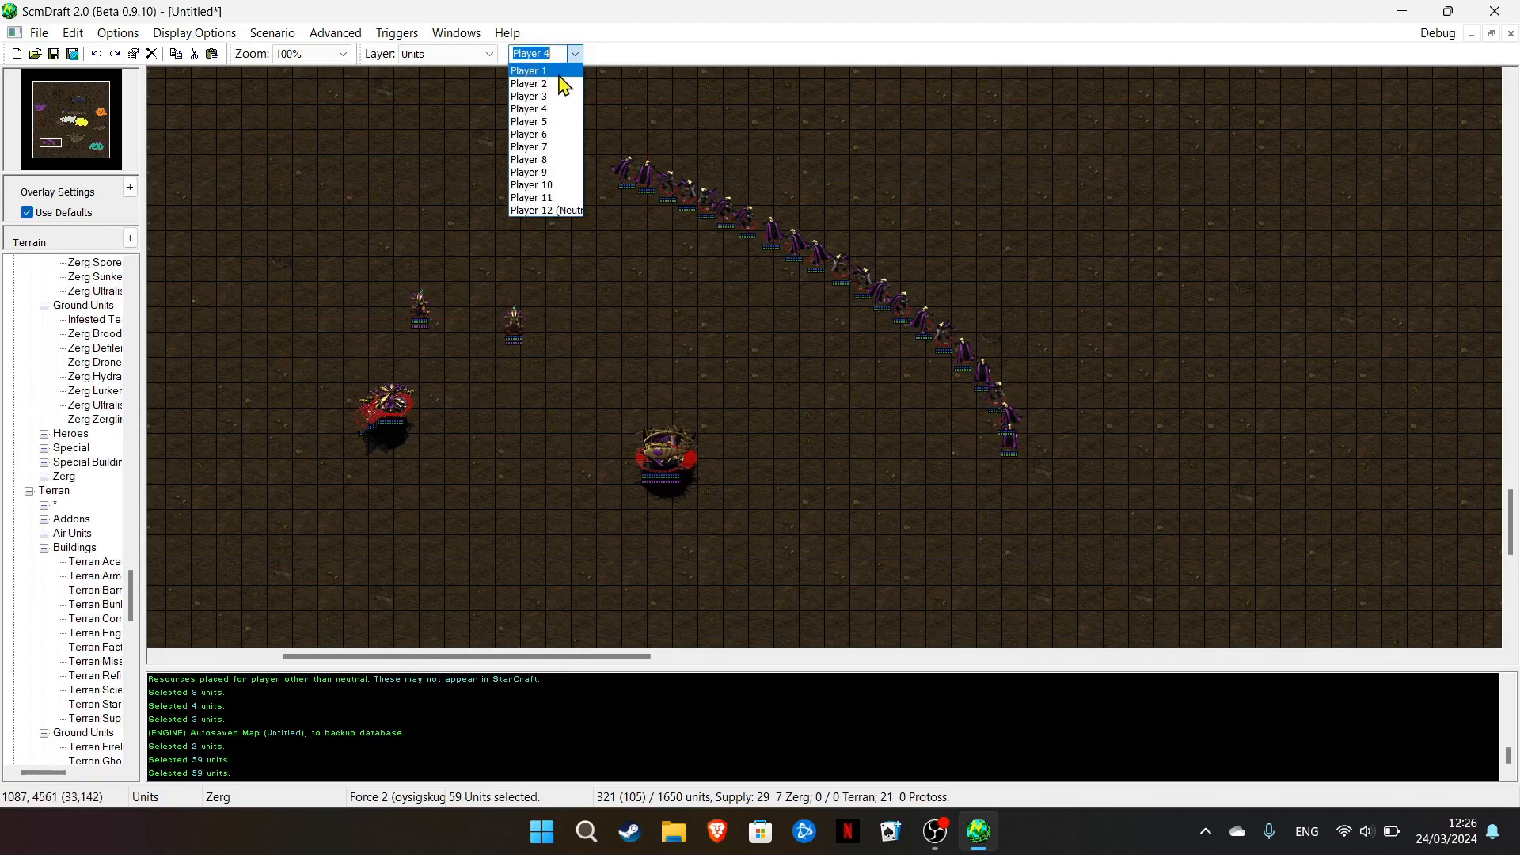
click(530, 68)
mouse_move(63, 119)
mouse_down()
mouse_move(30, 111)
mouse_move(75, 125)
mouse_up()
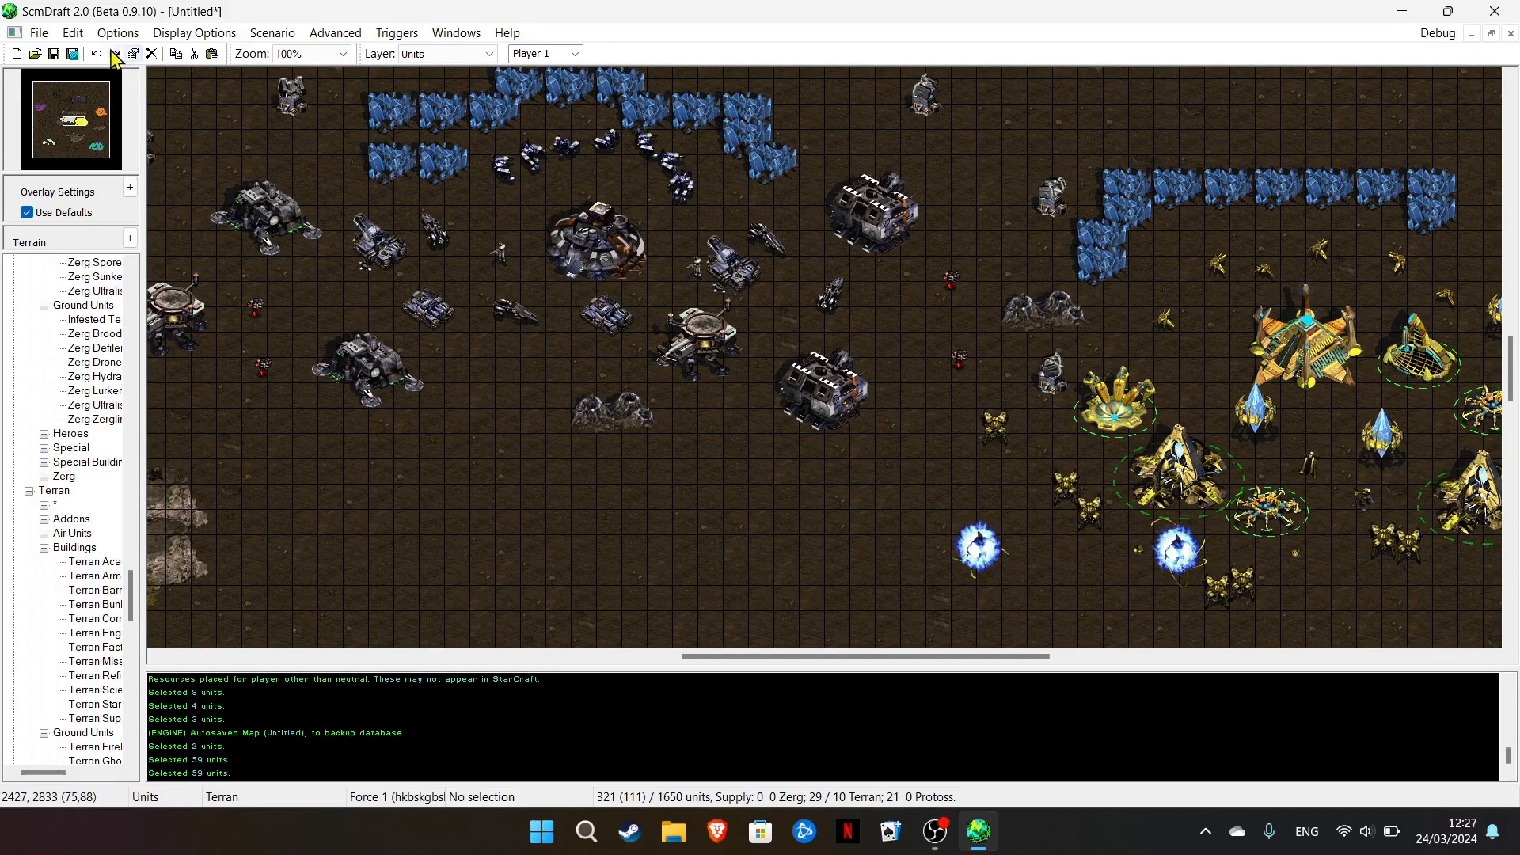
Start saving the map and accept the compatibility warning for StarCraft 1.22+ Remastered Broodwar
click(38, 34)
click(79, 156)
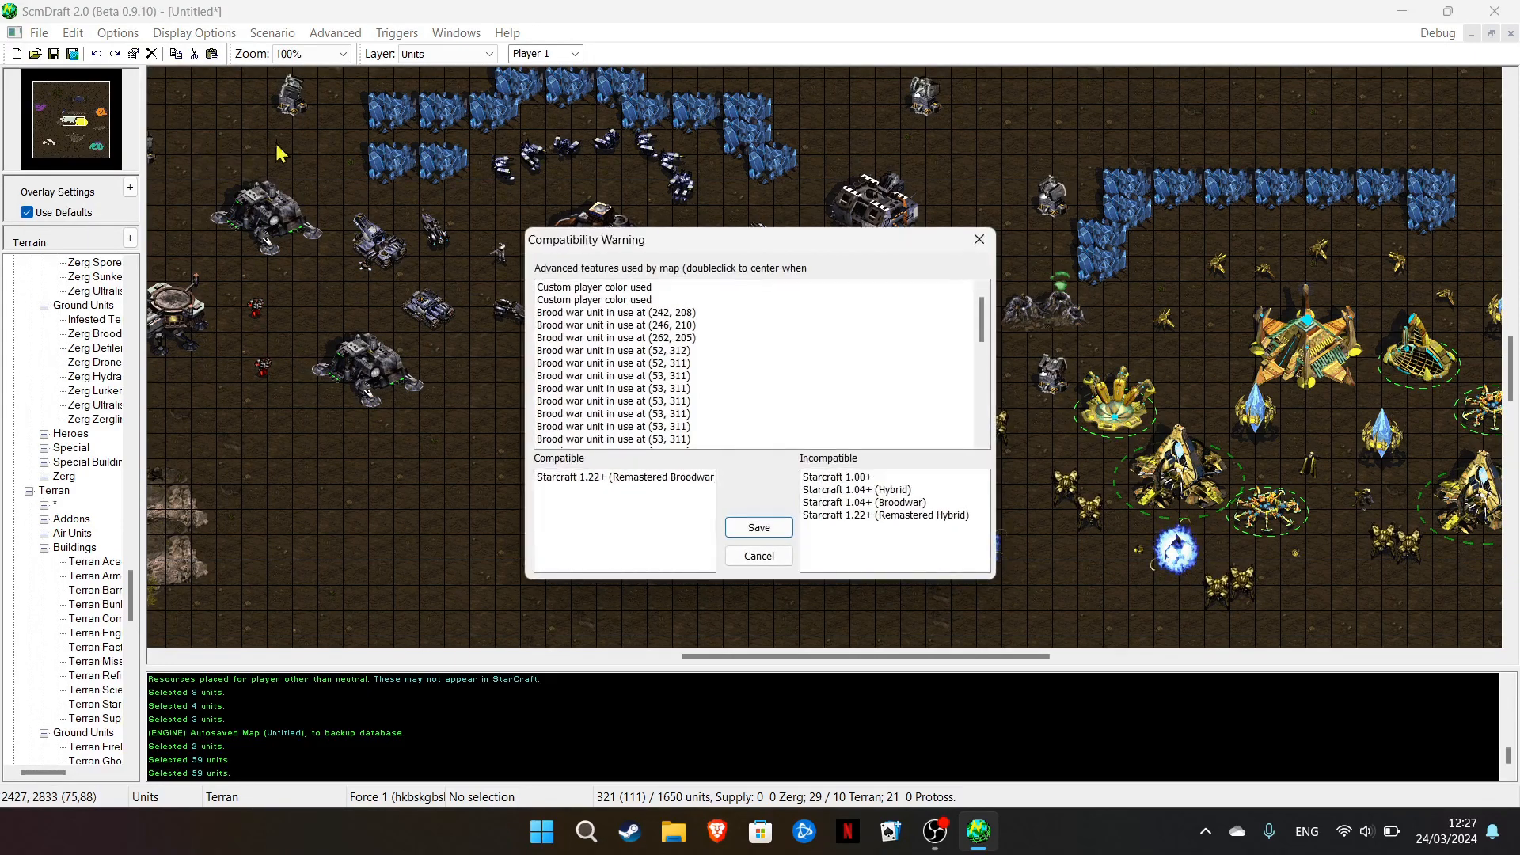
drag(653, 240, 546, 178)
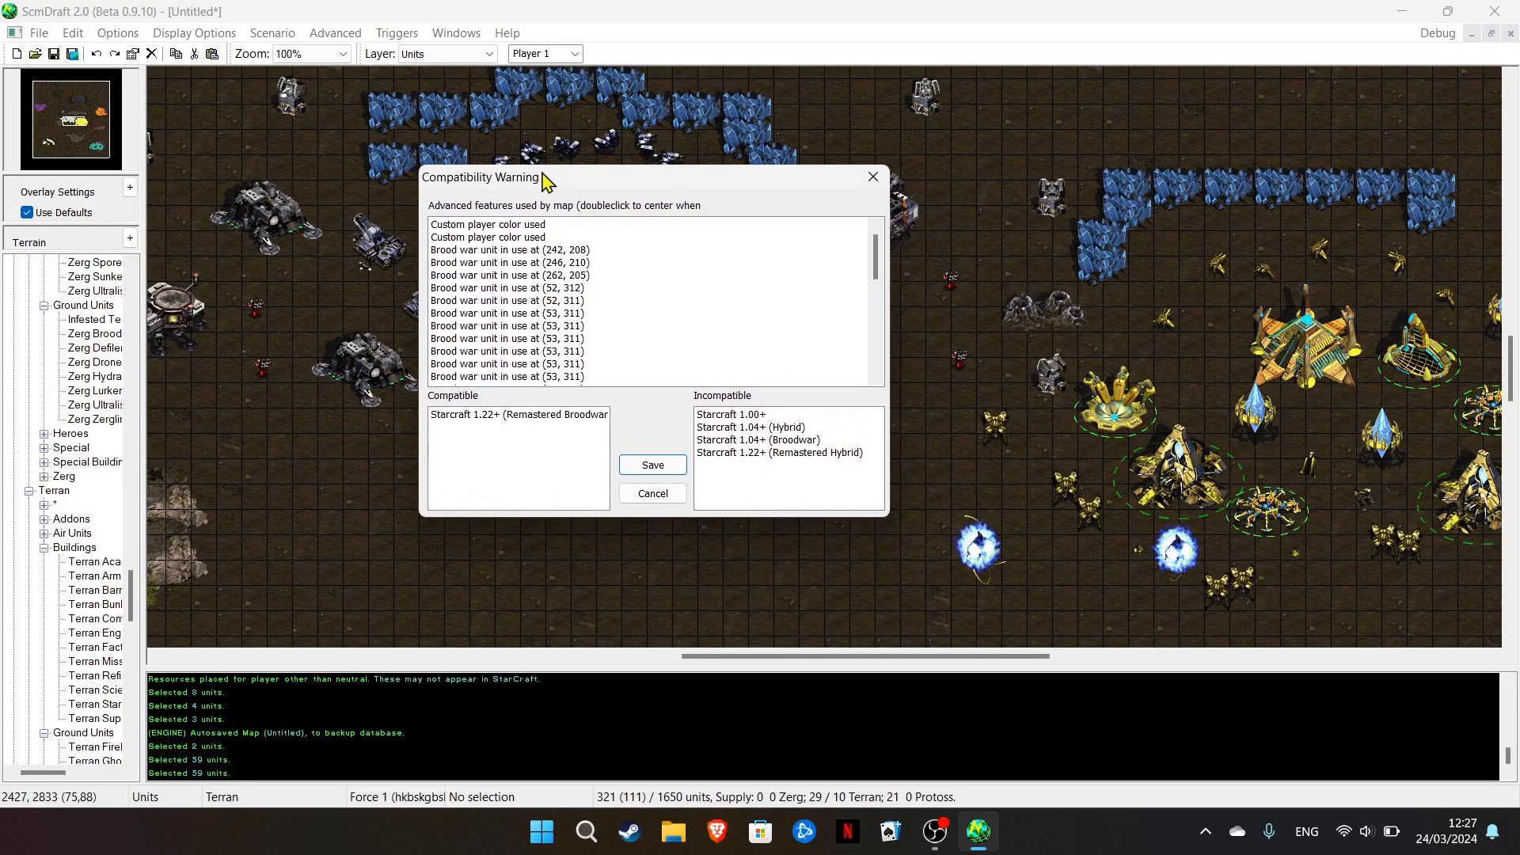
click(658, 467)
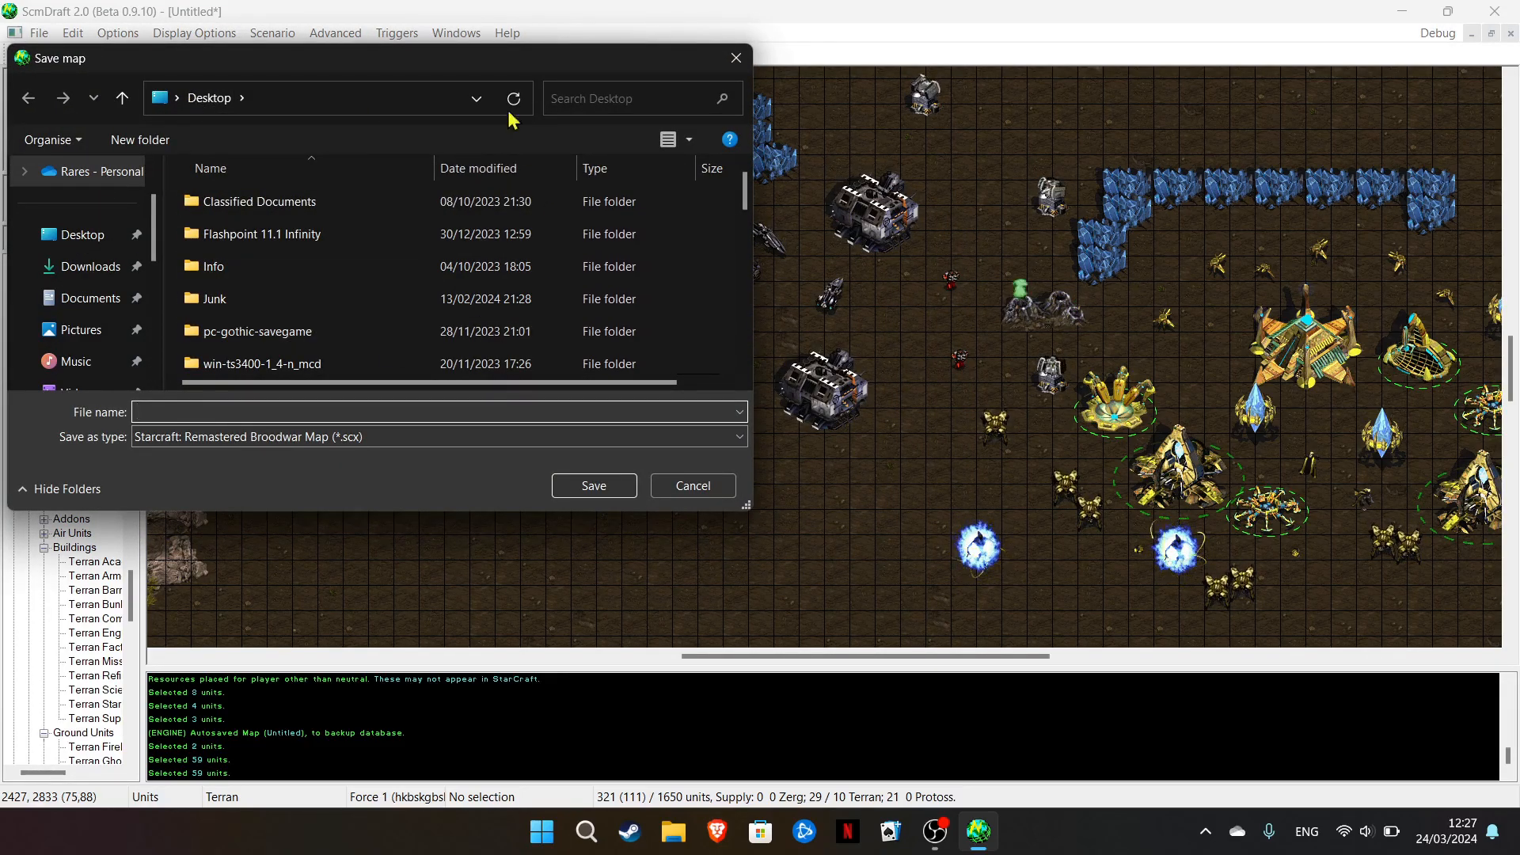
Choose the campaign folder within StarCraft's Maps folder under Program Files (x86) as the save location
scroll(72, 254, down, 1)
scroll(72, 254, up, 1)
scroll(74, 269, down, 2)
scroll(74, 269, down, 2)
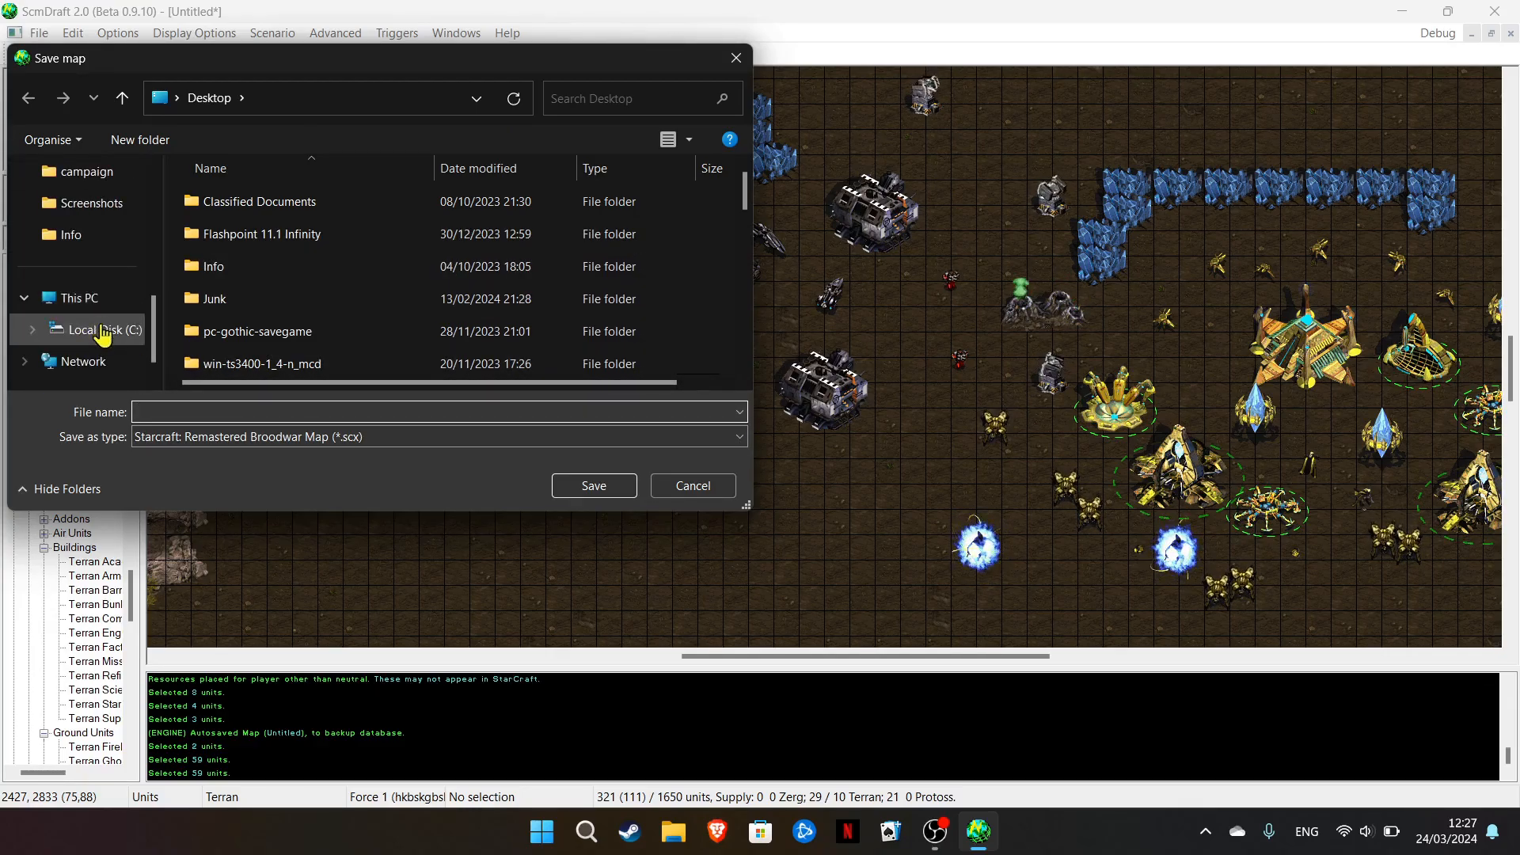
click(95, 329)
double_click(269, 264)
scroll(280, 288, down, 4)
scroll(281, 288, down, 2)
scroll(285, 293, up, 3)
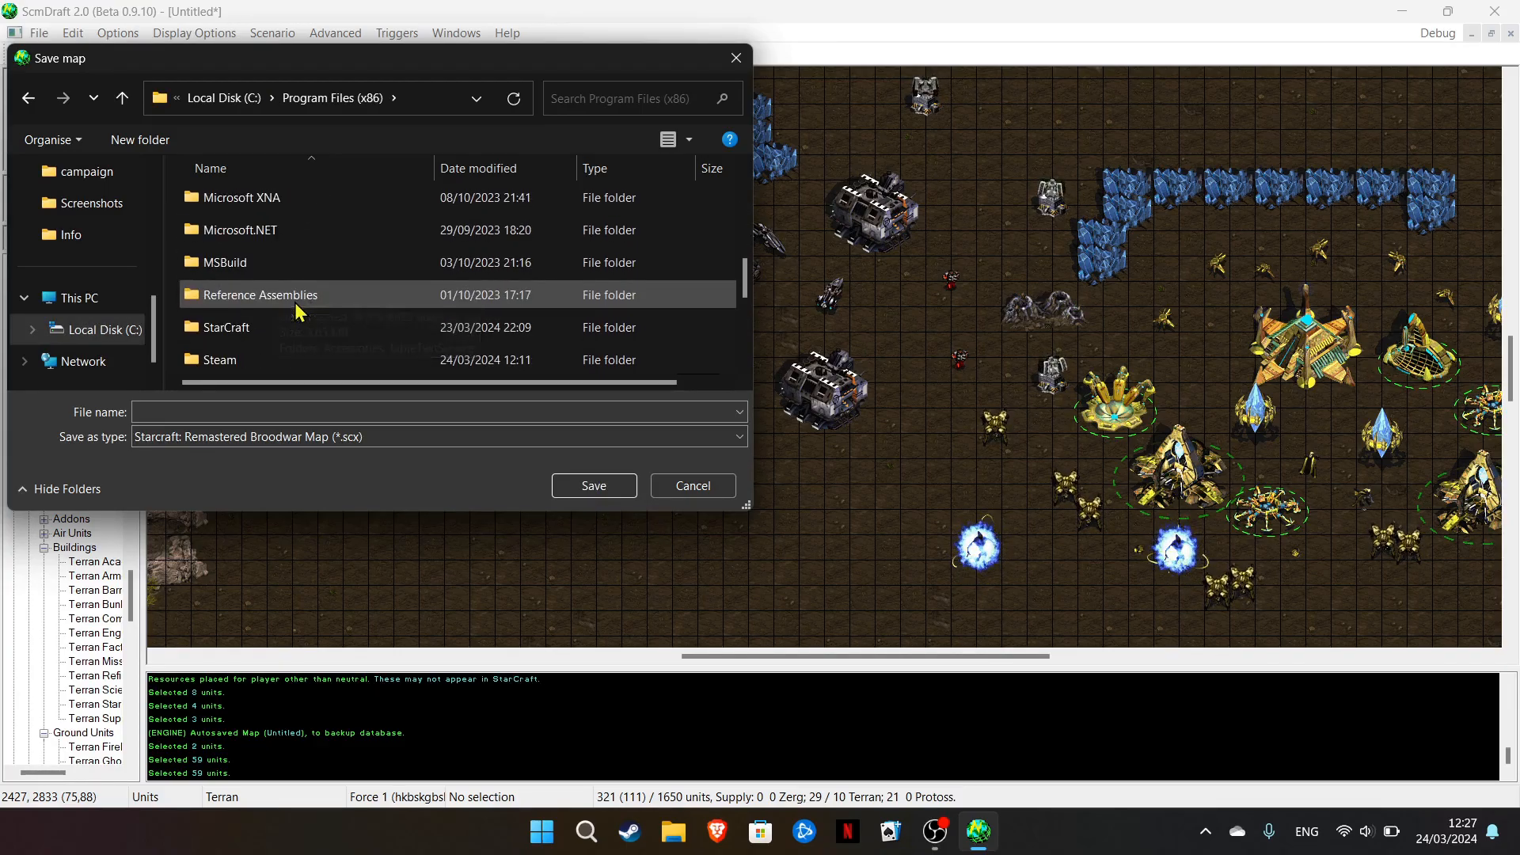
double_click(288, 327)
double_click(252, 267)
double_click(280, 234)
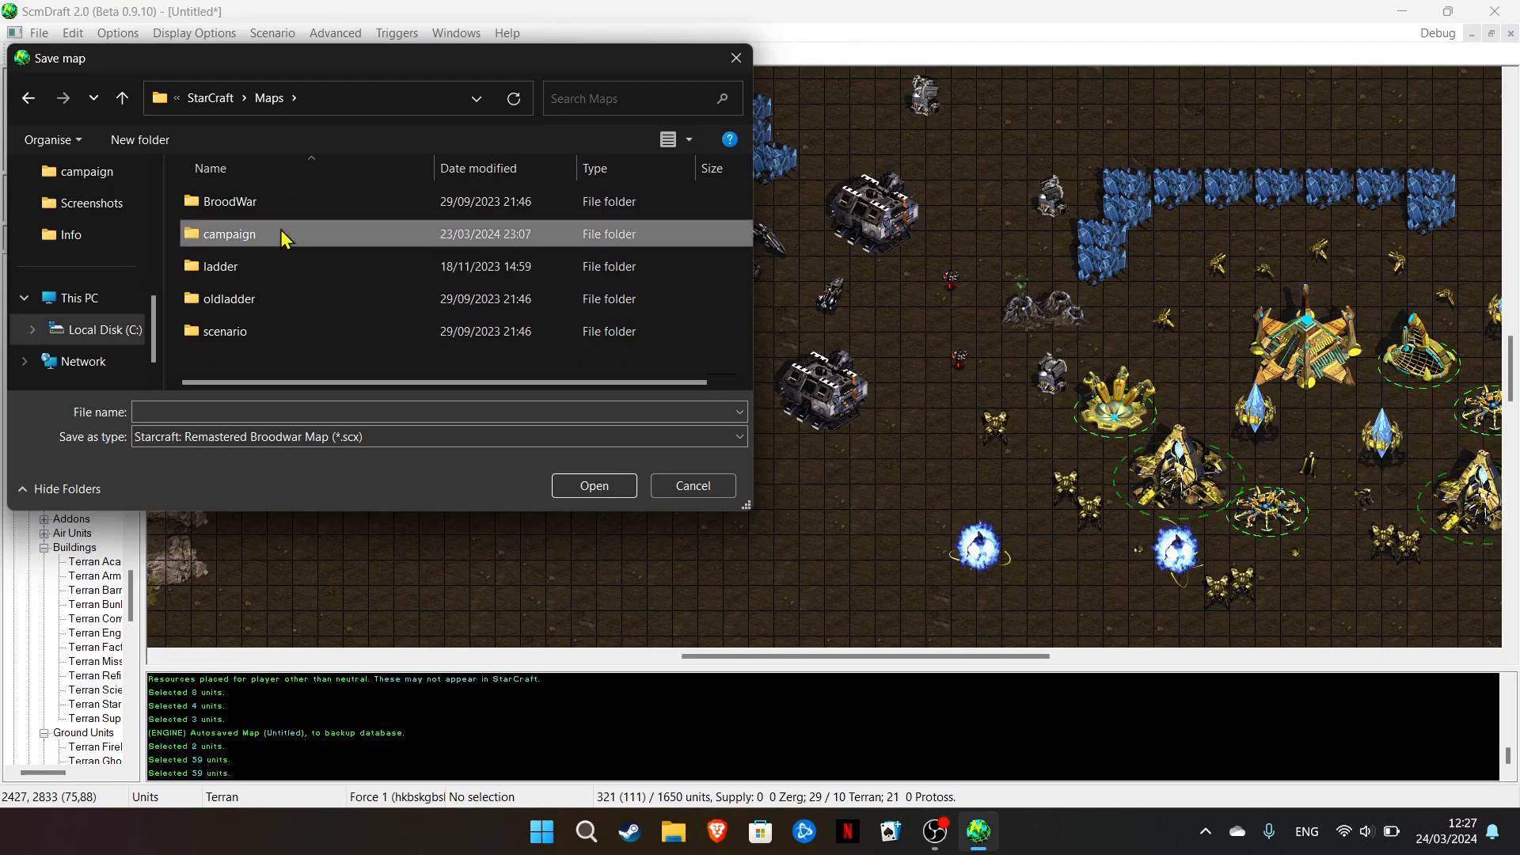
Save the map as TEST in the Starcraft: Remastered Broodwar Map (*.scx) format
scroll(299, 268, down, 1)
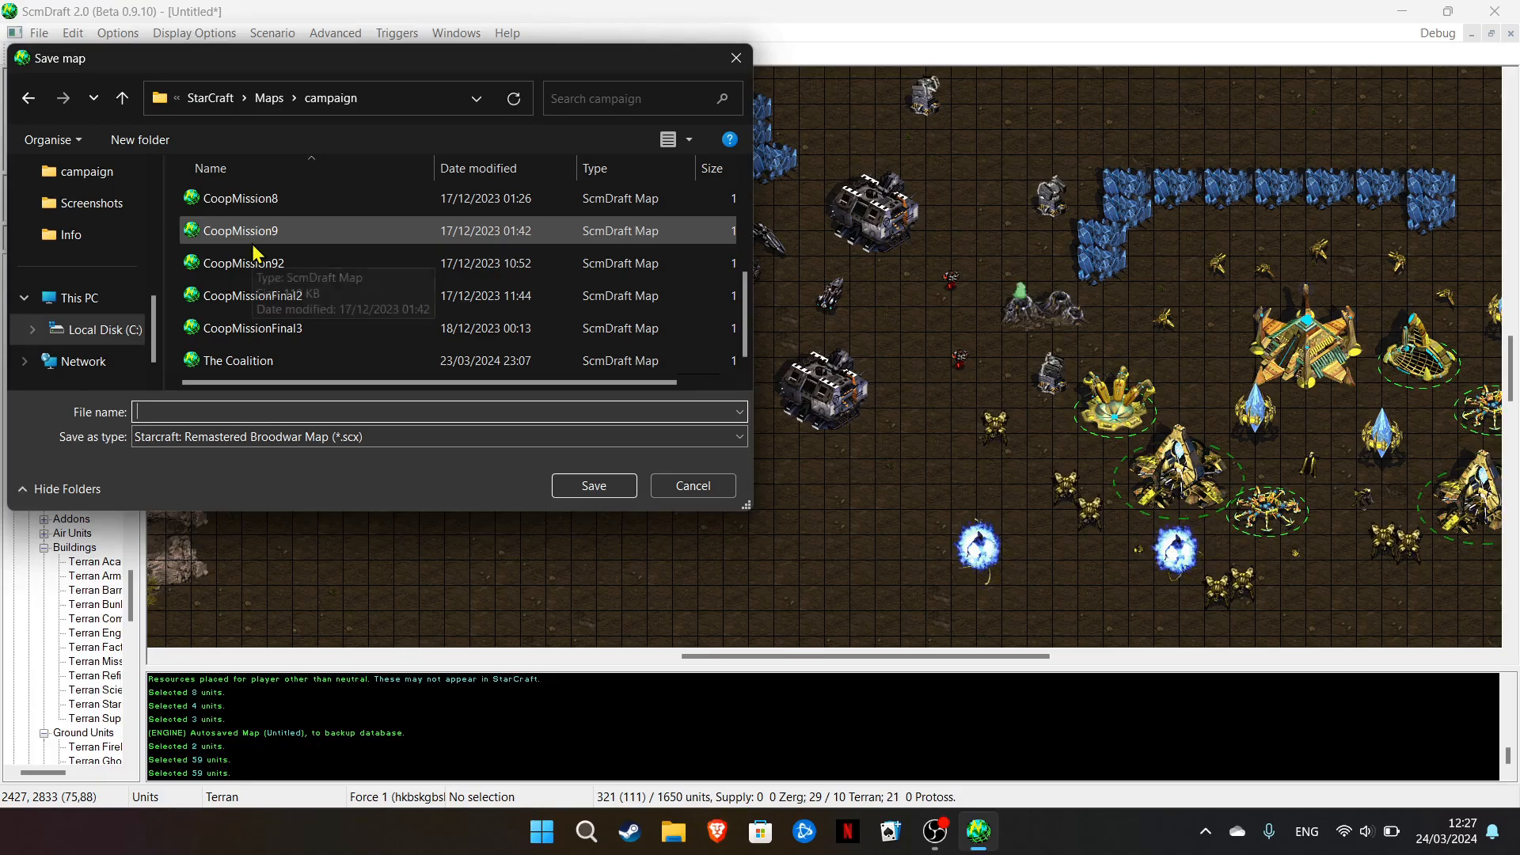
text(TEST)
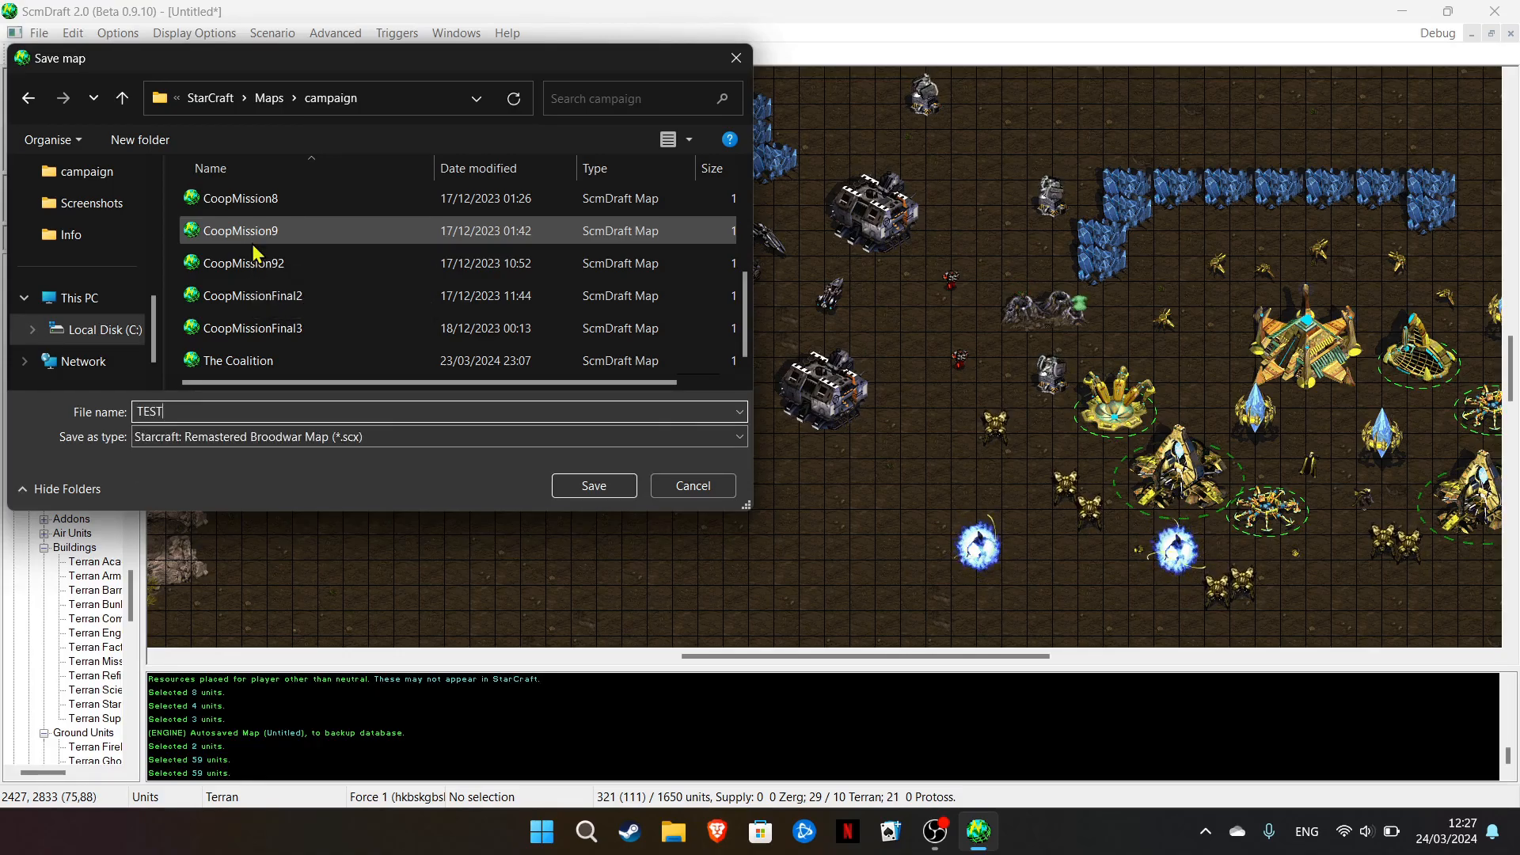
click(590, 488)
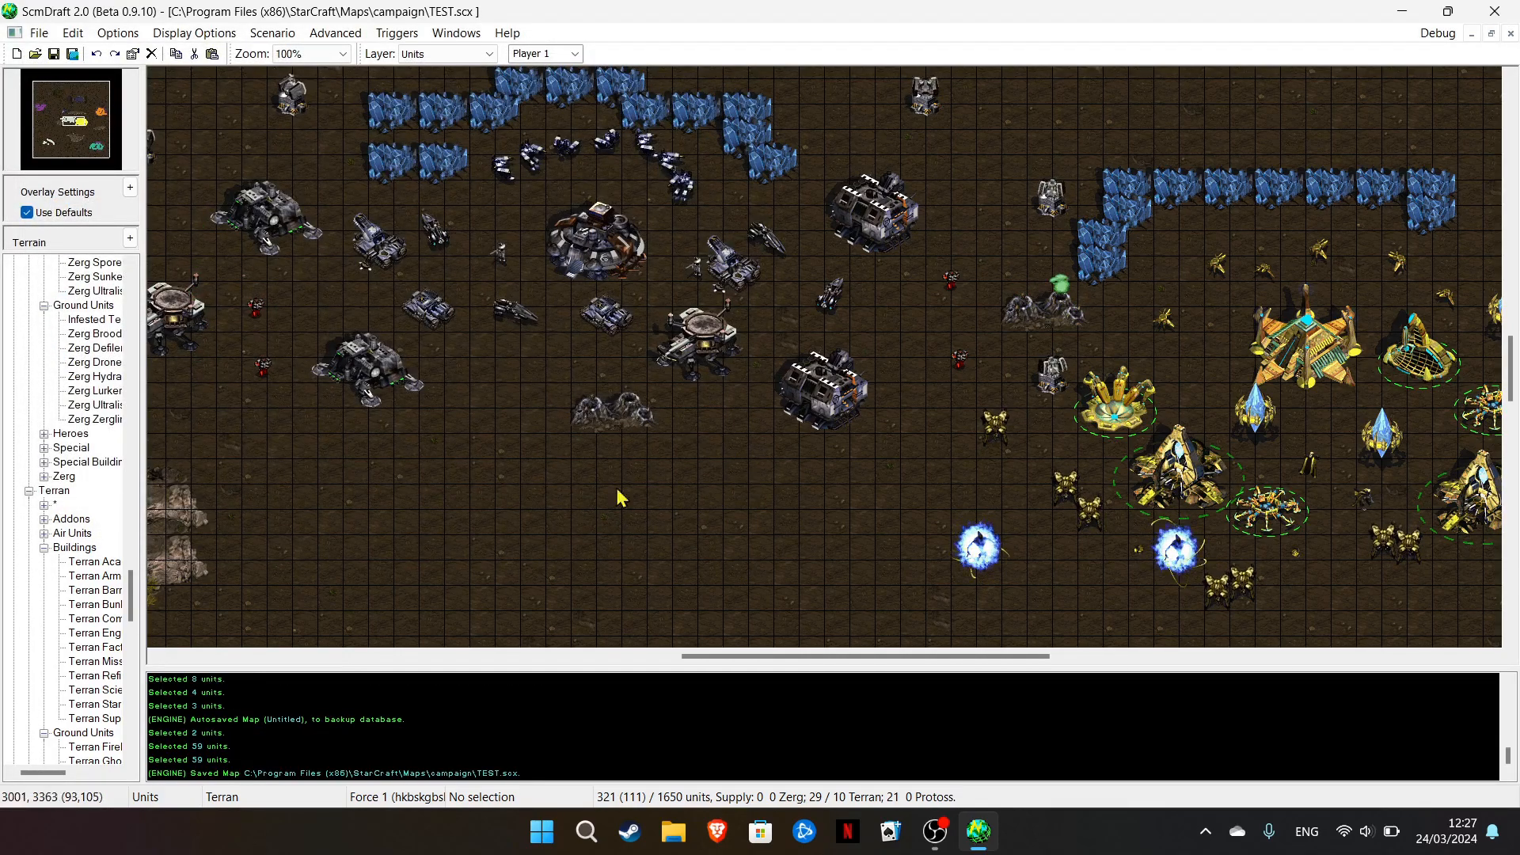
Switch to StarCraft: Remastered and enter multiplayer with the Brood War expansion
click(935, 830)
key(s)
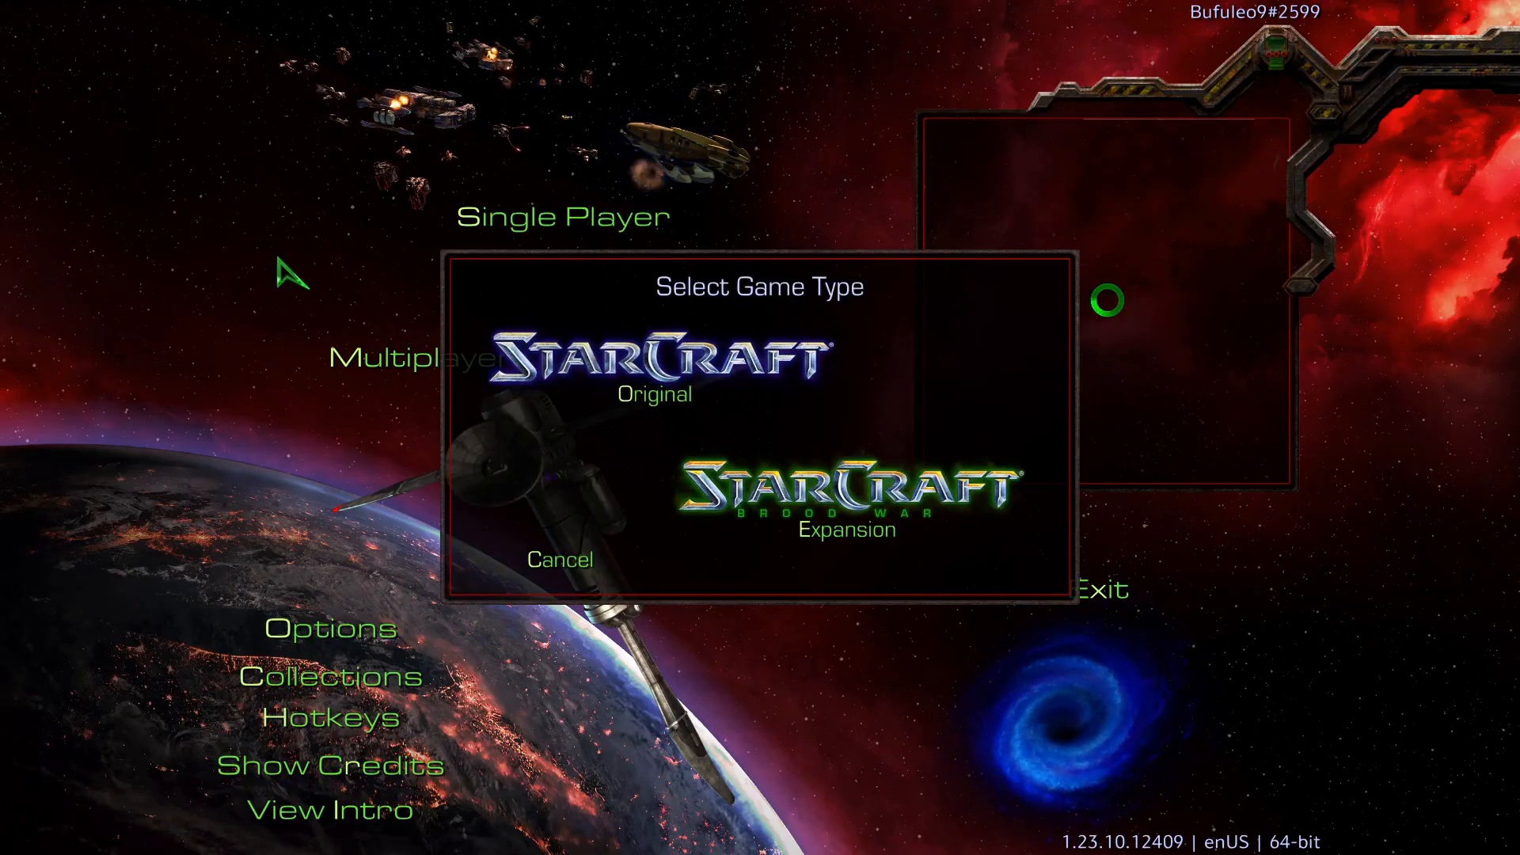
click(550, 558)
click(546, 485)
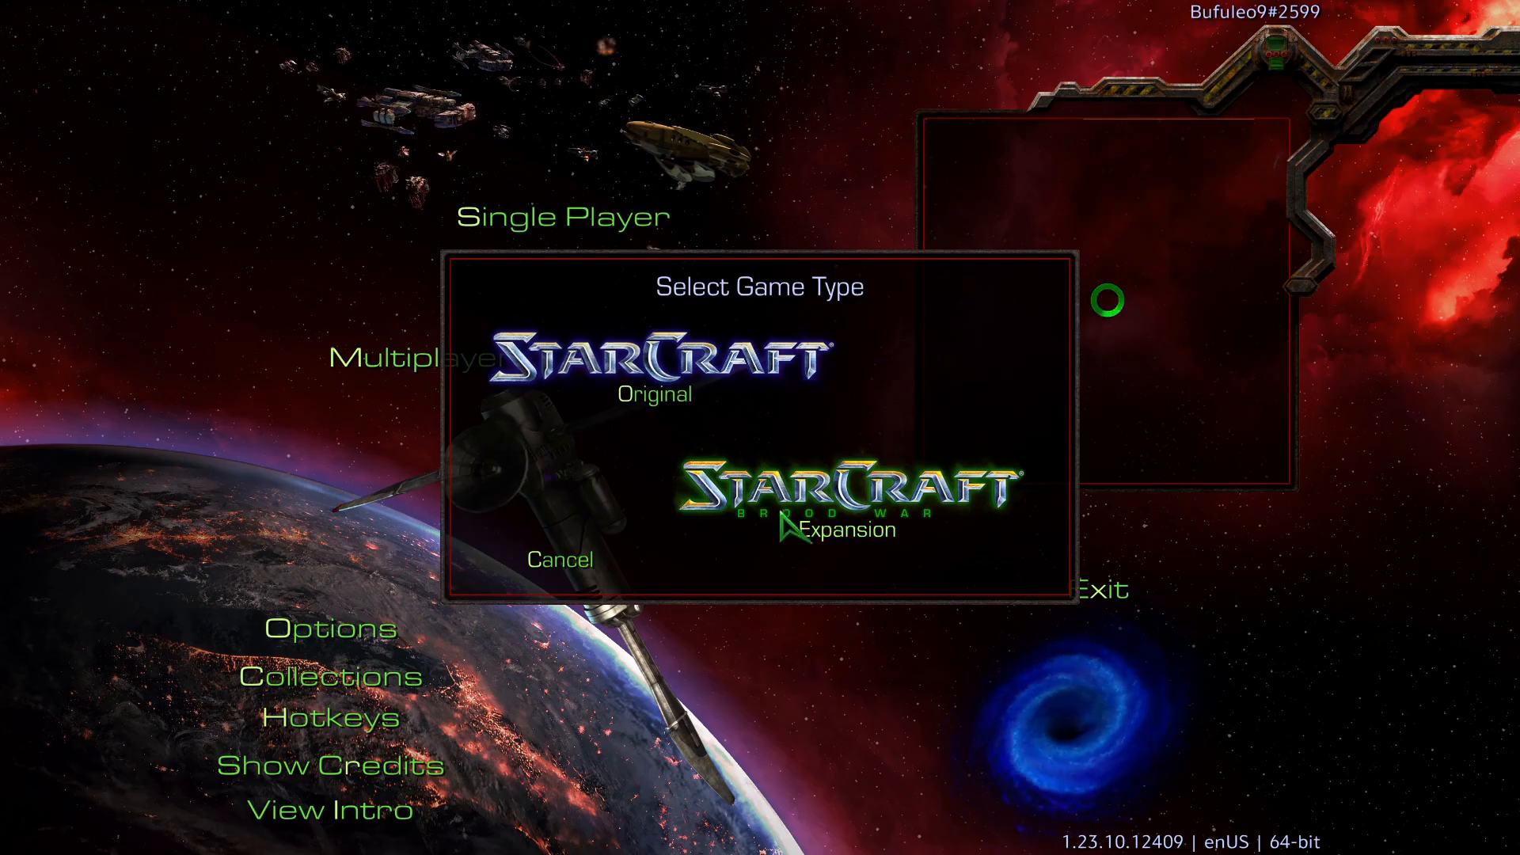
click(689, 519)
click(1094, 704)
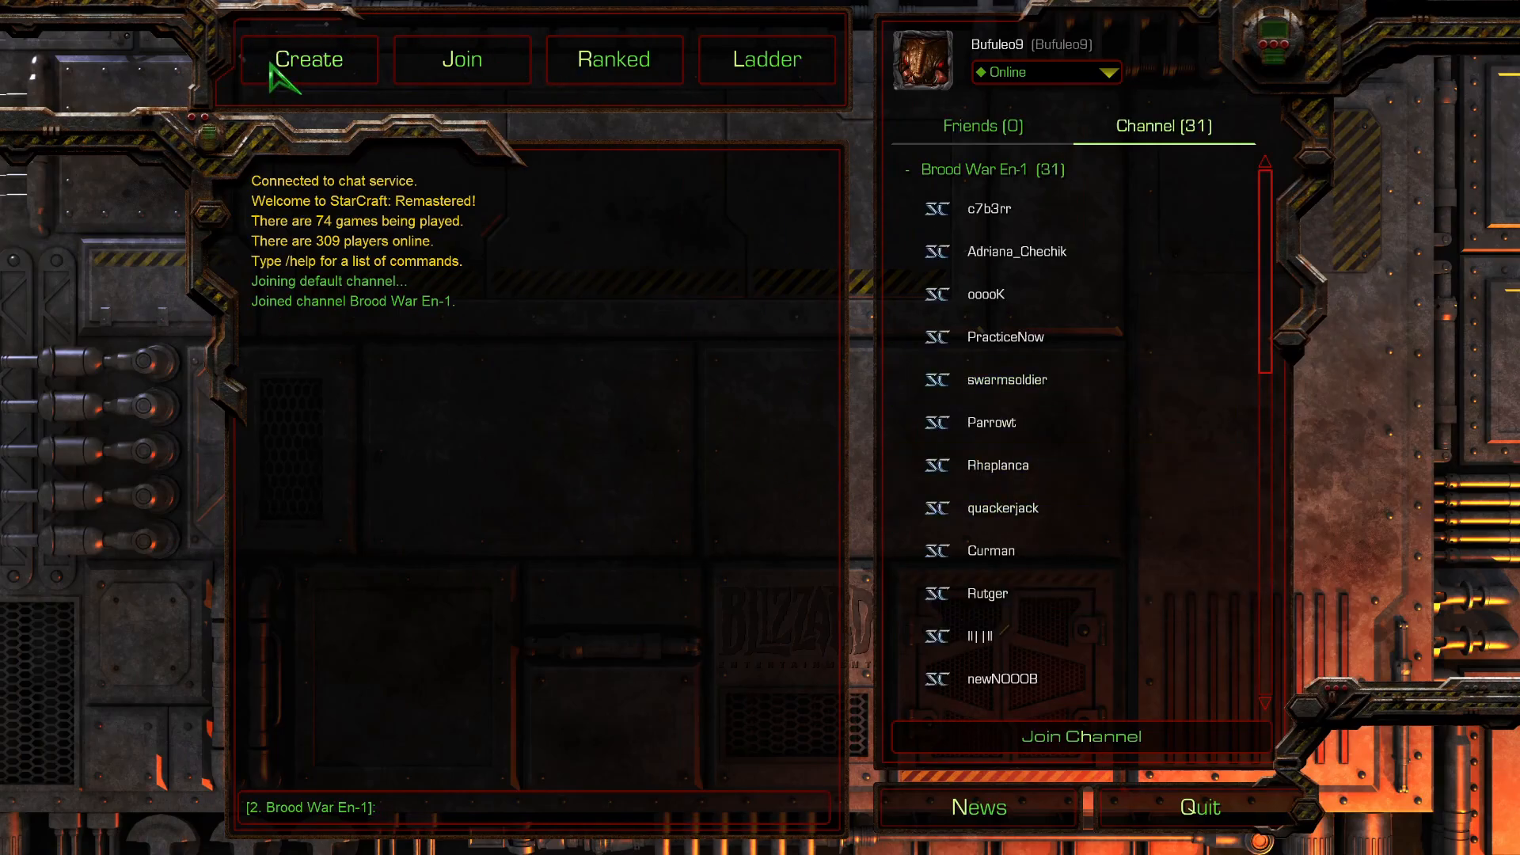
Set up a new multiplayer game and pick TEST.scx from the campaign map folder
click(285, 62)
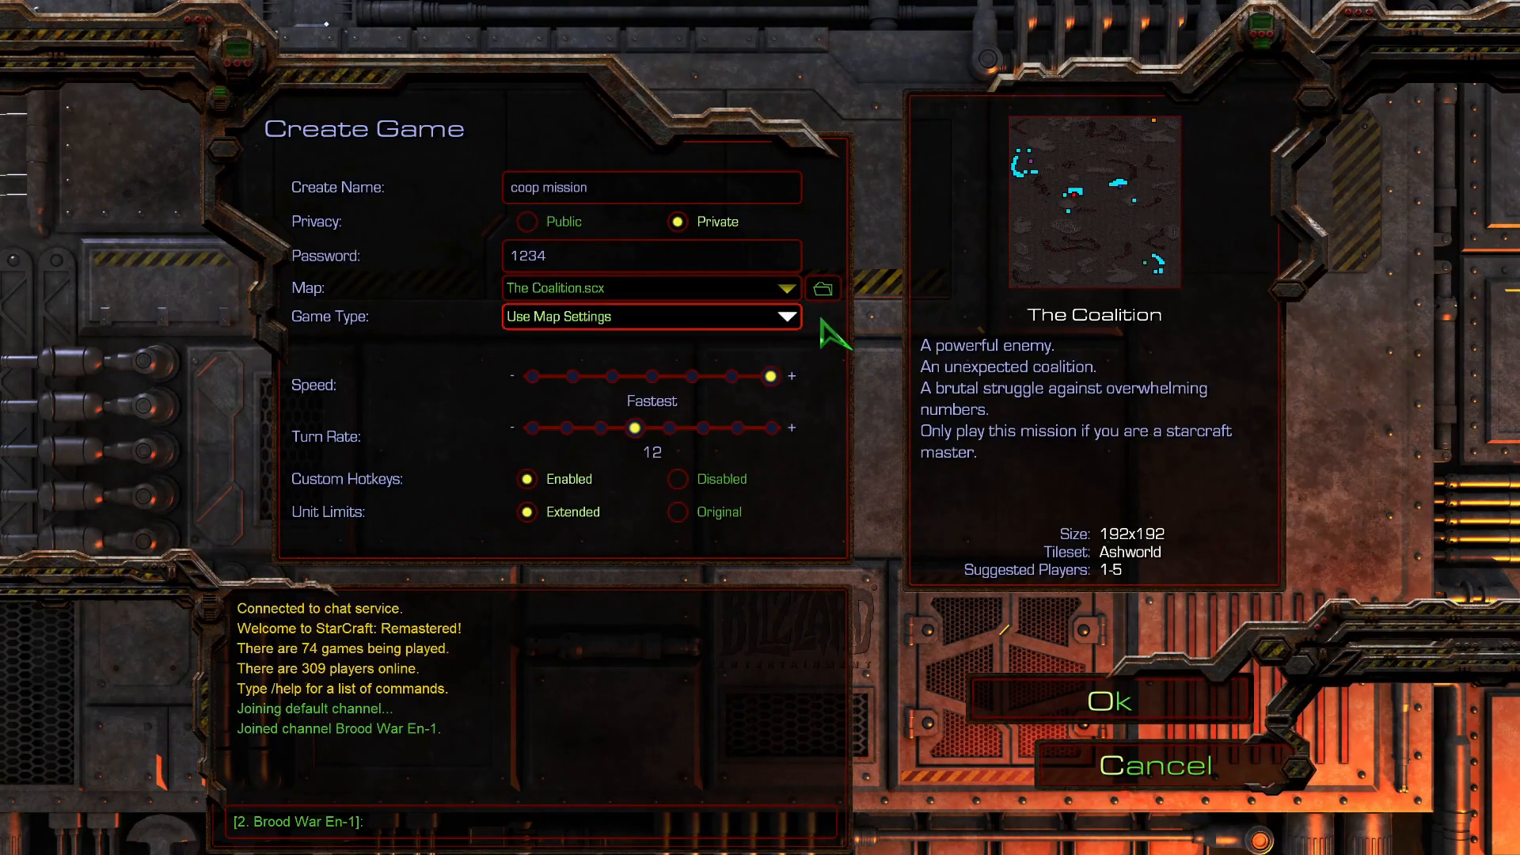
click(823, 290)
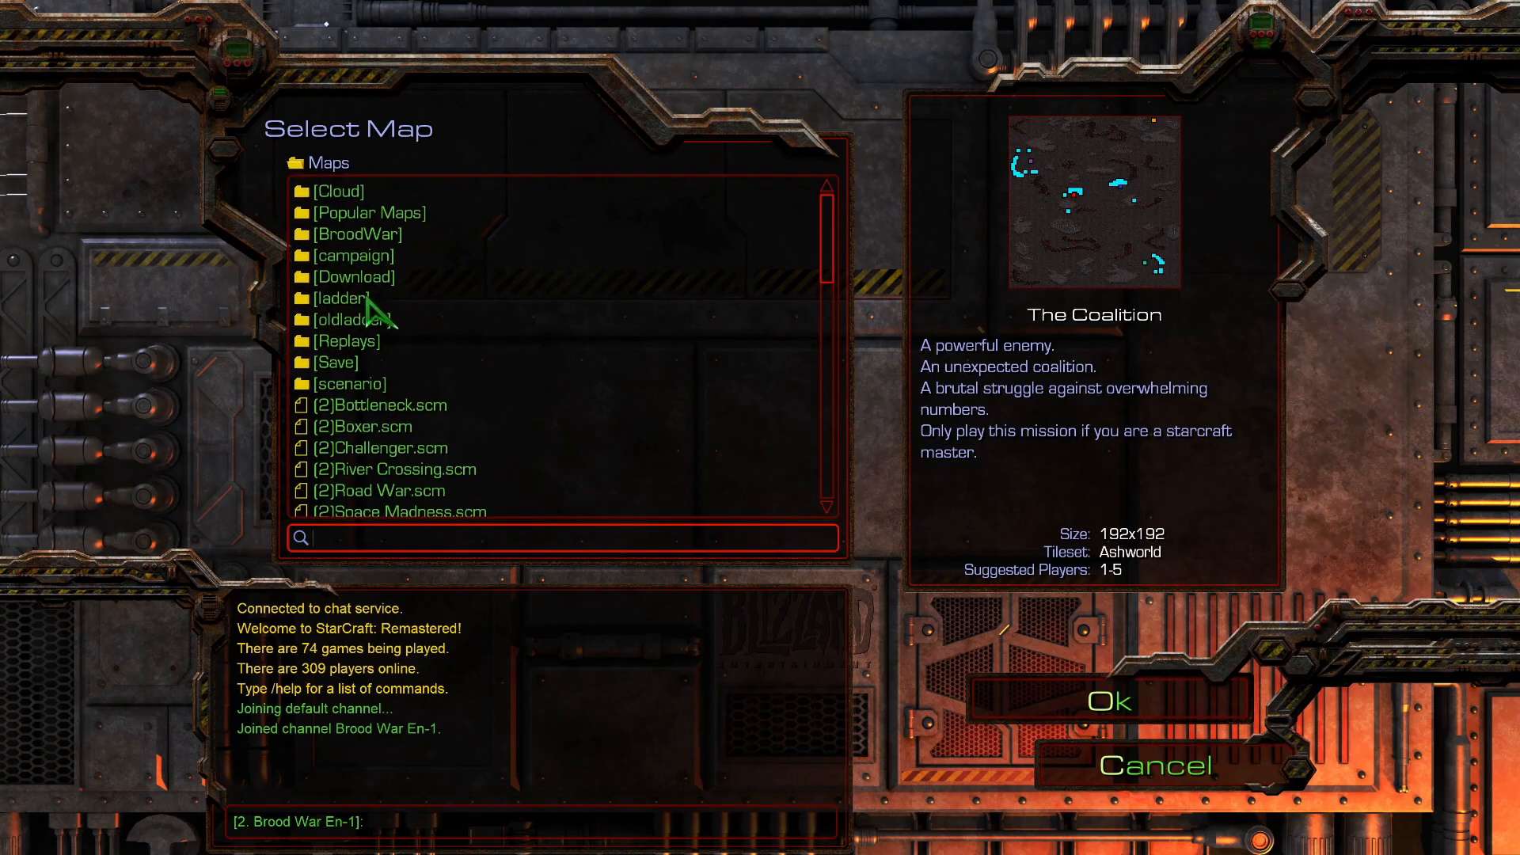
click(354, 256)
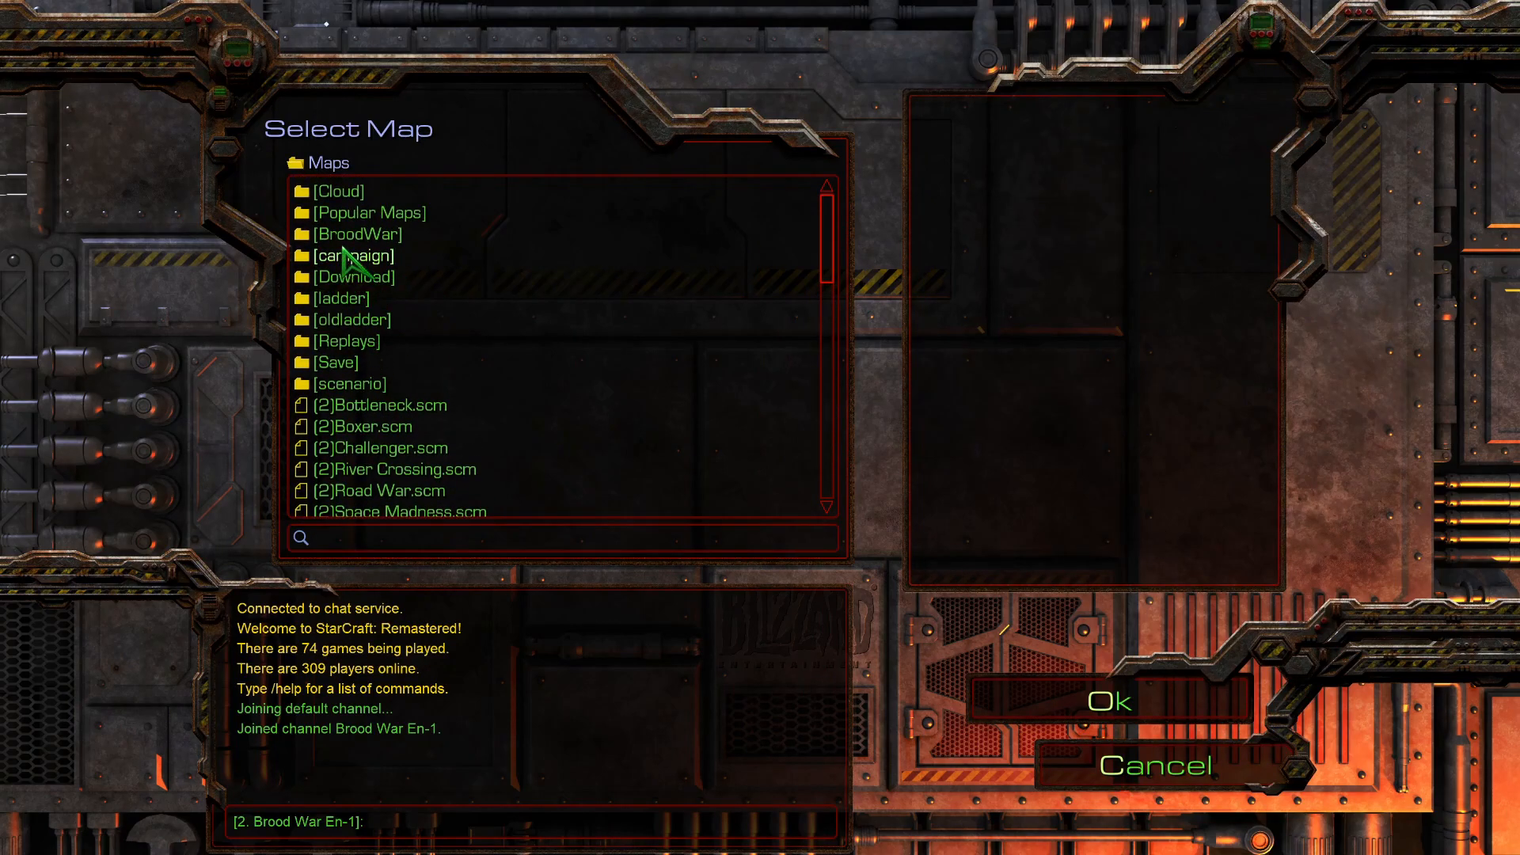
double_click(351, 256)
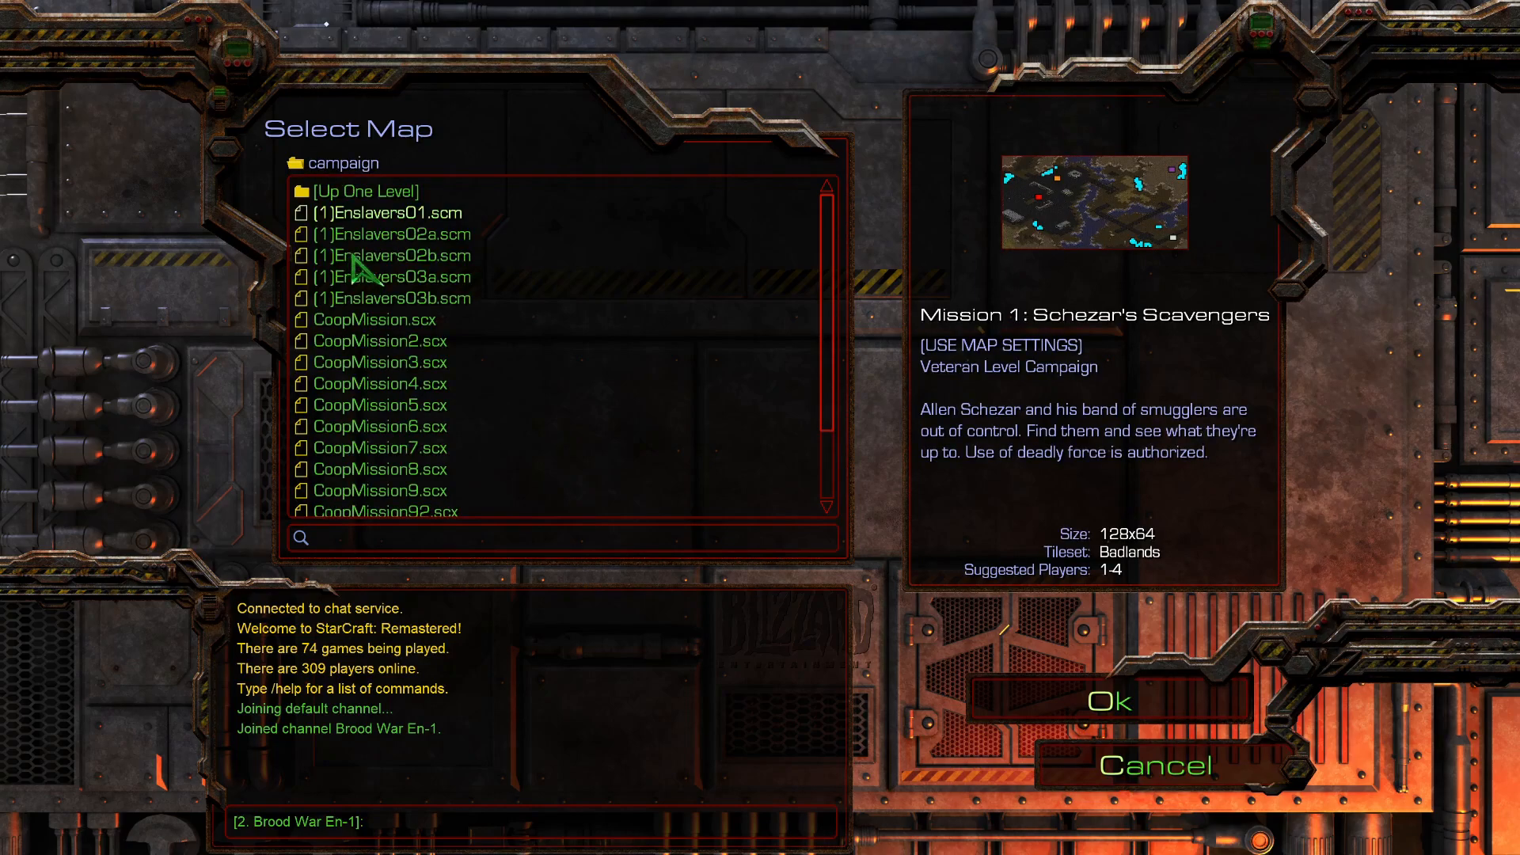
scroll(364, 246, down, 3)
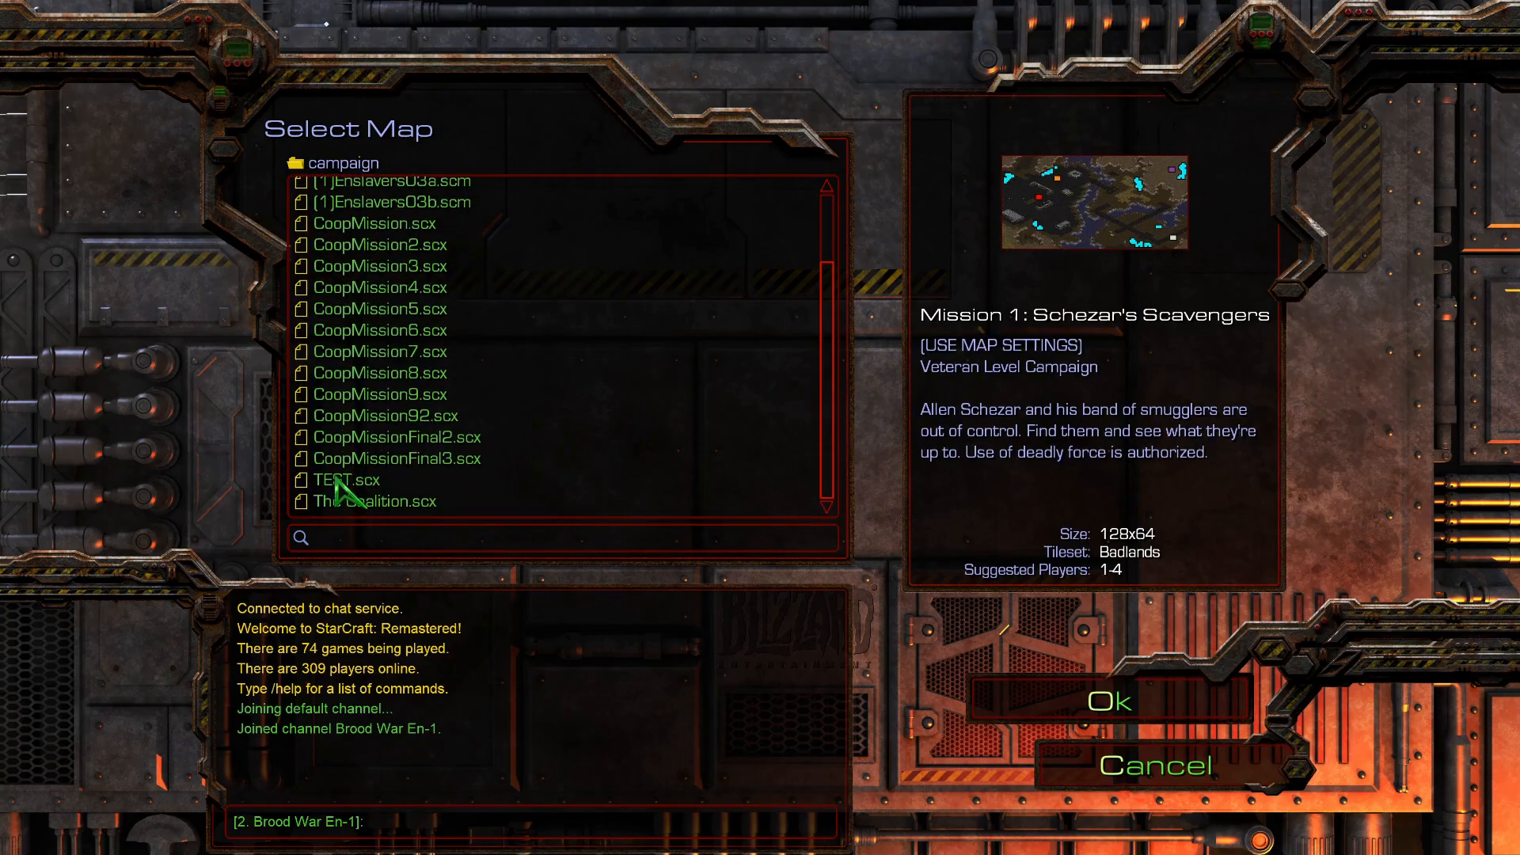
click(336, 479)
Check the enlarged preview of The Purging, and host it as the private Use Map Settings game coop mission
click(1115, 207)
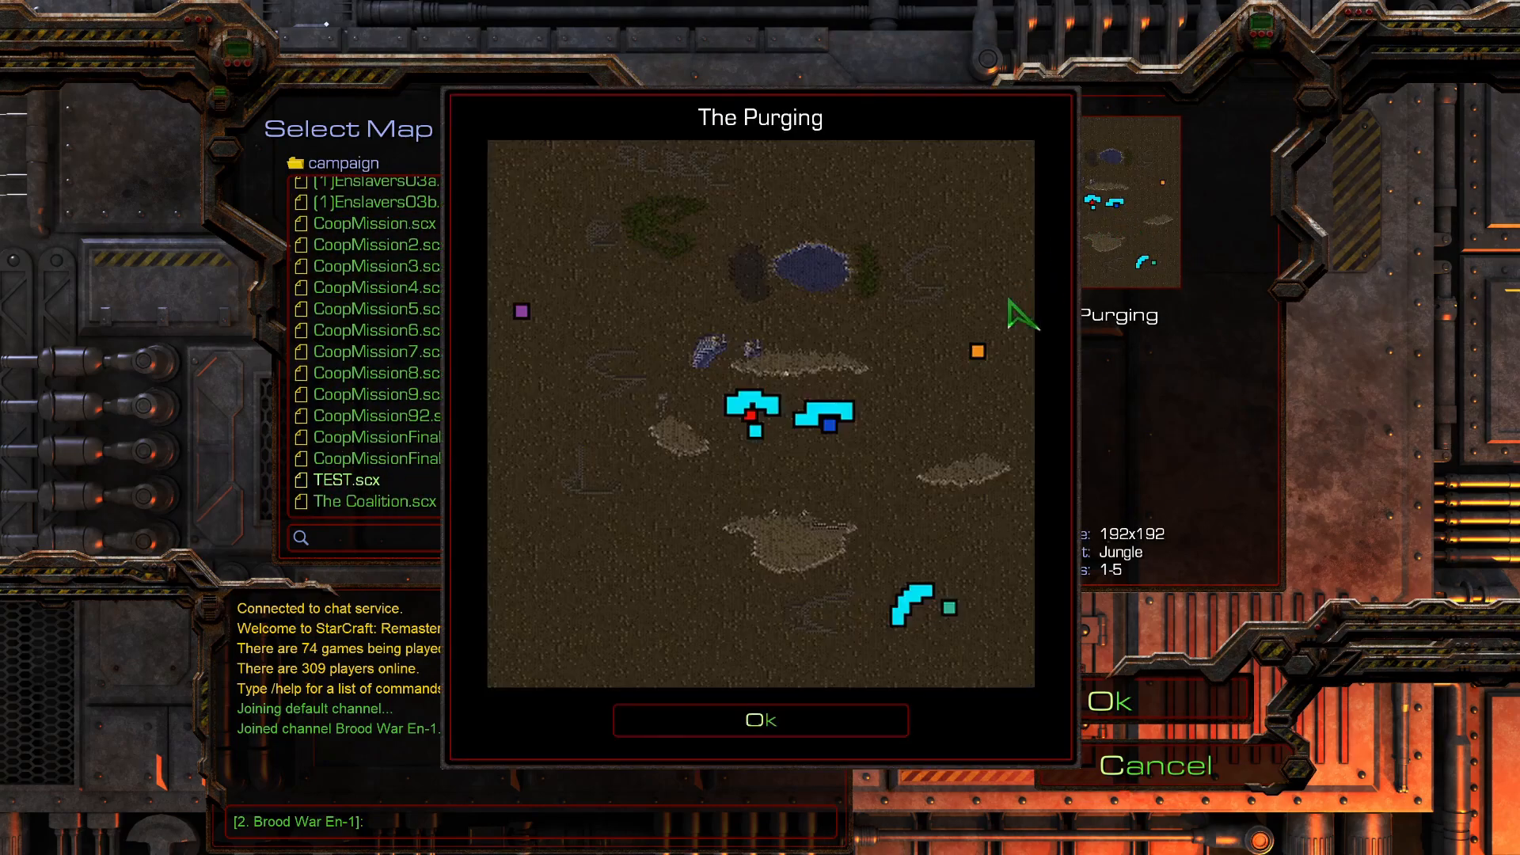
click(773, 721)
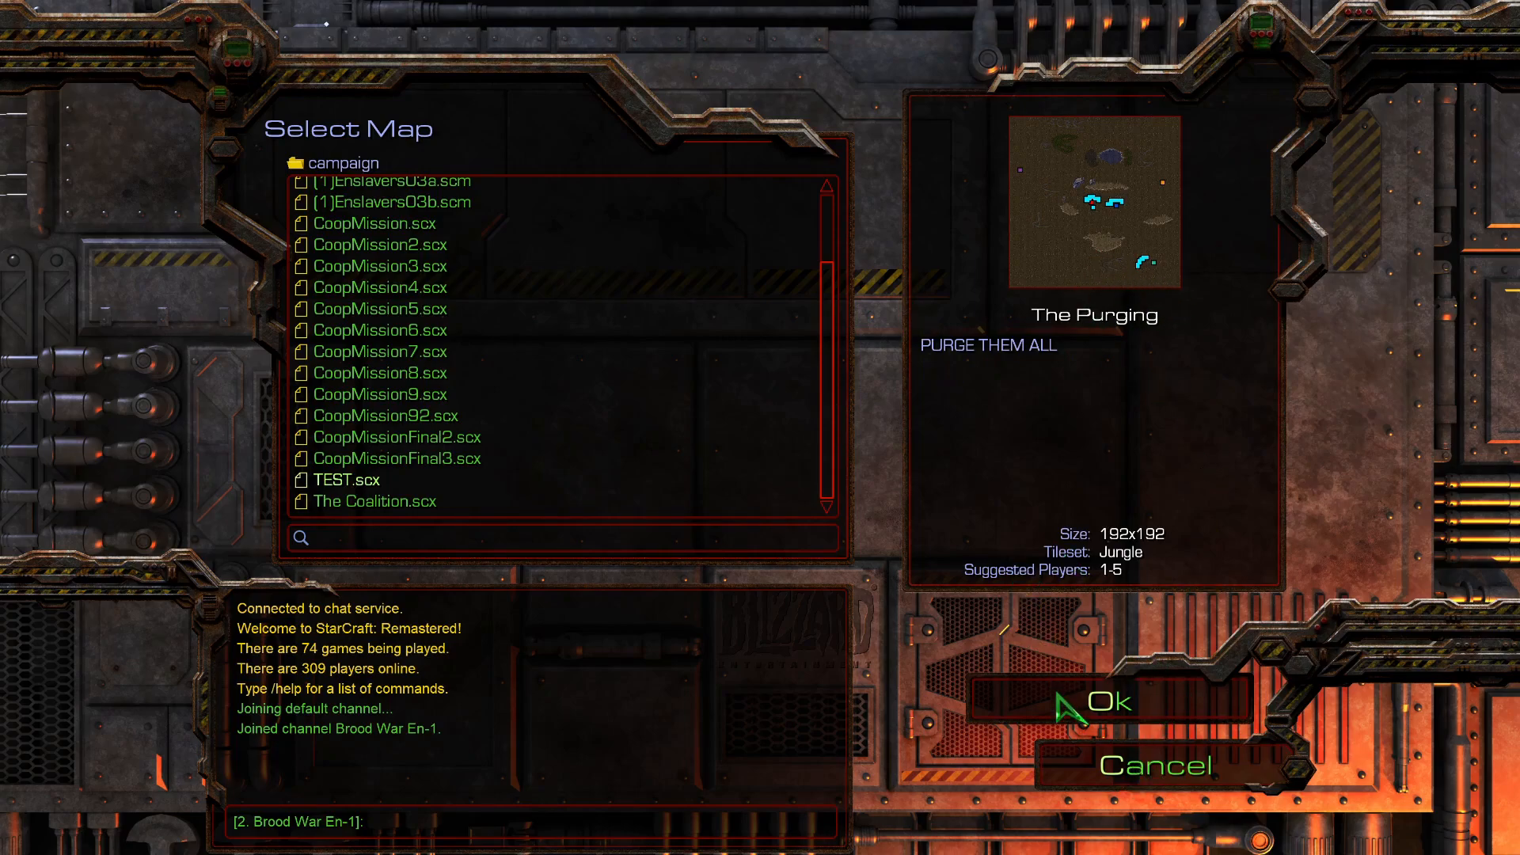
click(1059, 693)
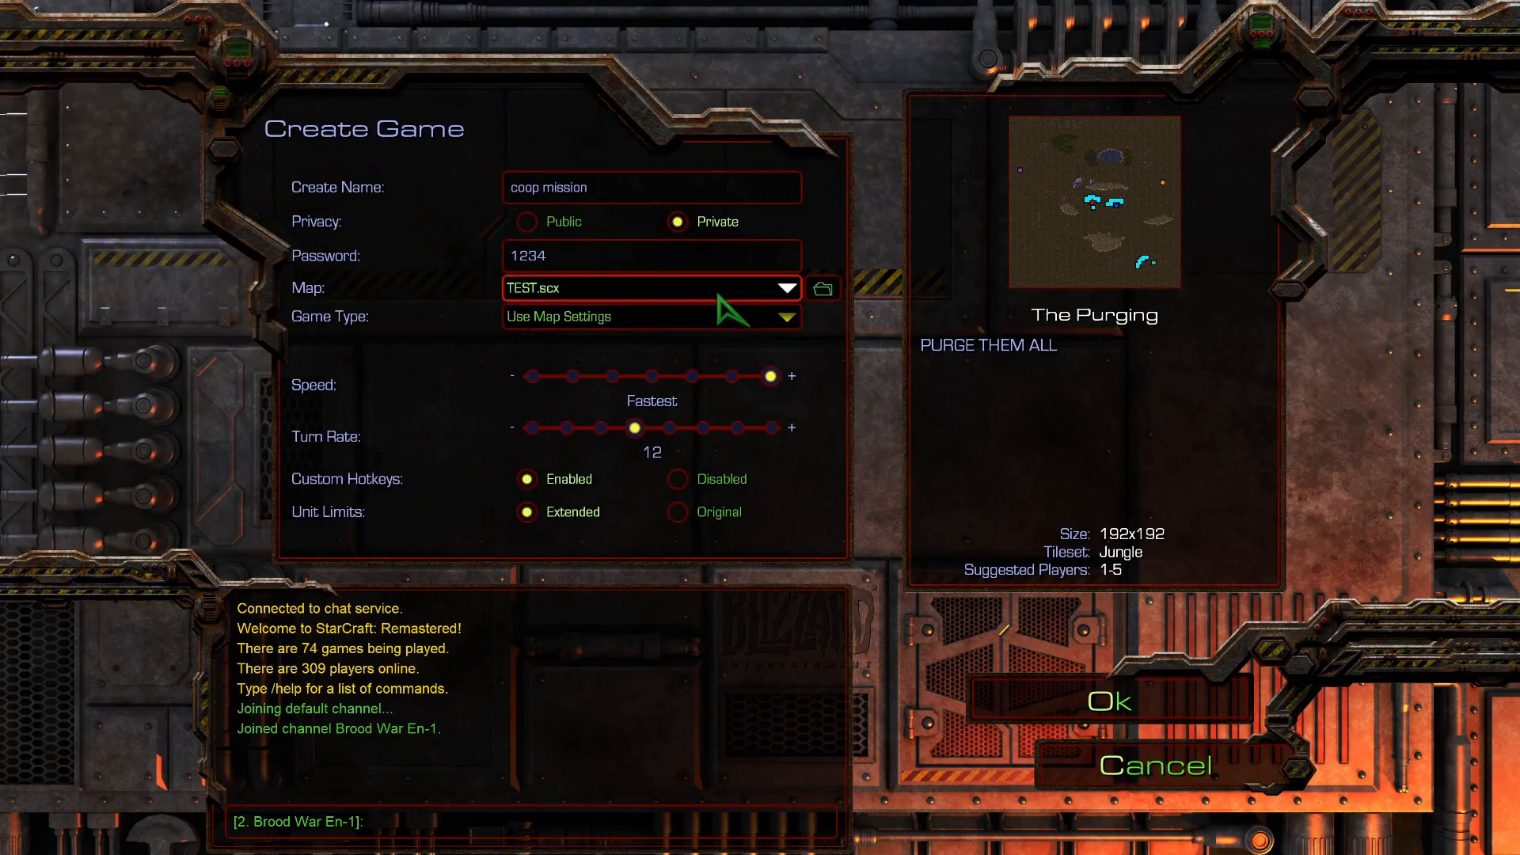
click(1119, 700)
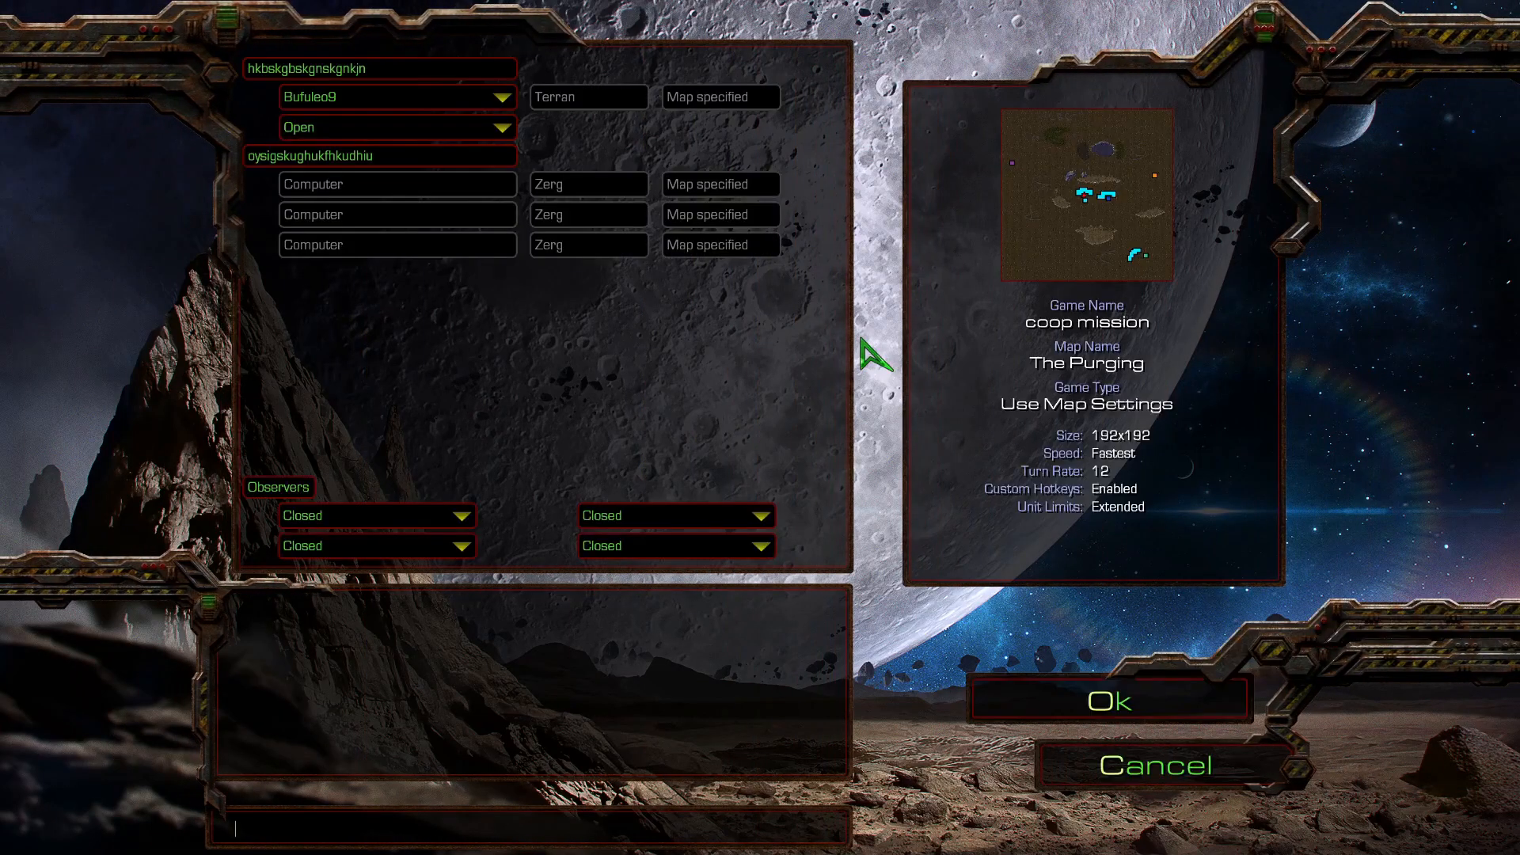
click(348, 127)
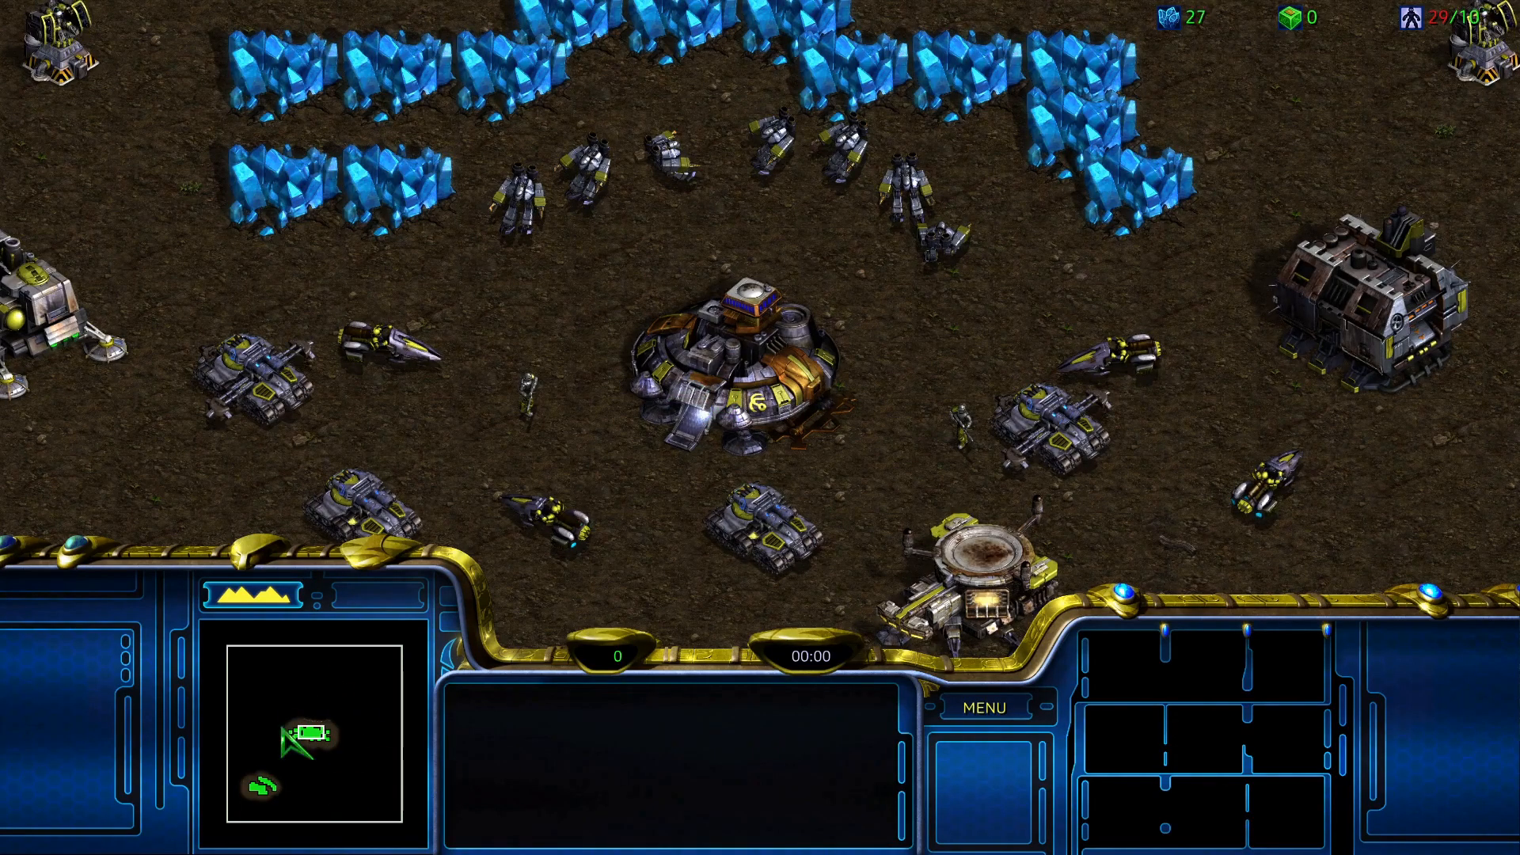
Gather Protoss air units at the southwestern base and order them to the northwest of the map
click(261, 780)
click(260, 788)
drag(586, 26, 1309, 688)
right_click(649, 137)
drag(515, 109, 119, 483)
right_click(595, 193)
key(a)
click(610, 338)
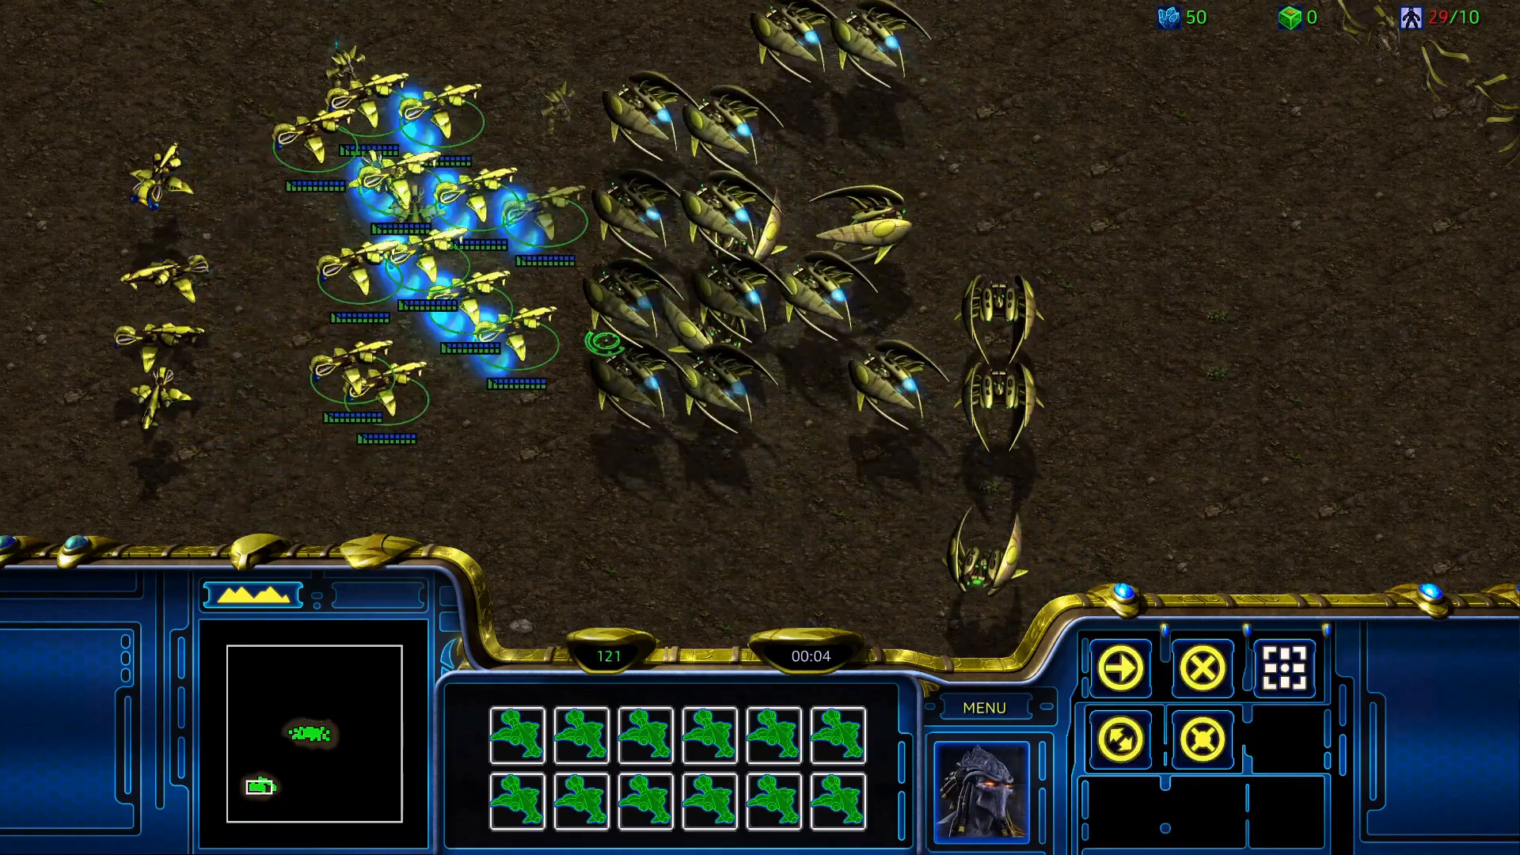
right_click(258, 658)
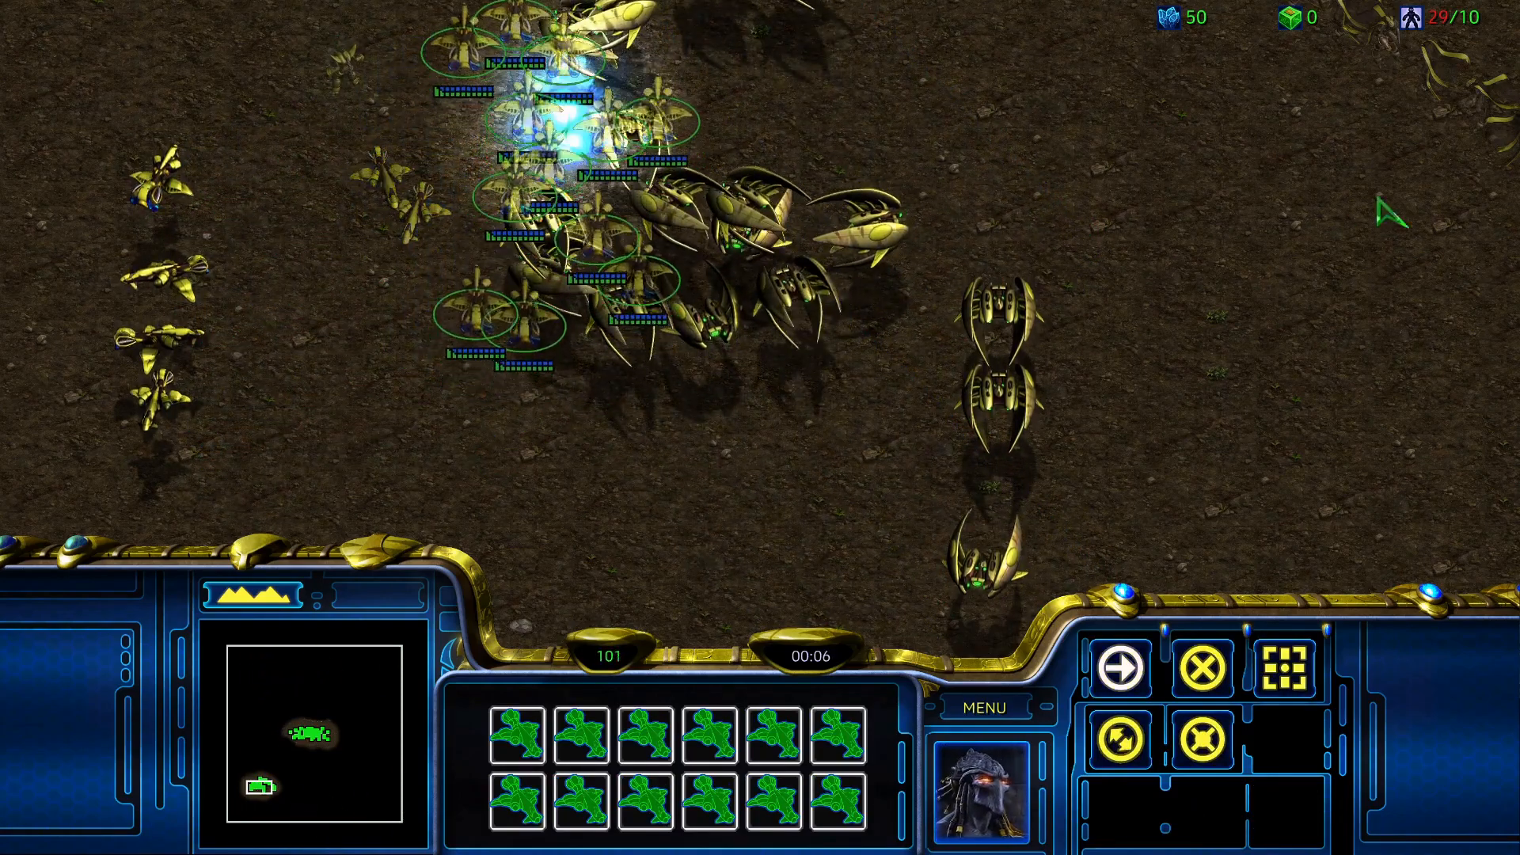
Send more groups of the southwestern Protoss forces toward the southeast and south of the map
drag(1393, 97, 428, 687)
right_click(393, 792)
drag(484, 443, 111, 71)
click(319, 726)
right_click(310, 790)
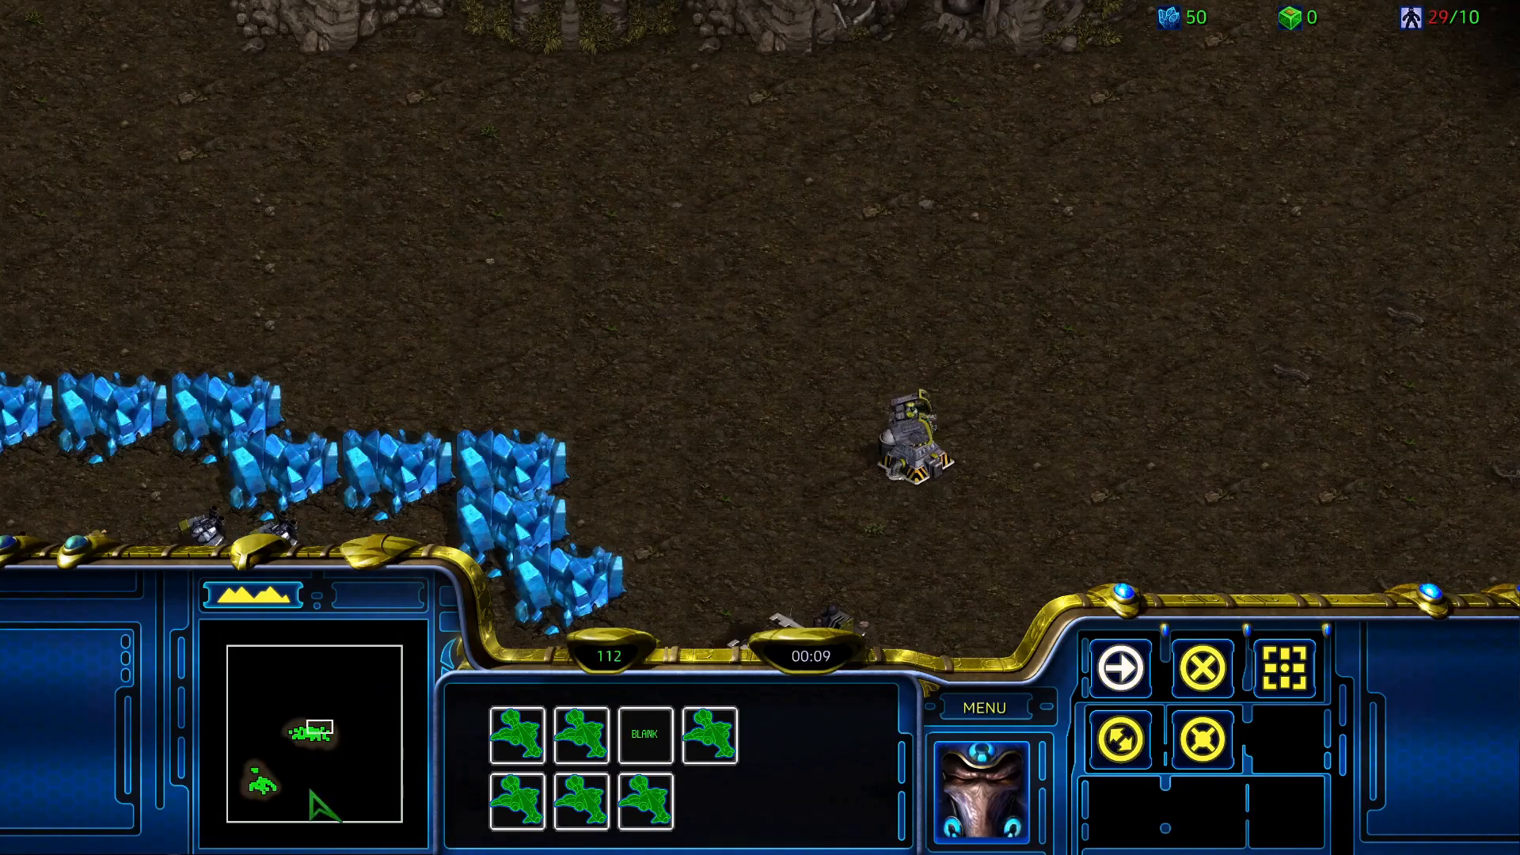
Send the Terran units near the minerals to the east and the southwestern Dark Templar group north
drag(590, 317, 202, 633)
right_click(378, 733)
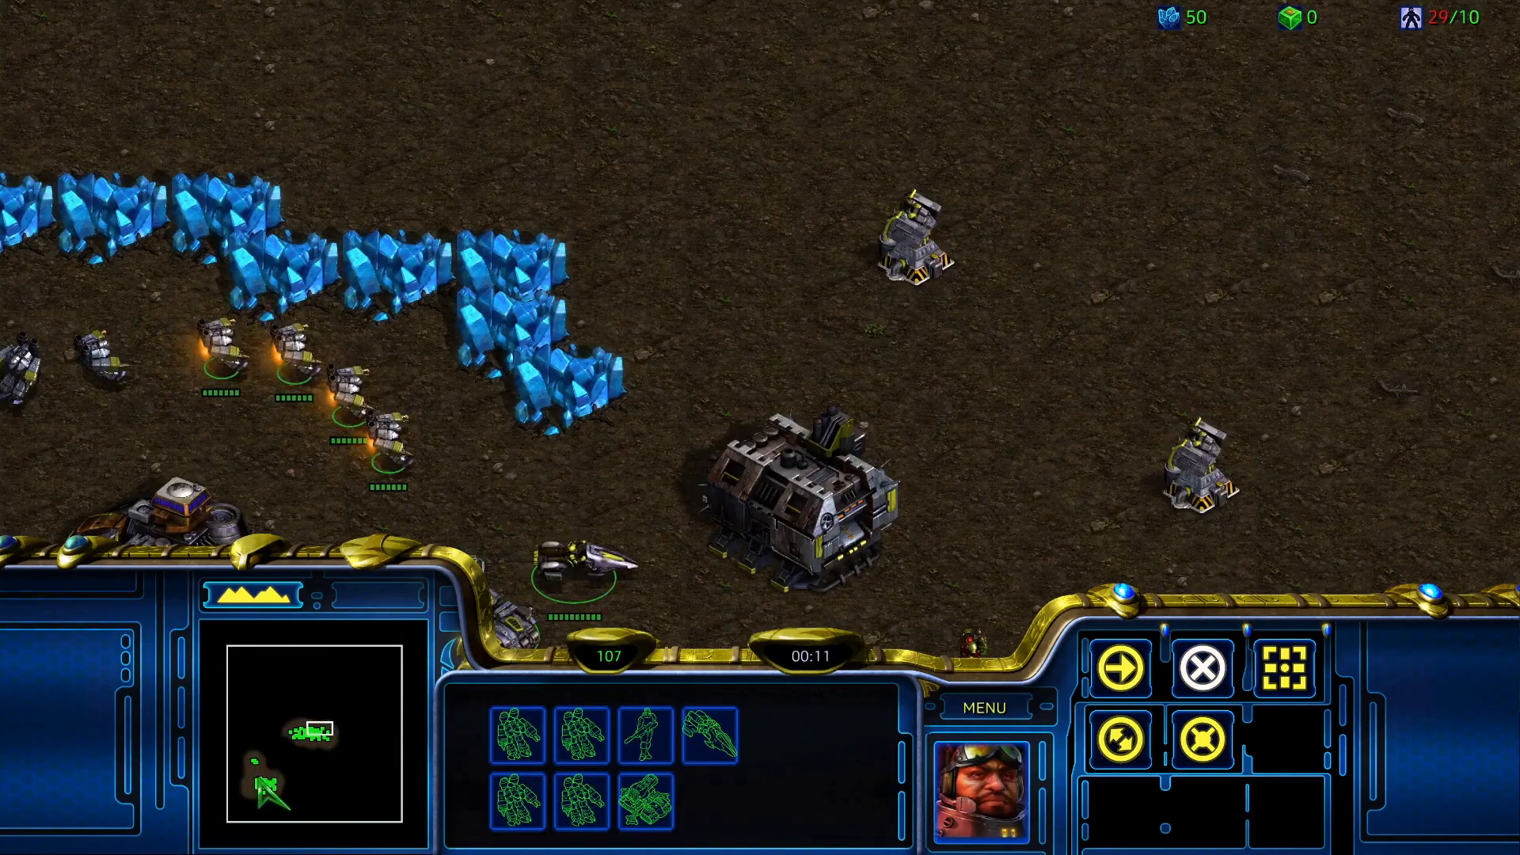
click(271, 786)
drag(400, 47, 1102, 637)
right_click(263, 725)
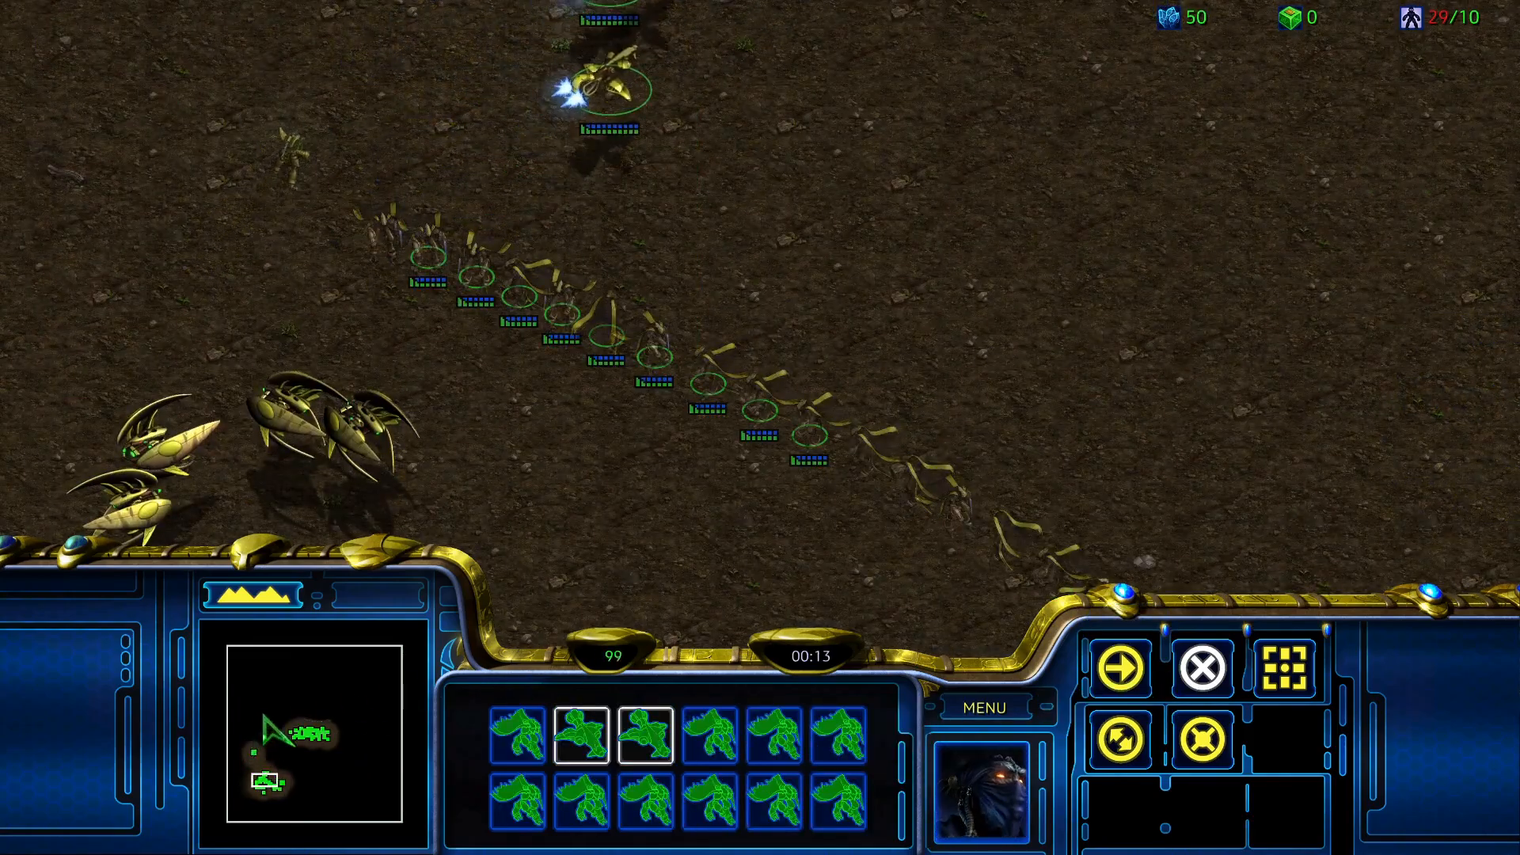
Select a Dark Templar and the hero Aldaris individually to inspect their unit details
click(495, 735)
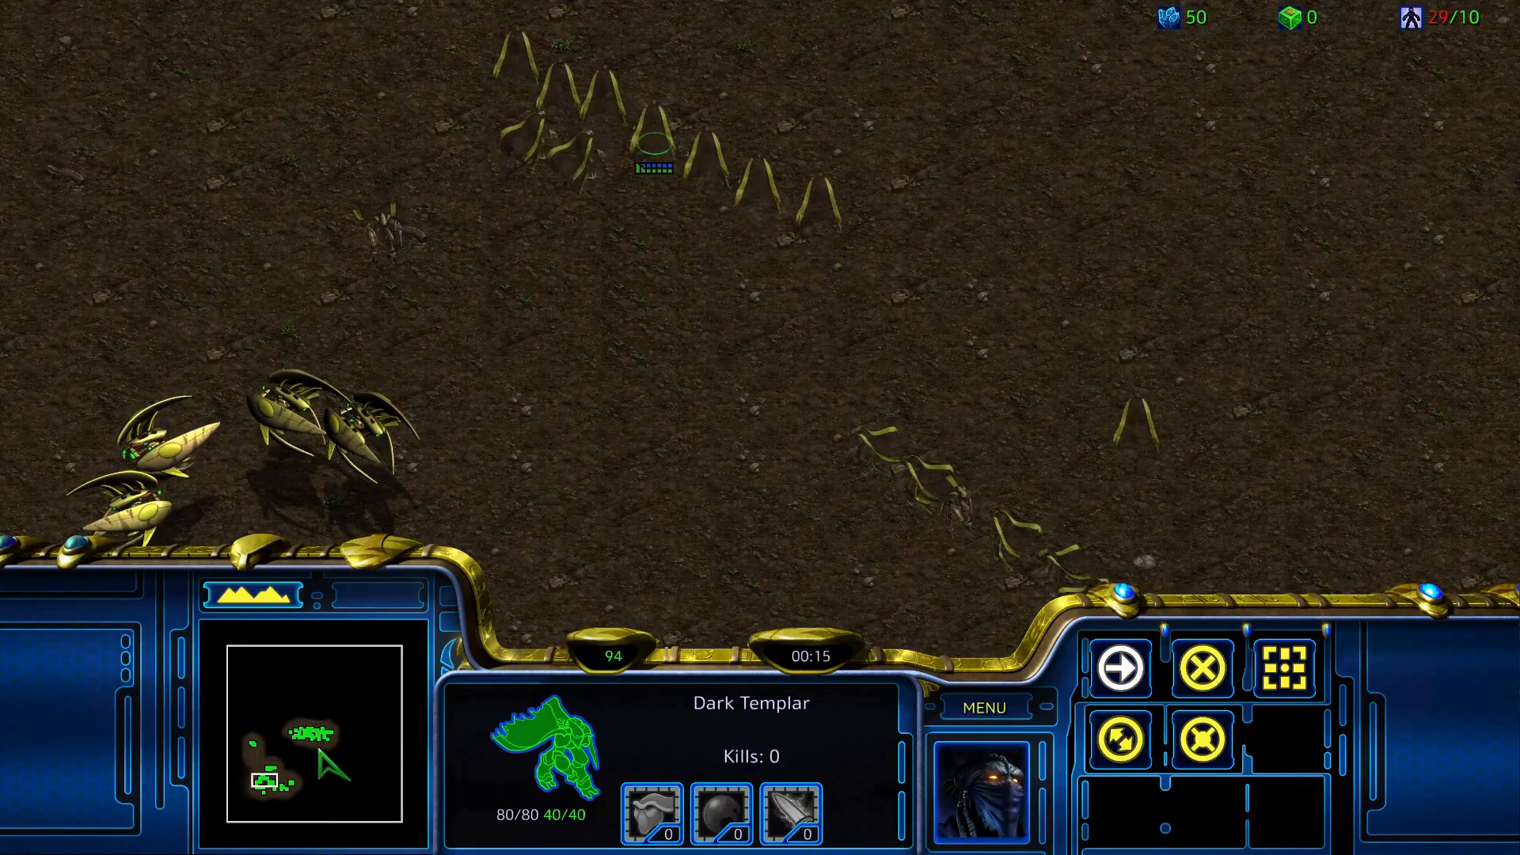
drag(1034, 365, 907, 506)
click(366, 453)
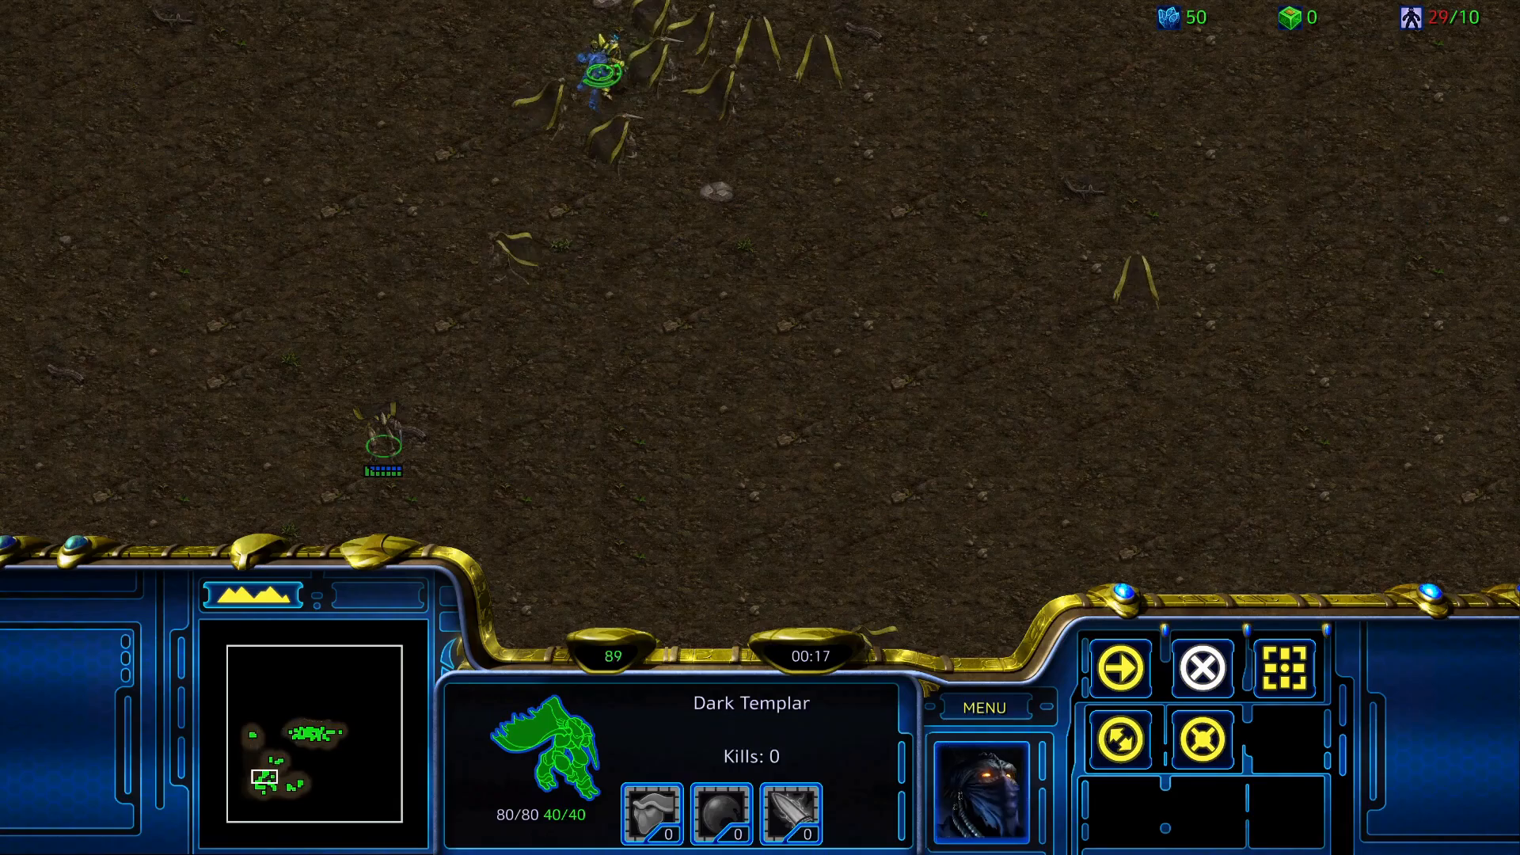
click(609, 64)
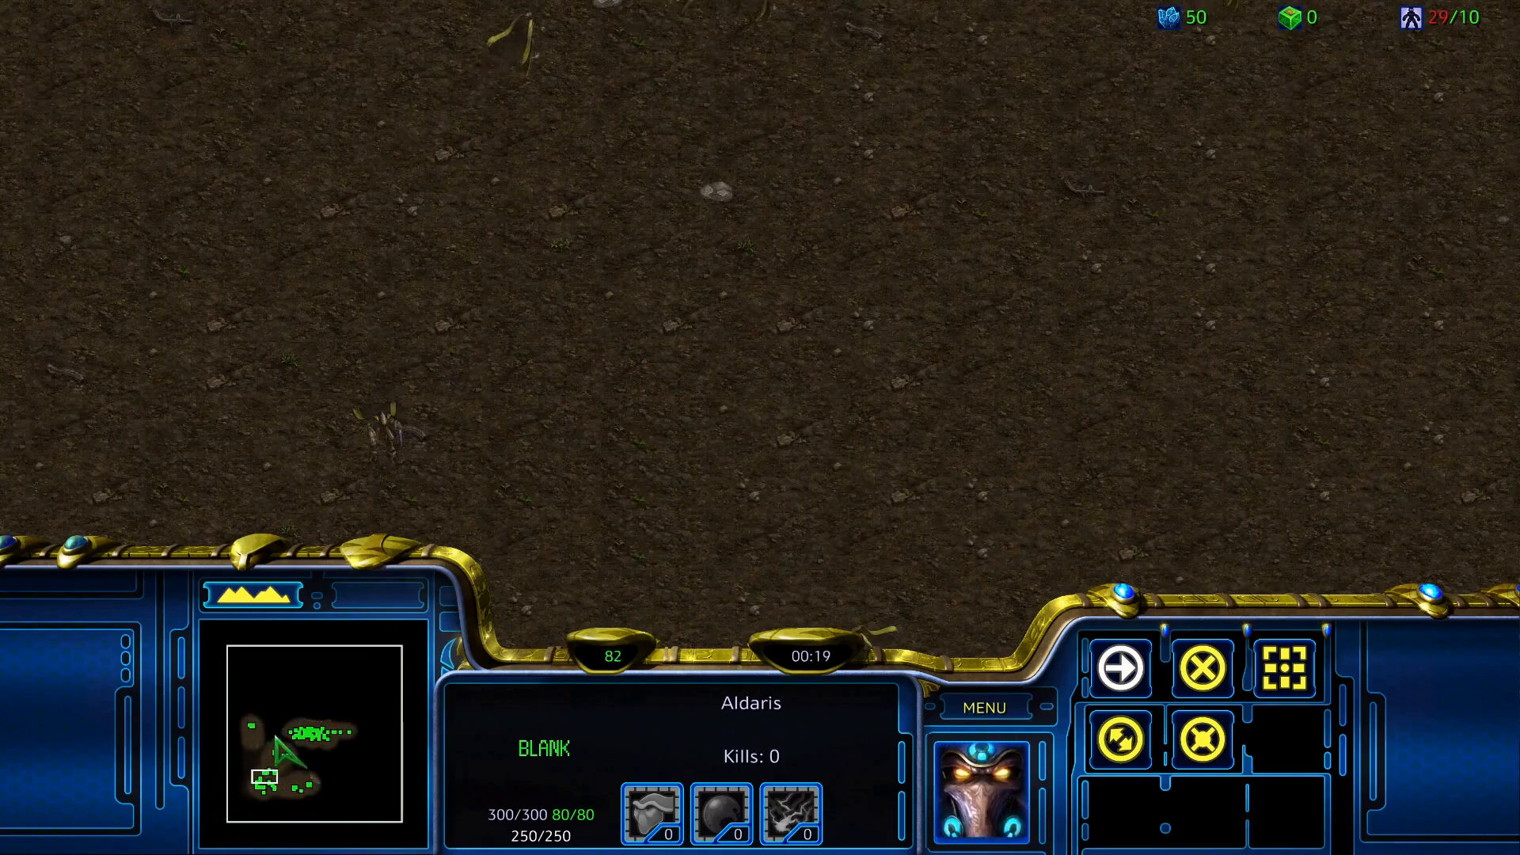
Attack a Zerg Hive in the northwestern base with the selected Protoss air units and inspect the Hive
click(256, 723)
drag(933, 495, 213, 20)
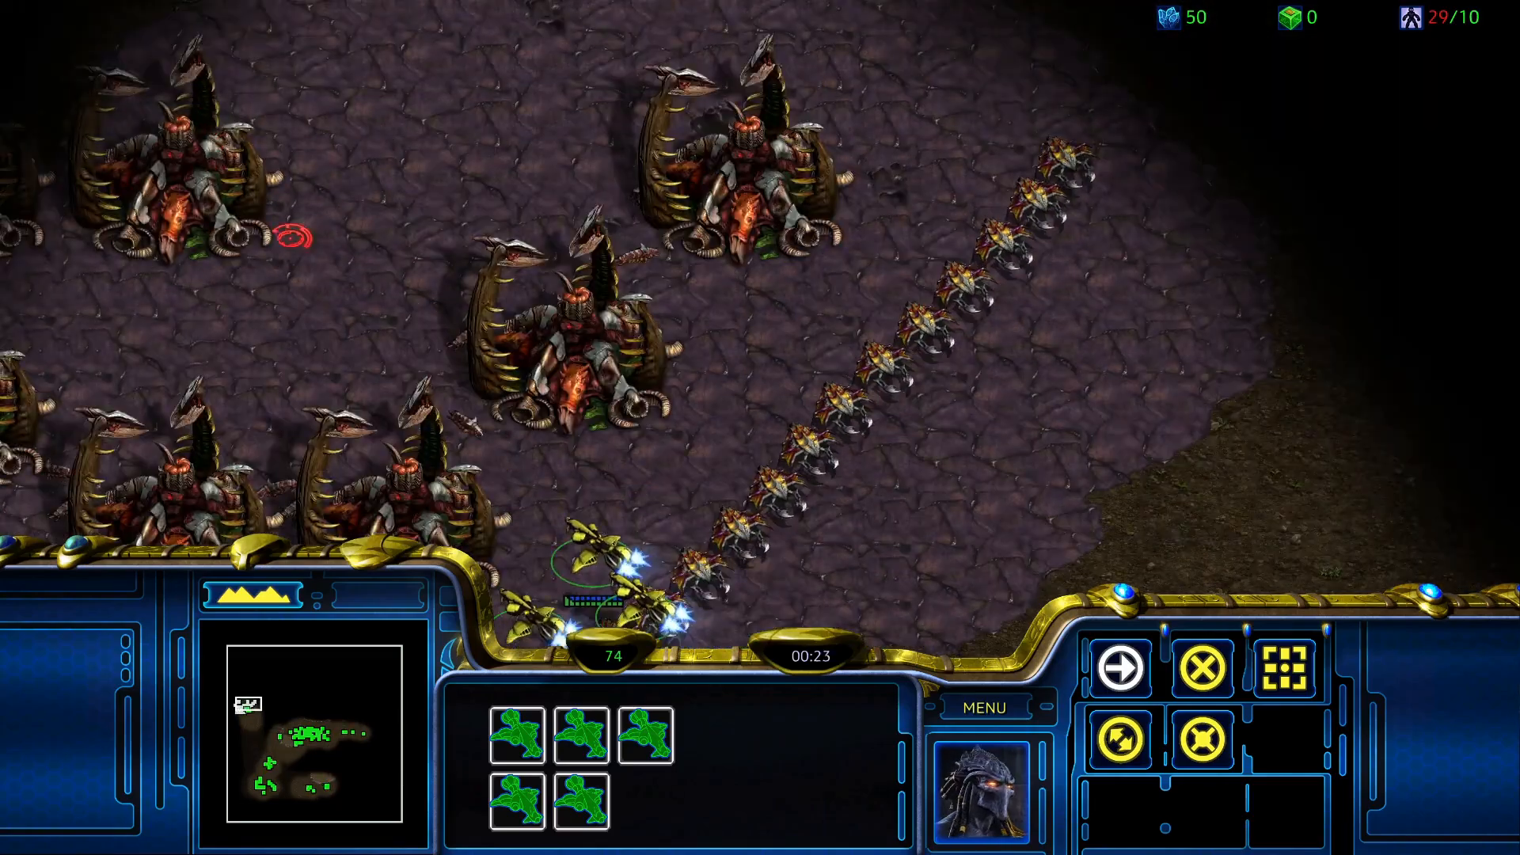
right_click(516, 295)
click(515, 296)
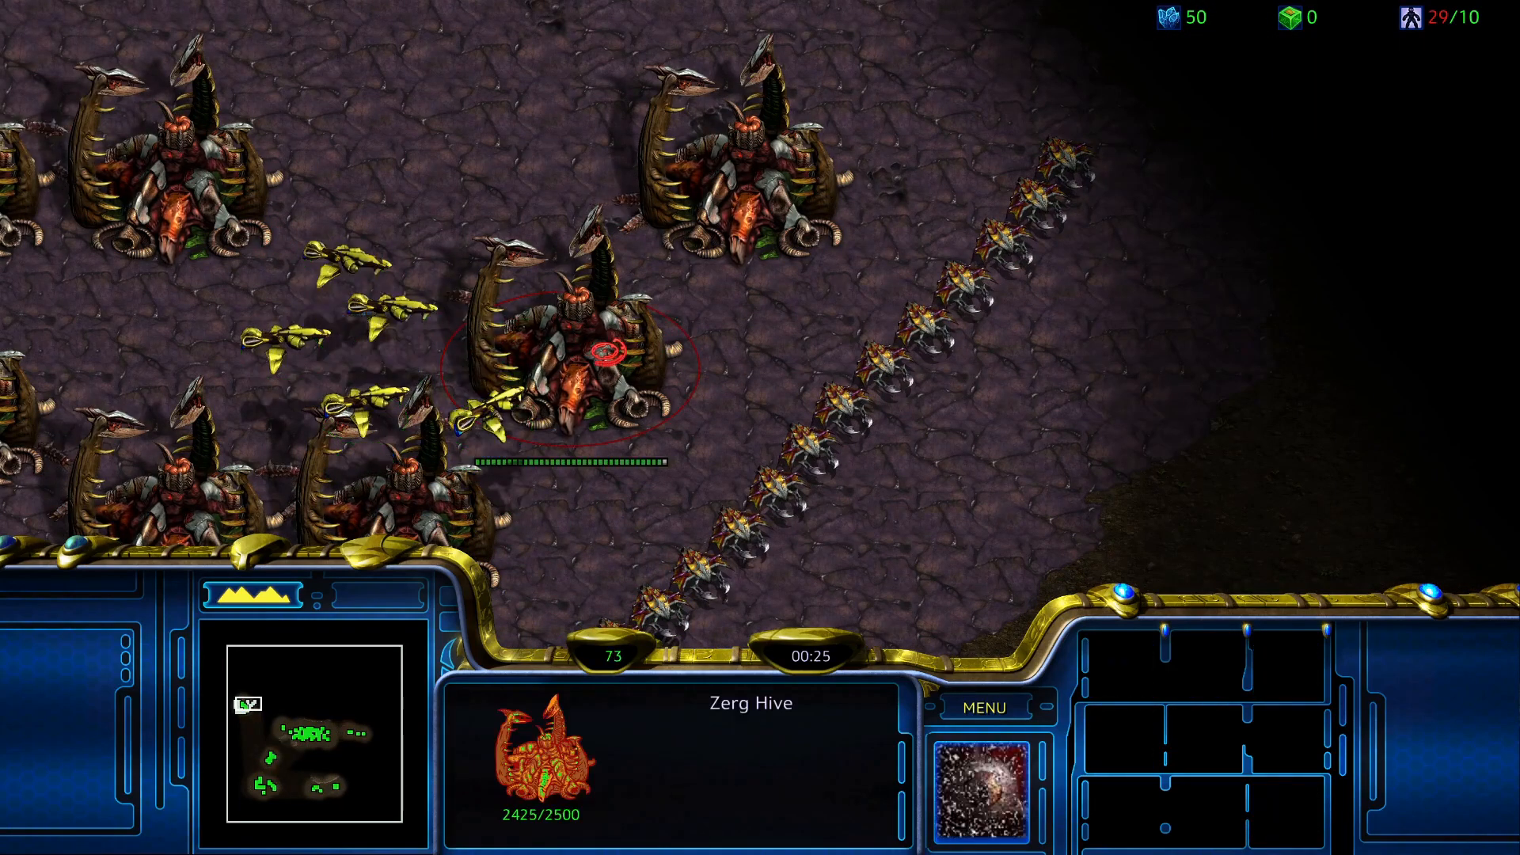
Select the tank, vulture and infantry on the east side of the Terran base and move them northeast
drag(339, 730, 317, 734)
drag(507, 590, 1188, 313)
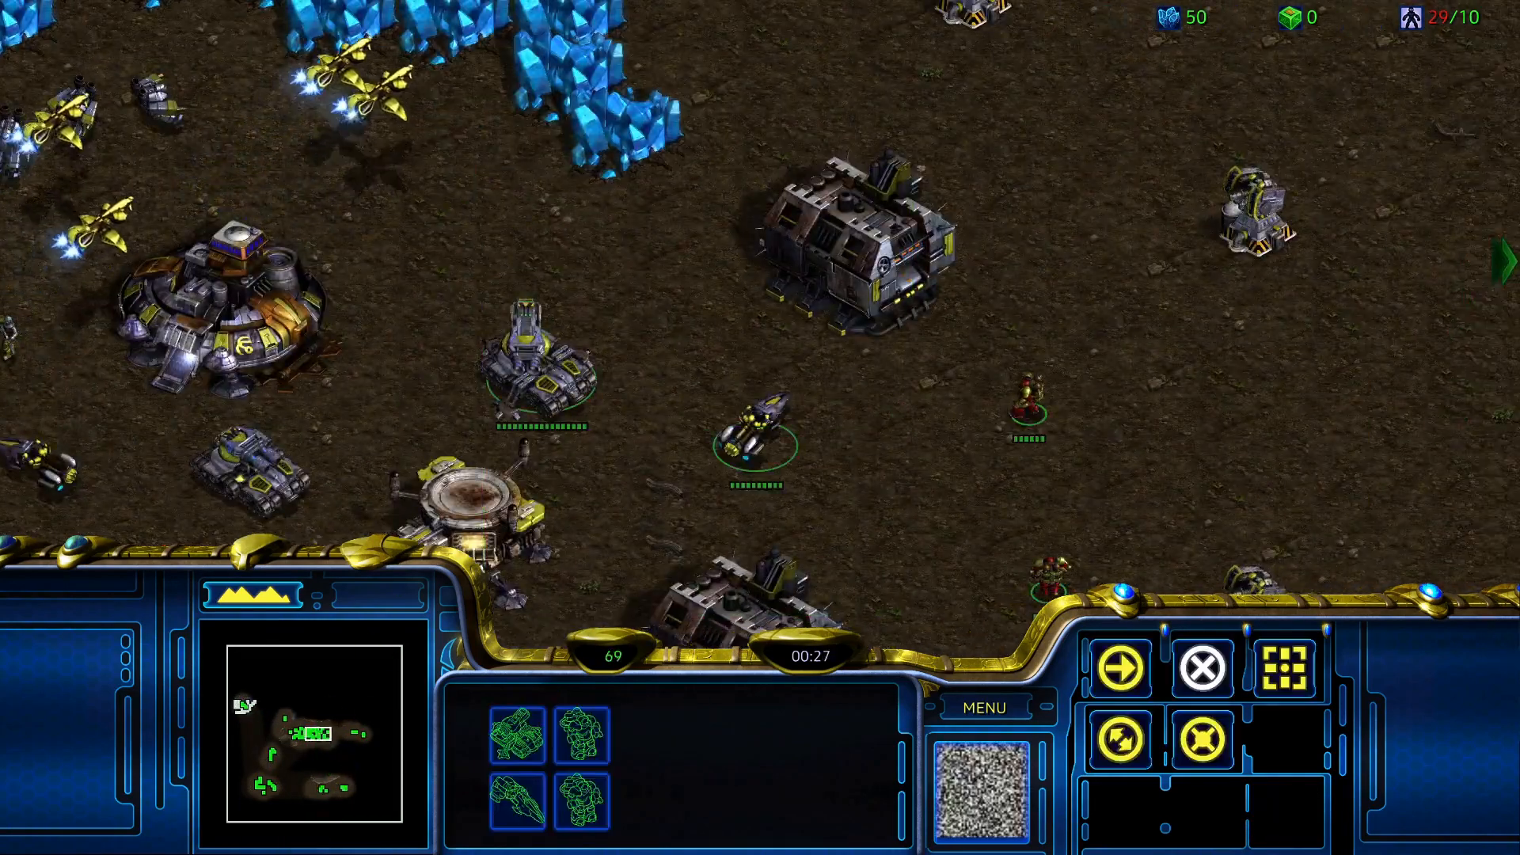
right_click(1091, 165)
right_click(1249, 137)
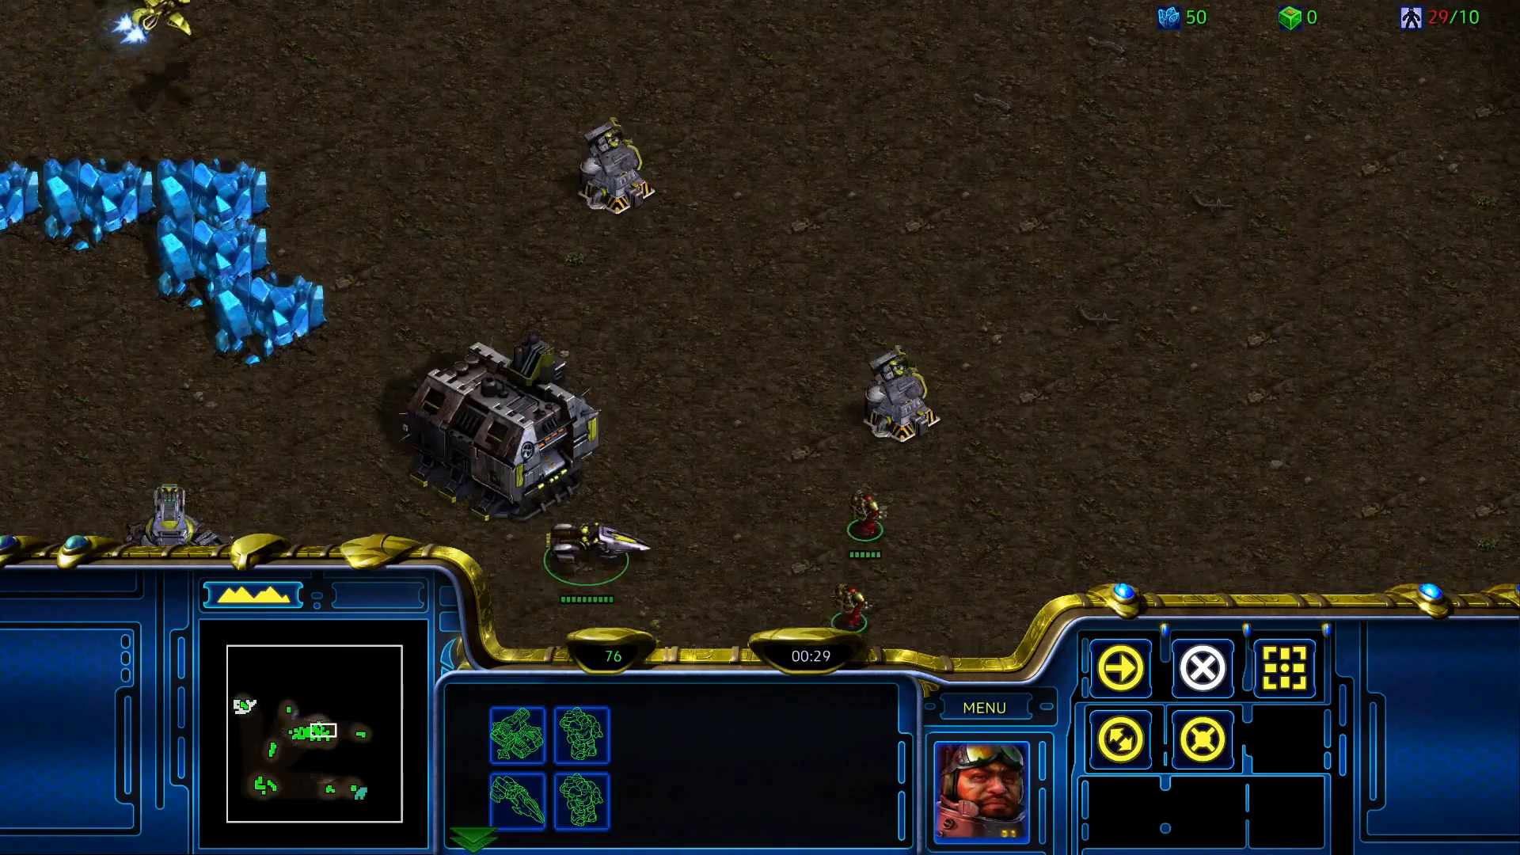
Order the Protoss air group in the southeast to attack the Zerg base, and send it toward the northeast
click(354, 790)
mouse_move(583, 10)
mouse_down()
mouse_move(1504, 681)
mouse_move(1514, 831)
mouse_up()
right_click(1066, 292)
right_click(1072, 322)
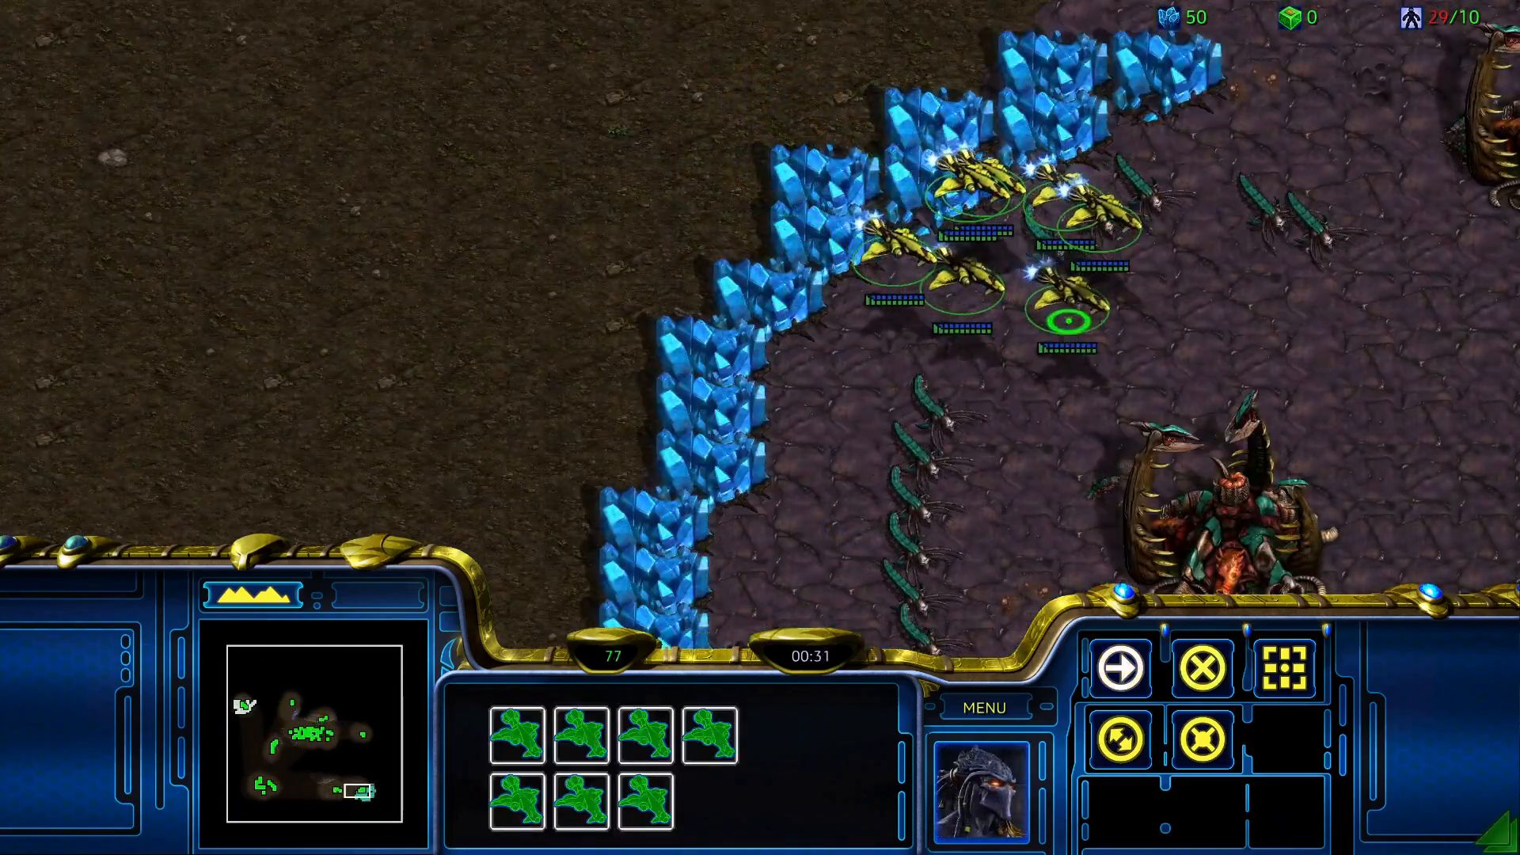
key(a)
click(781, 356)
key(a)
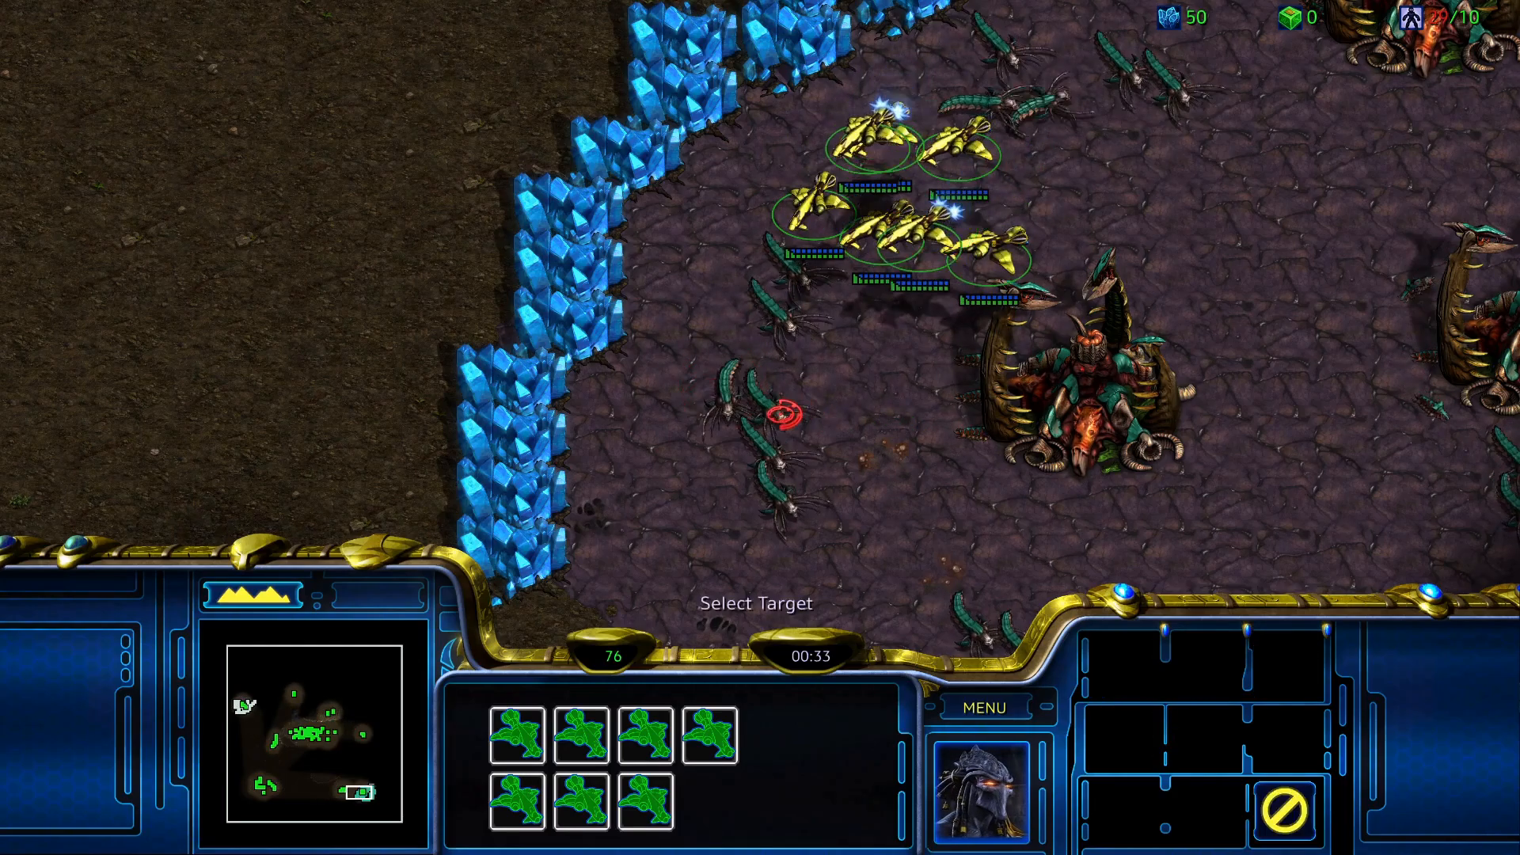
click(789, 411)
right_click(363, 667)
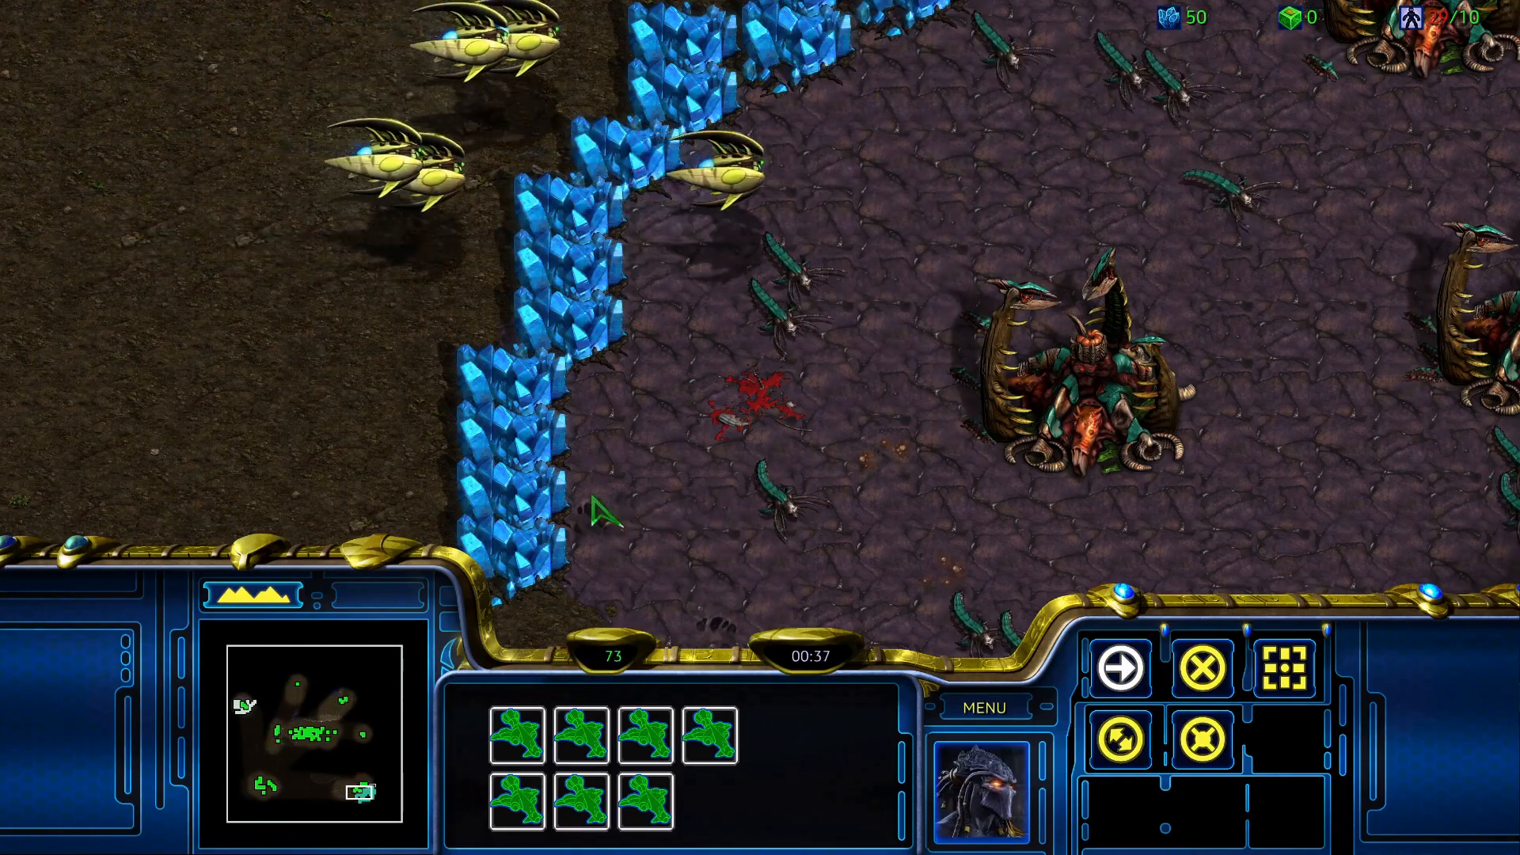
End the test mission by quitting with a draw
click(1006, 711)
click(740, 444)
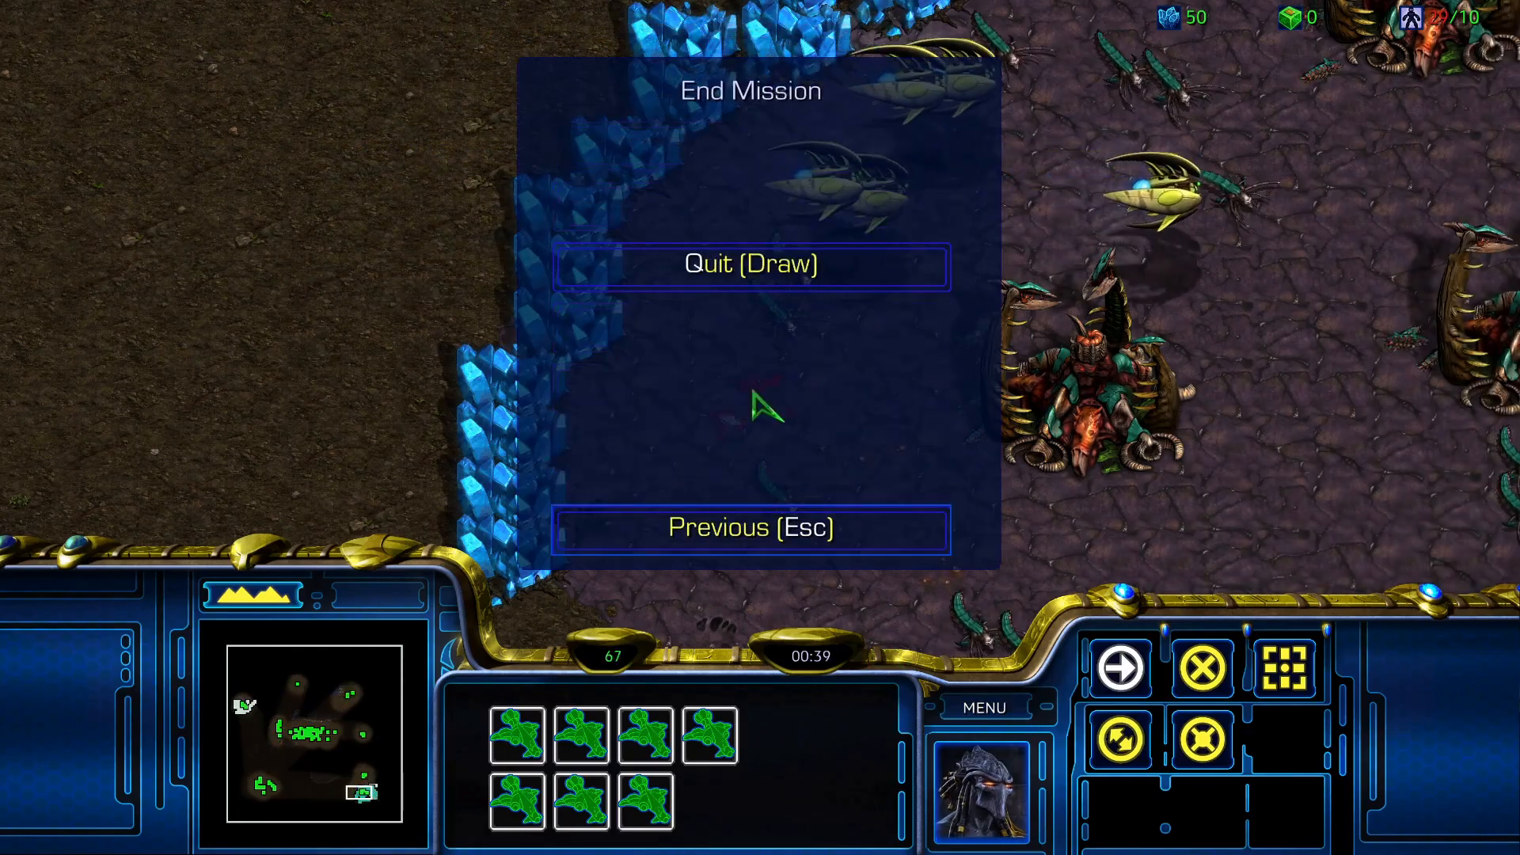
click(675, 269)
click(675, 268)
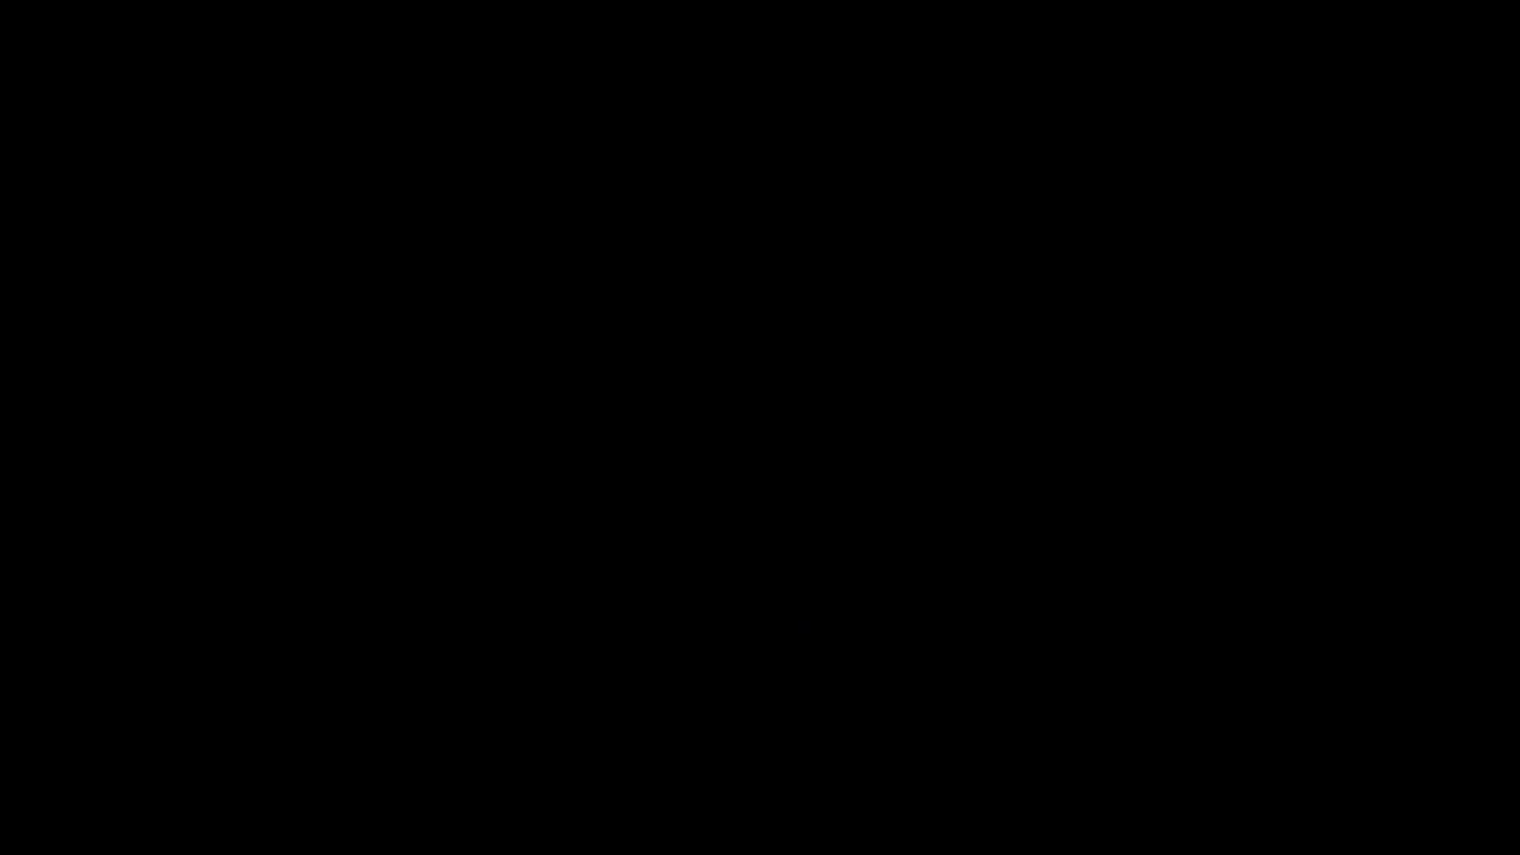